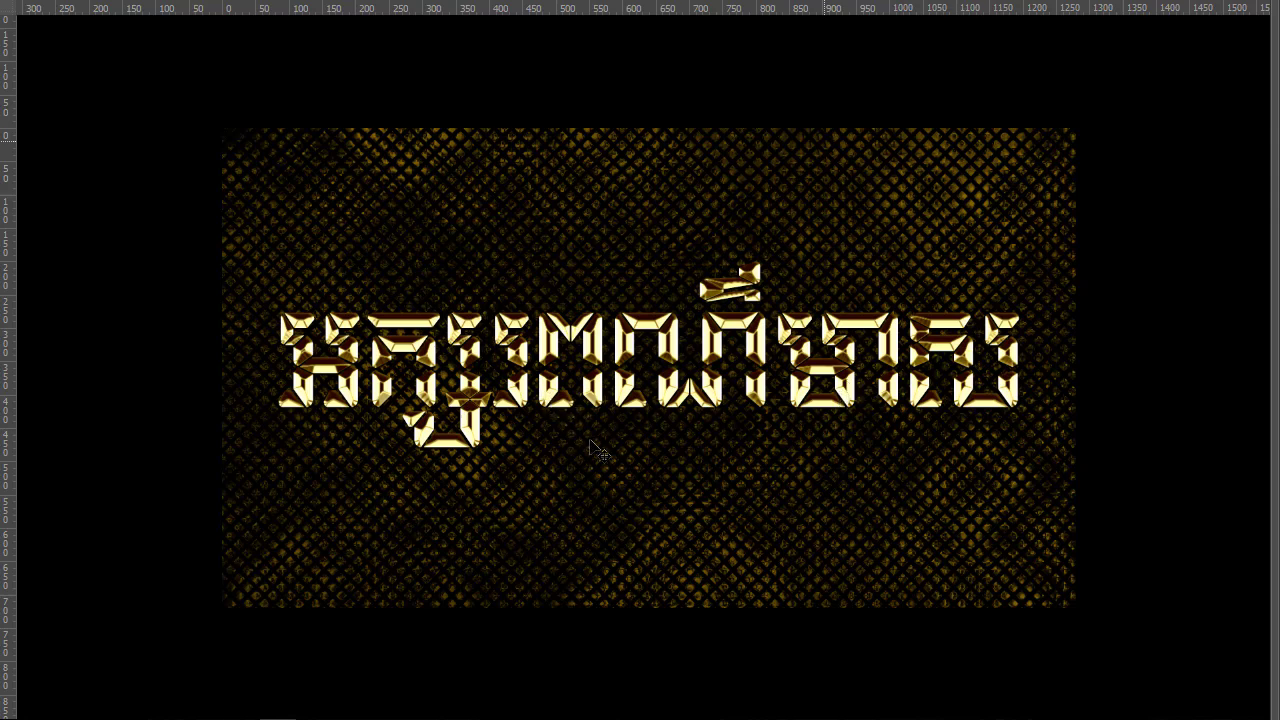
- Return to Standard Screen Mode and show the gold text over the dark woven background
key("f")
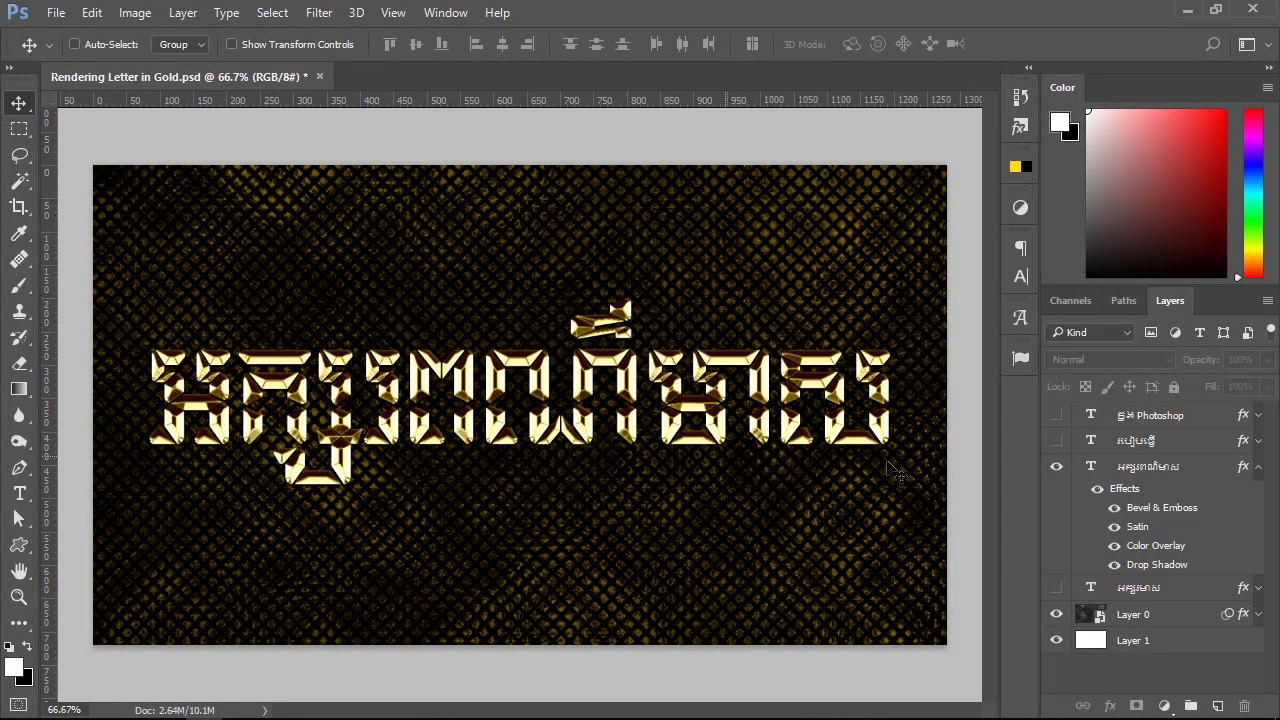
left_click(1058, 467)
left_click(1057, 467)
left_click(1056, 640)
left_click(1057, 614)
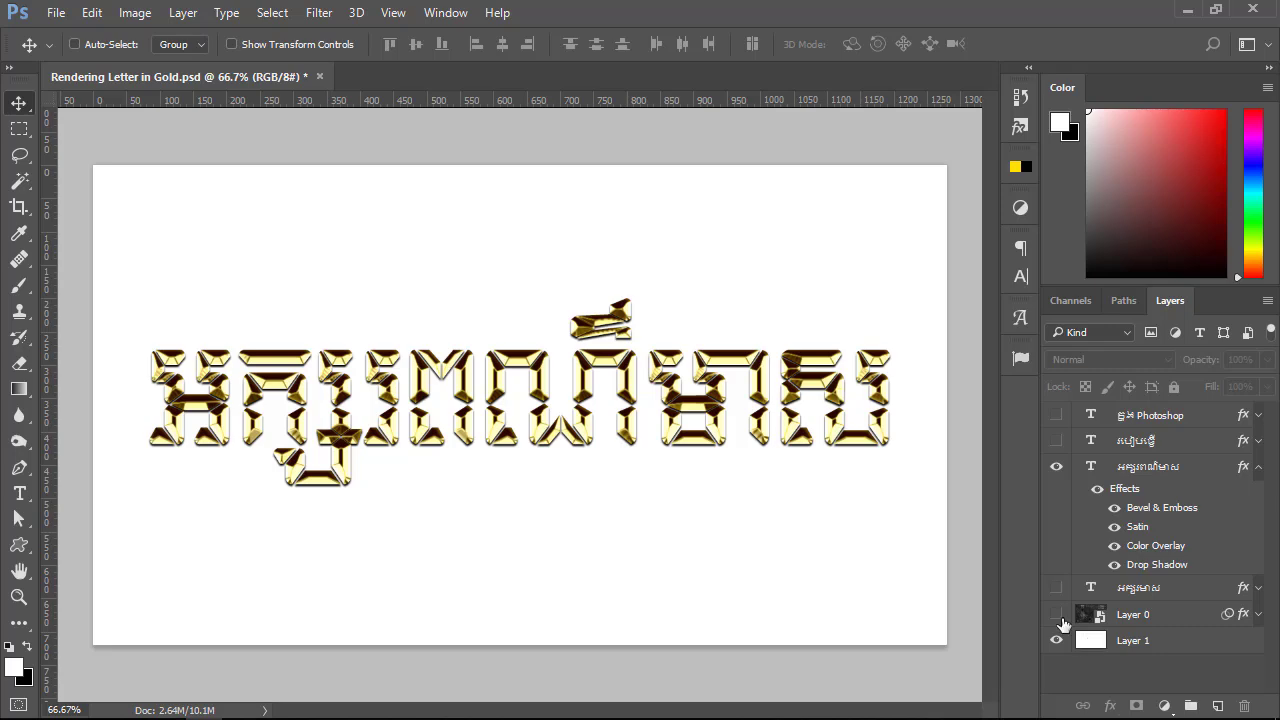
left_click(1062, 614)
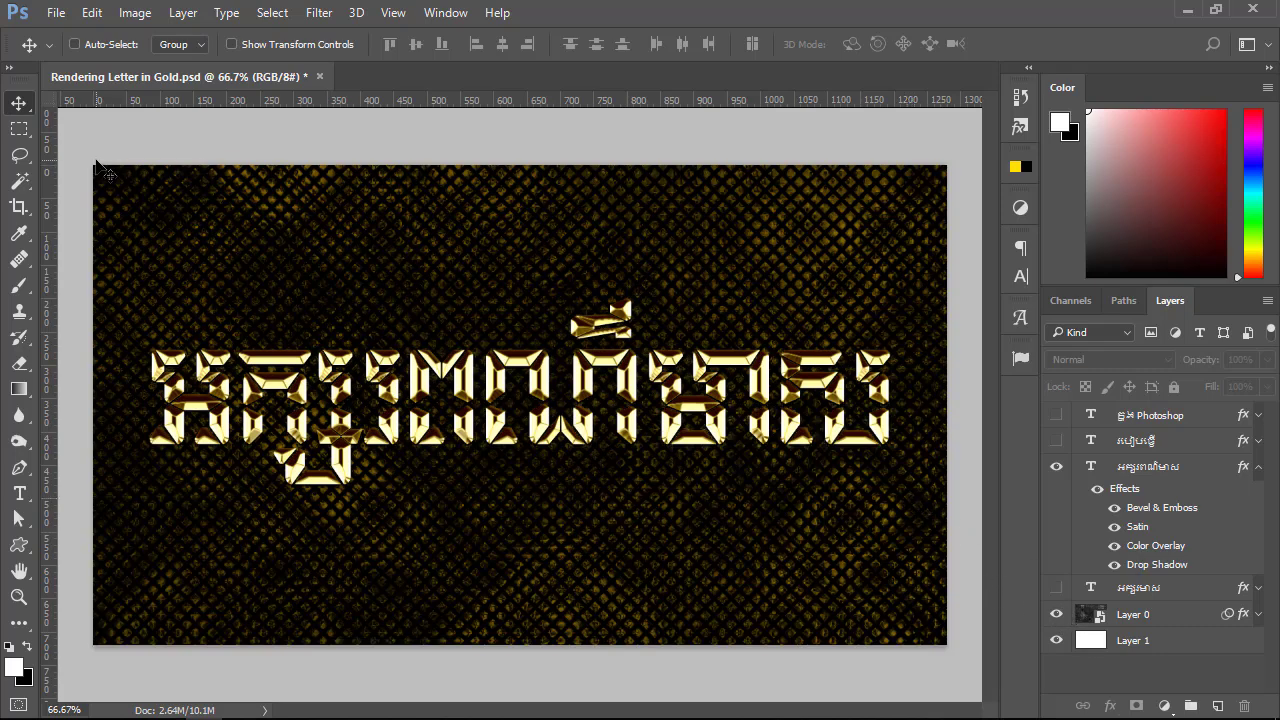
left_click(56, 12)
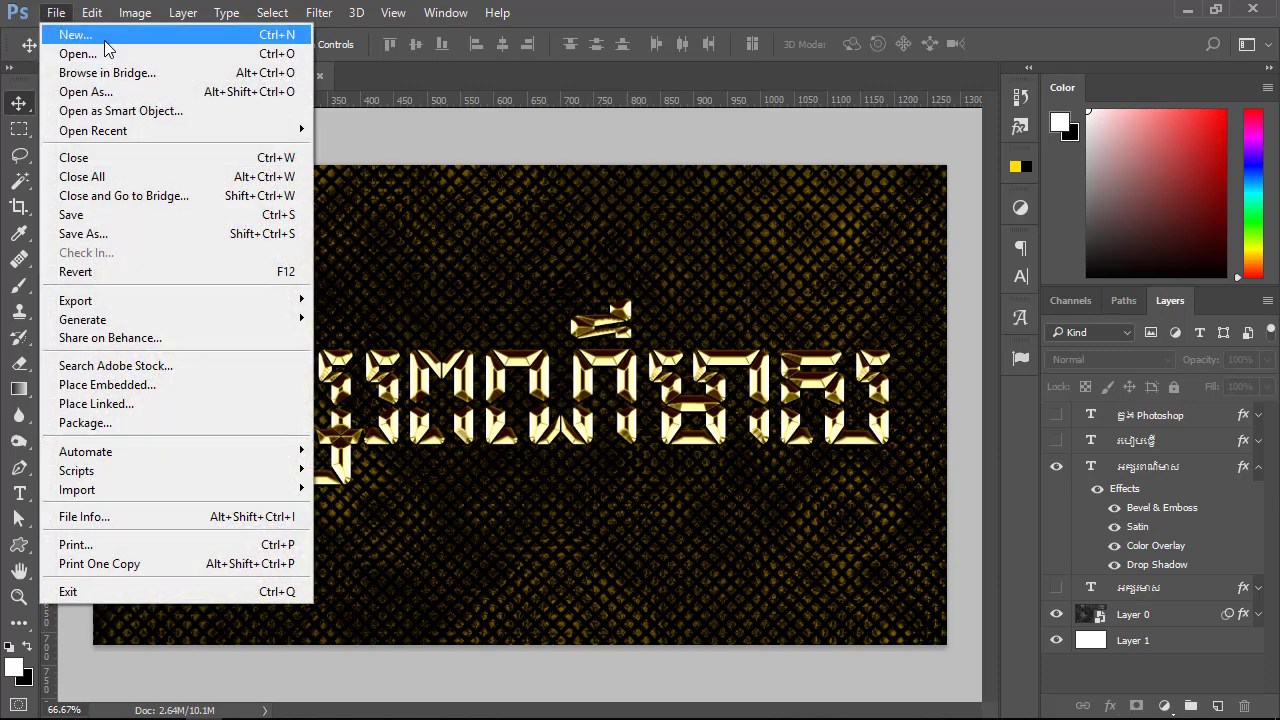
- Create a 1280×720 Custom document with Background Contents set to Transparent
key("Escape")
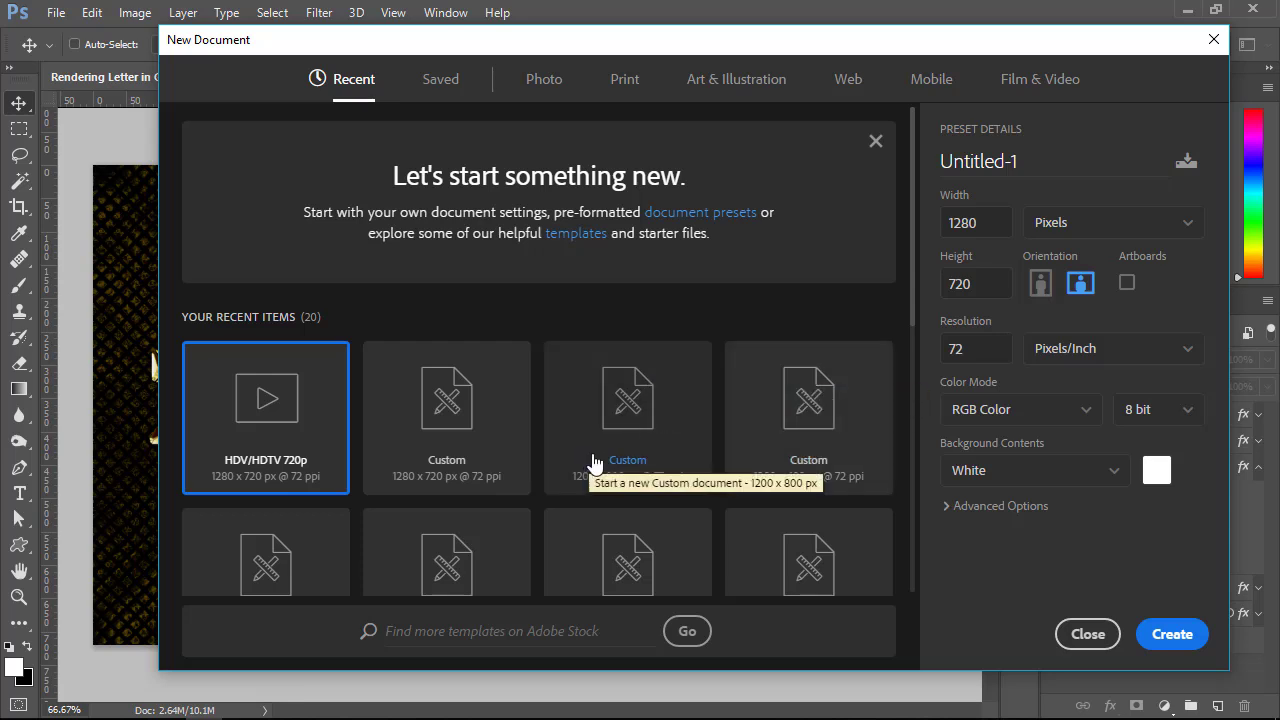
left_click(478, 432)
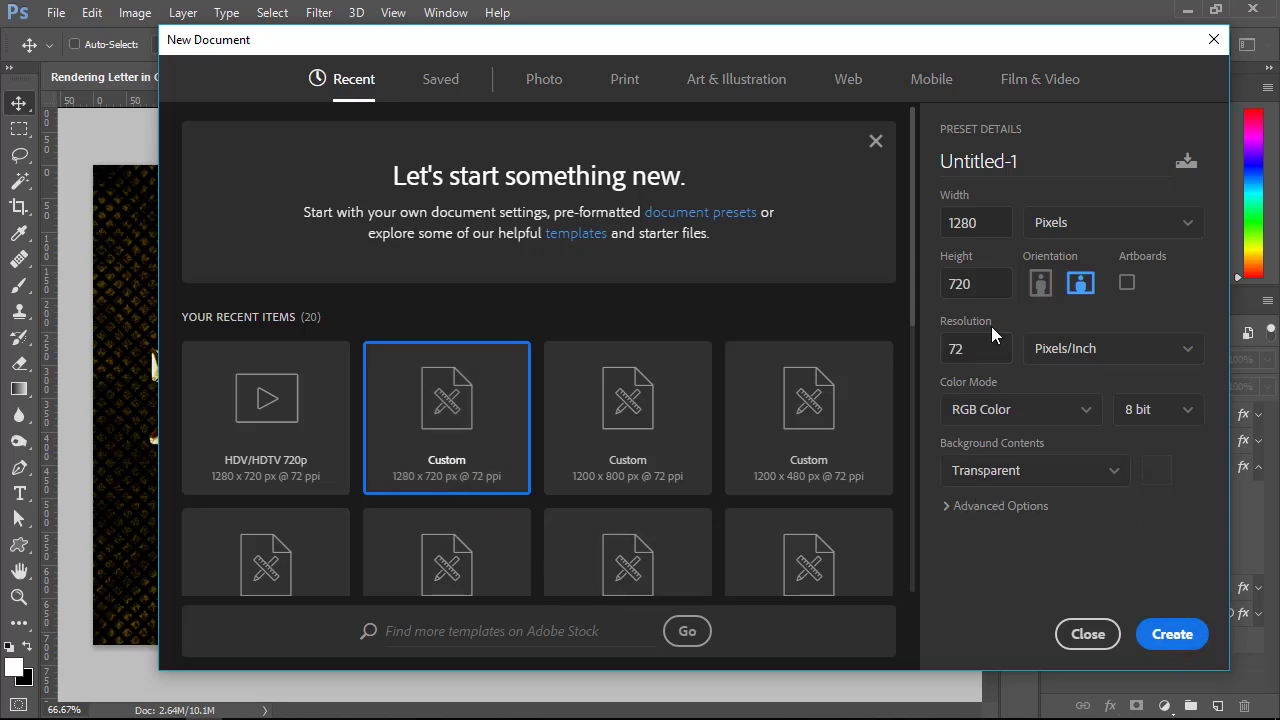
left_click(1108, 472)
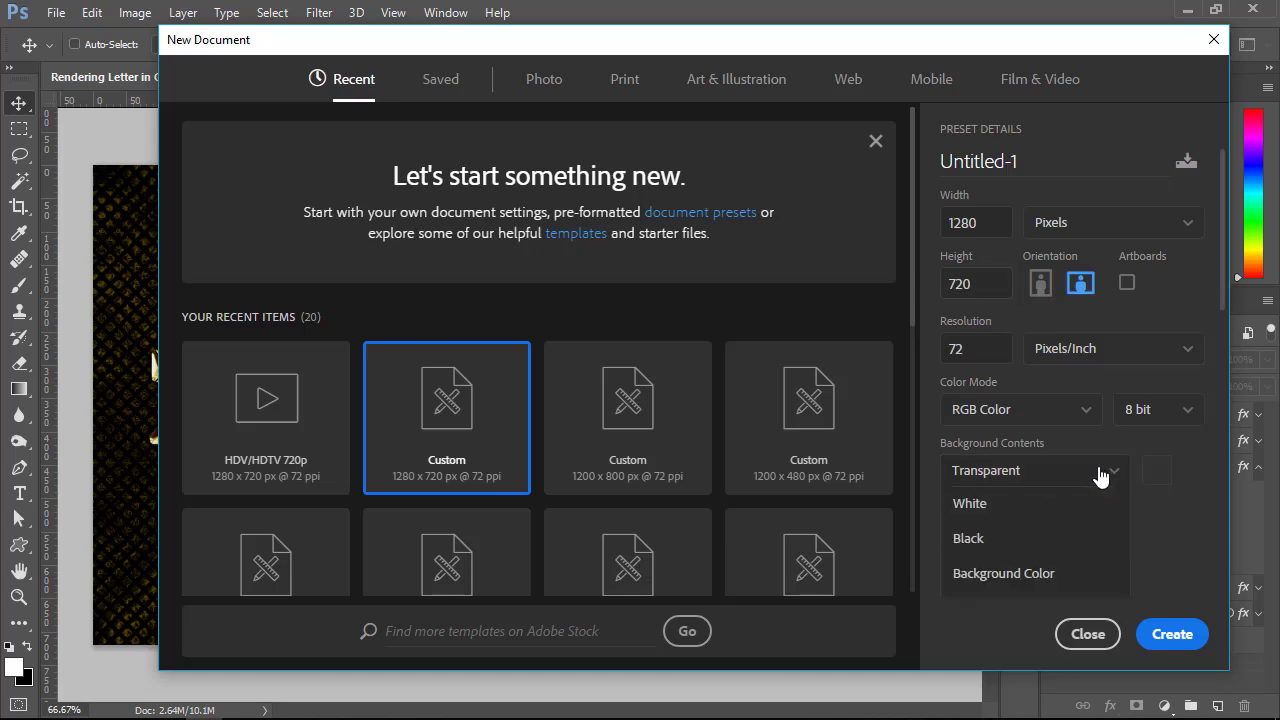
left_click(1199, 530)
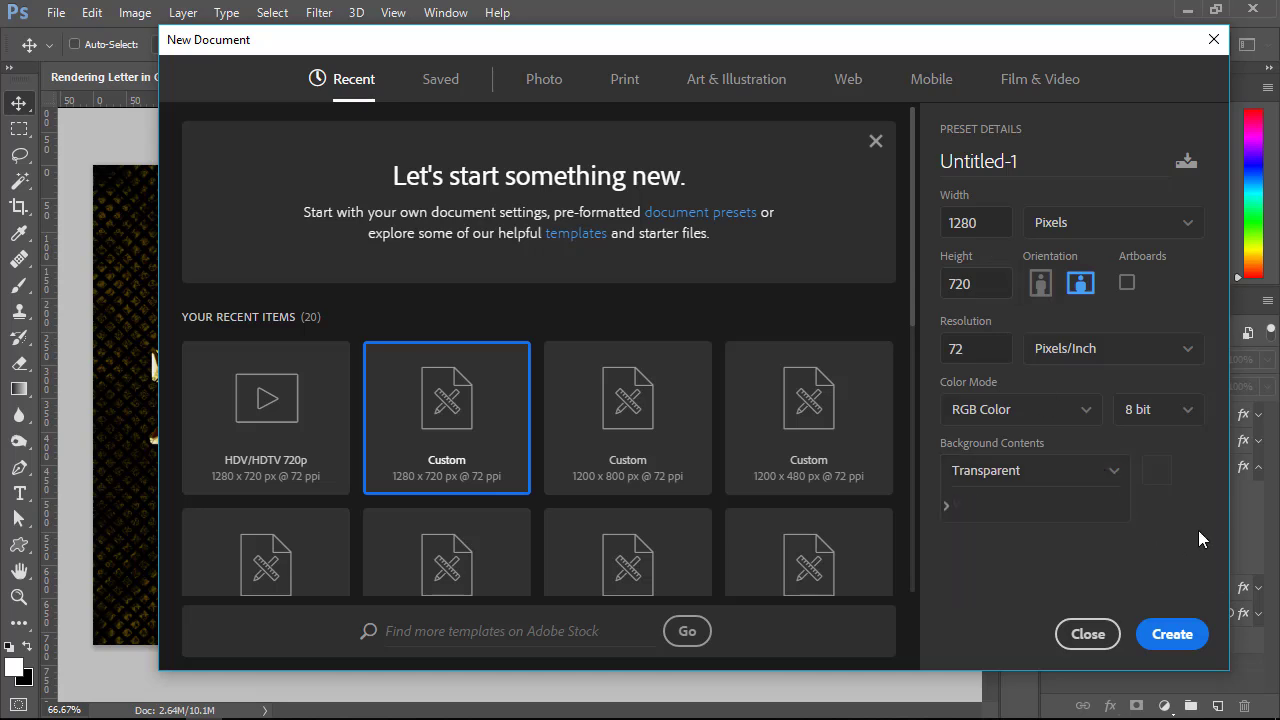
left_click(1177, 634)
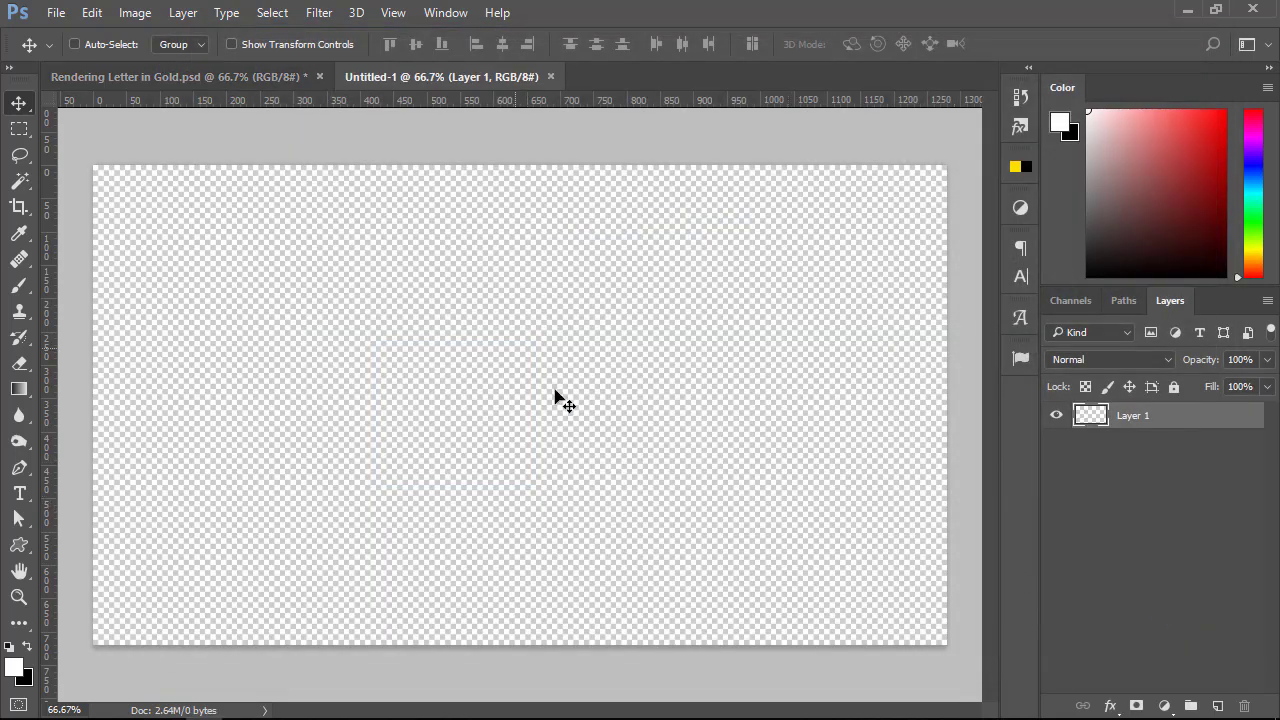
- Hide the gold text layer in Rendering Letter in Gold, then return to Untitled-1
left_click(249, 77)
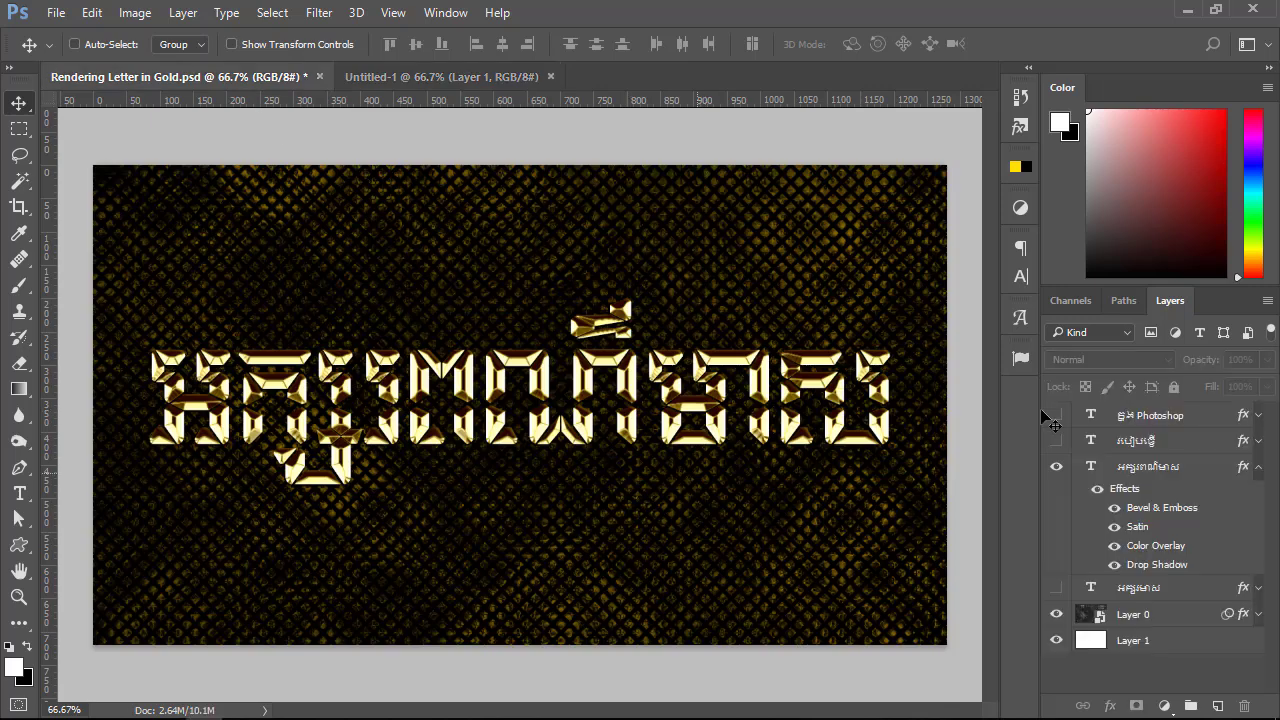
left_click(1057, 638)
left_click(1057, 468)
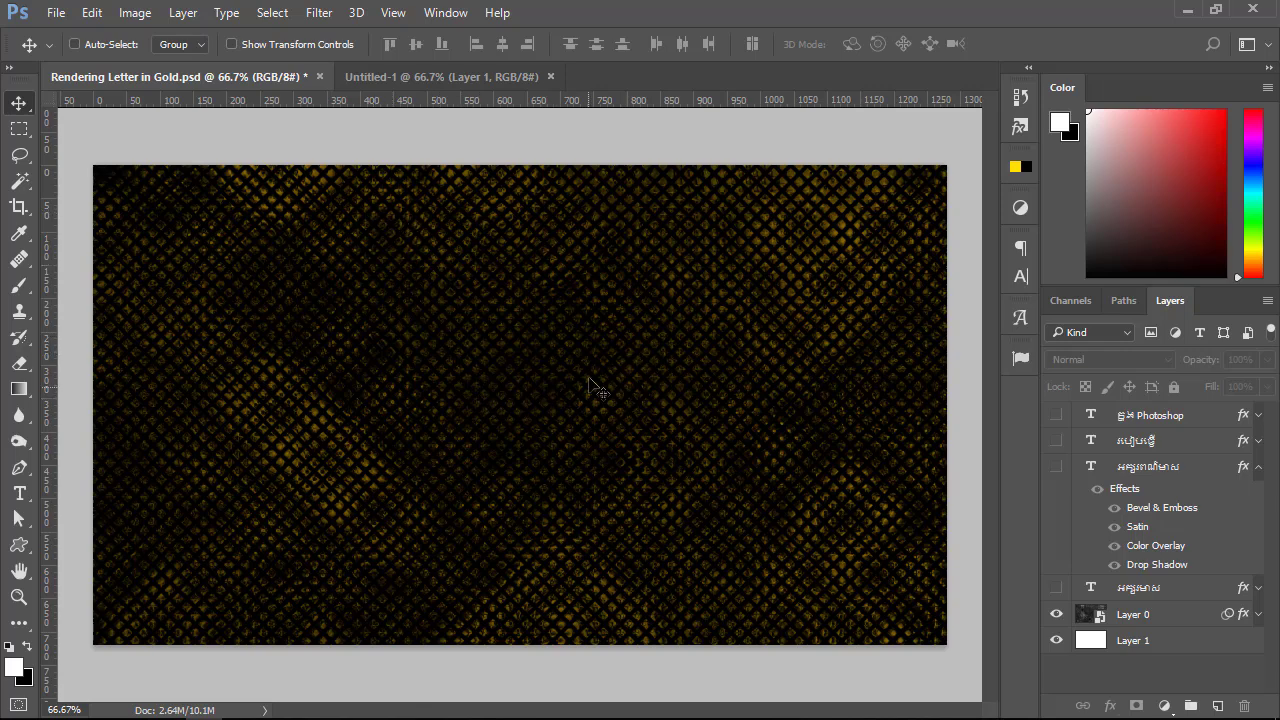
left_click(449, 76)
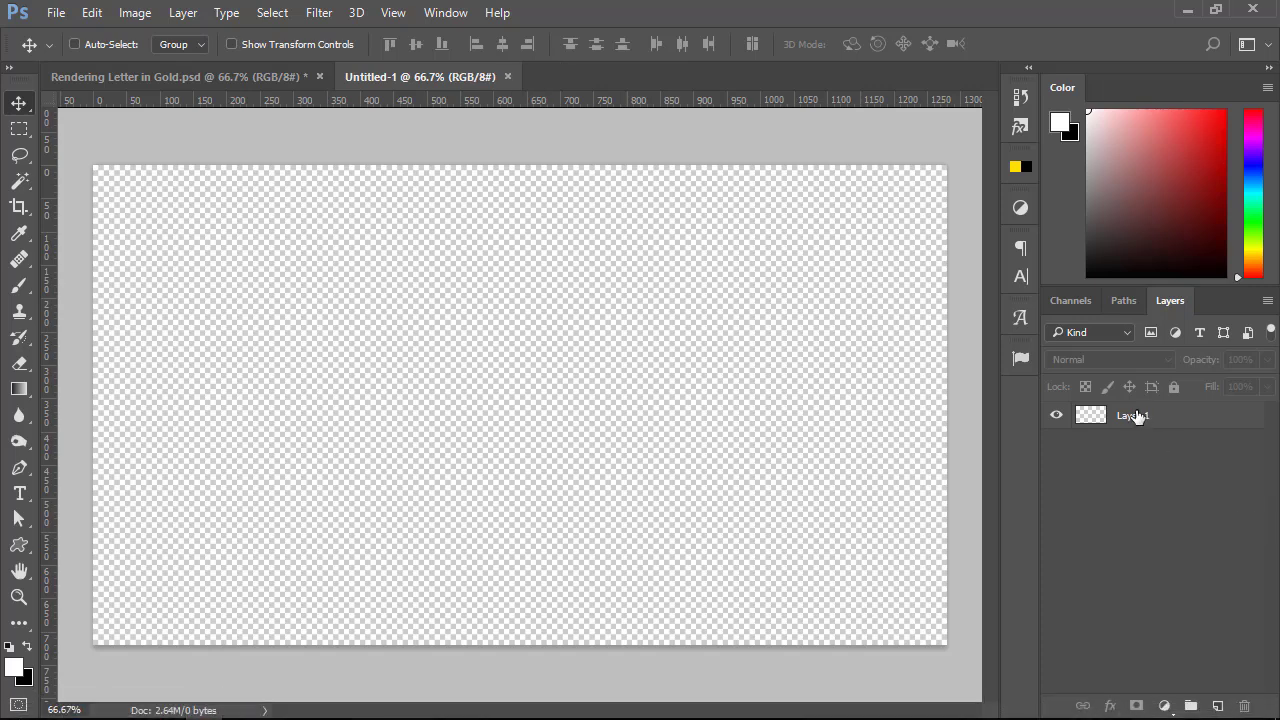
- Rename Untitled-1's Layer 1 to Background in the Layers panel
left_click(1137, 417)
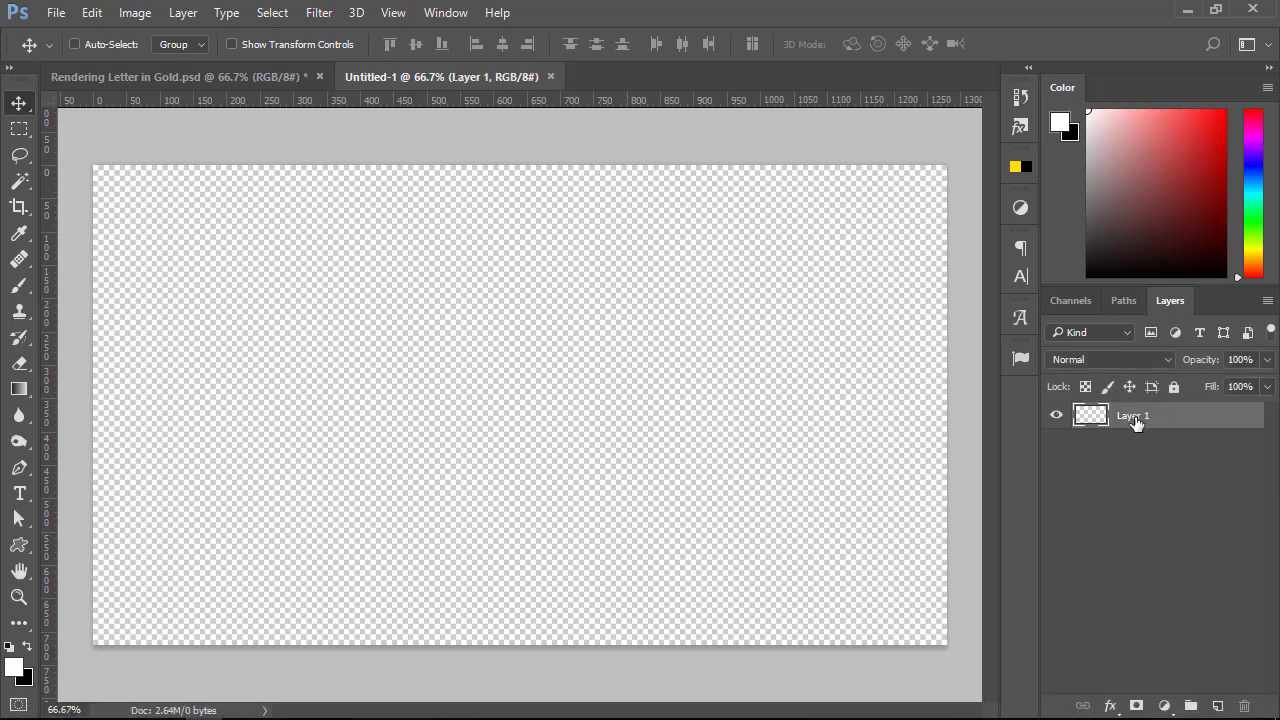
left_click(1110, 442)
double_click(1141, 420)
key("BackSpace")
type("Backgroun")
type("d")
key("Return")
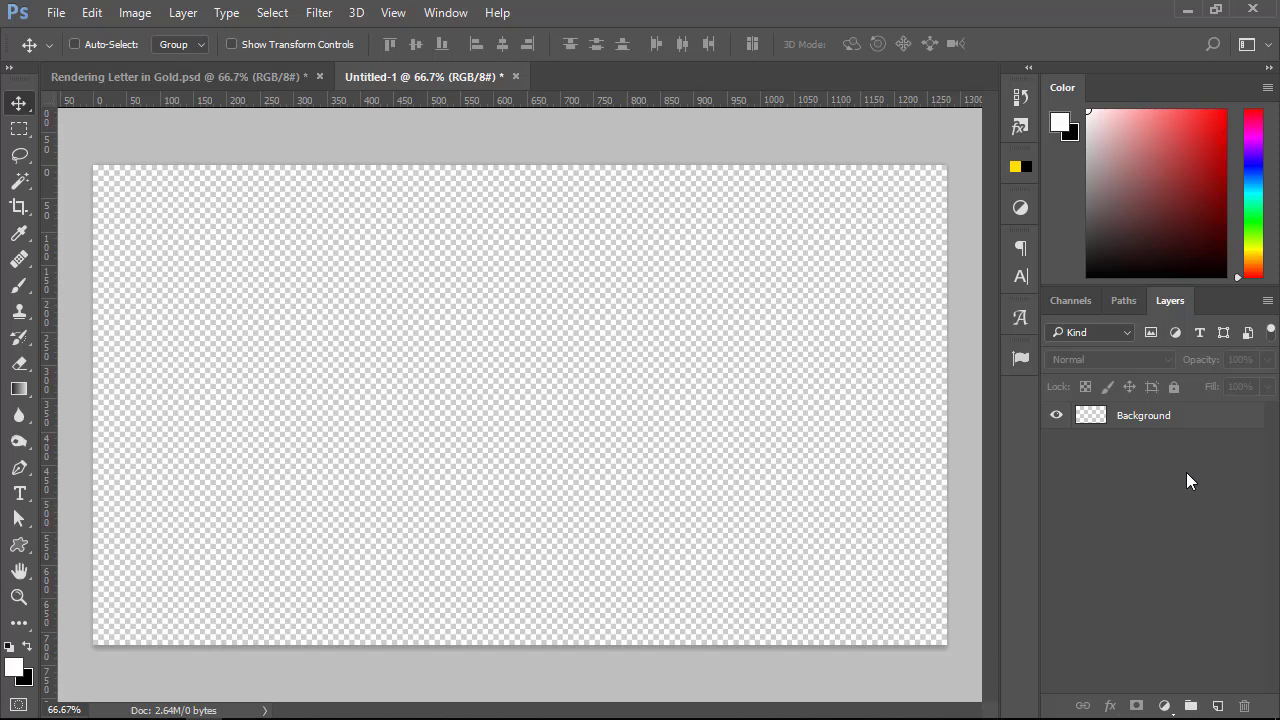
left_click(1198, 418)
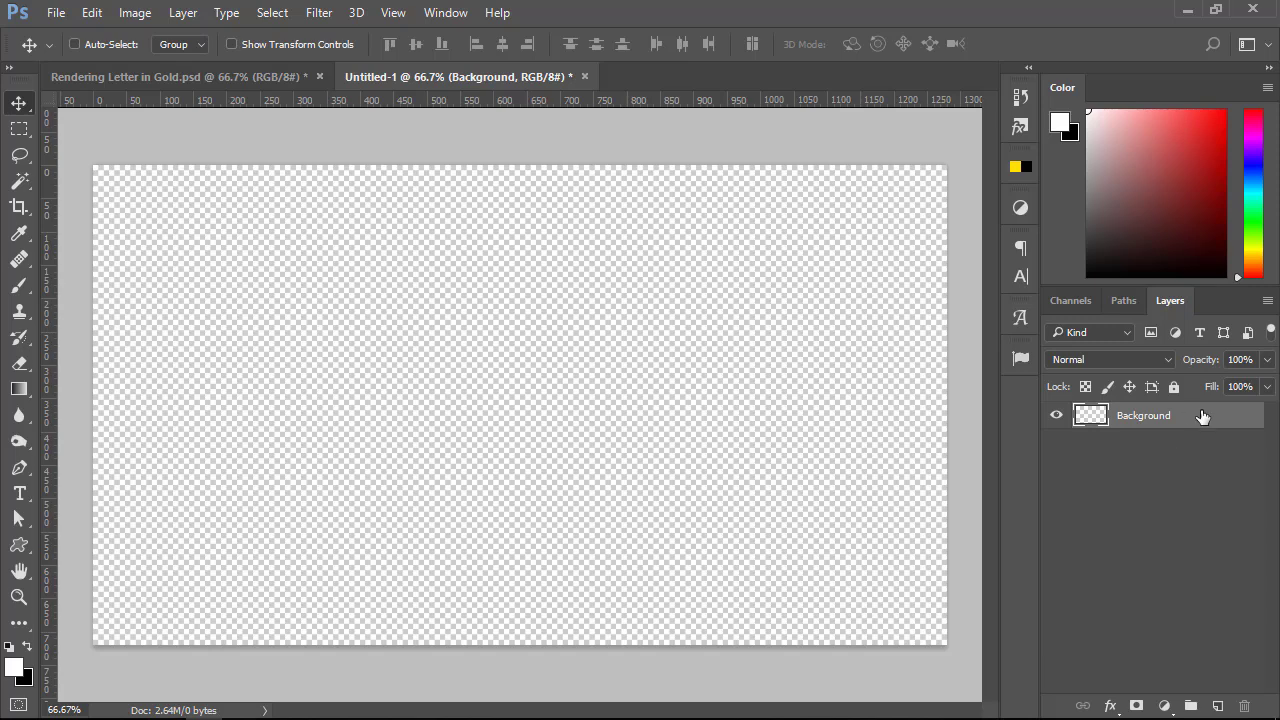
- Convert the Background layer into a Smart Object
right_click(1209, 423)
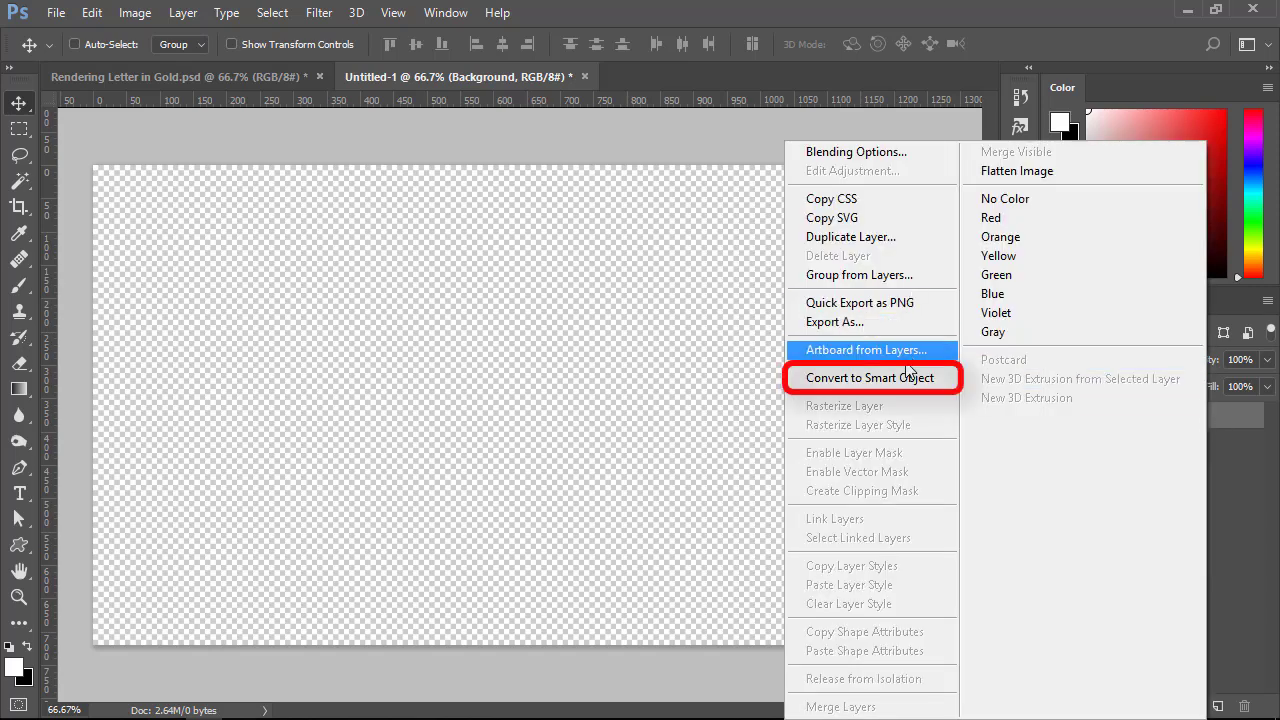
left_click(1209, 477)
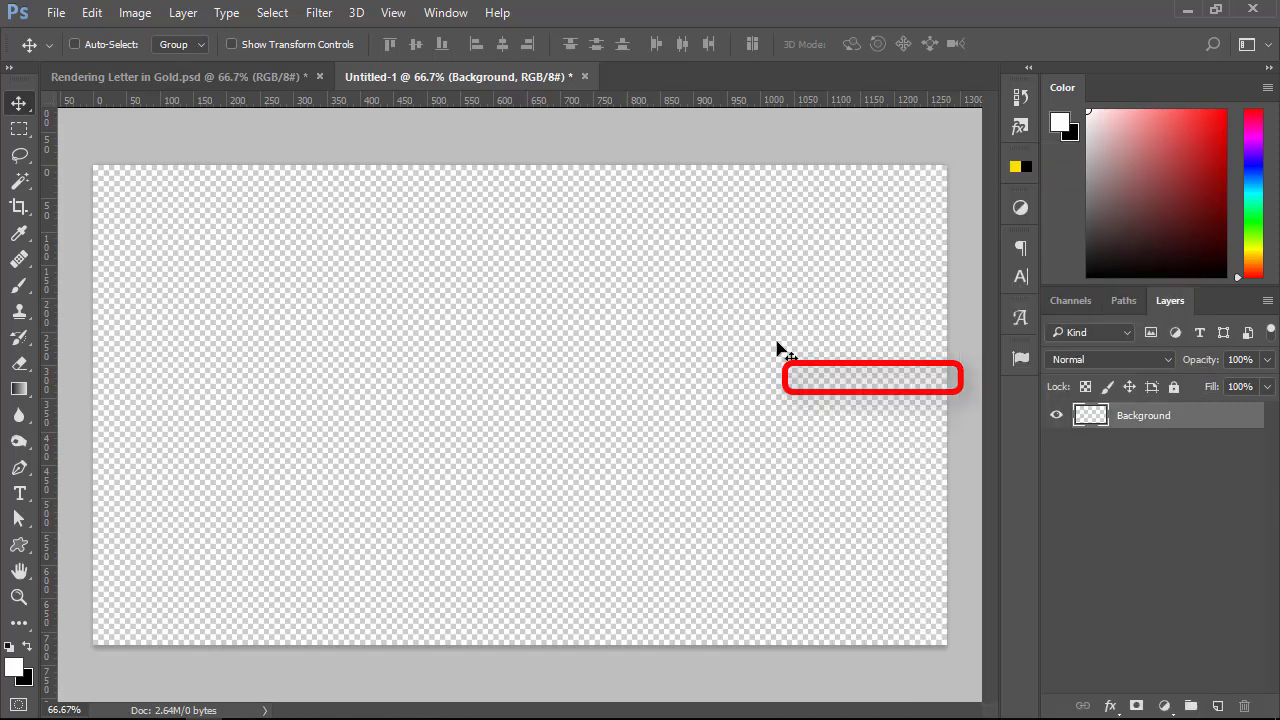
left_click(20, 133)
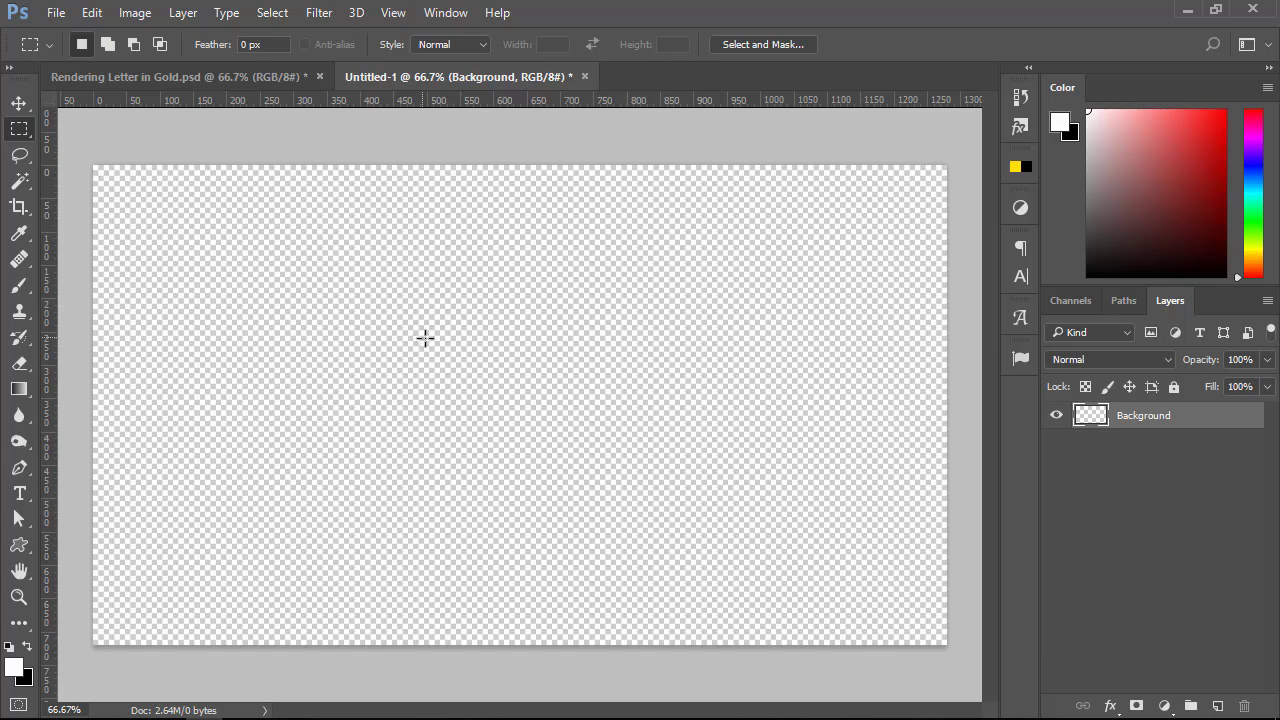
right_click(487, 338)
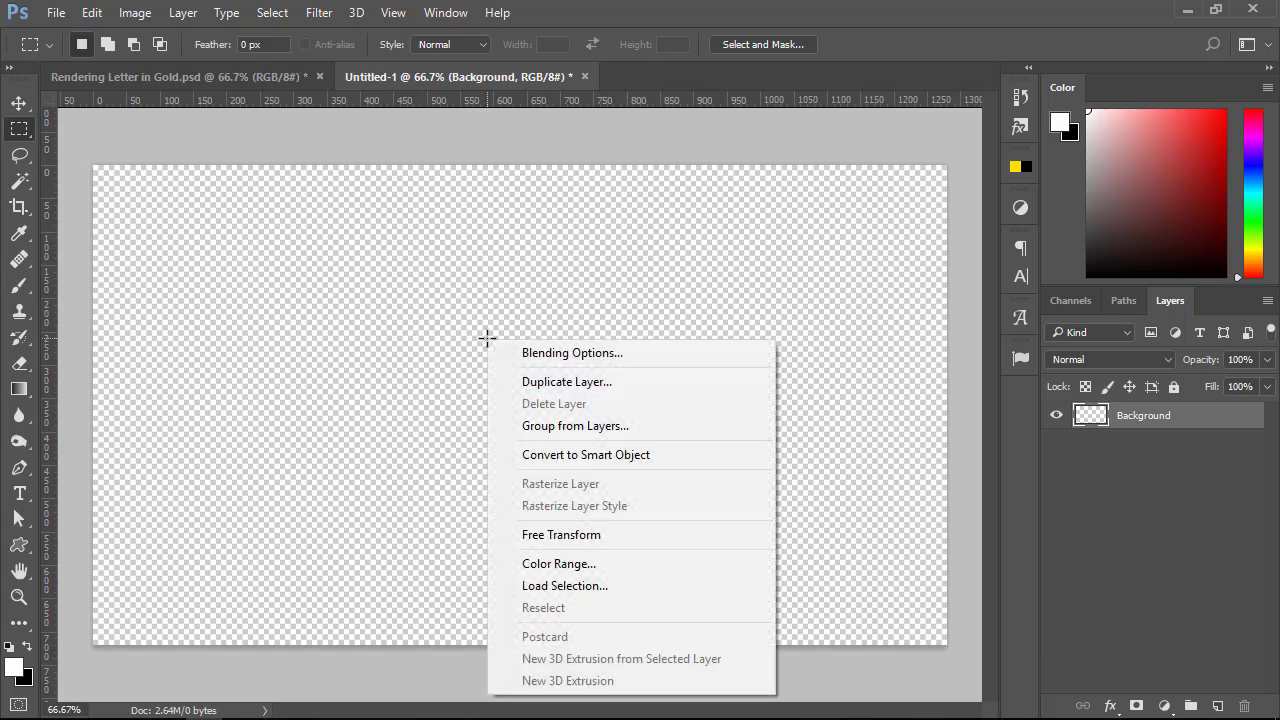
left_click(595, 454)
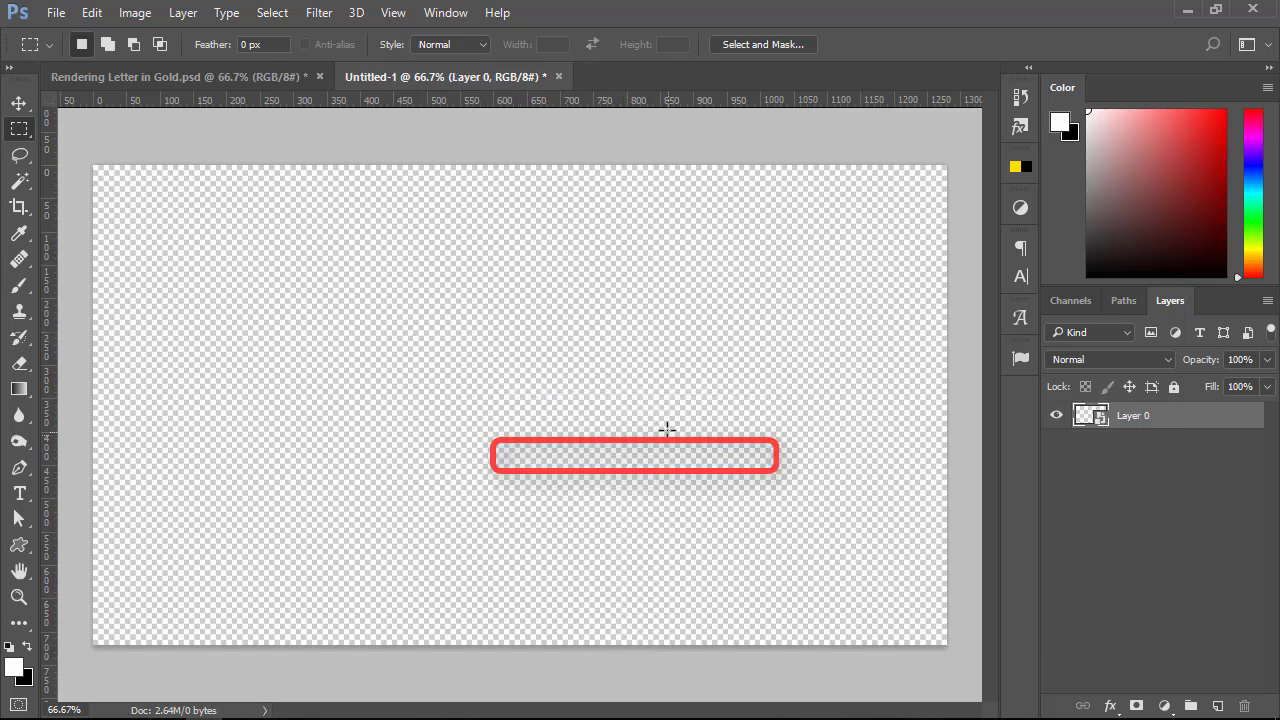
- Rename the resulting Layer 0 back to Background and select it
left_click(1160, 466)
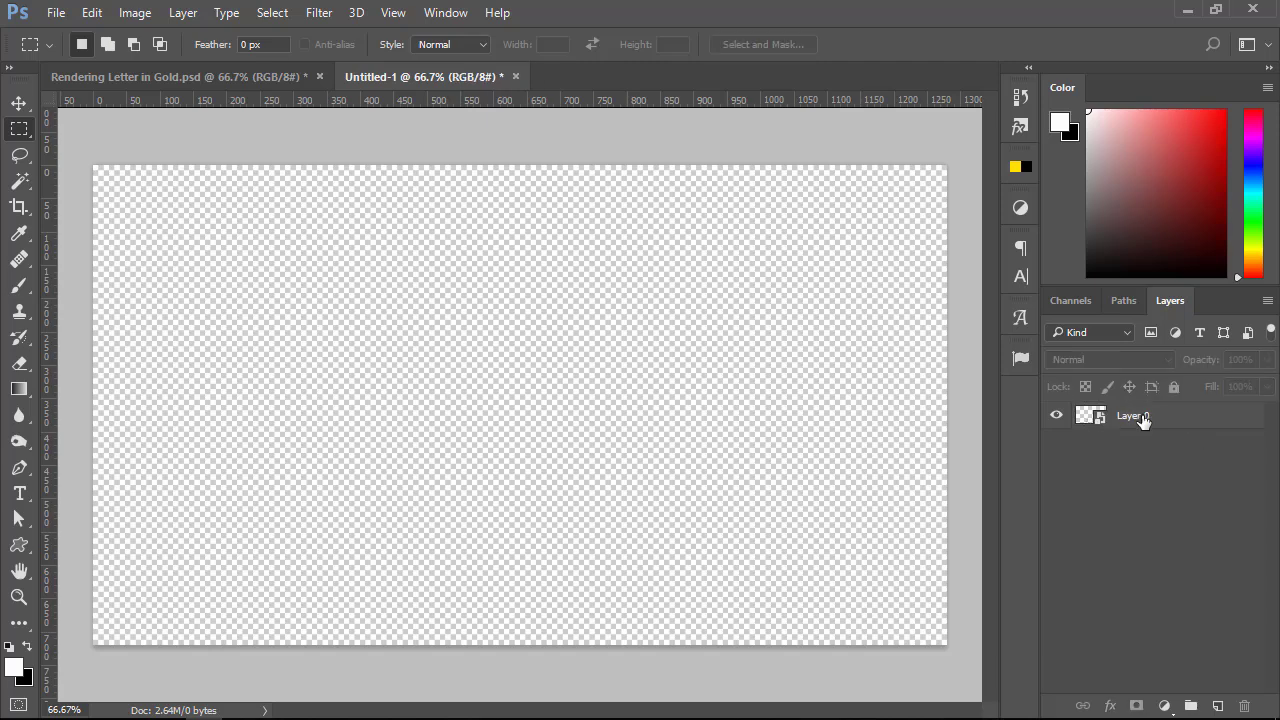
double_click(1143, 418)
type("B")
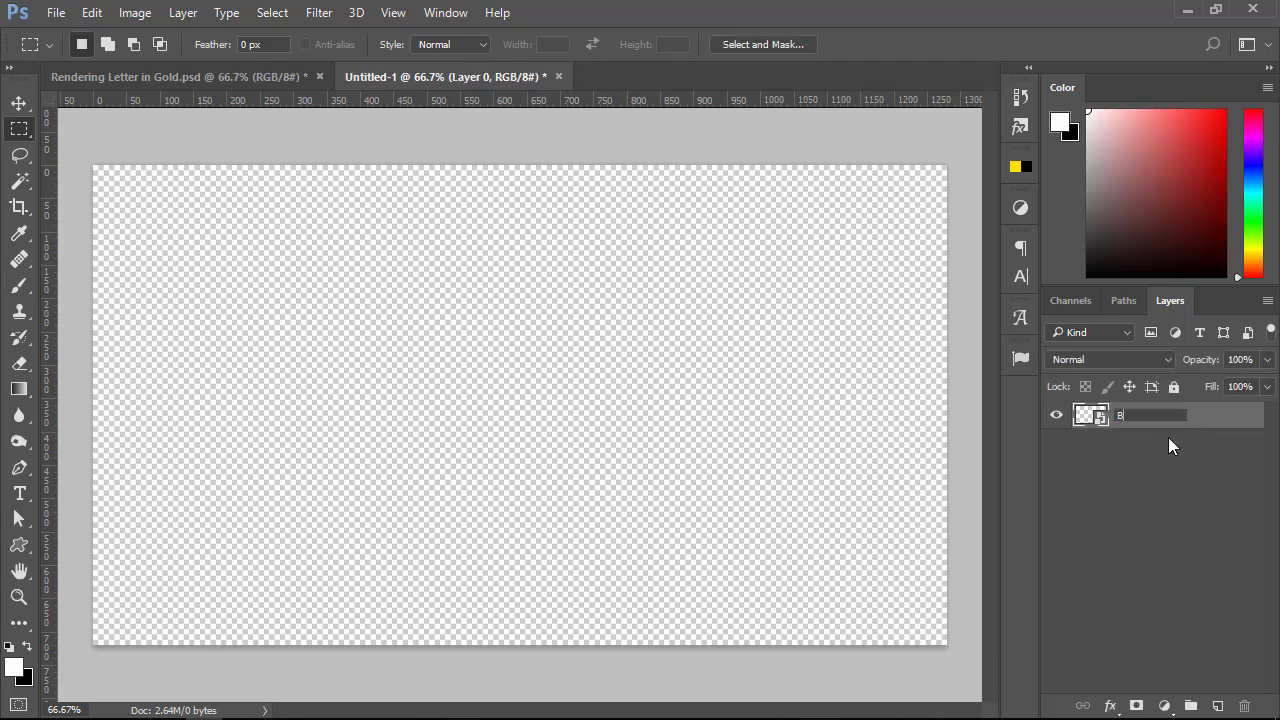
type("ackground")
key("Return")
left_click(1166, 448)
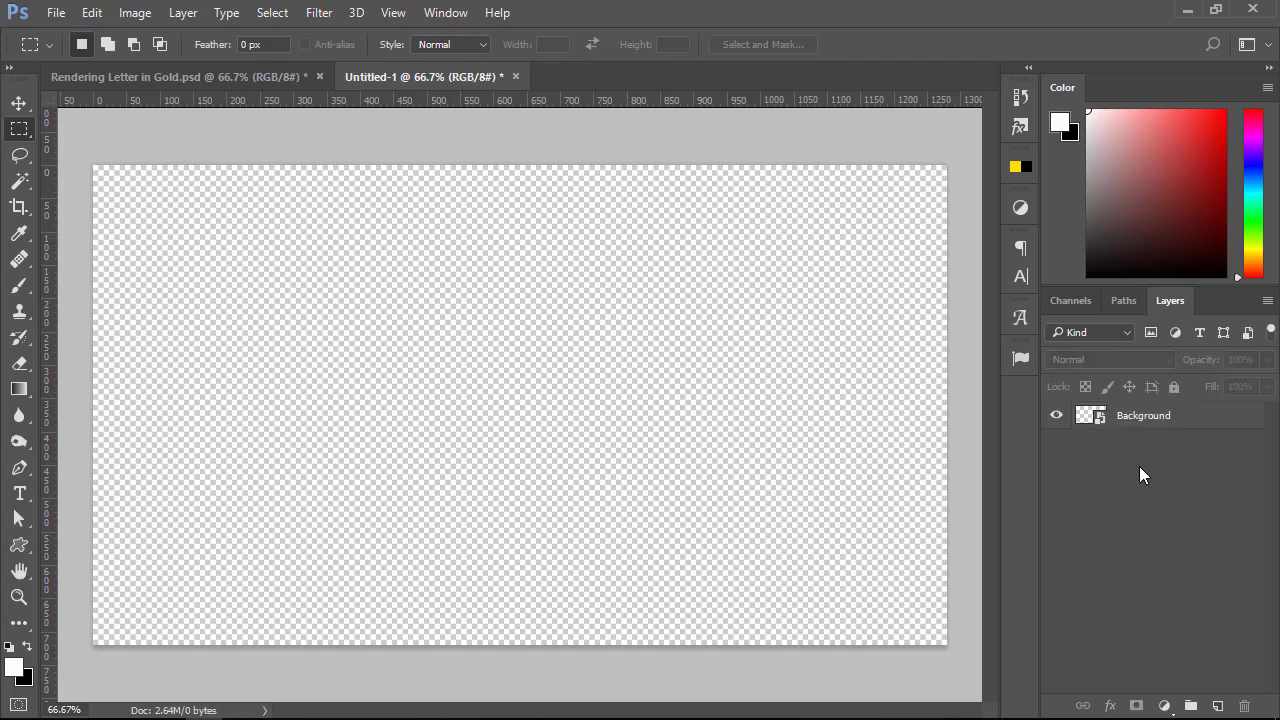
left_click(1133, 418)
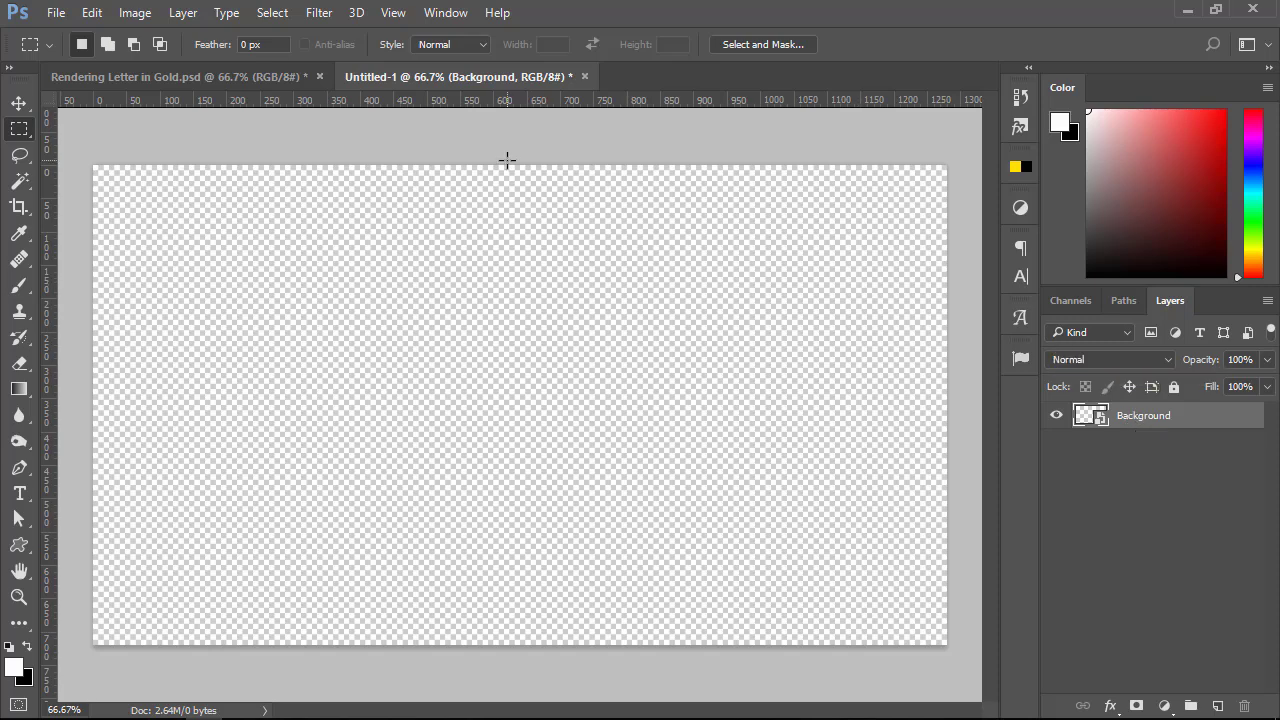
- Apply Filter > Render > Clouds to the Background smart object
left_click(320, 13)
mouse_move(337, 366)
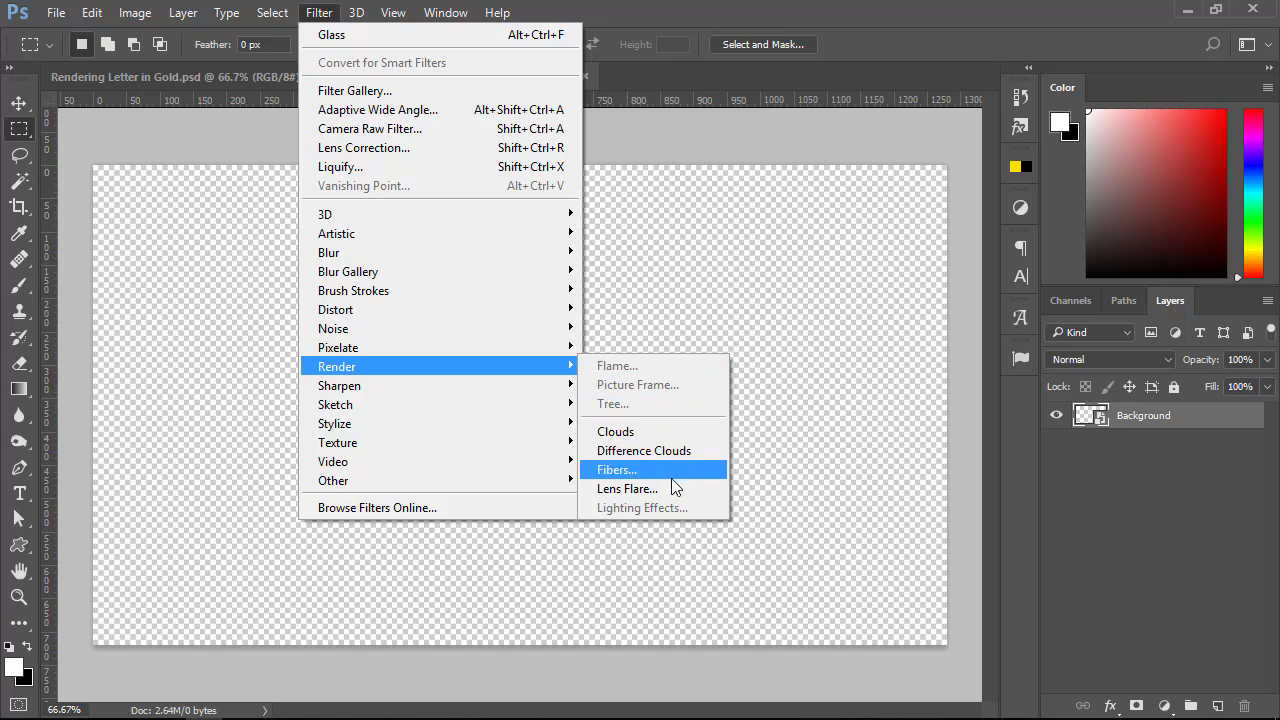
left_click(659, 432)
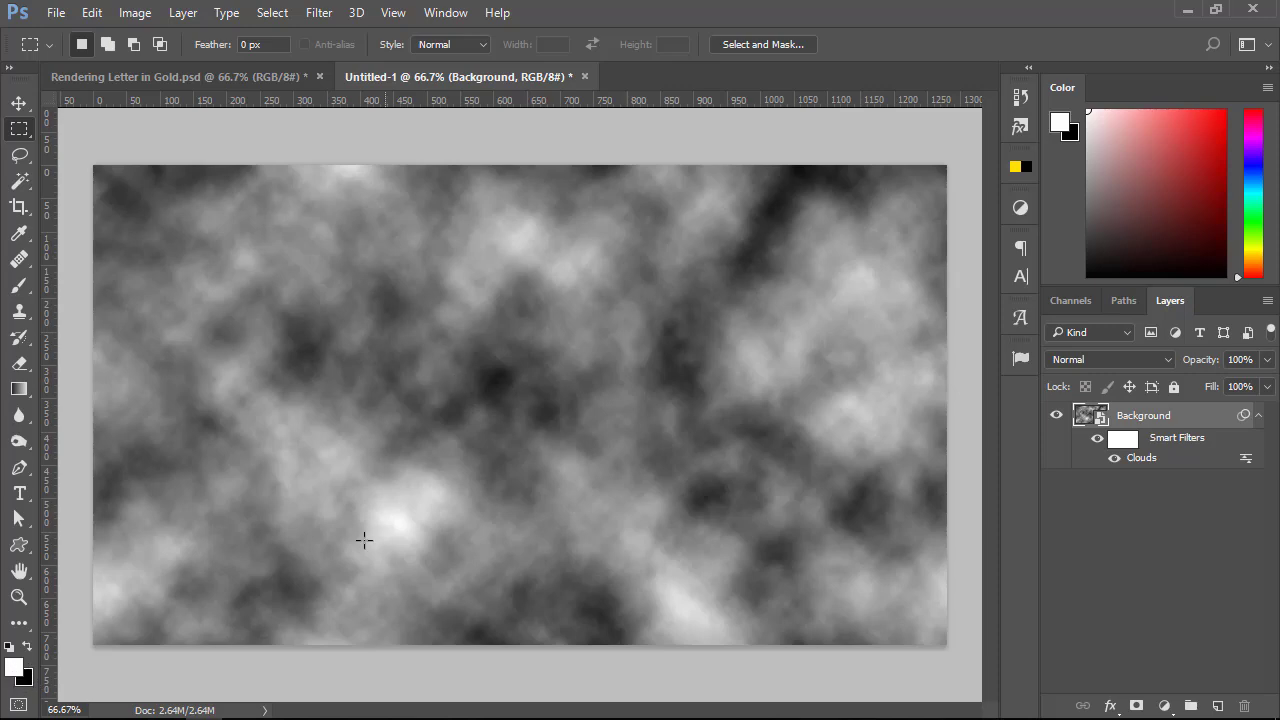
left_click(24, 680)
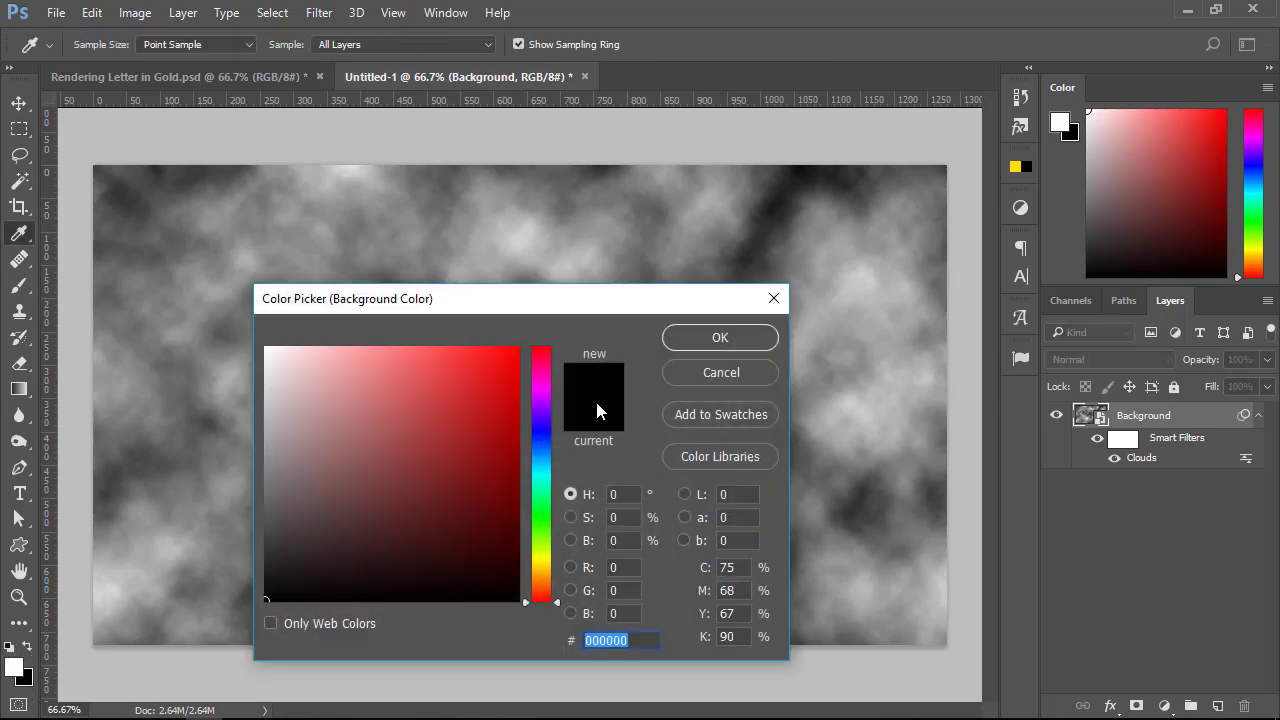
left_click(747, 372)
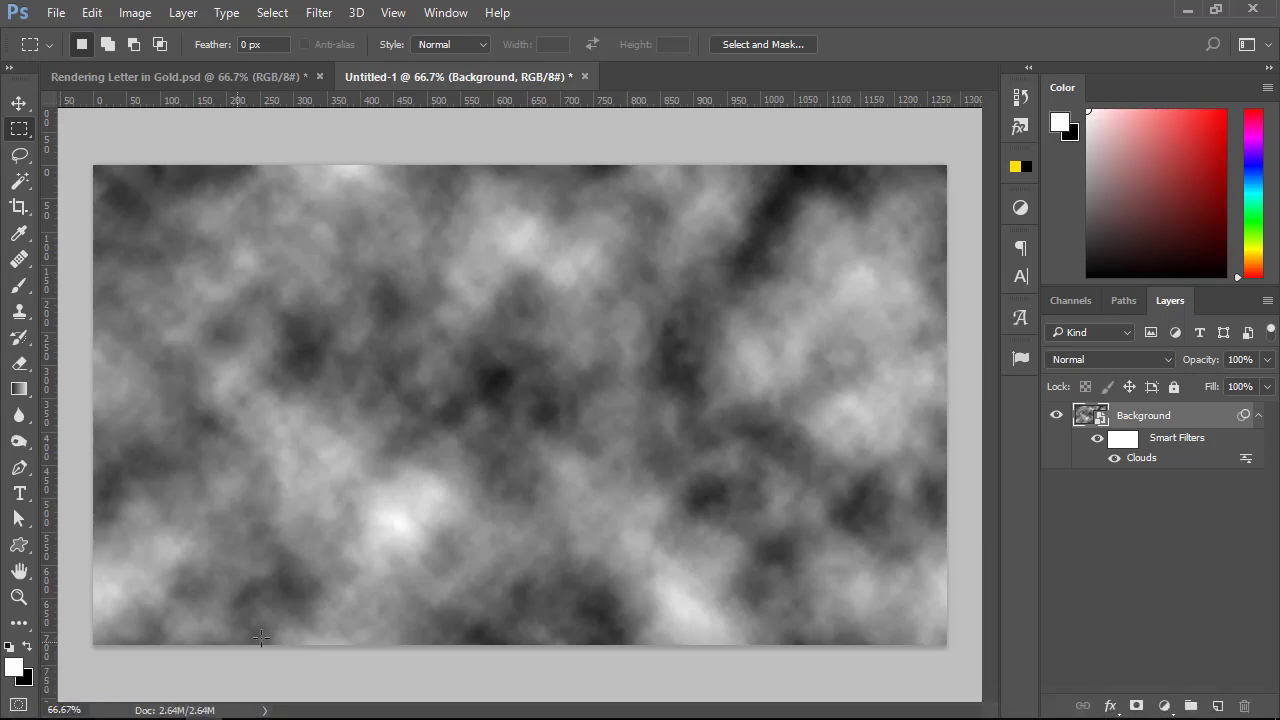
- Toggle the Clouds smart filter off and on to compare
left_click(1137, 517)
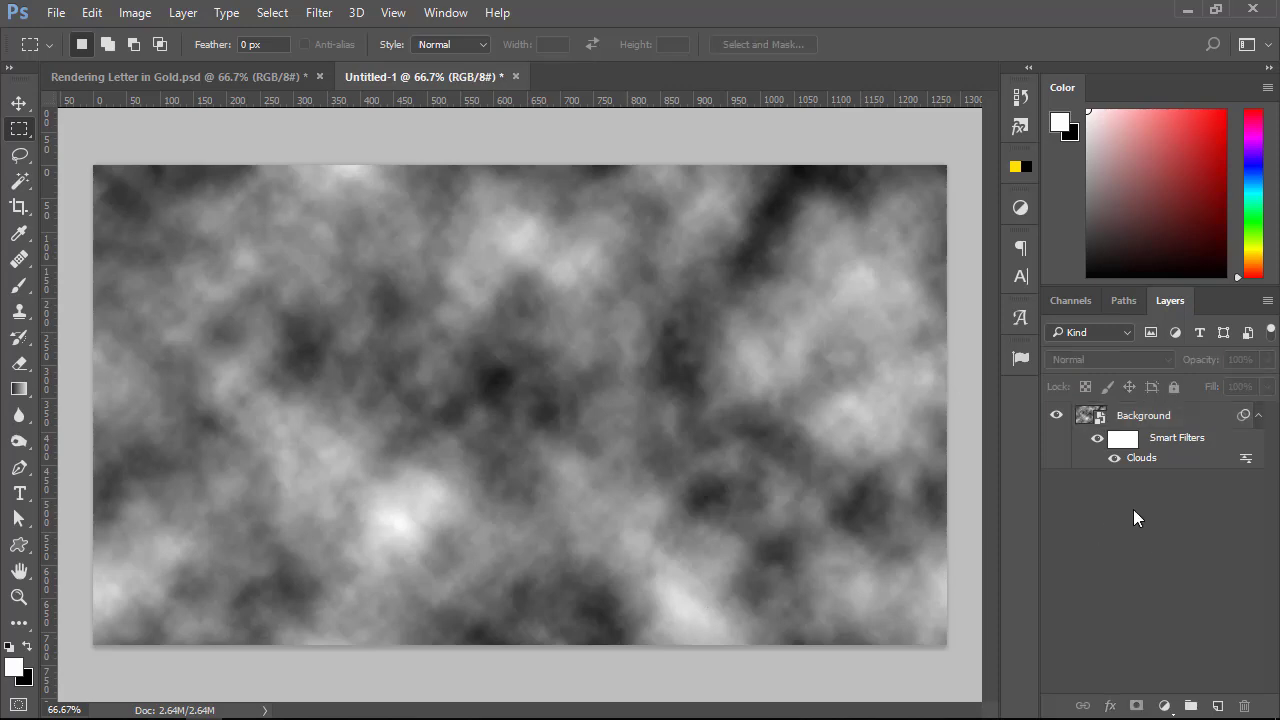
left_click(1097, 440)
left_click(1097, 440)
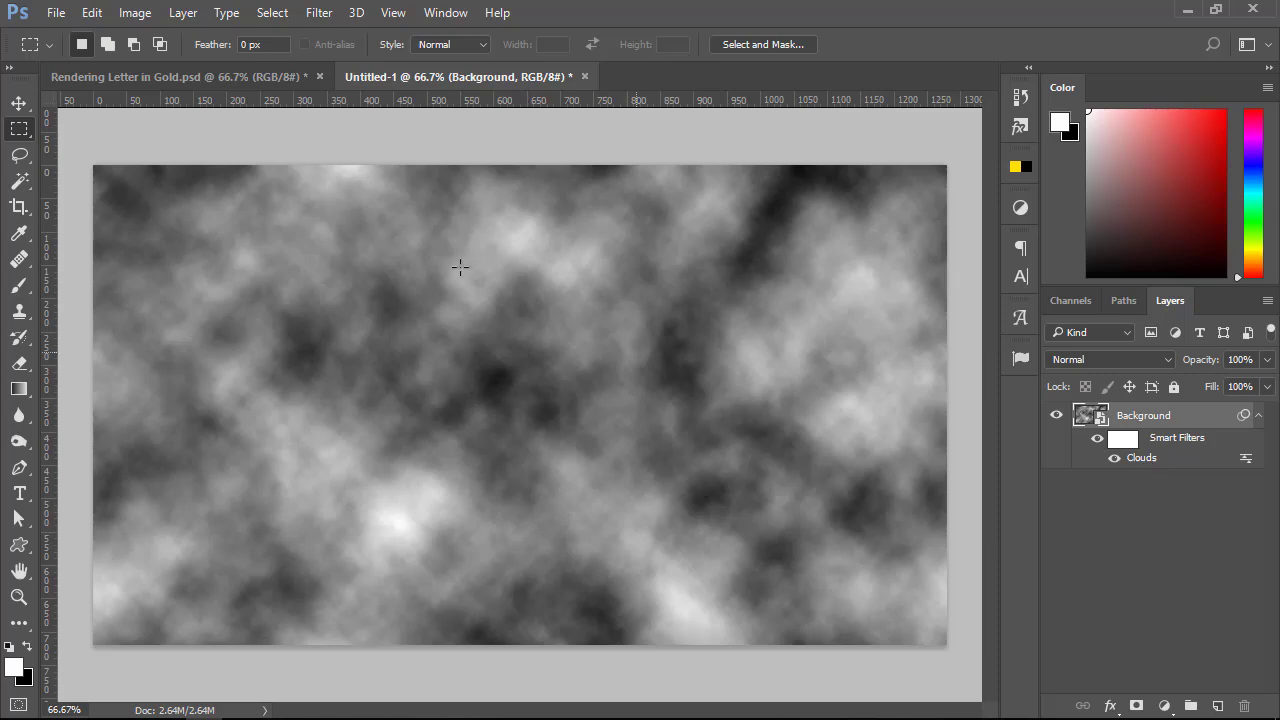
- Add Difference Clouds over Clouds, re-rendering both filters for a new marbled pattern
left_click(320, 13)
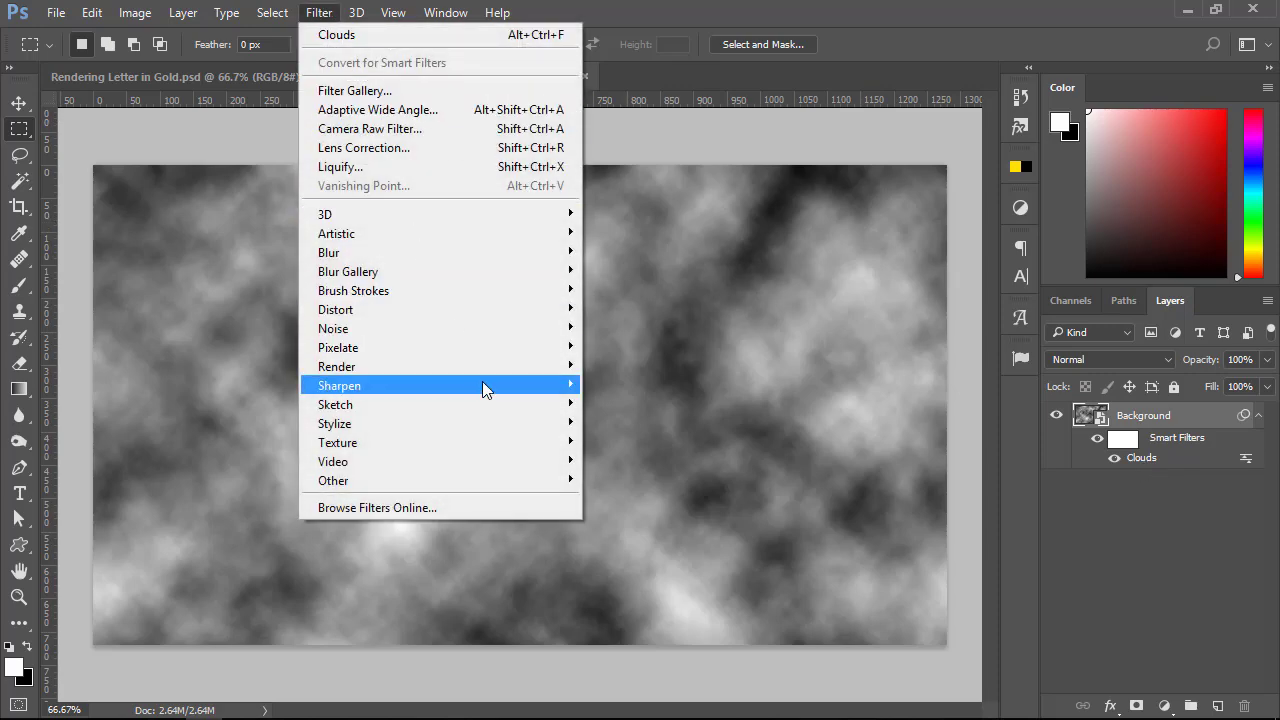
mouse_move(337, 366)
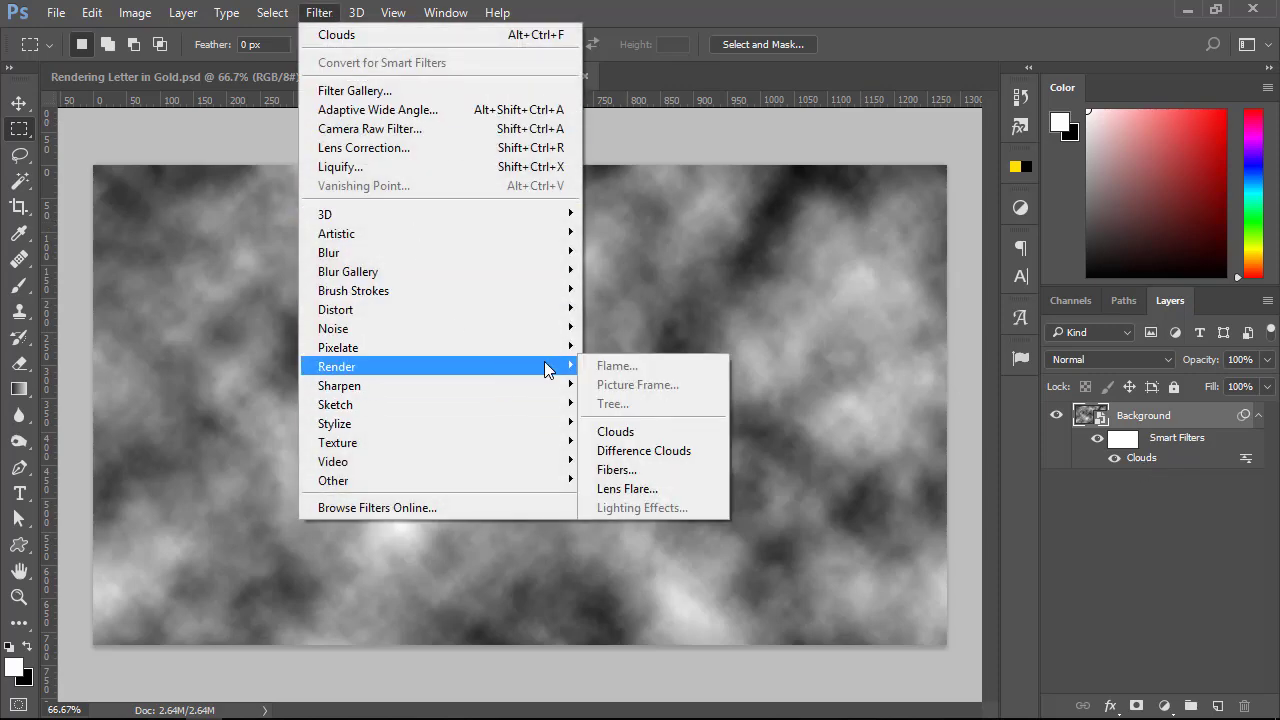
left_click(666, 446)
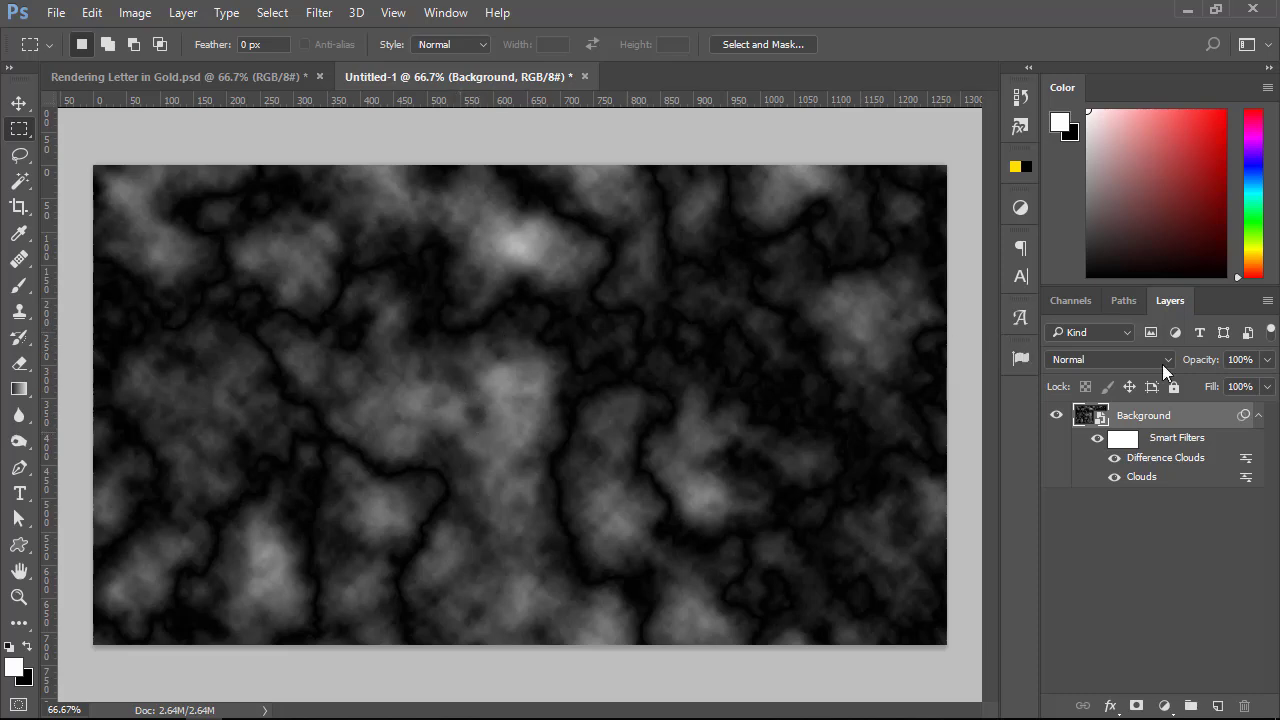
double_click(1155, 461)
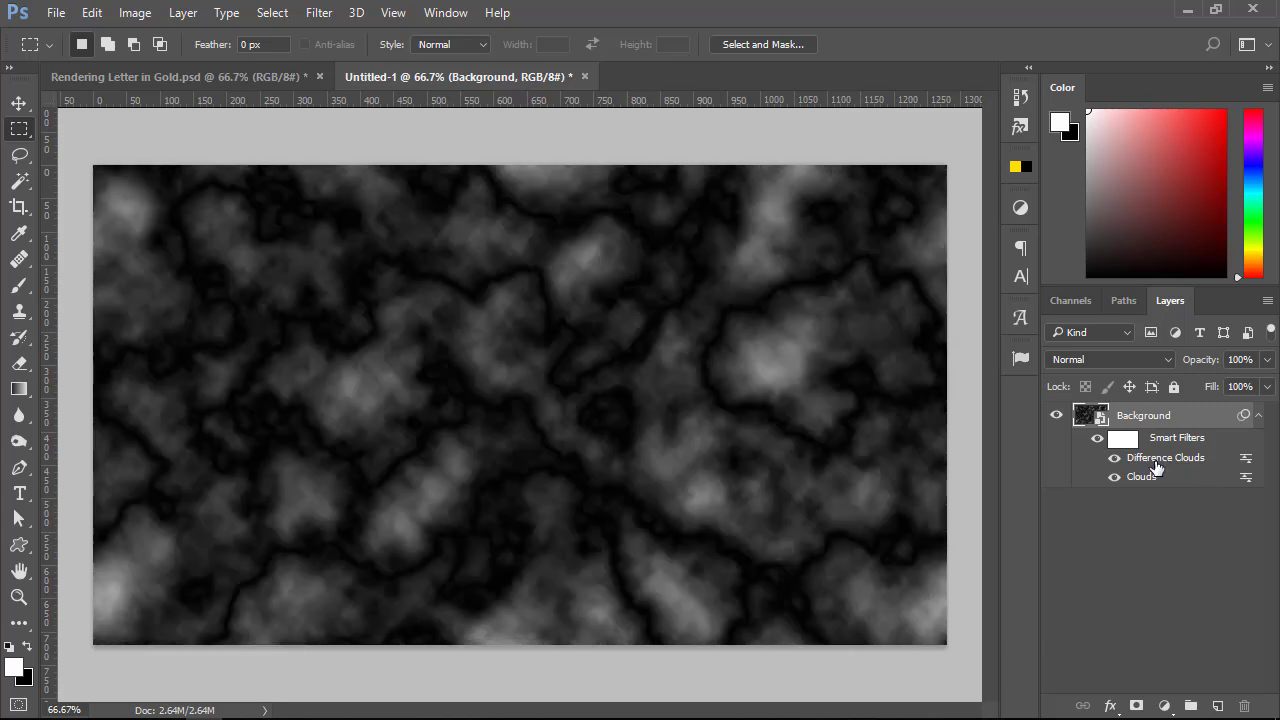
double_click(1155, 462)
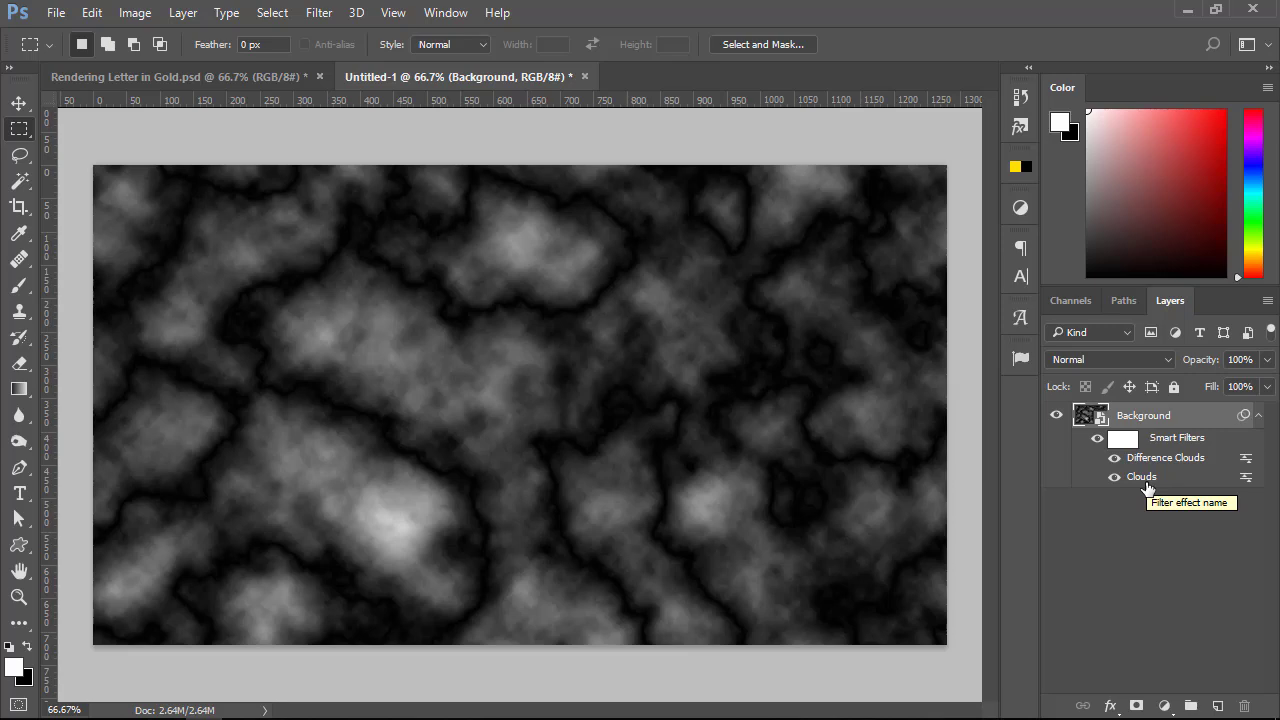
double_click(1145, 480)
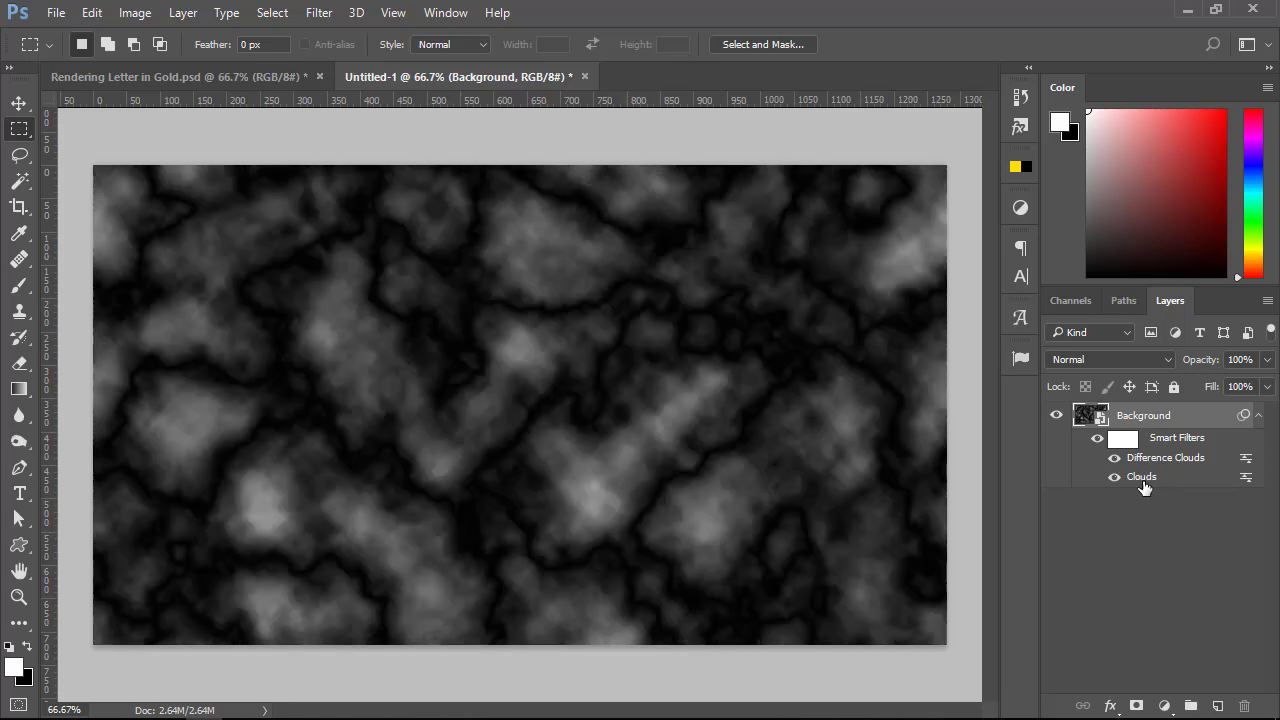
double_click(1143, 481)
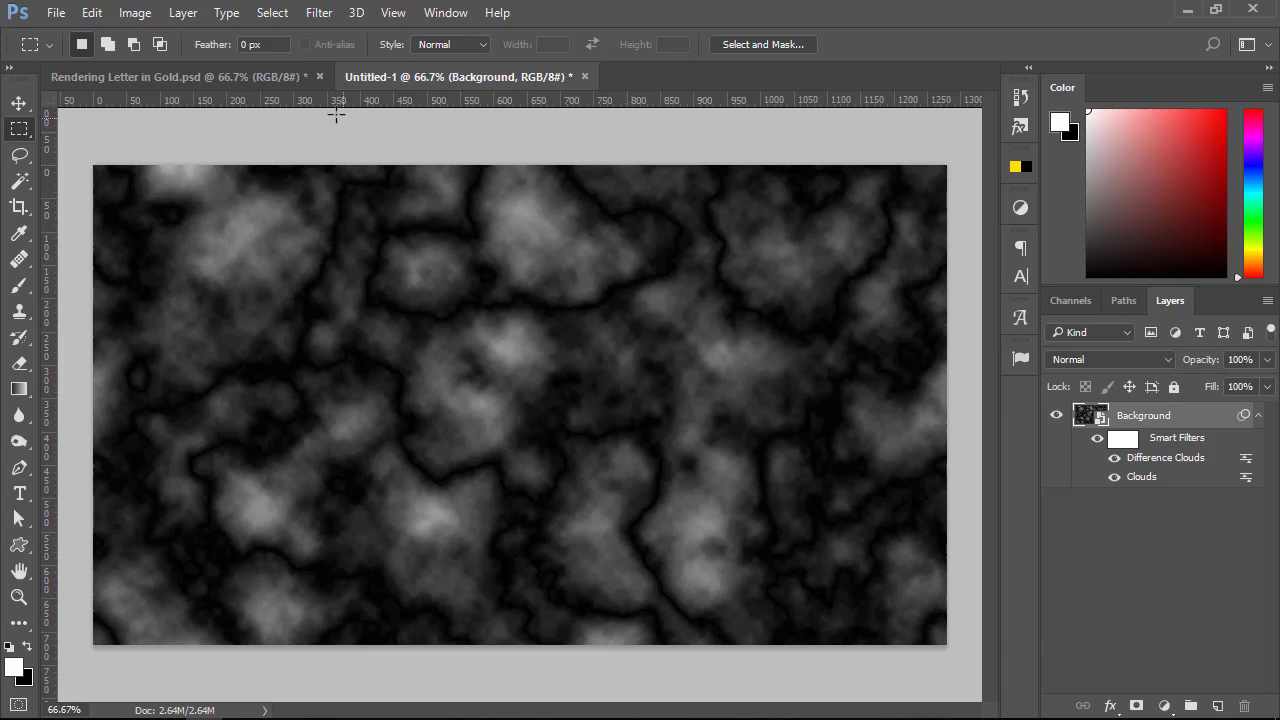
- Glance at Rendering Letter in Gold, return to Untitled-1, and bring up the Filter menu
left_click(255, 76)
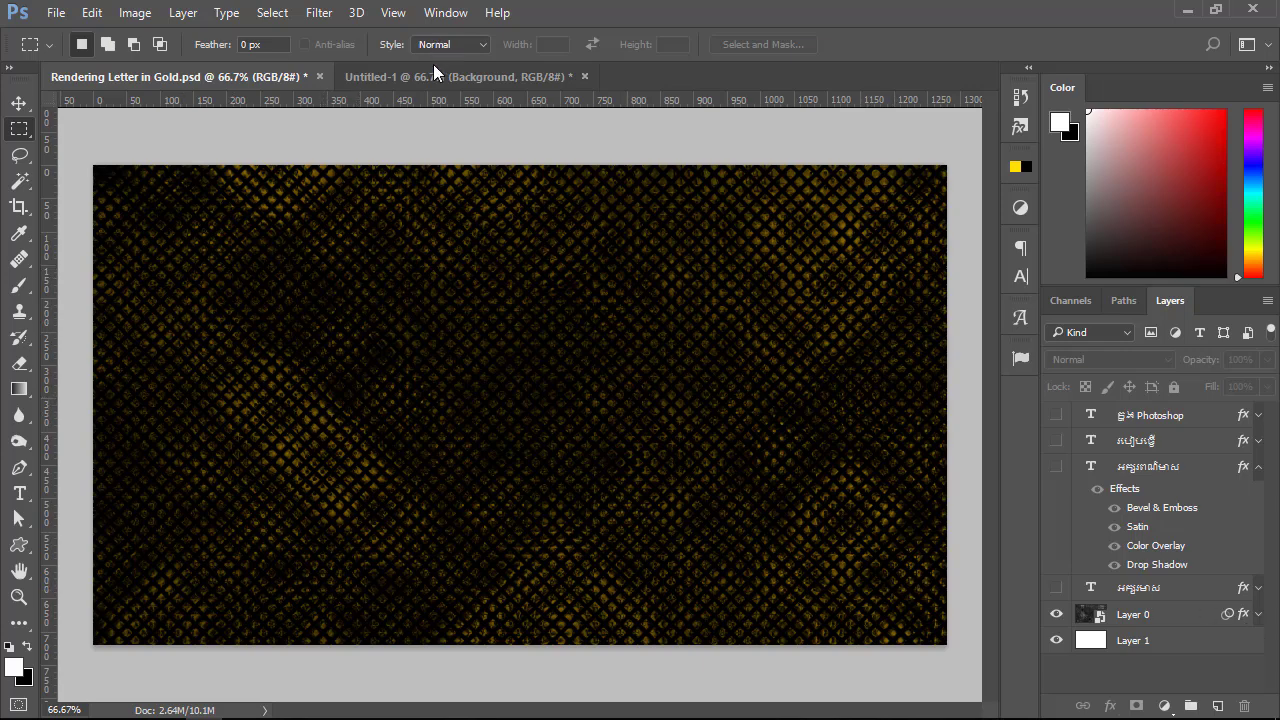
left_click(481, 79)
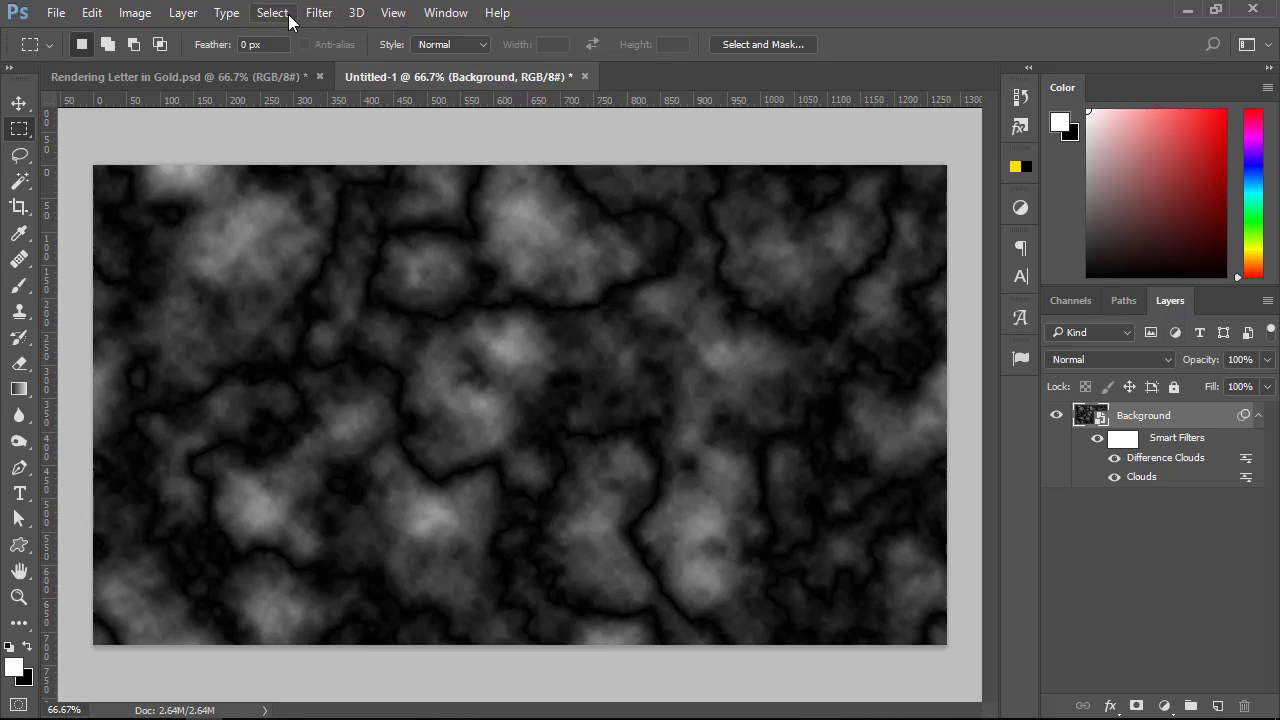
left_click(319, 12)
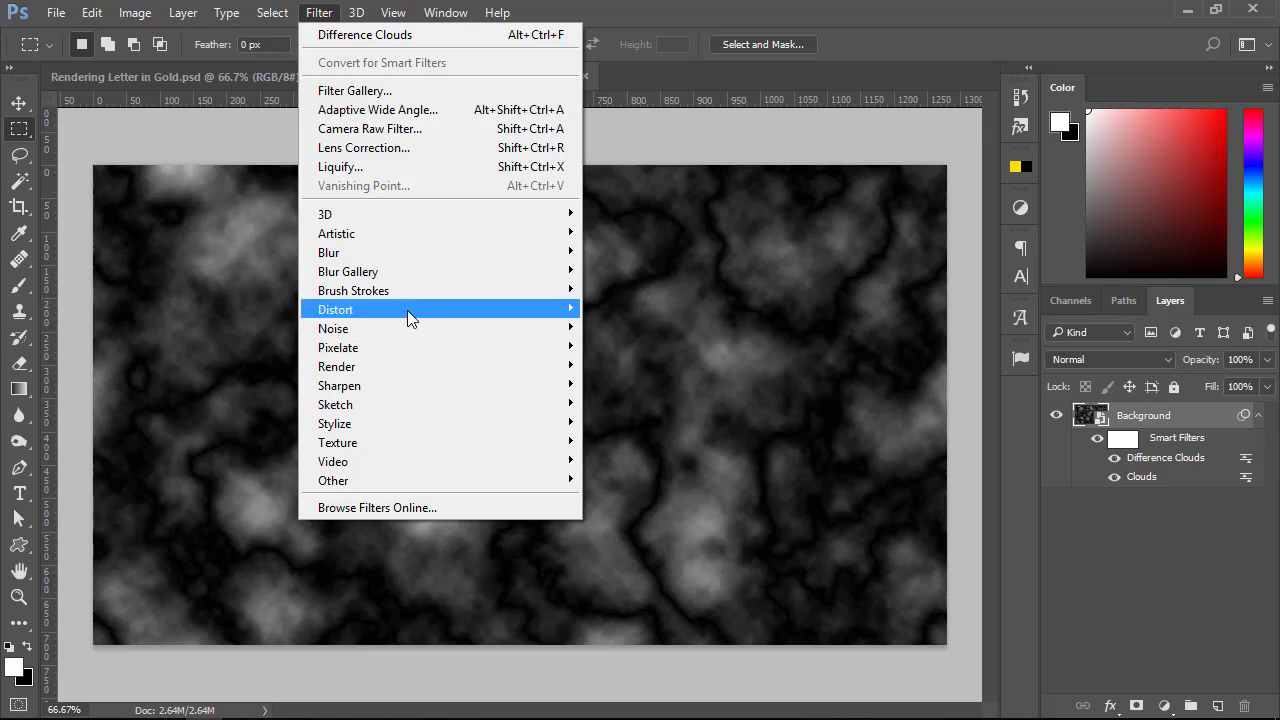
- Start a Glass distortion filter and try lower distortion values of 12 and 11
mouse_move(336, 309)
left_click(629, 336)
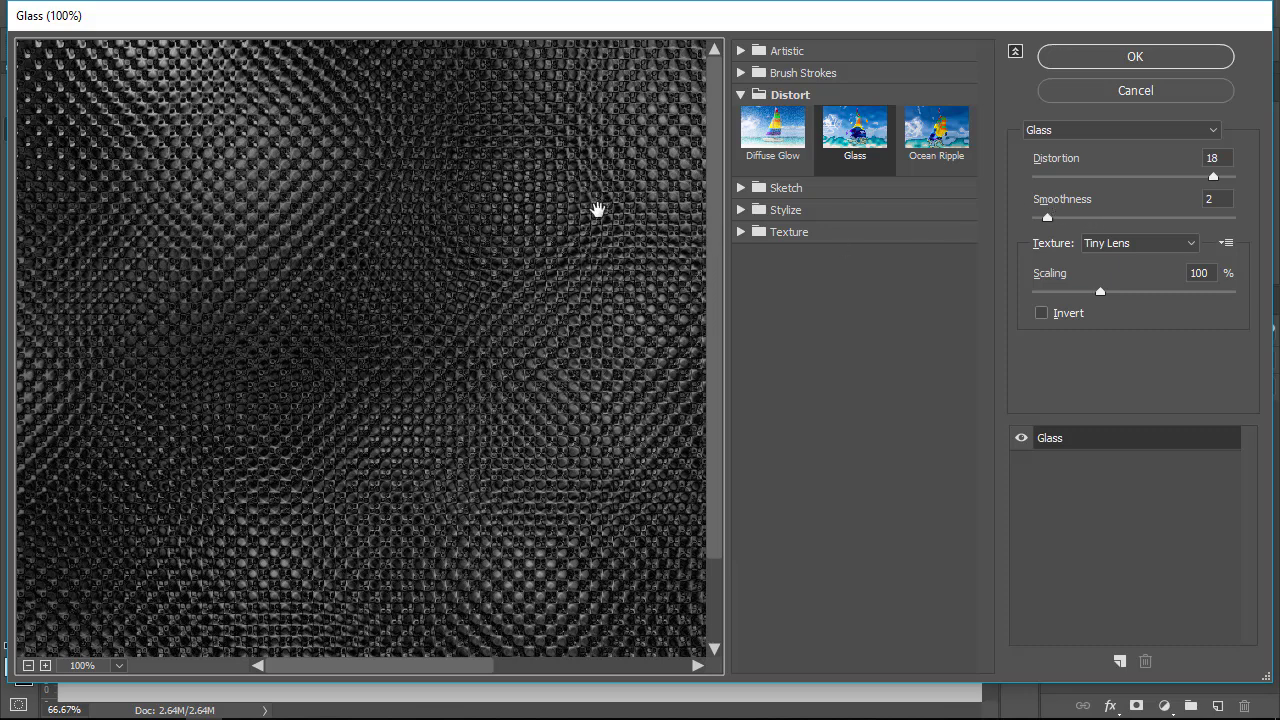
left_click_drag(500, 274, 721, 165)
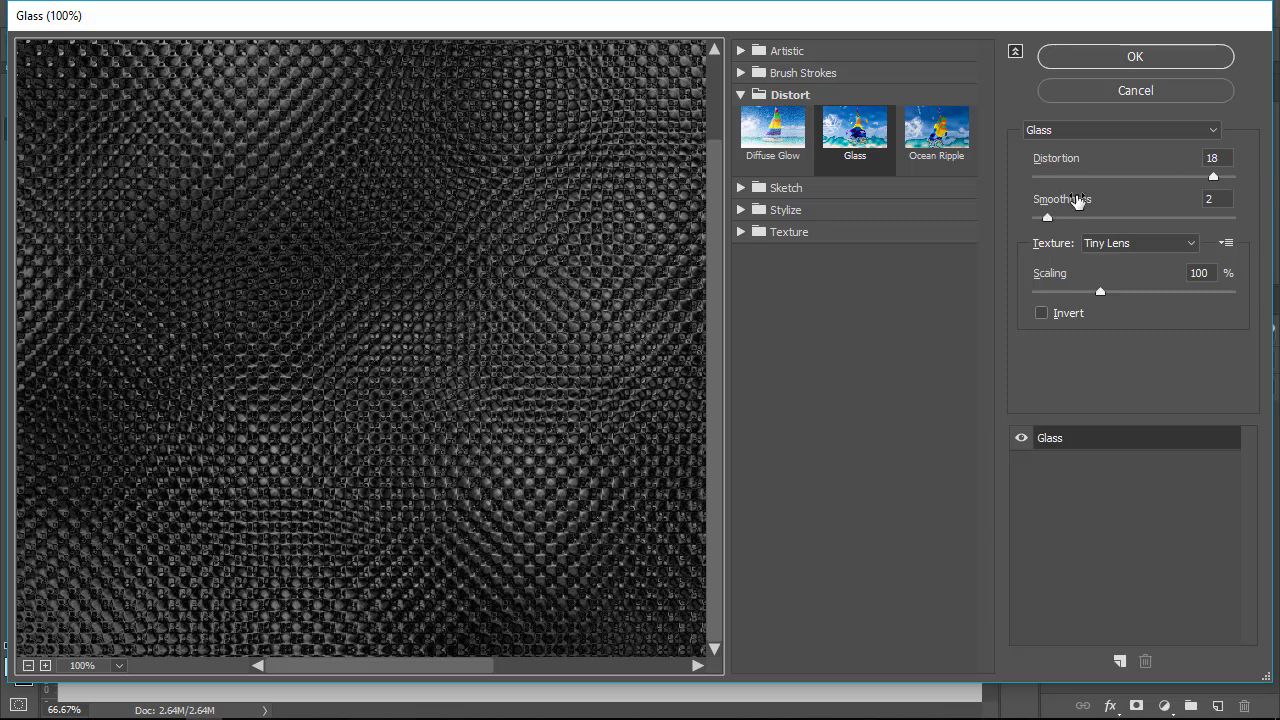
left_click(1214, 158)
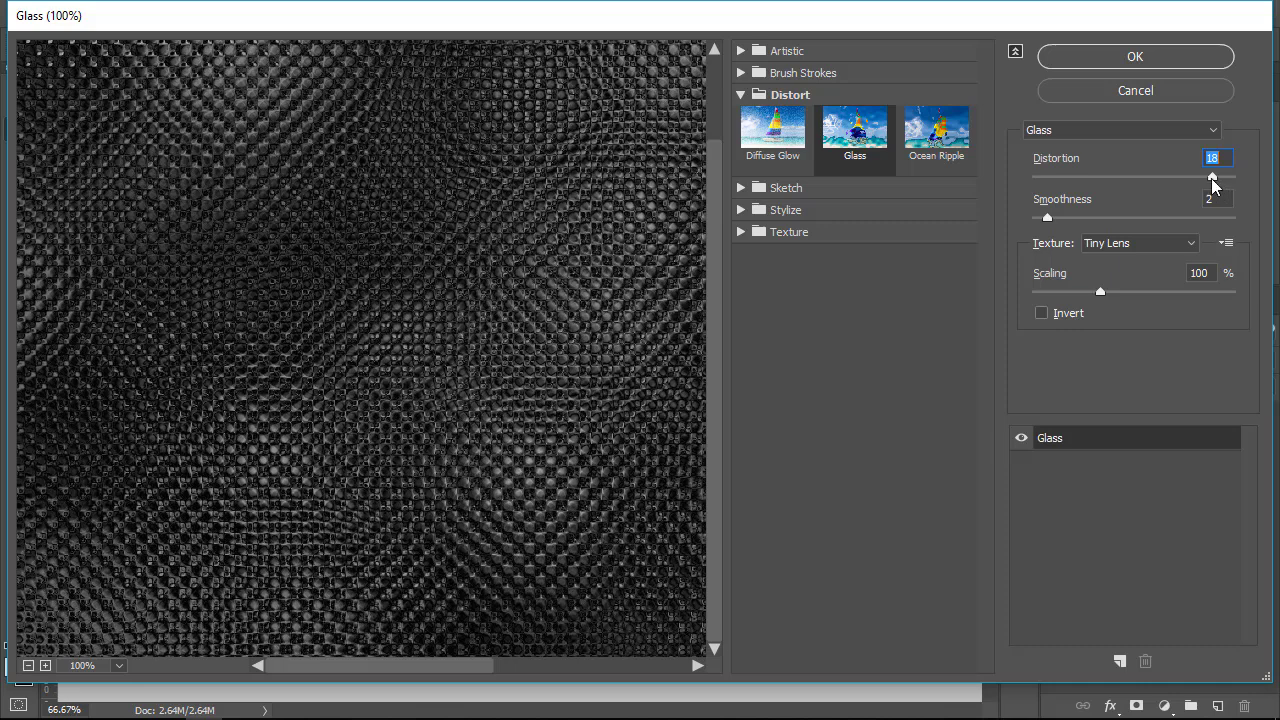
left_click_drag(1211, 178, 1153, 180)
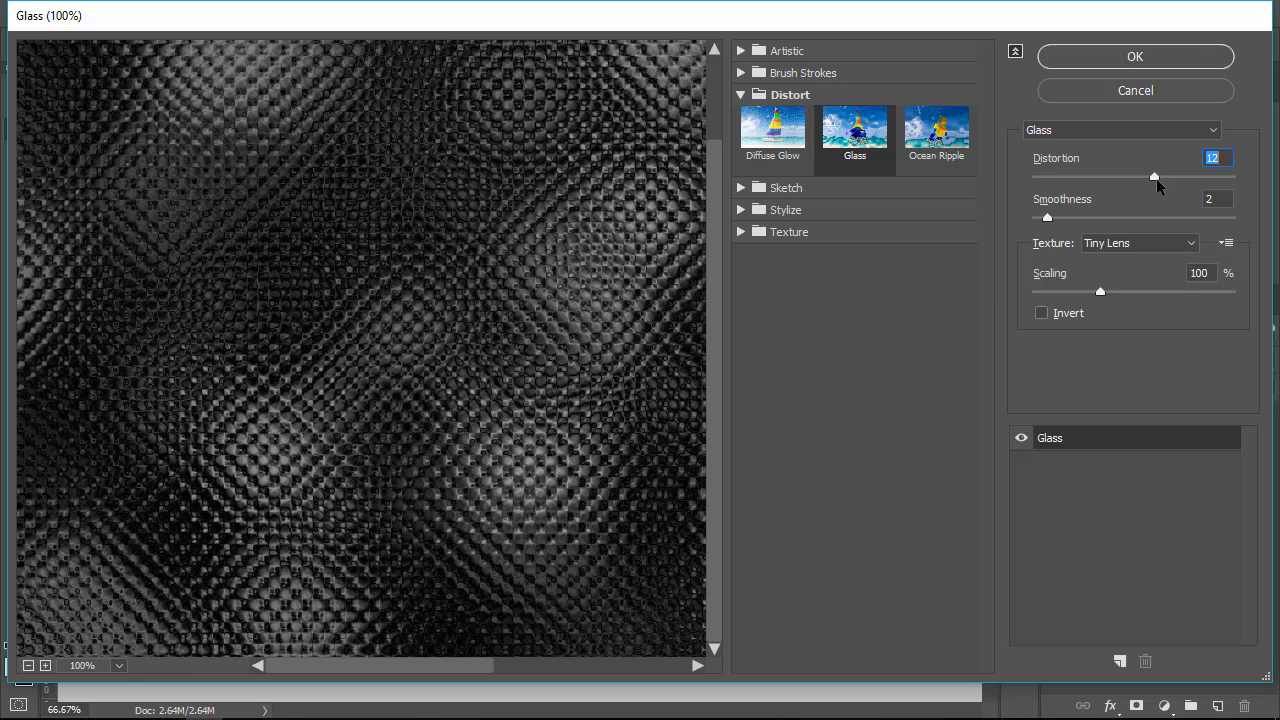
left_click_drag(1156, 178, 1146, 176)
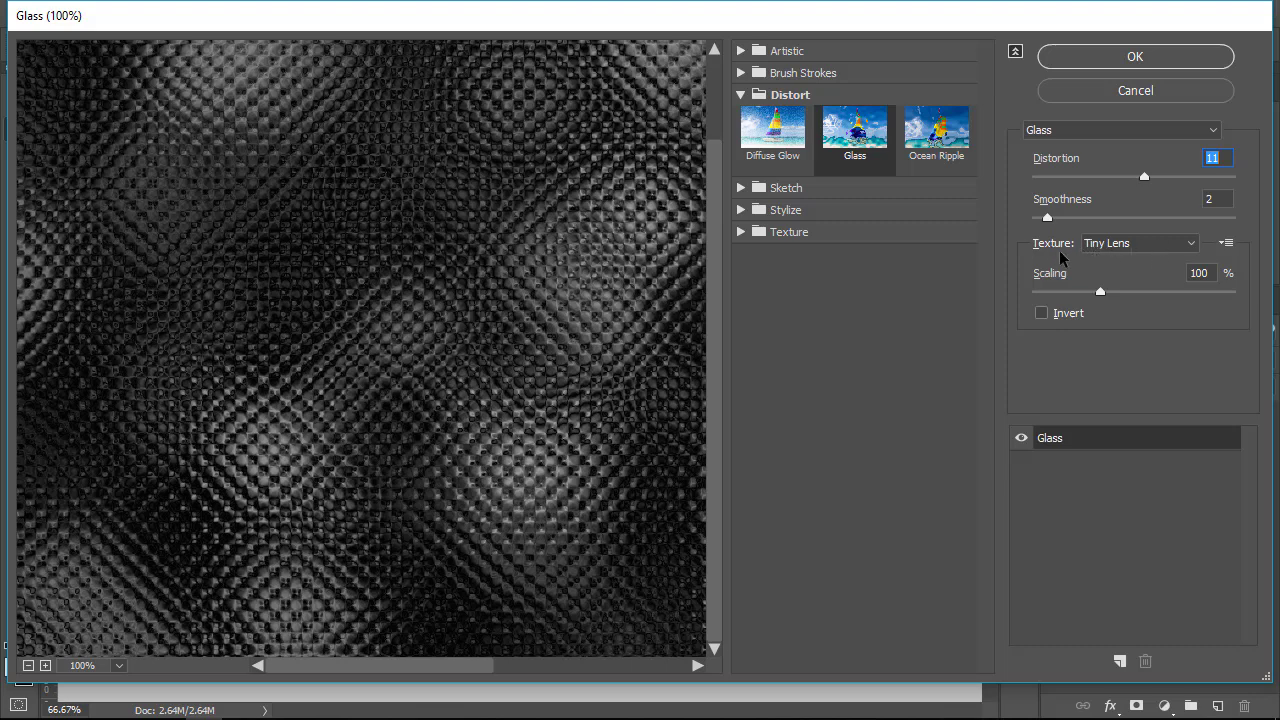
- Compare Canvas and Frosted glass textures, settling on Tiny Lens
left_click(1144, 238)
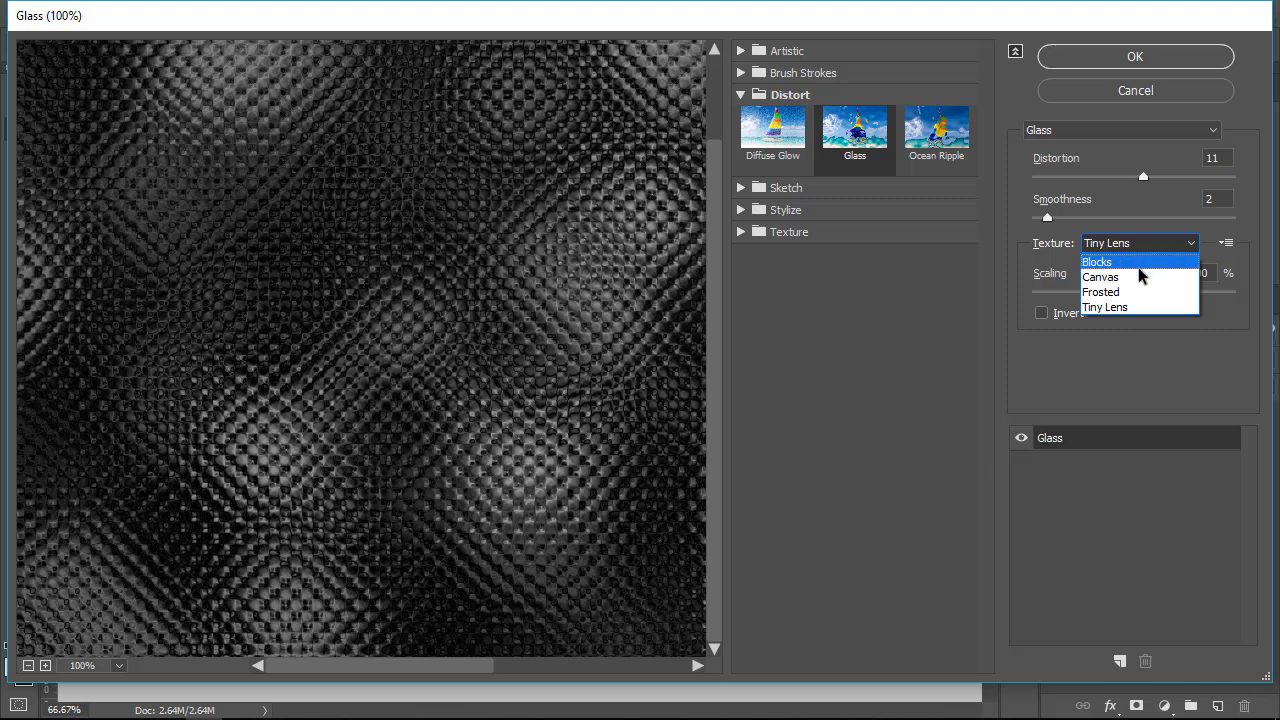
left_click(1141, 276)
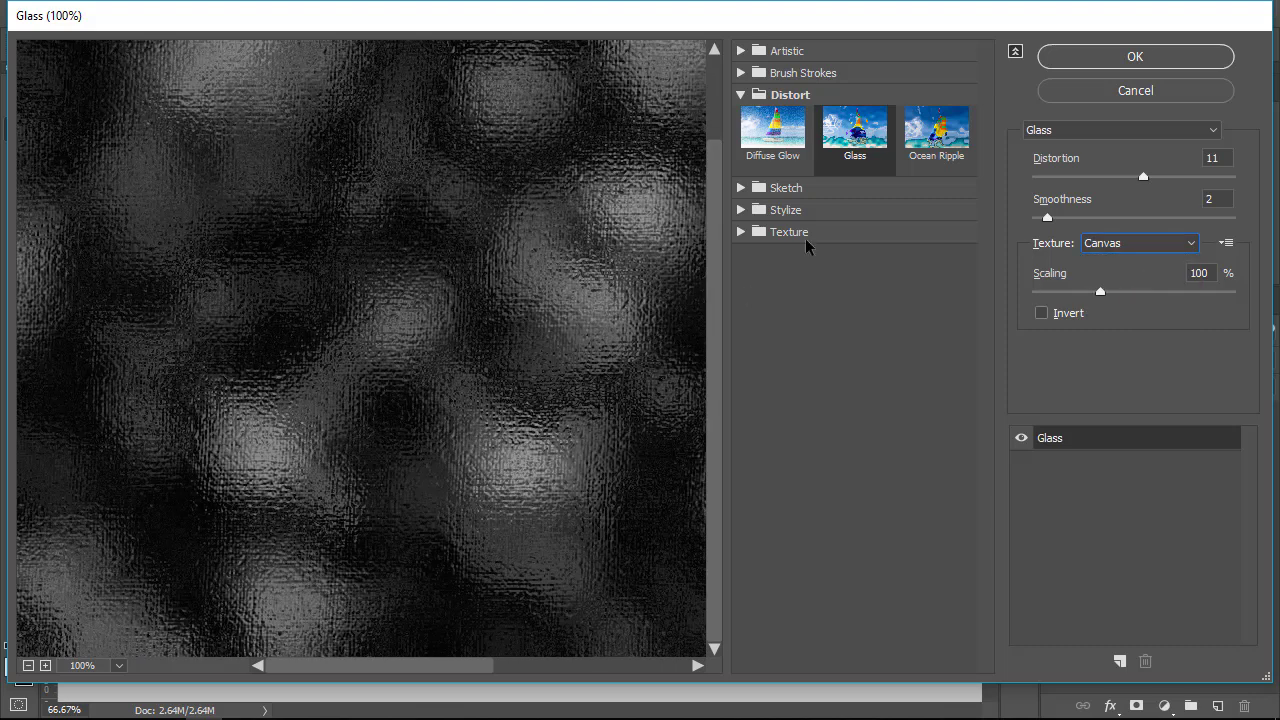
left_click(1125, 245)
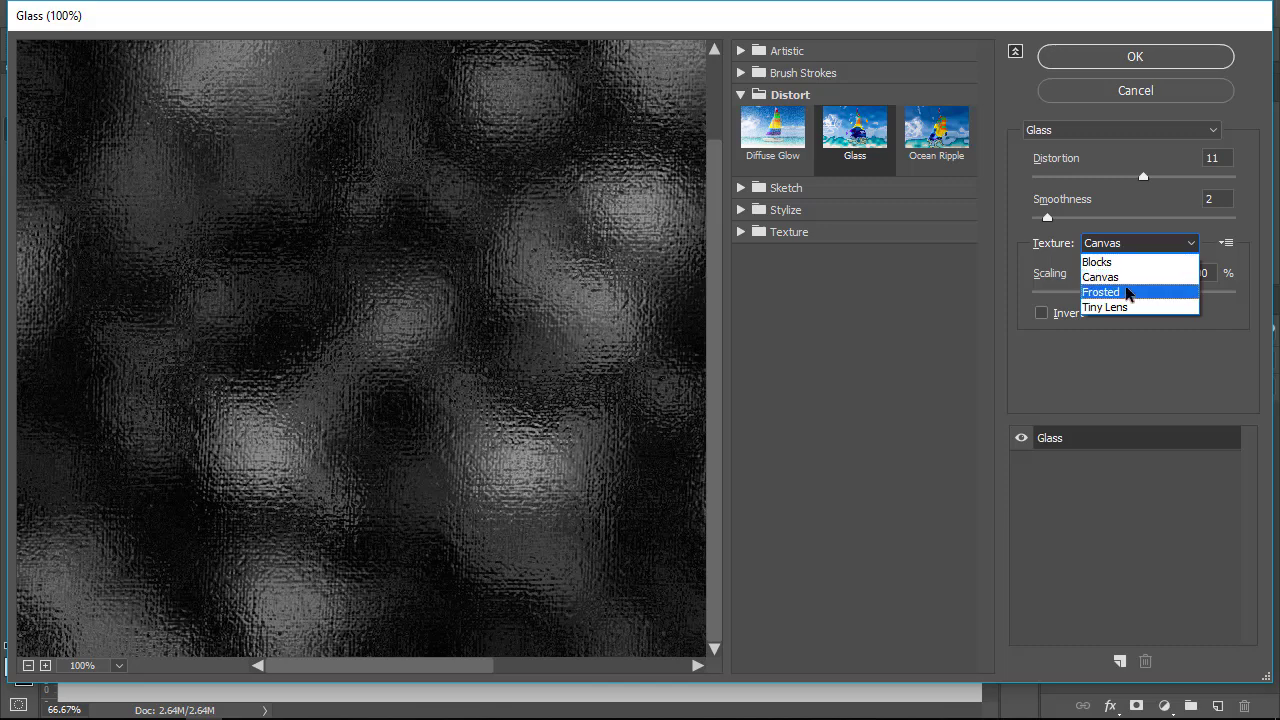
left_click(1129, 289)
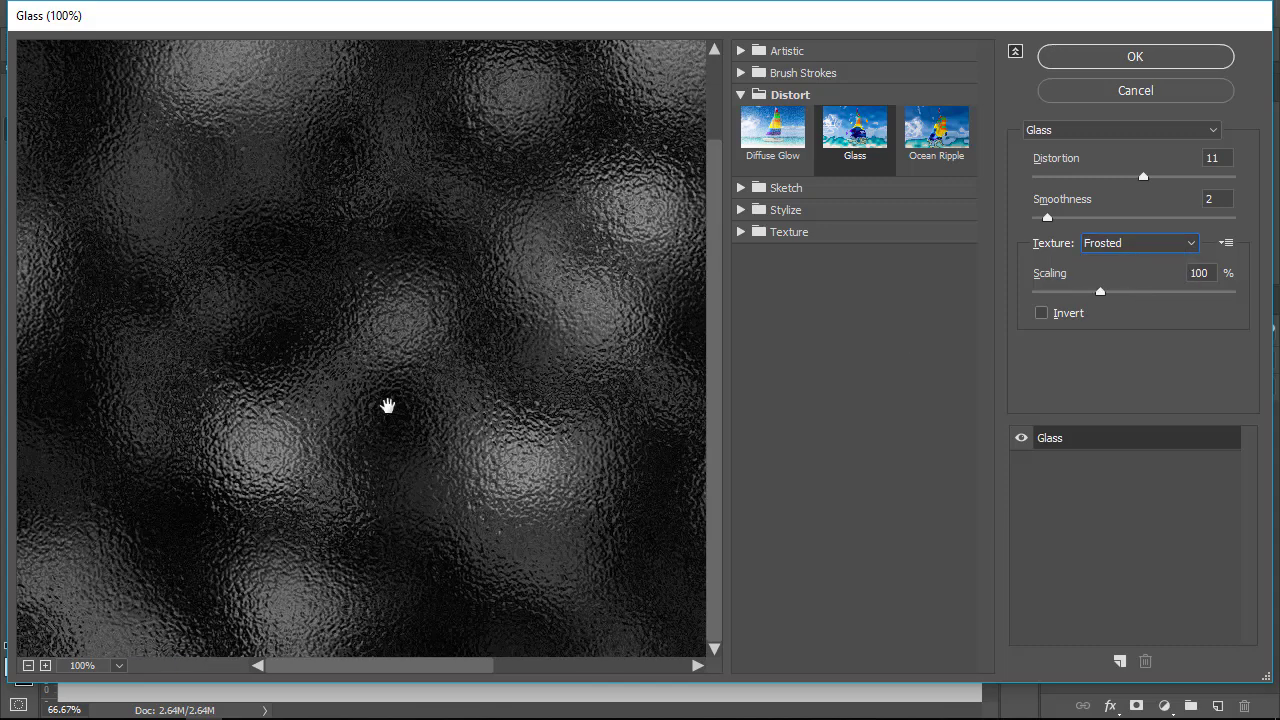
left_click(1199, 242)
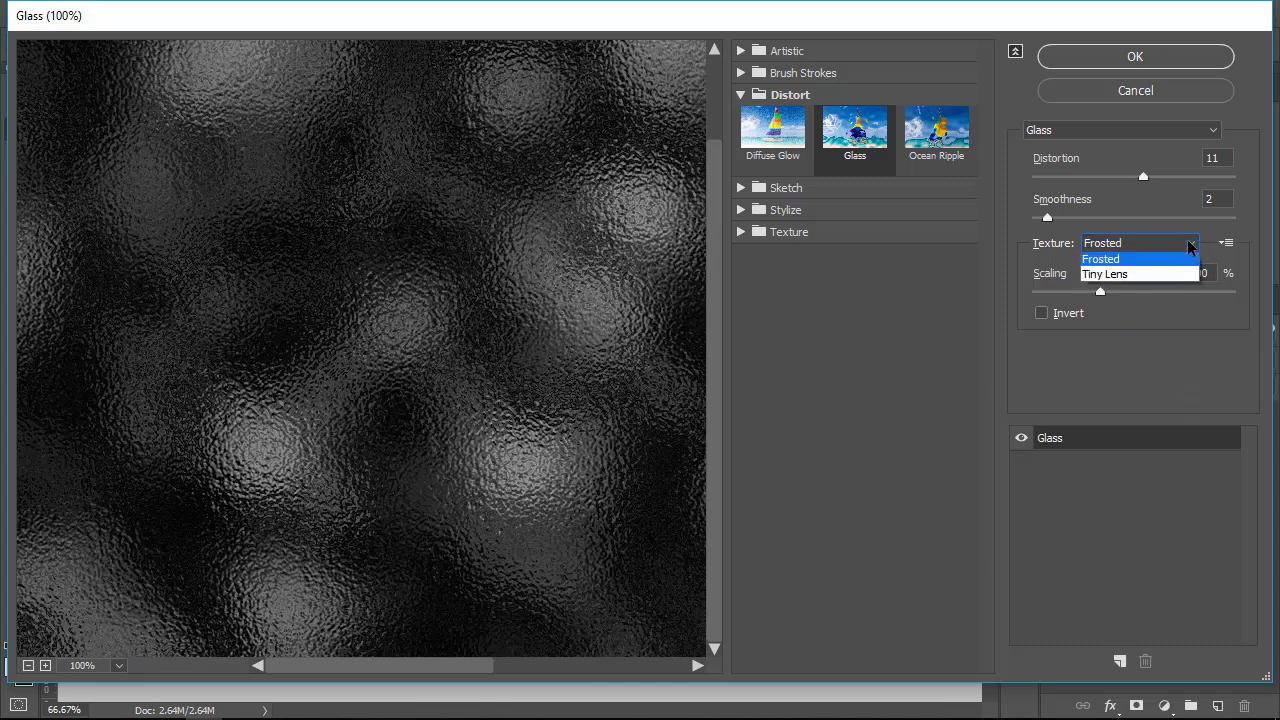
left_click(1102, 306)
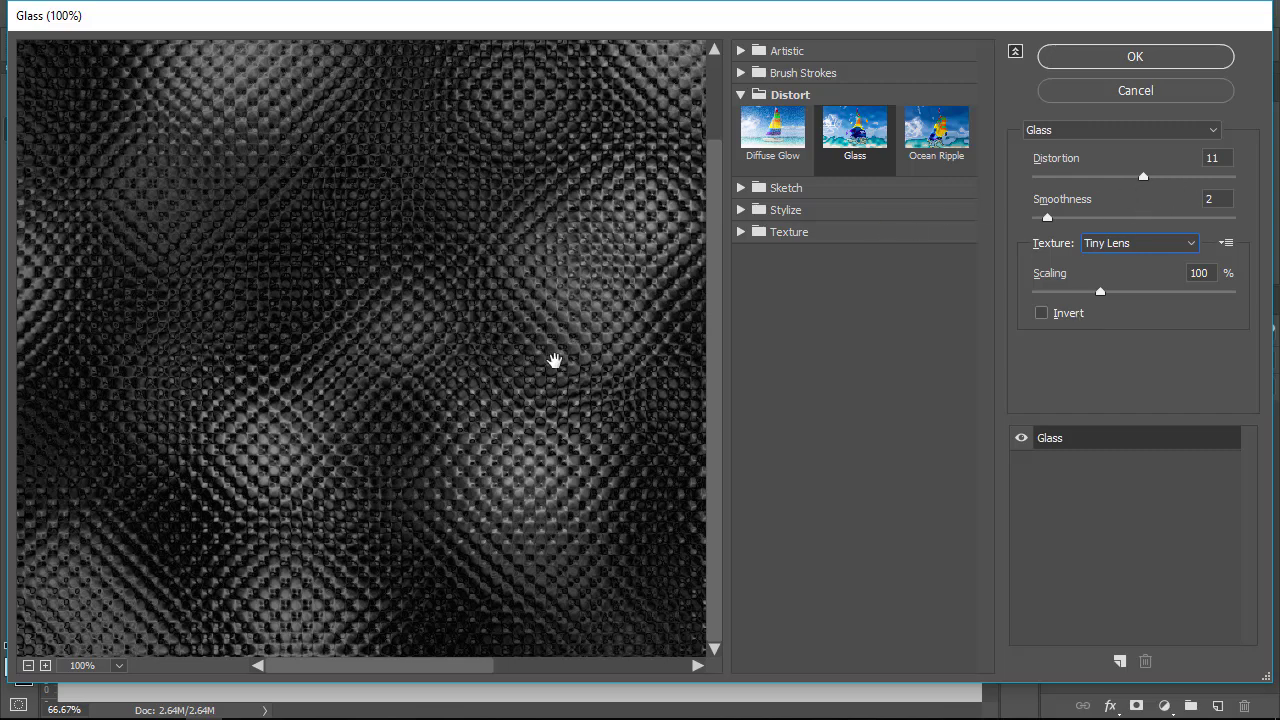
- Raise the Glass distortion to 17 and apply the filter
mouse_move(555, 360)
left_mouse_down()
mouse_move(500, 377)
mouse_move(234, 397)
left_mouse_up()
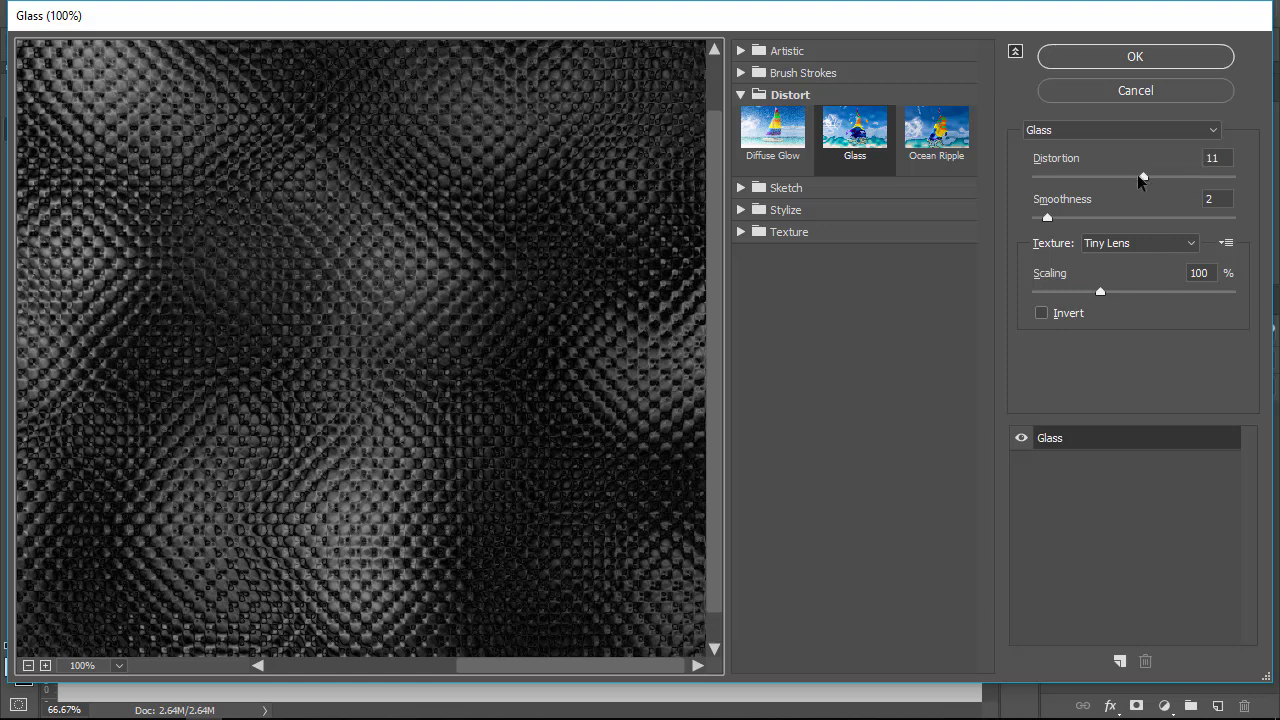
left_click_drag(1138, 174, 1188, 175)
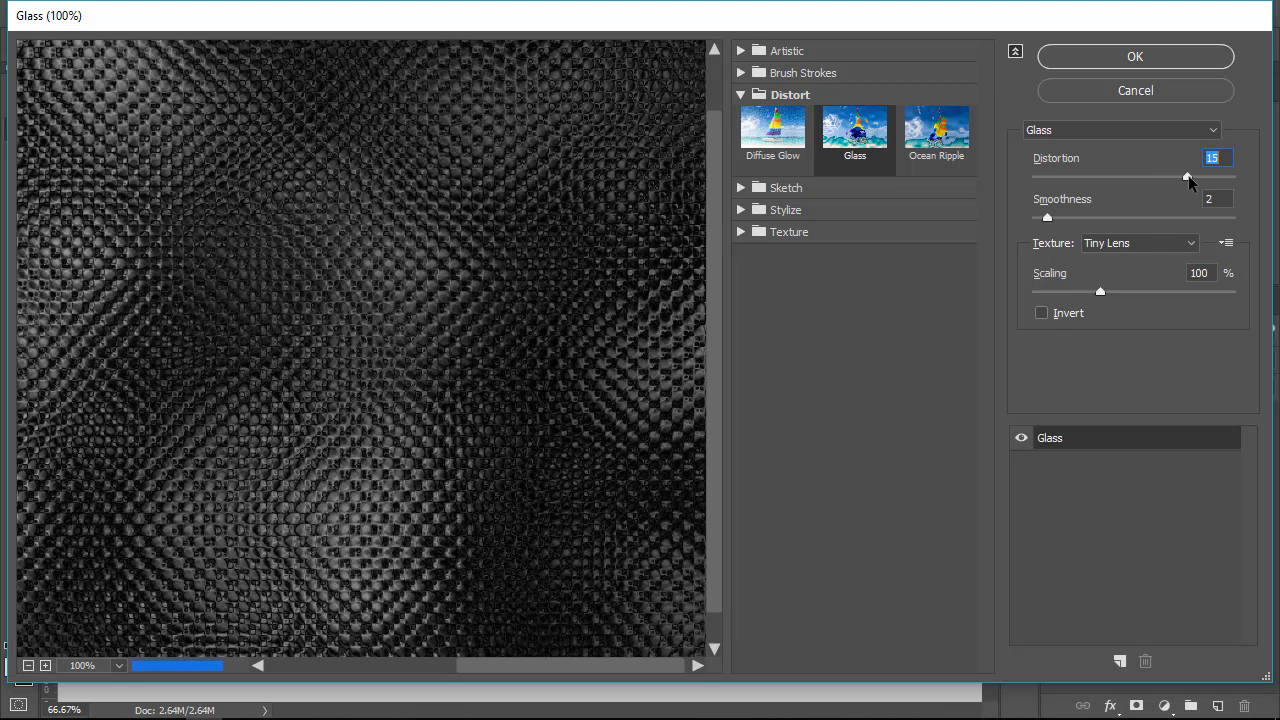
left_click_drag(1188, 176, 1199, 176)
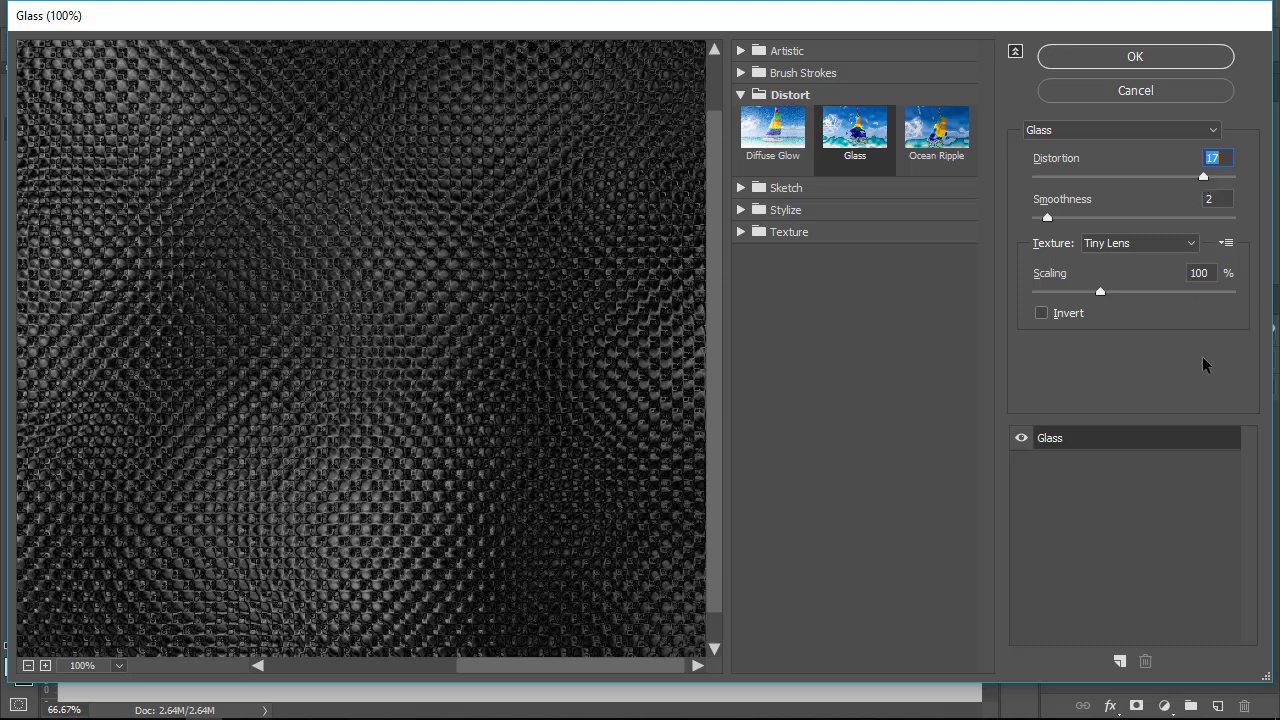
left_click(1148, 59)
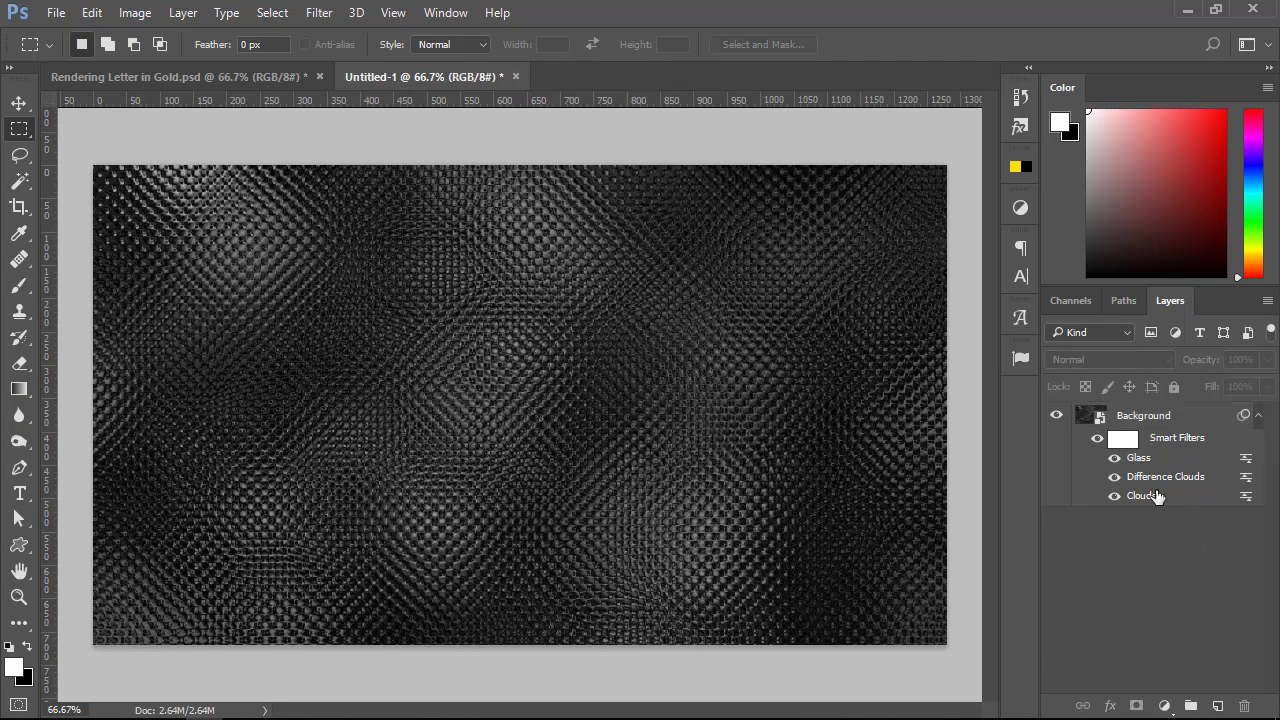
- Delete the Smart Filters mask from the clouds layer
left_click(1124, 440)
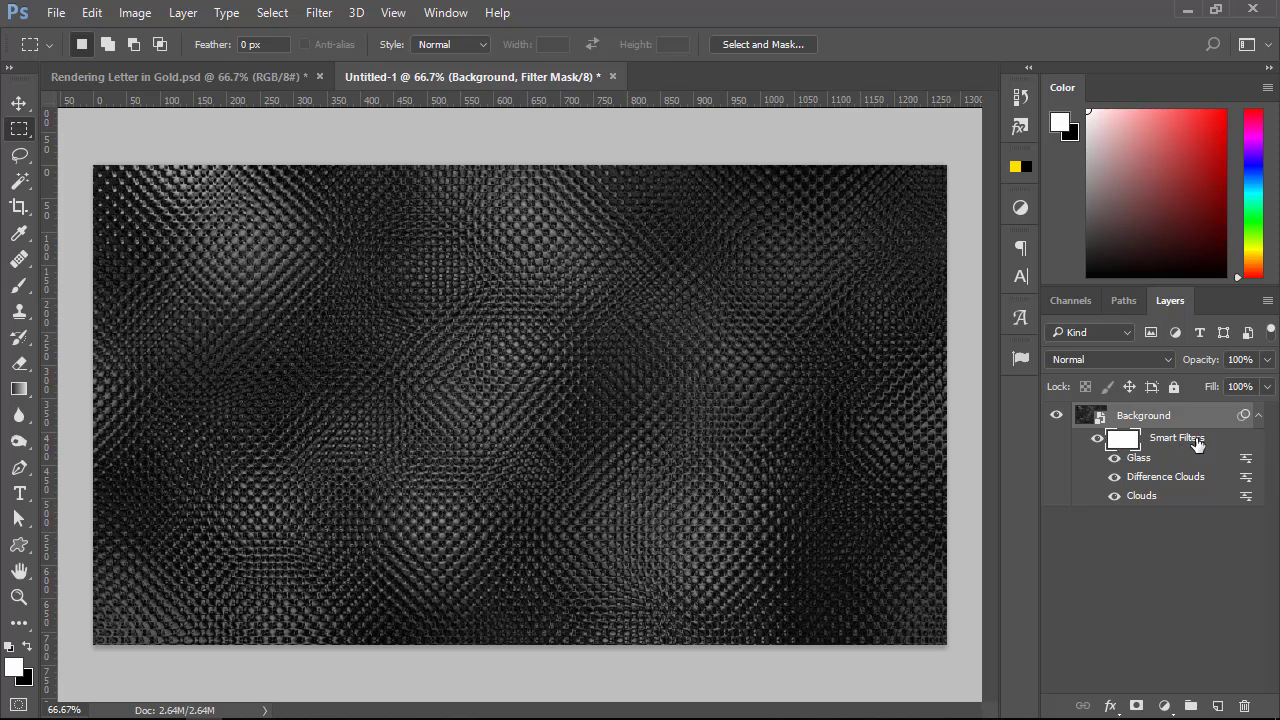
left_click(1160, 486)
left_click(1121, 446)
left_click(1132, 520)
left_click(1121, 444)
right_click(1121, 442)
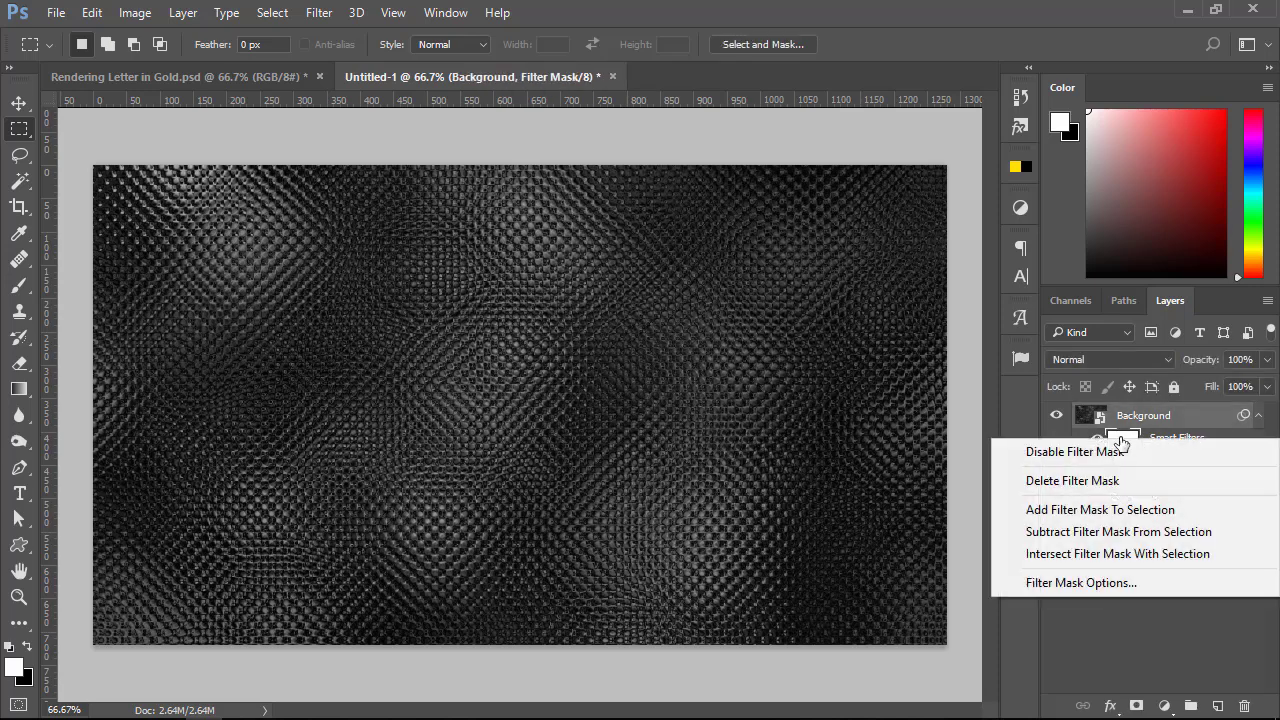
left_click(1119, 478)
left_click(1181, 543)
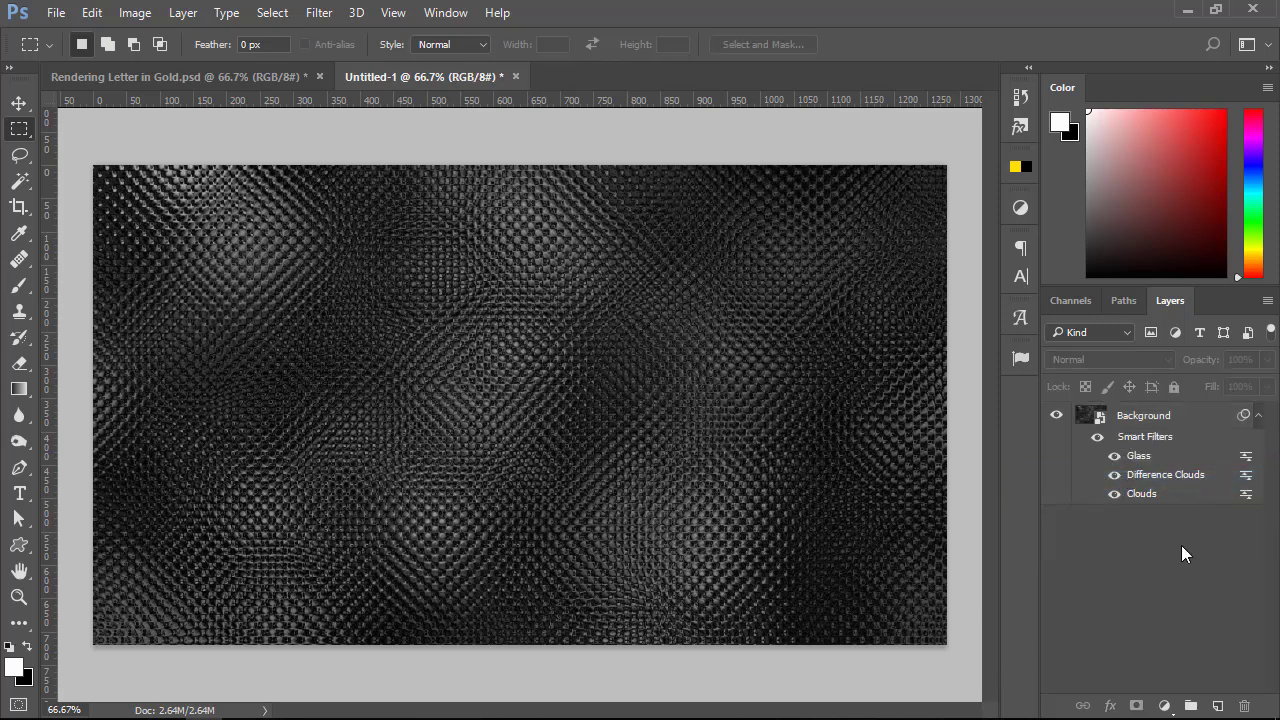
- Check the Rendering Letter in Gold document, then reselect Untitled-1's Background layer
left_click(217, 76)
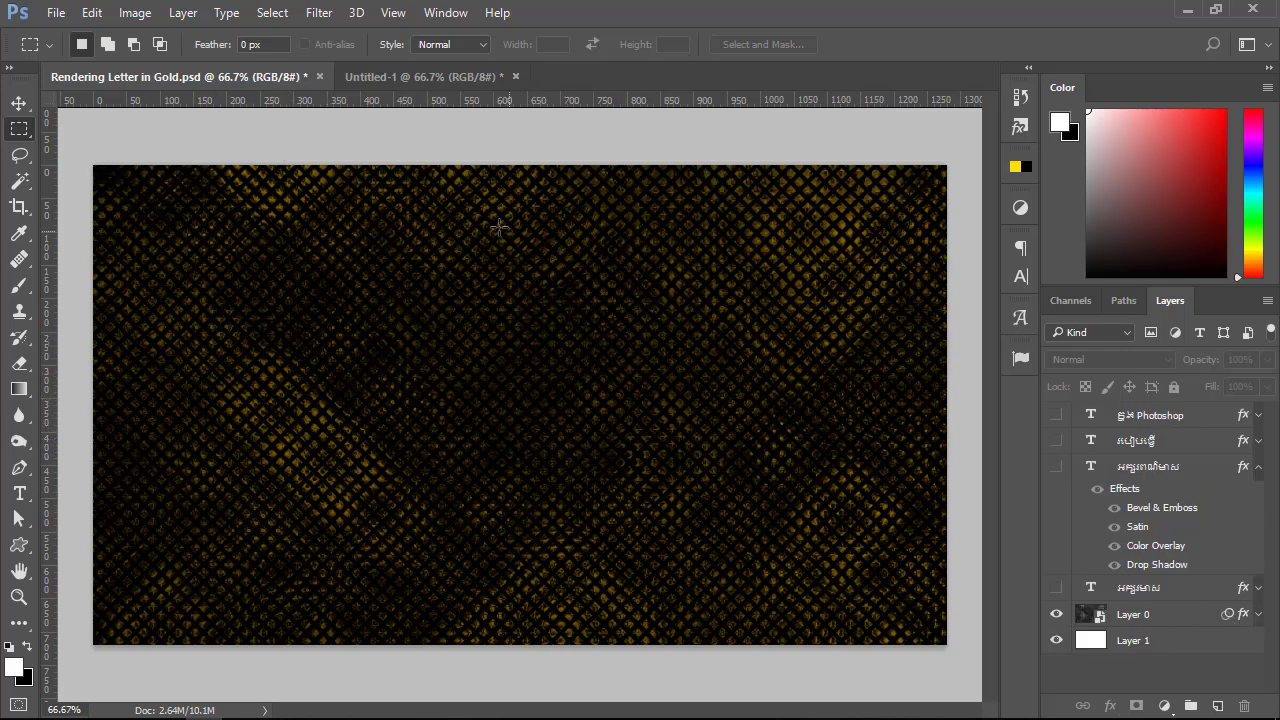
left_click(445, 74)
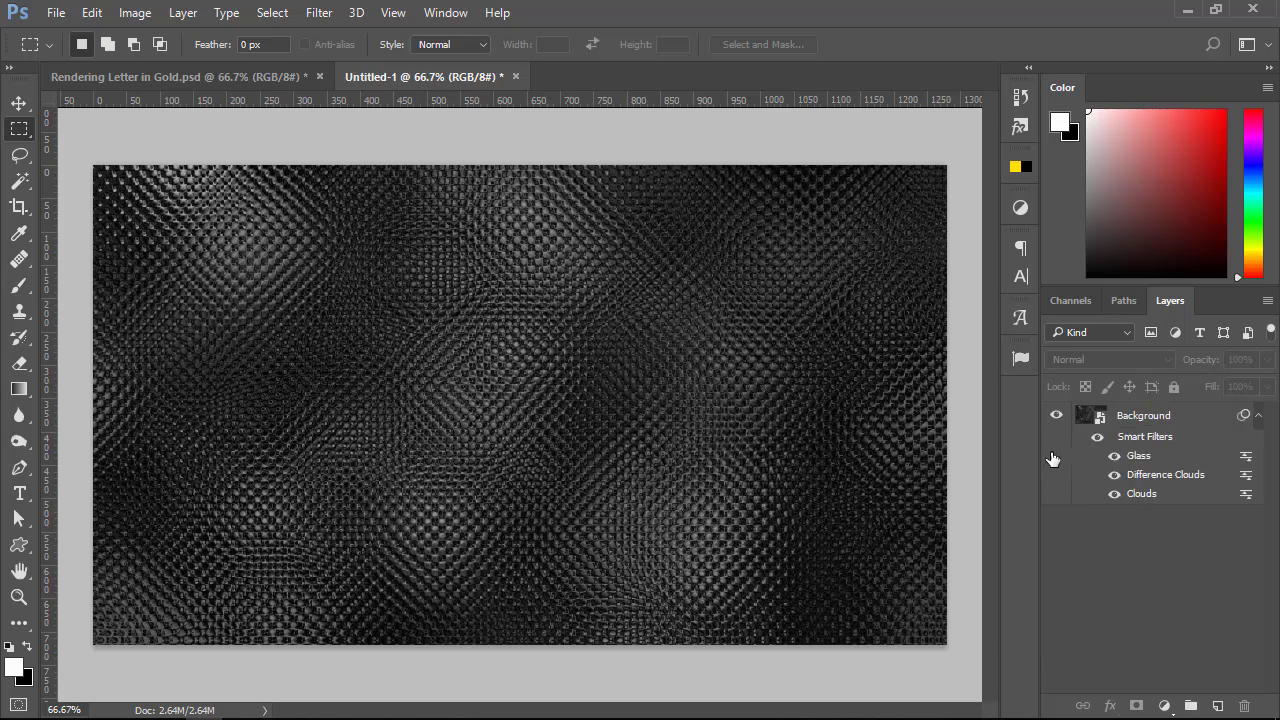
left_click(1141, 418)
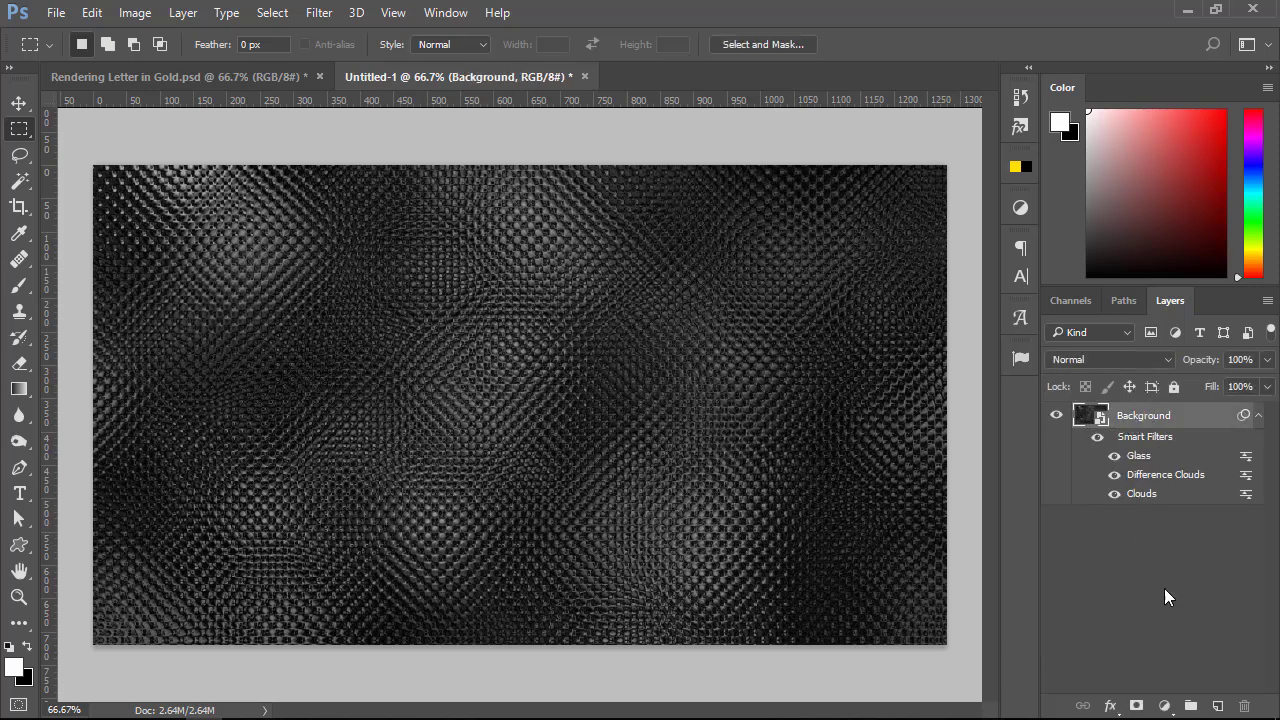
- Add a yellow Color Overlay in Multiply mode at 78% opacity to the background
left_click(1110, 706)
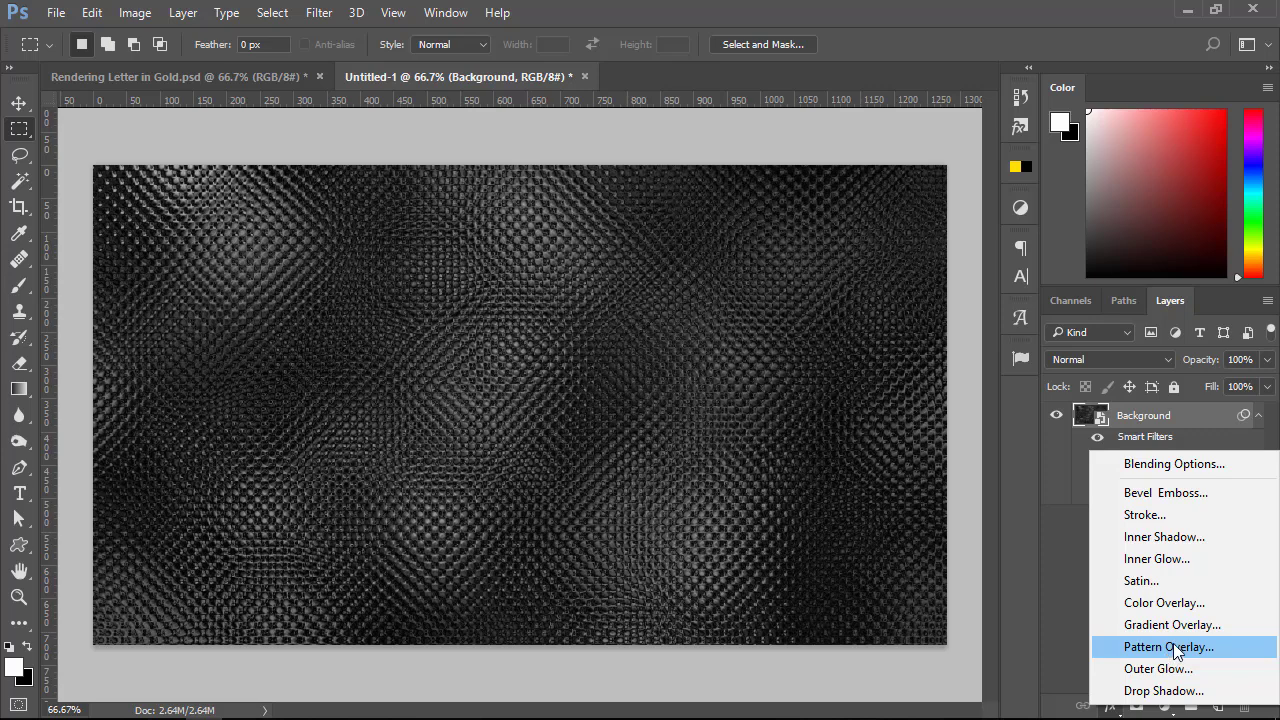
left_click(819, 503)
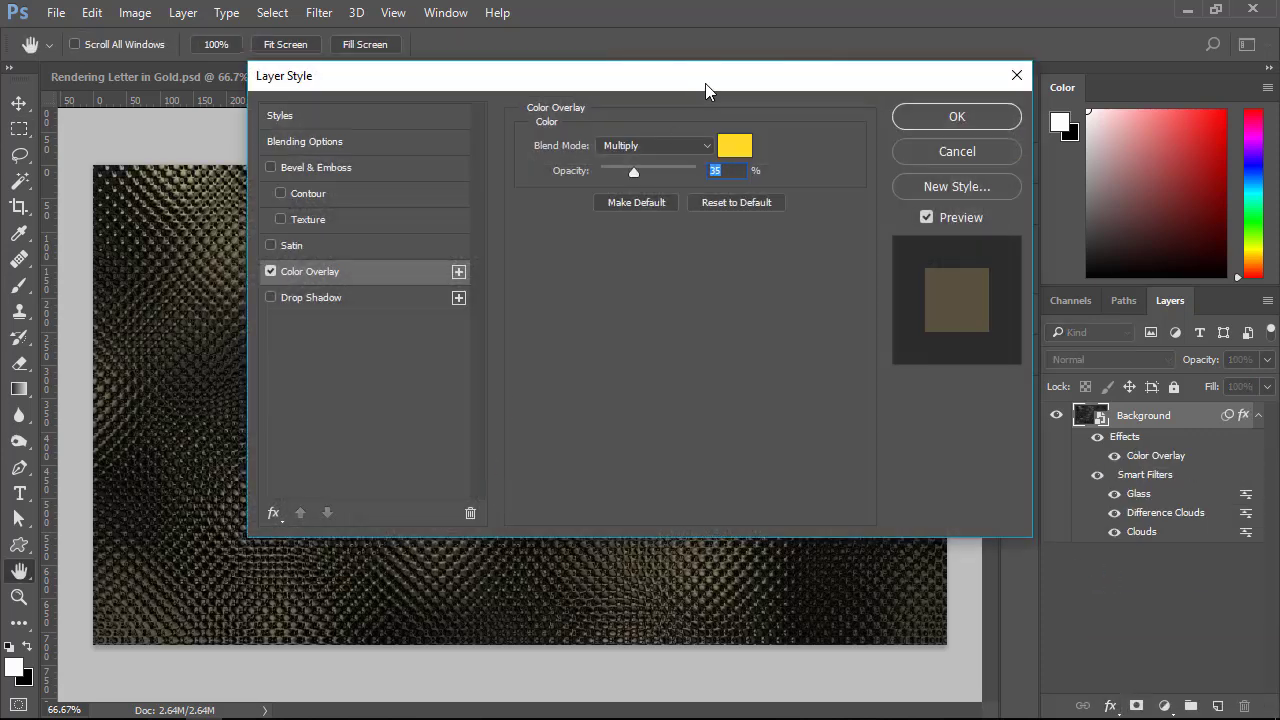
mouse_move(709, 80)
left_mouse_down()
mouse_move(917, 272)
mouse_move(931, 237)
left_mouse_up()
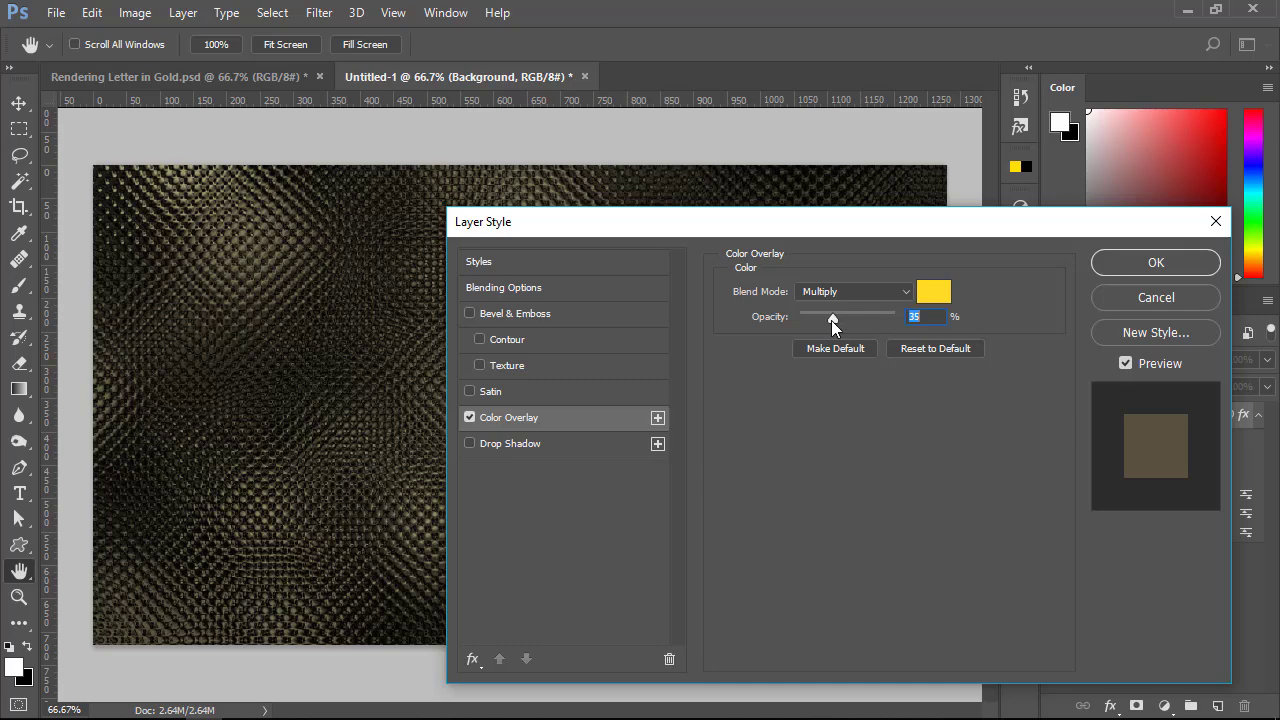
left_click_drag(831, 320, 857, 319)
left_click_drag(872, 312, 874, 312)
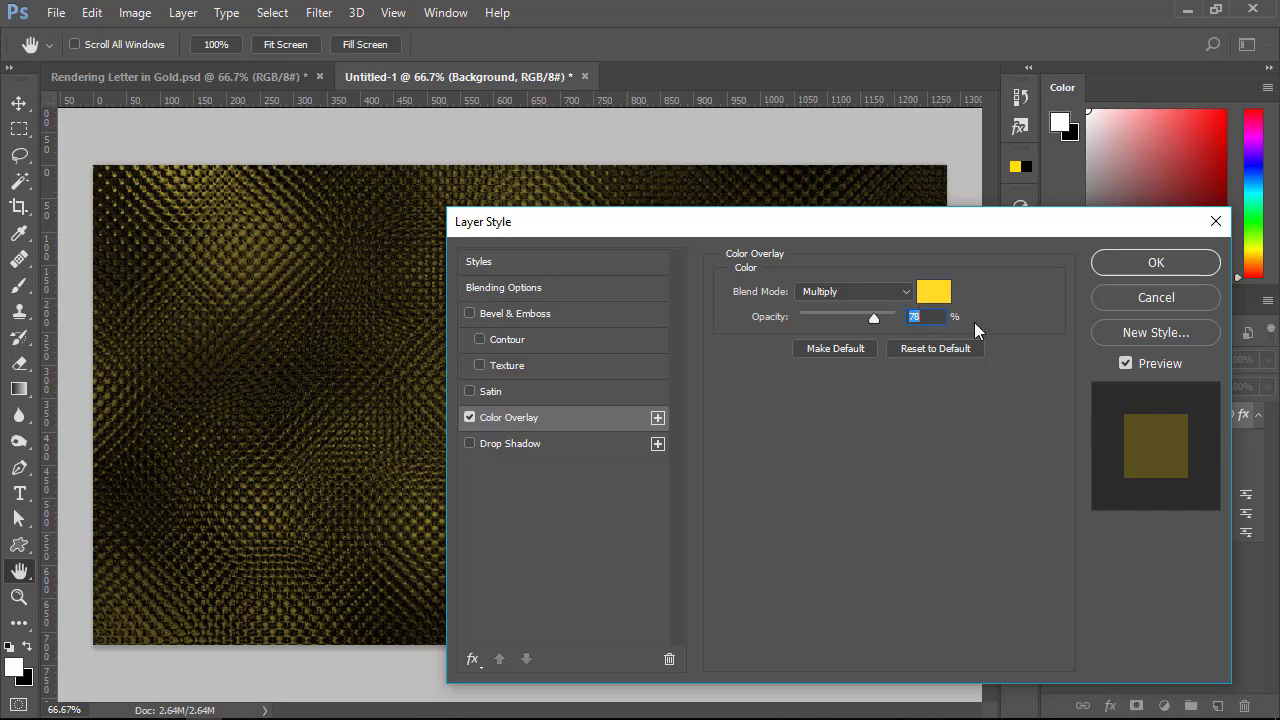
- Apply the overlay, compare with the Rendering Letter in Gold document, and return to Untitled-1
left_click(1155, 262)
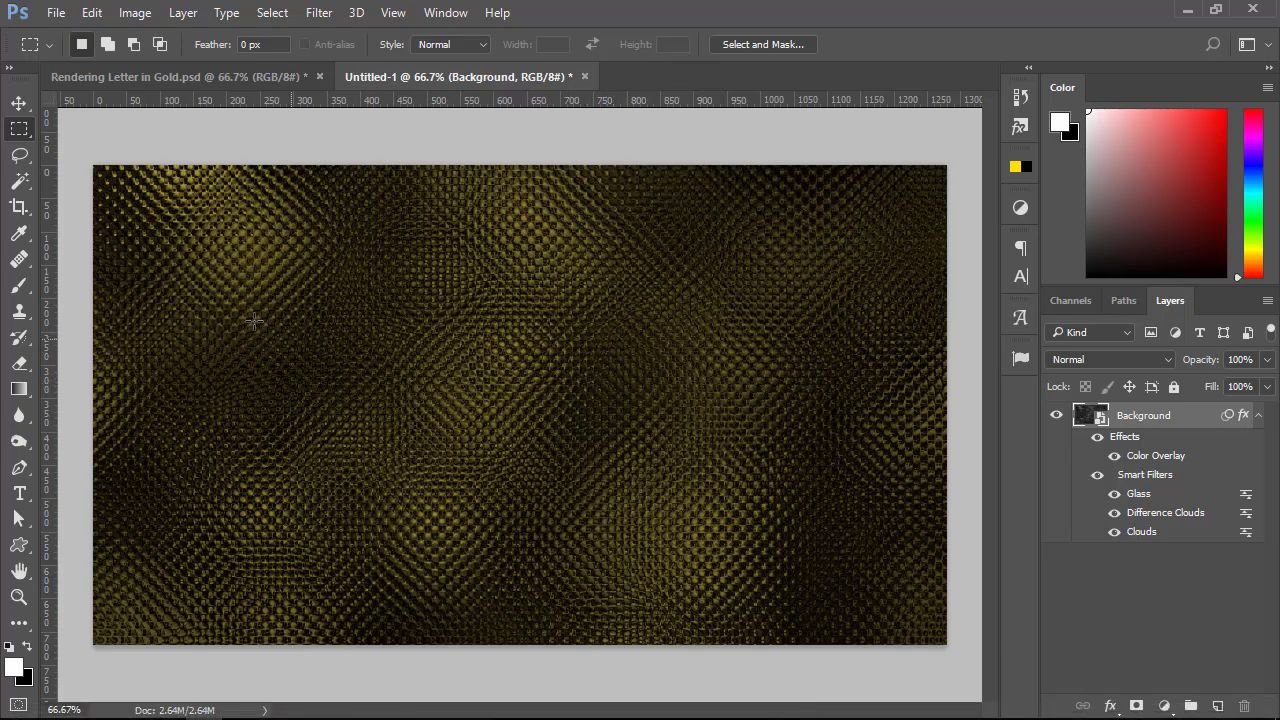
left_click(285, 77)
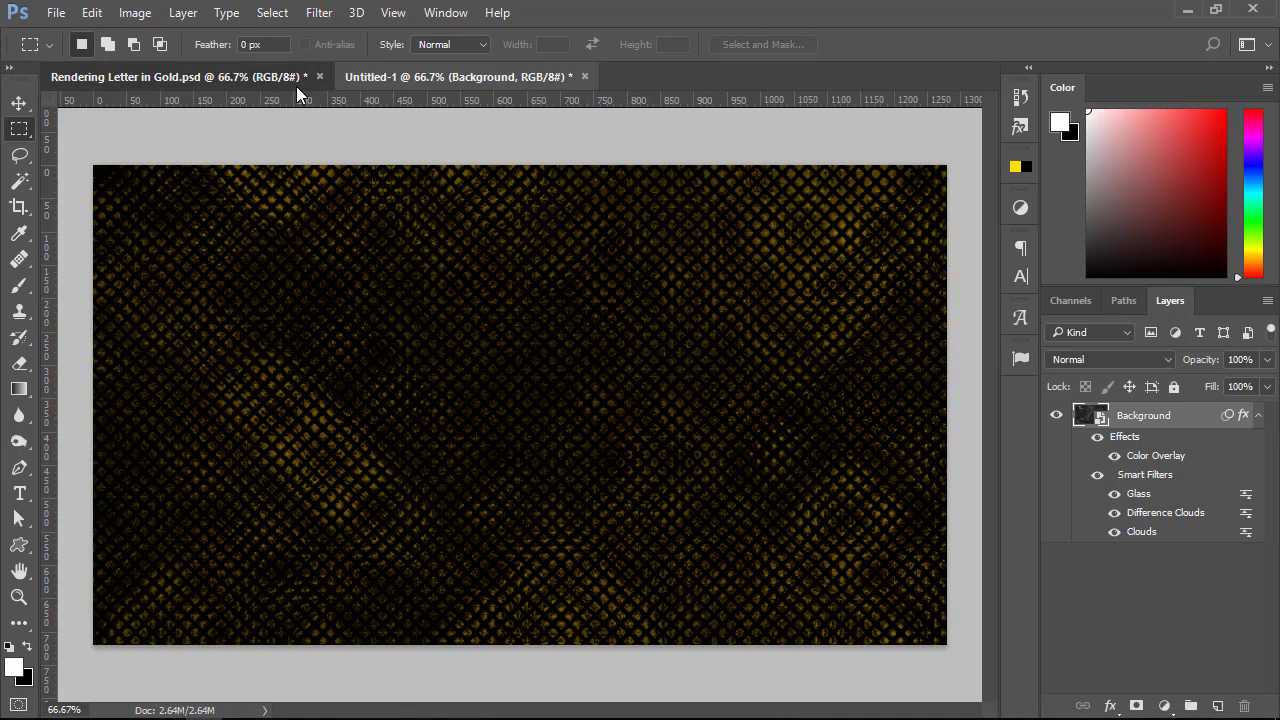
left_click(423, 80)
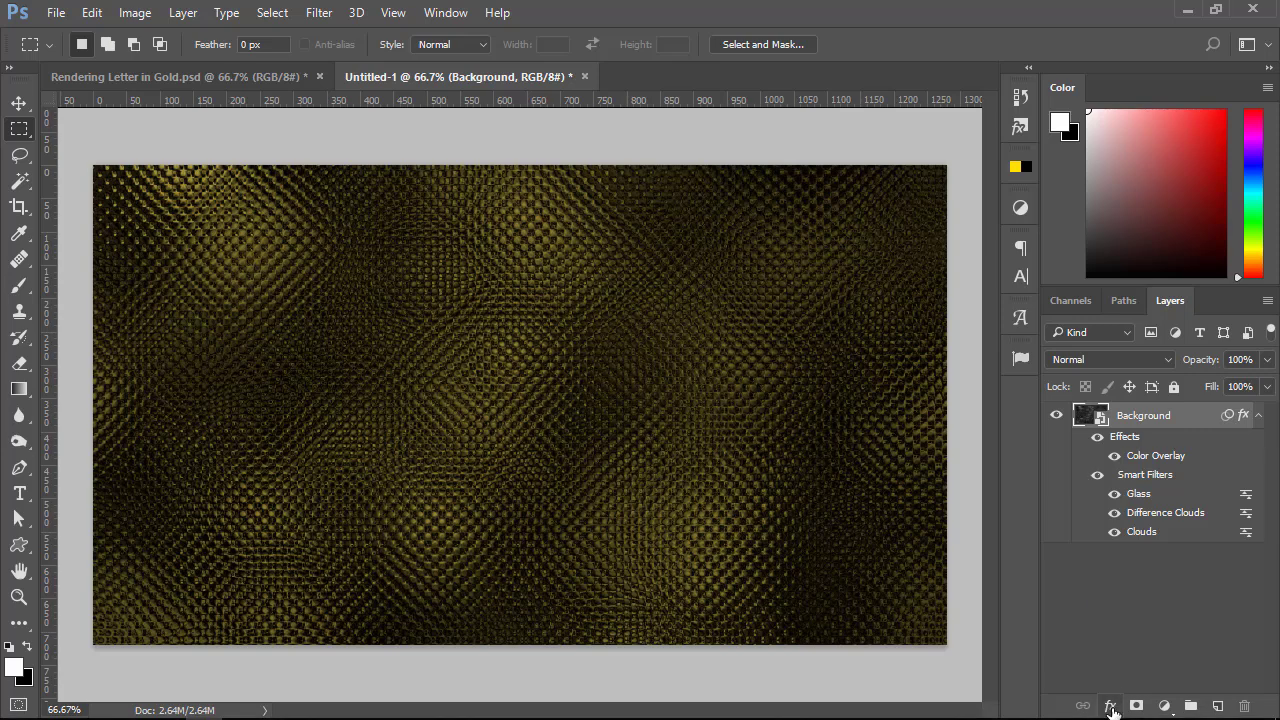
- Add a Pattern Overlay in Multiply mode, trying herringbone and colourful marble patterns
left_click(1111, 706)
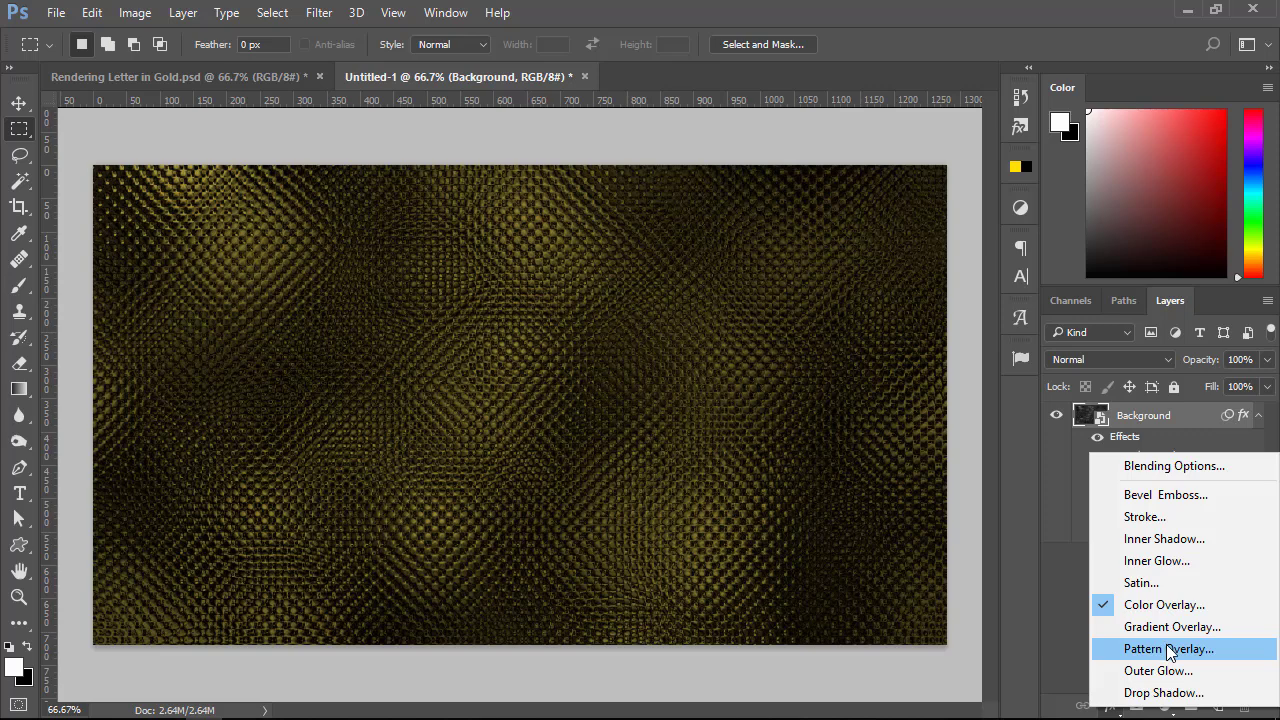
key("Escape")
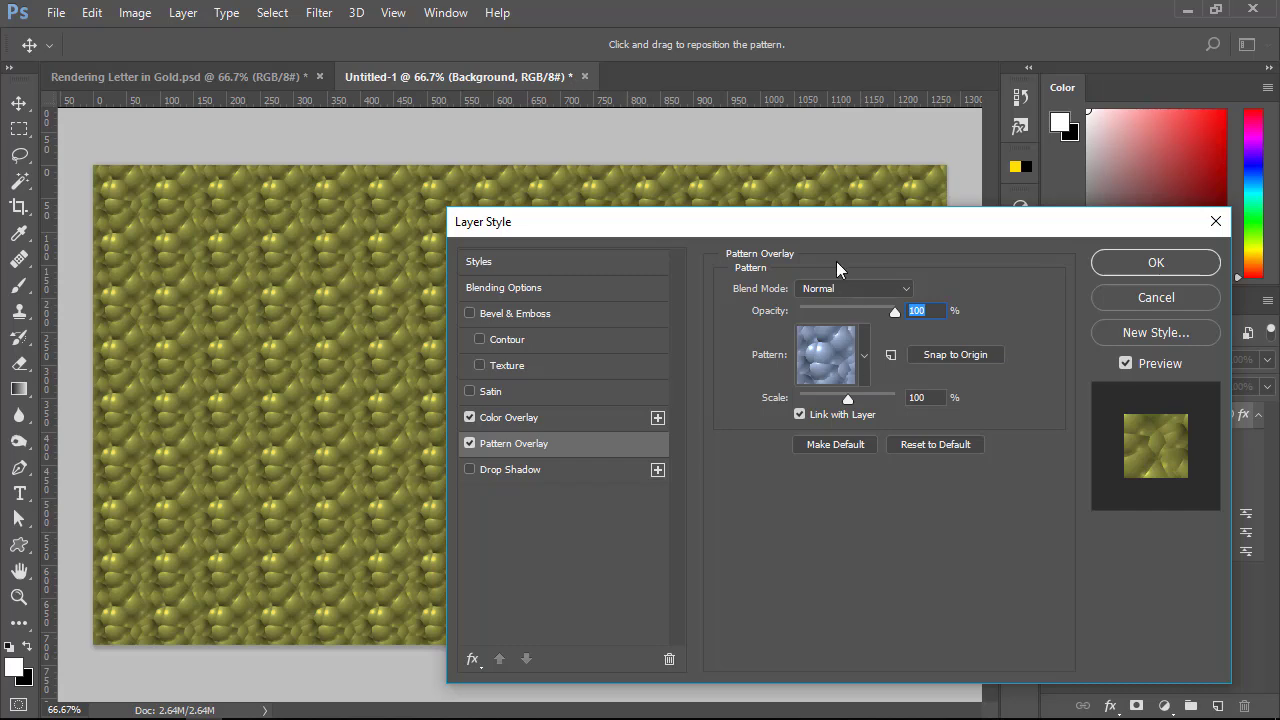
left_click_drag(832, 220, 826, 214)
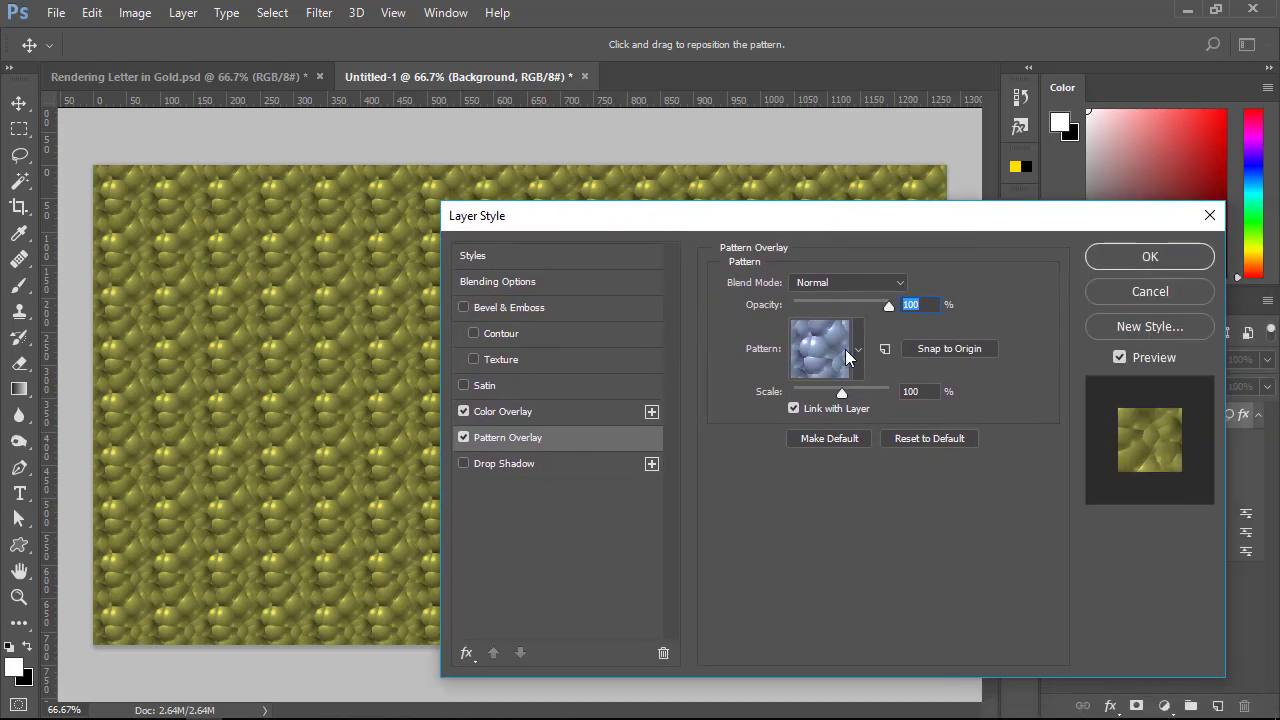
left_click(855, 352)
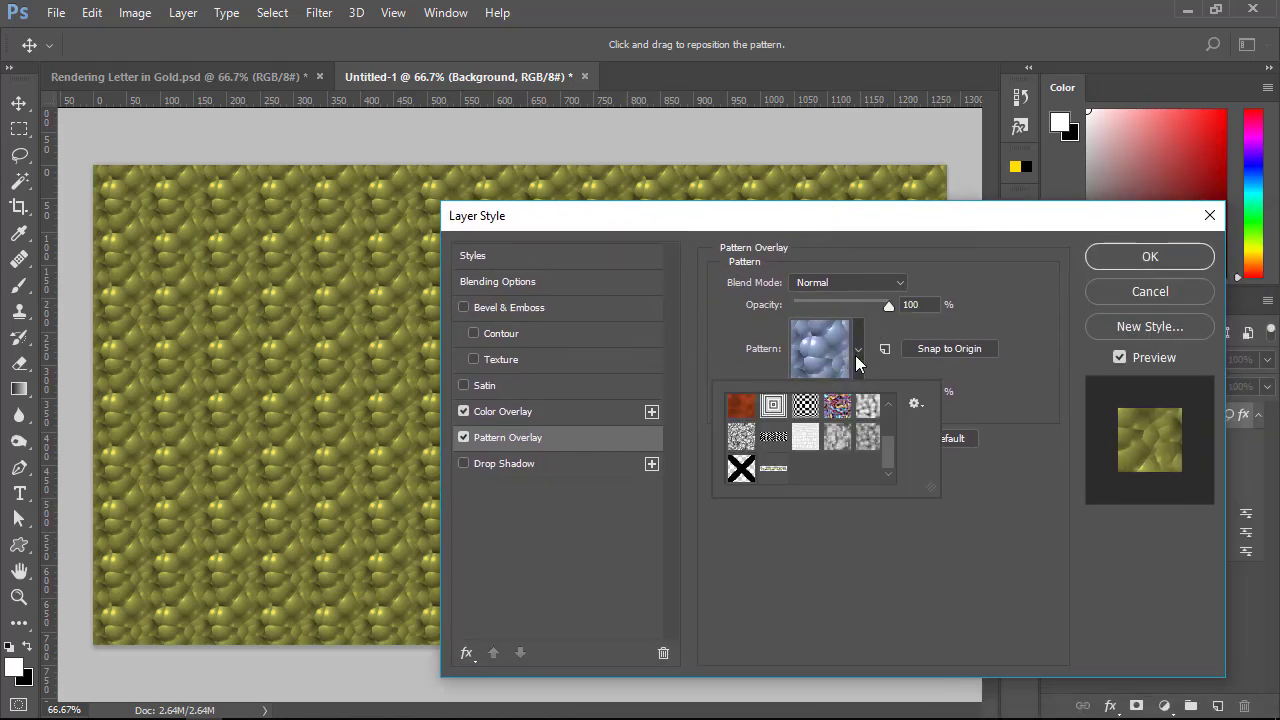
left_click(741, 440)
left_click(774, 437)
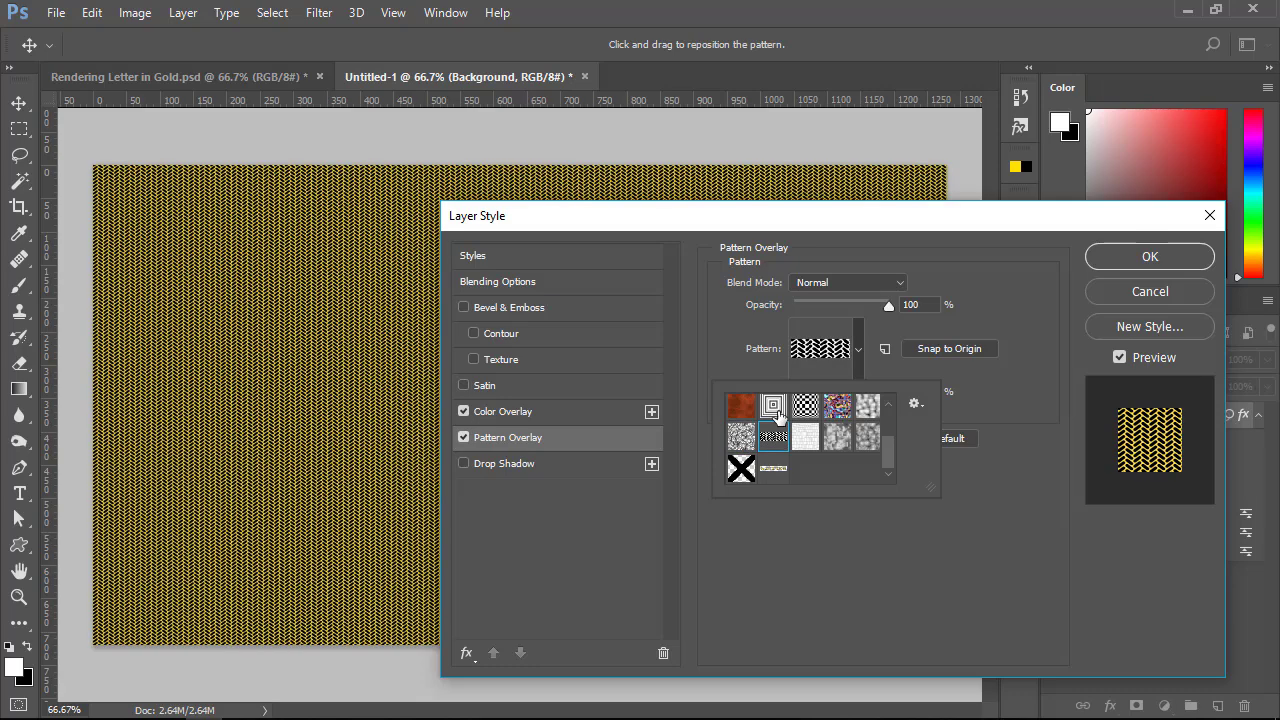
left_click(773, 405)
left_click(837, 405)
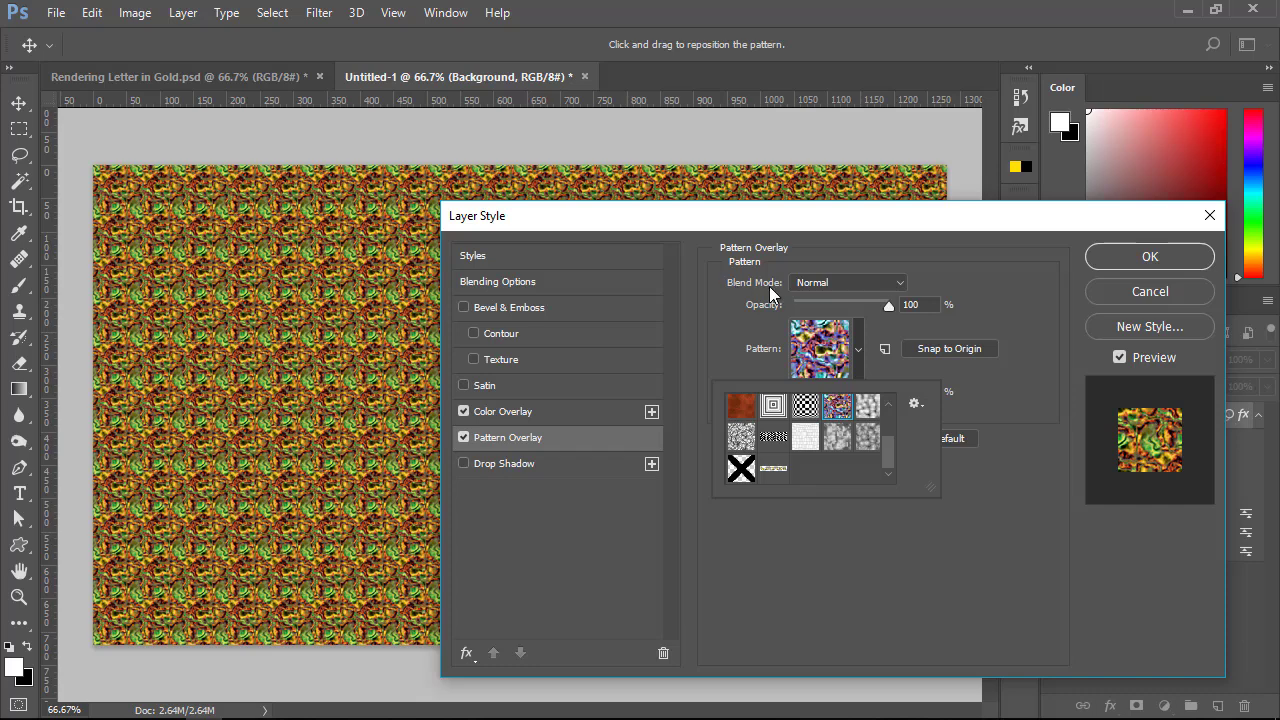
left_click(850, 282)
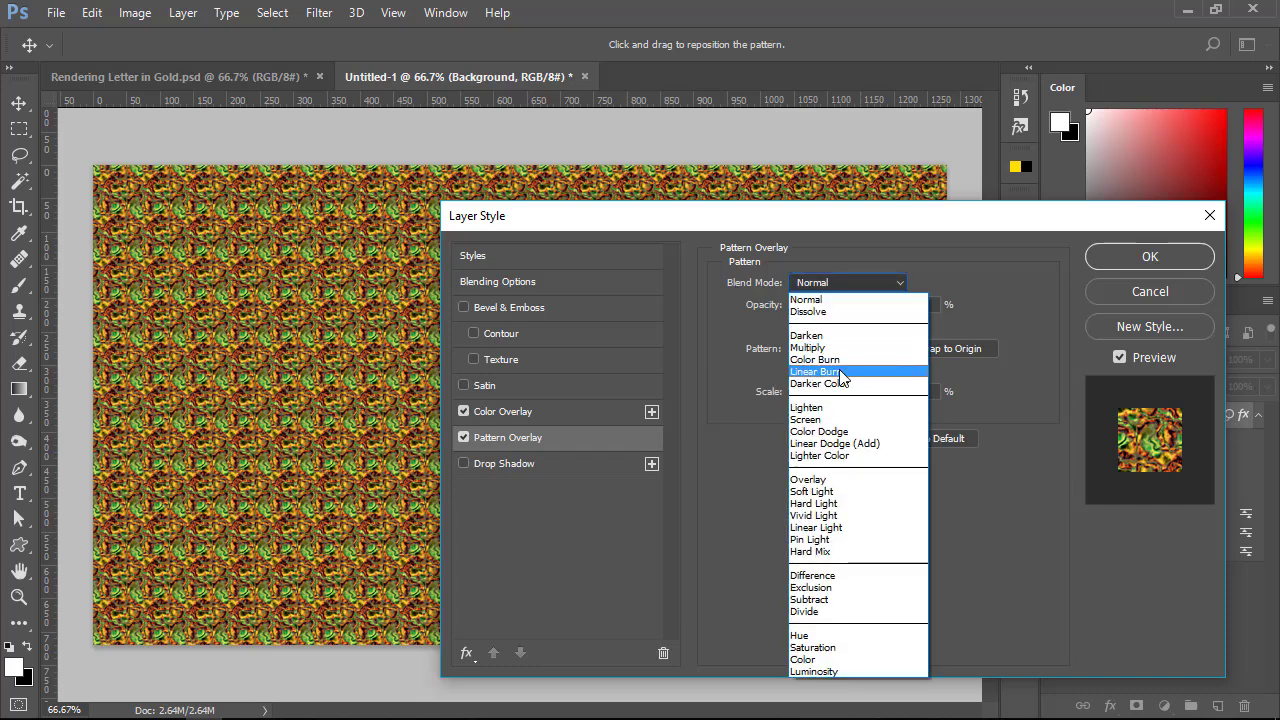
left_click(840, 347)
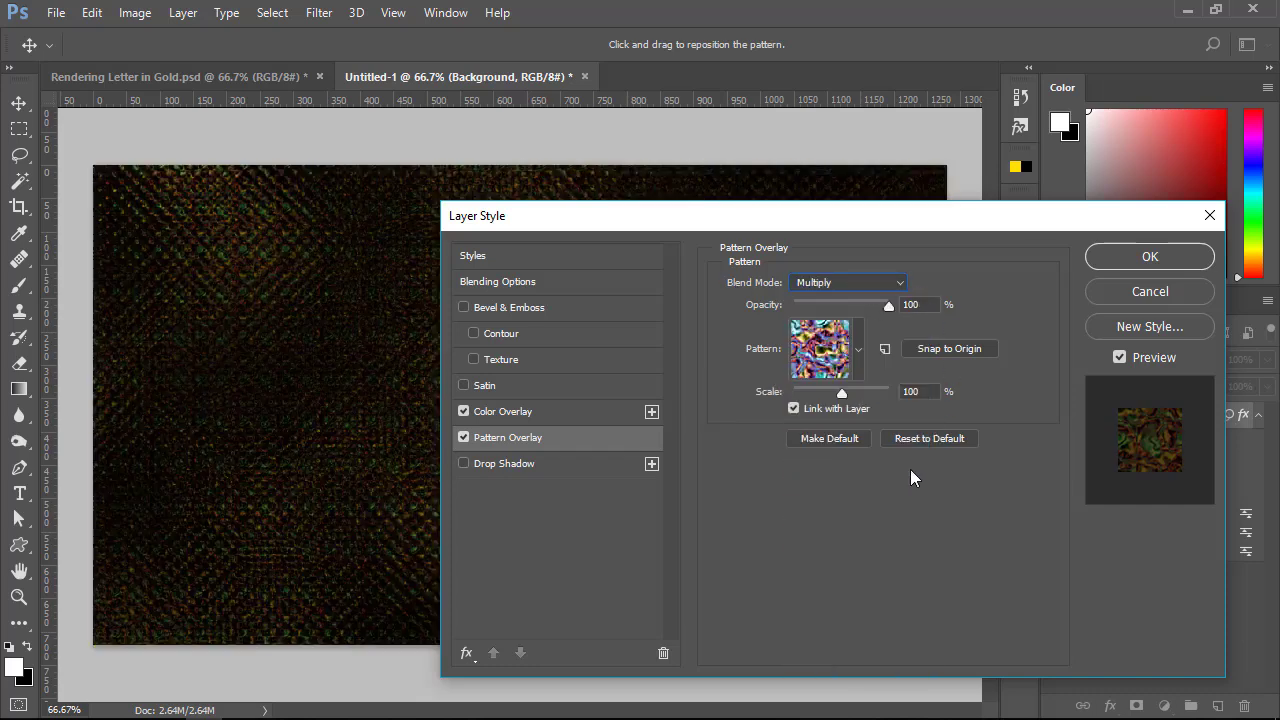
- Try bubbly, checkerboard and grid patterns, then settle on the red rust pattern
left_click(858, 350)
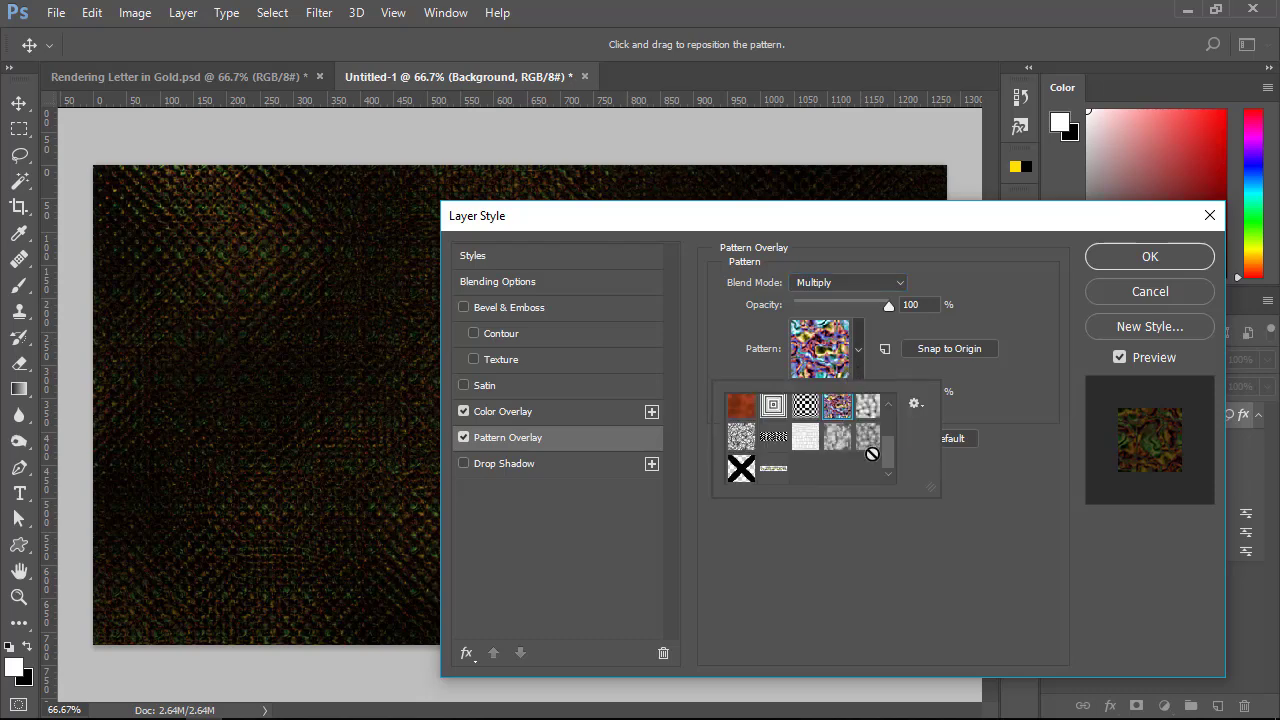
left_click(867, 436)
left_click(867, 406)
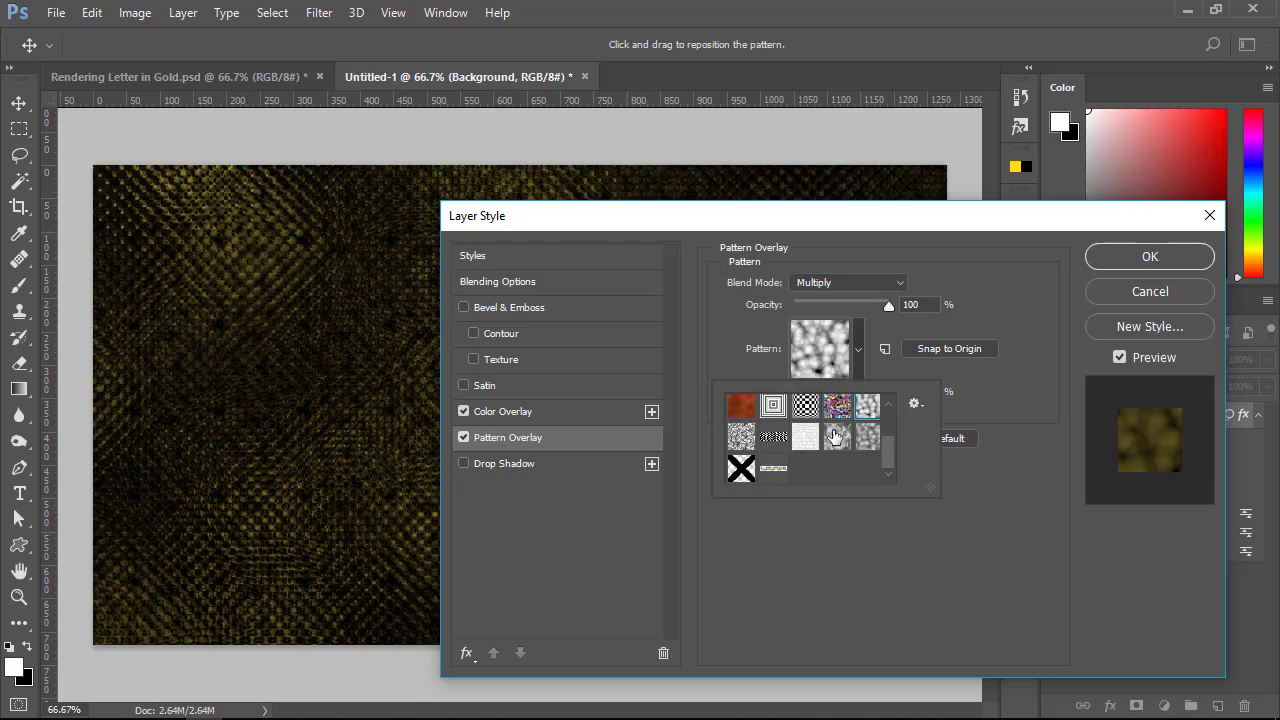
left_click(837, 436)
left_click(806, 407)
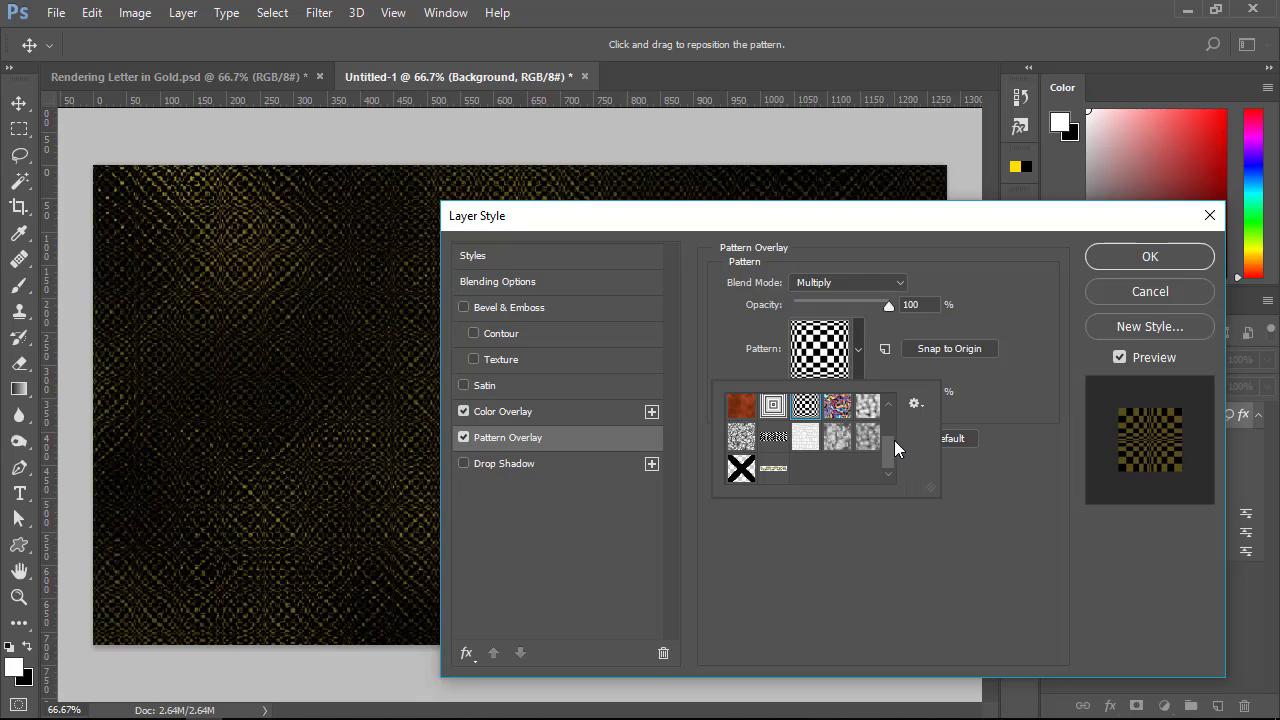
left_click_drag(887, 437, 889, 407)
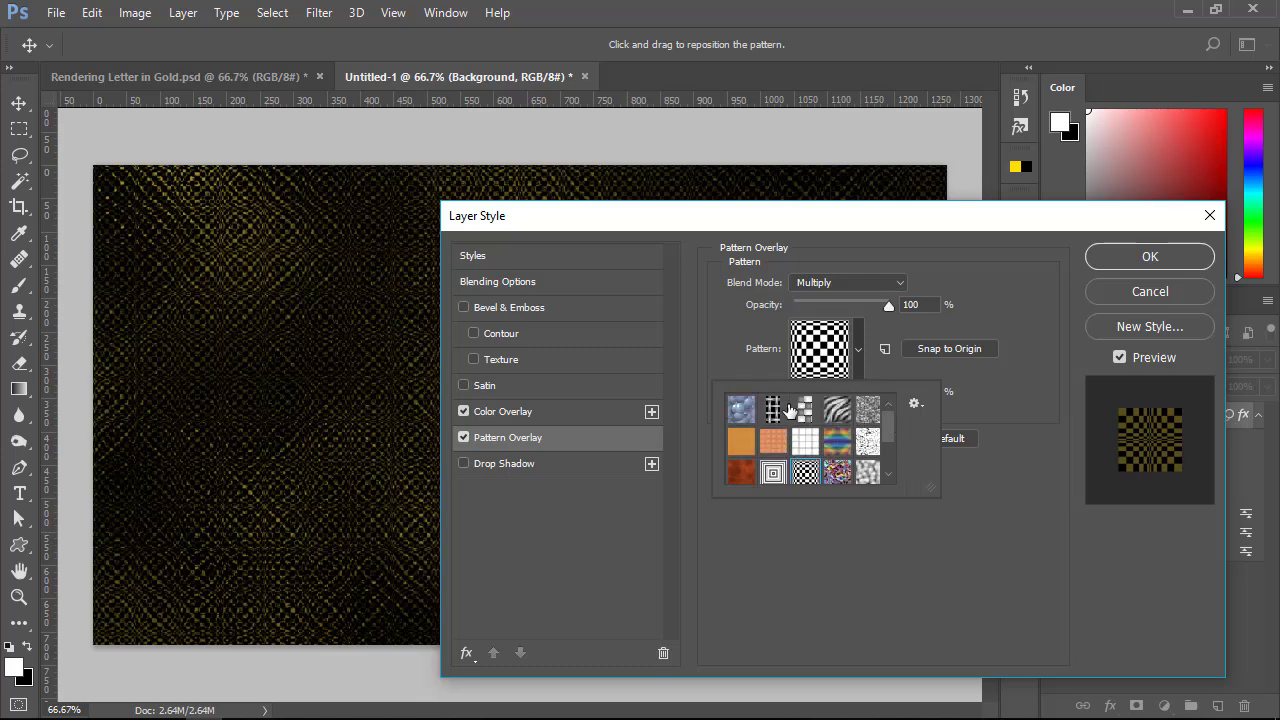
left_click(774, 409)
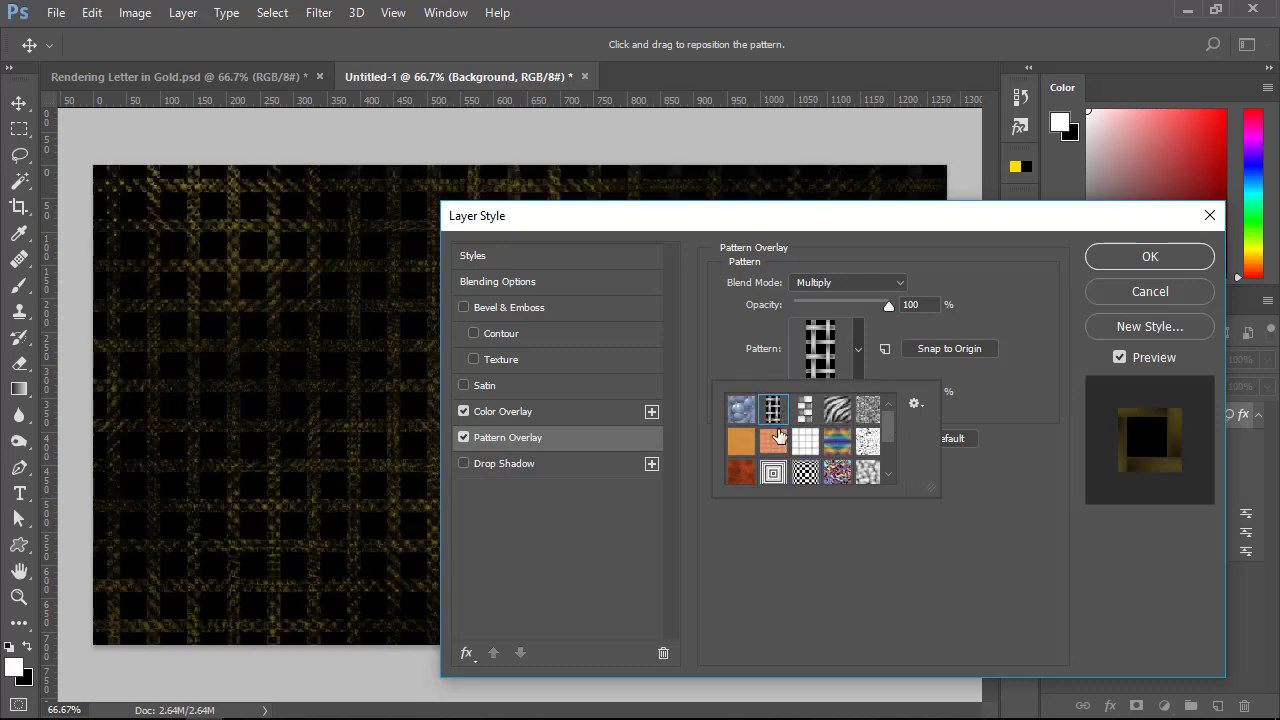
left_click(741, 474)
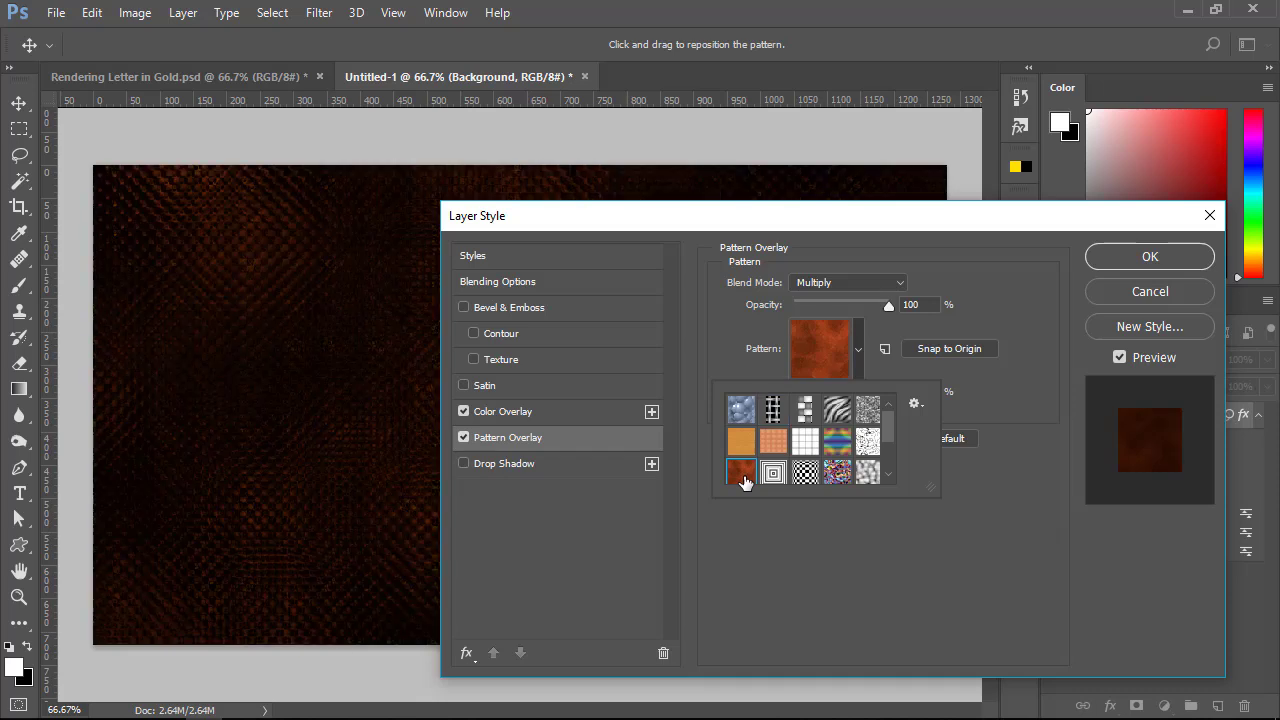
left_click(887, 228)
left_click_drag(877, 223, 900, 241)
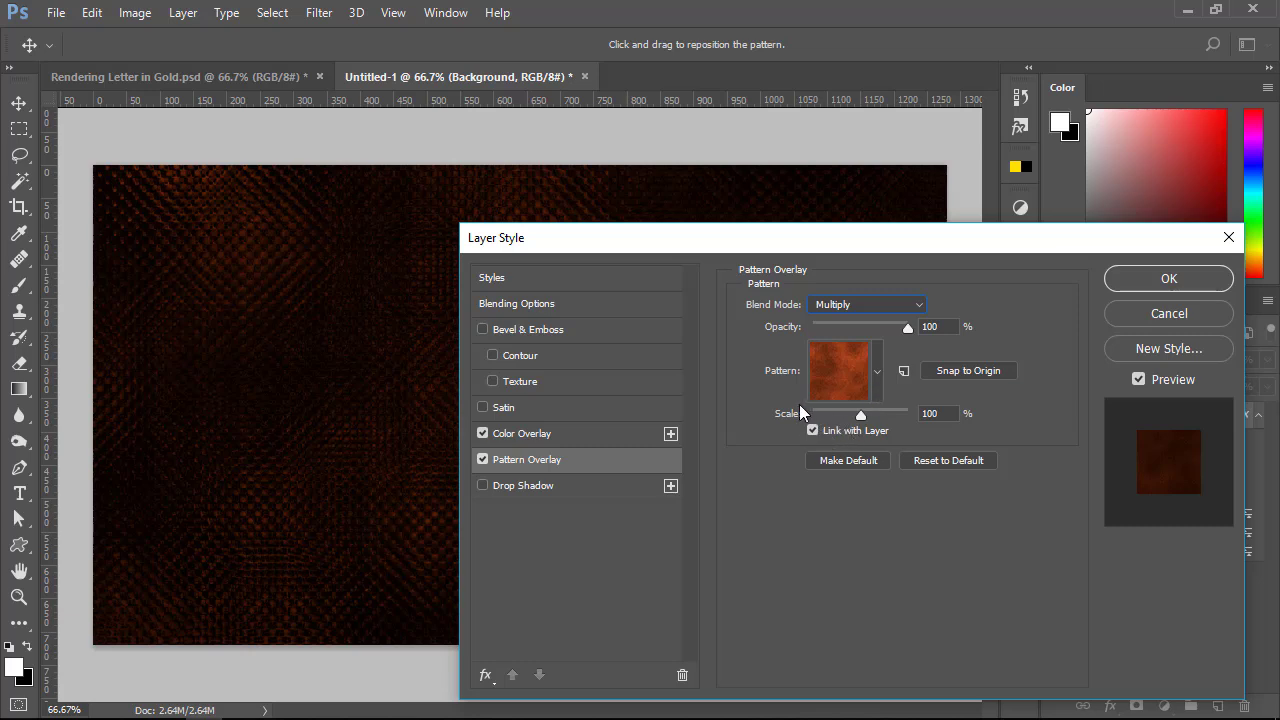
- Load the Patterns preset library from the pattern picker's options menu
left_click(879, 391)
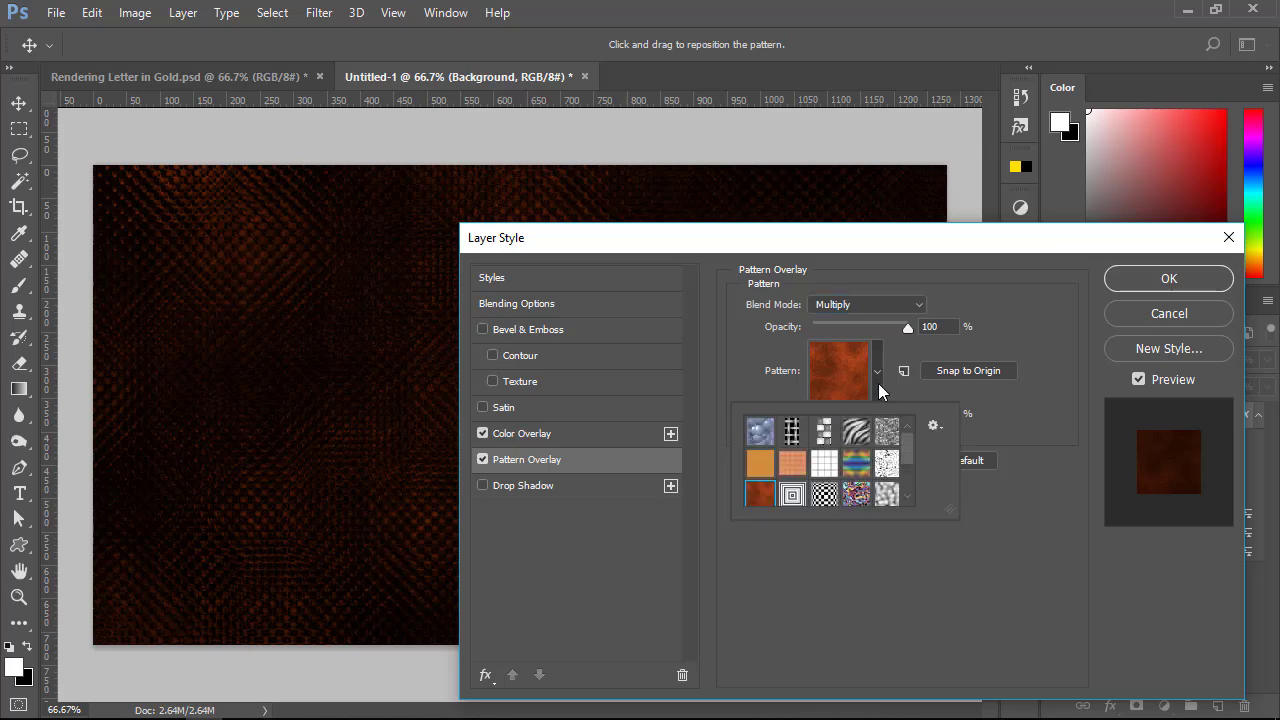
left_click(934, 425)
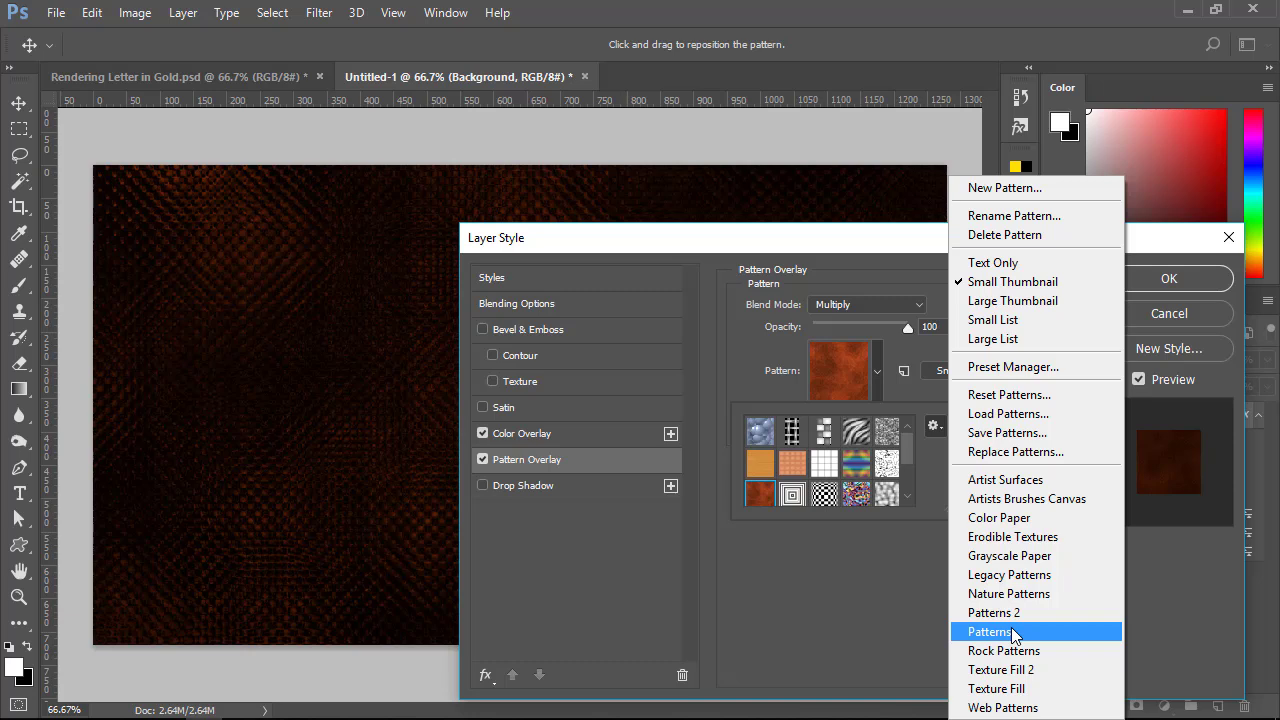
left_click(1014, 632)
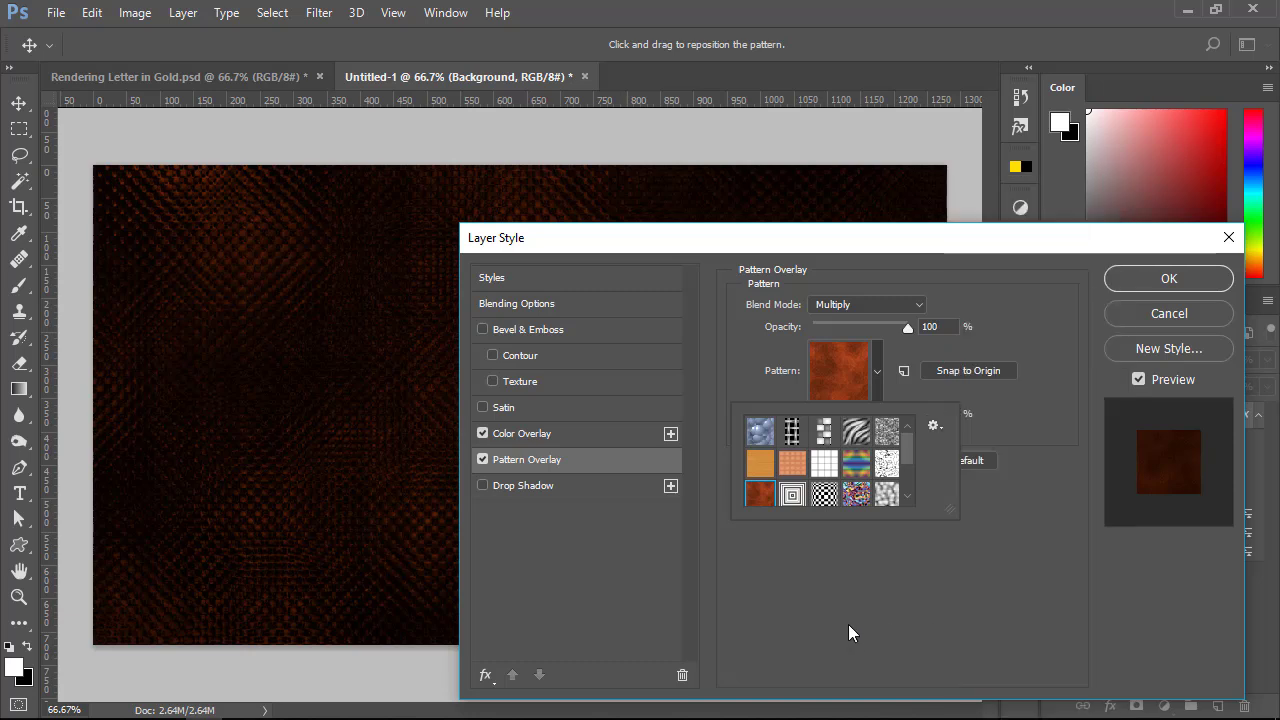
- Apply the rust Pattern Overlay and collapse the background layer's effects list
left_click(1166, 282)
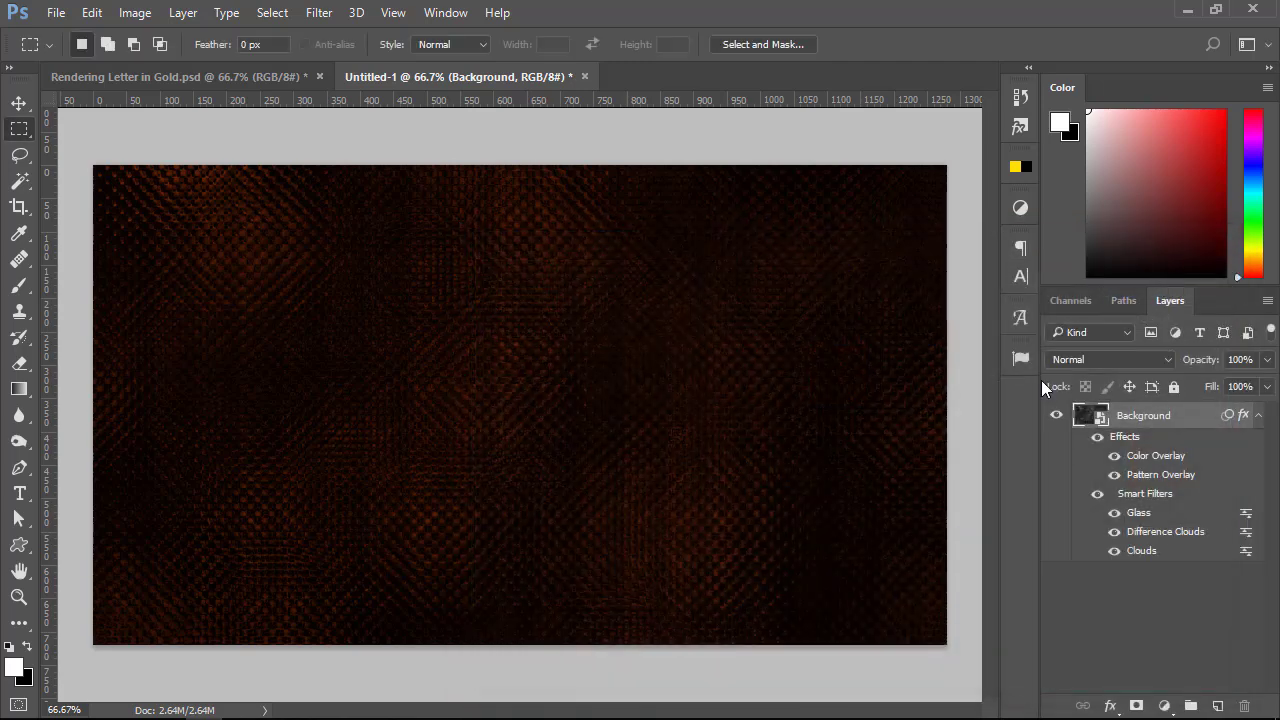
left_click(1214, 640)
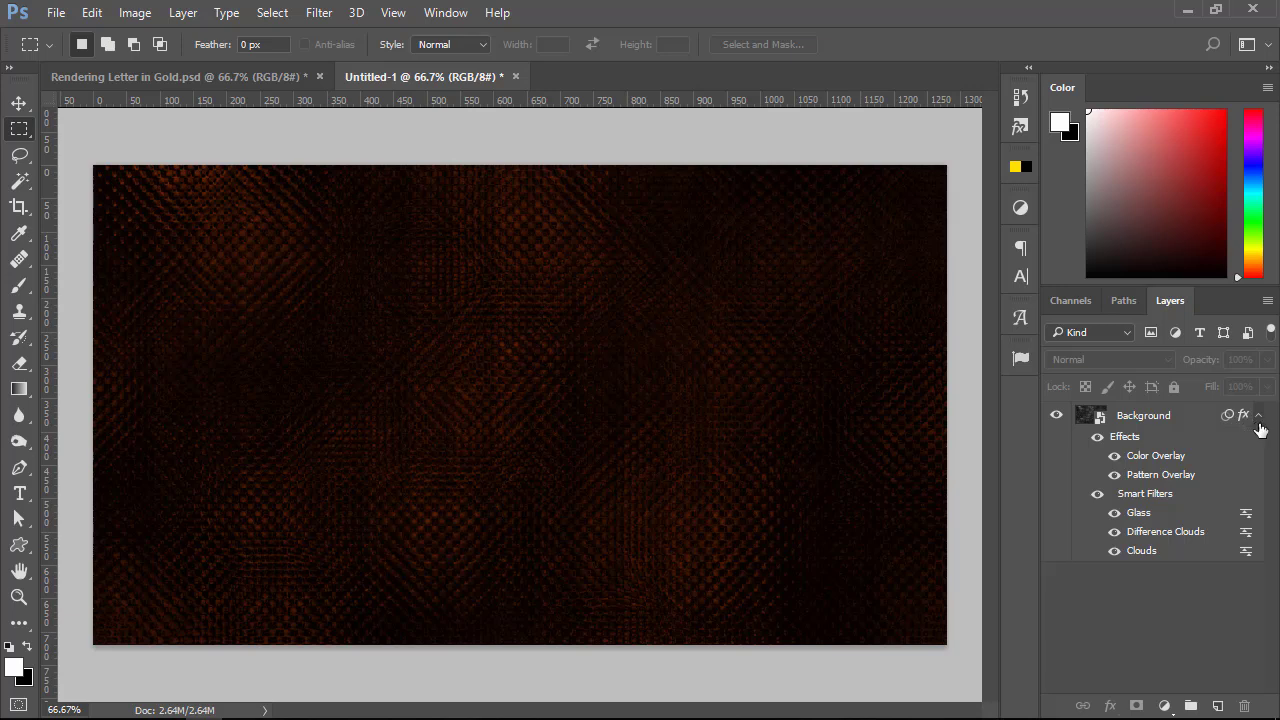
left_click(1258, 415)
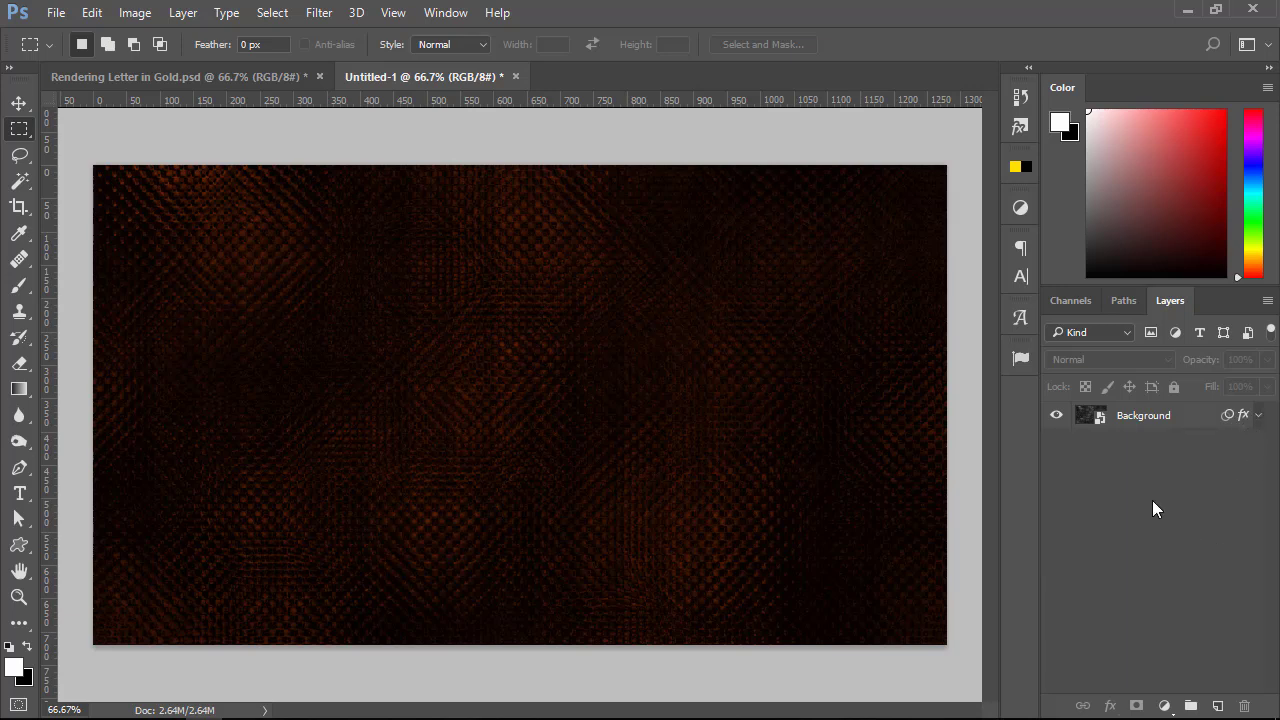
- Type the Khmer line beginning 'សួស្ដីមកពី' with the Type tool, correcting typos
left_click(16, 497)
left_click(271, 422)
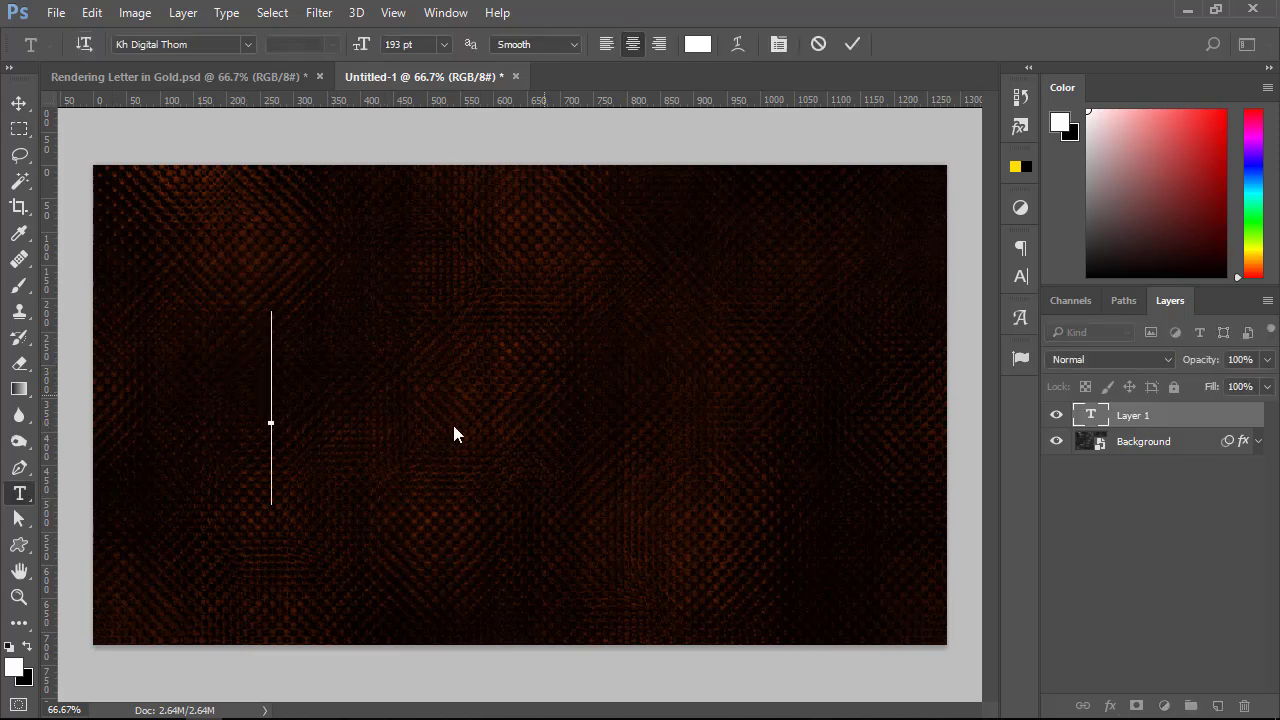
type("8")
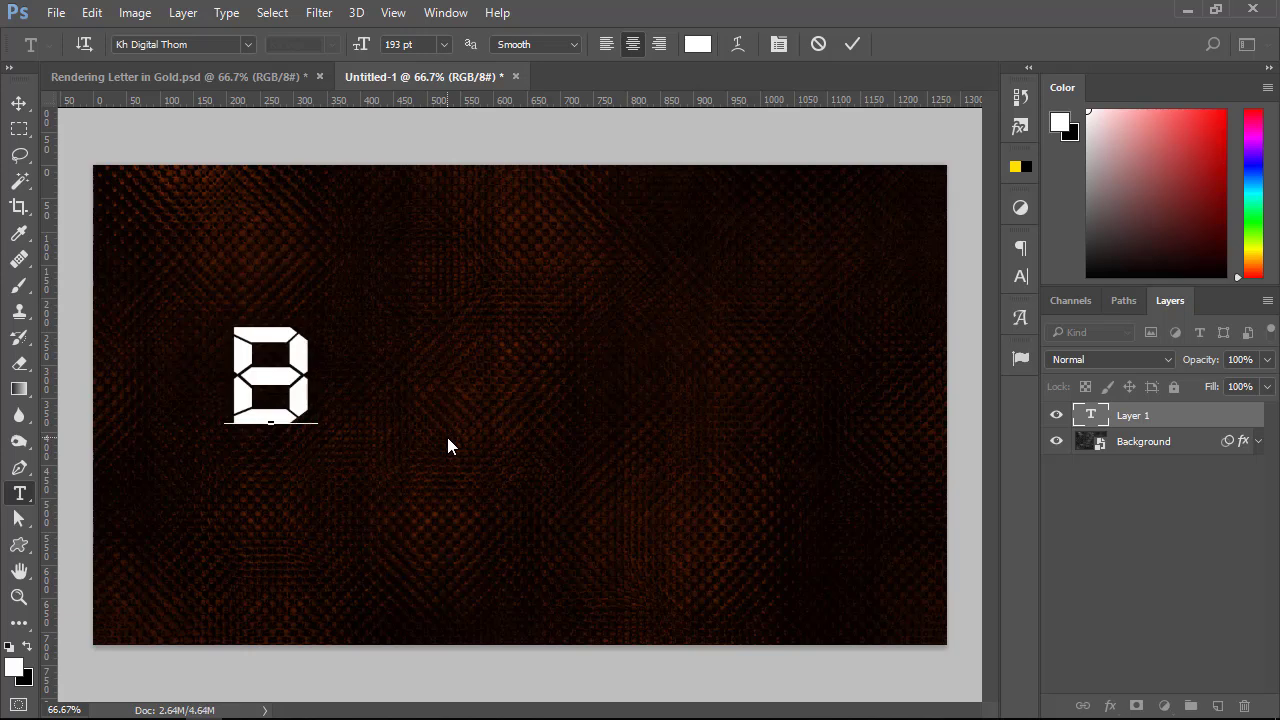
key("BackSpace")
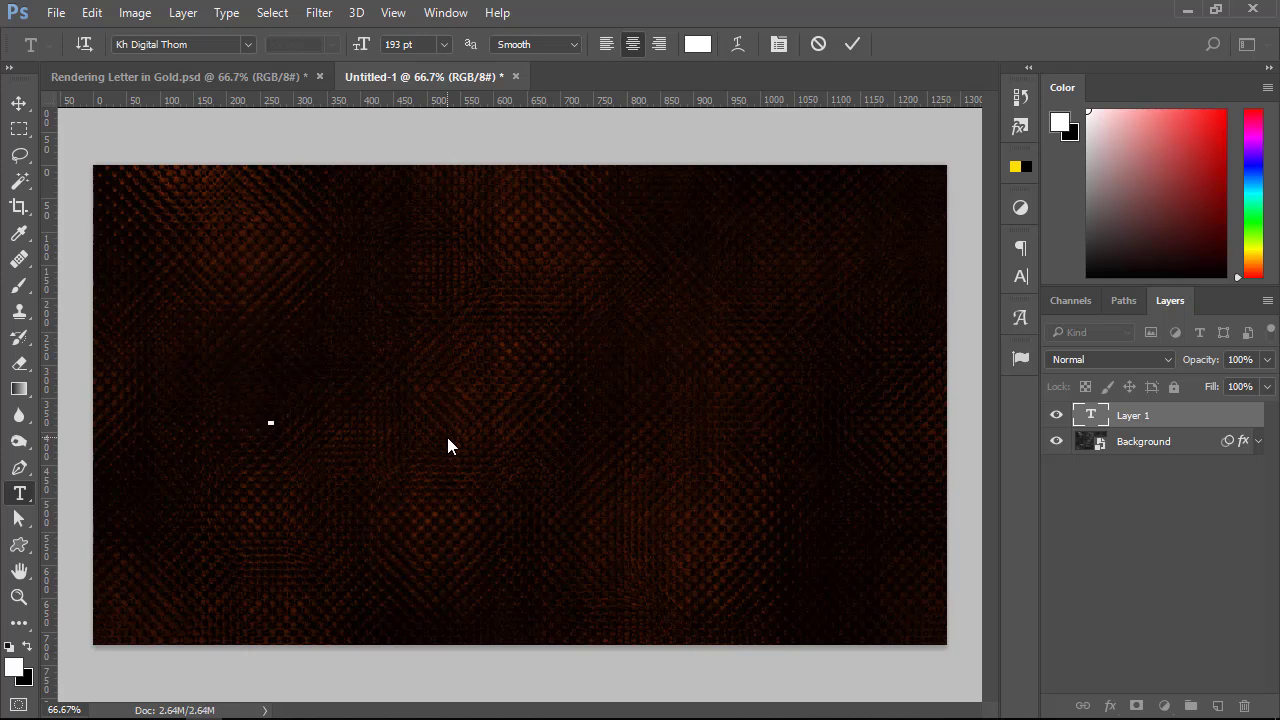
type("MWA")
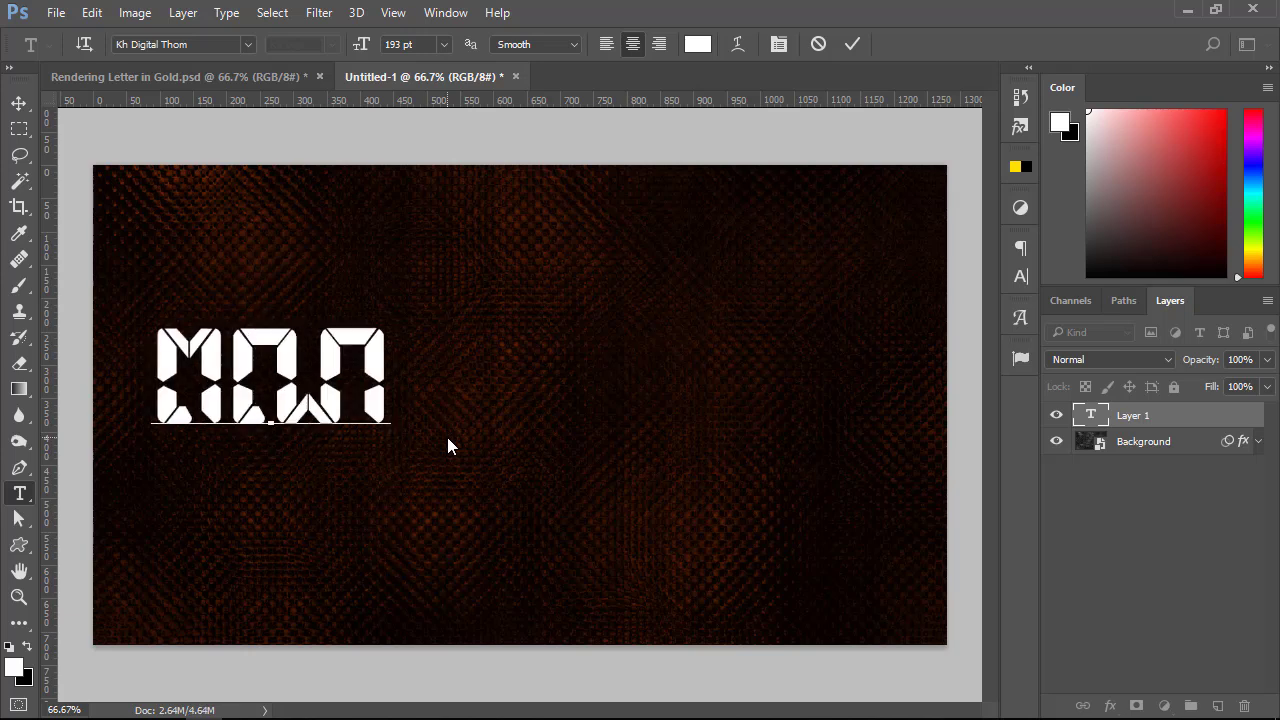
type("ើ")
key("BackSpace")
key("BackSpace")
key("BackSpace")
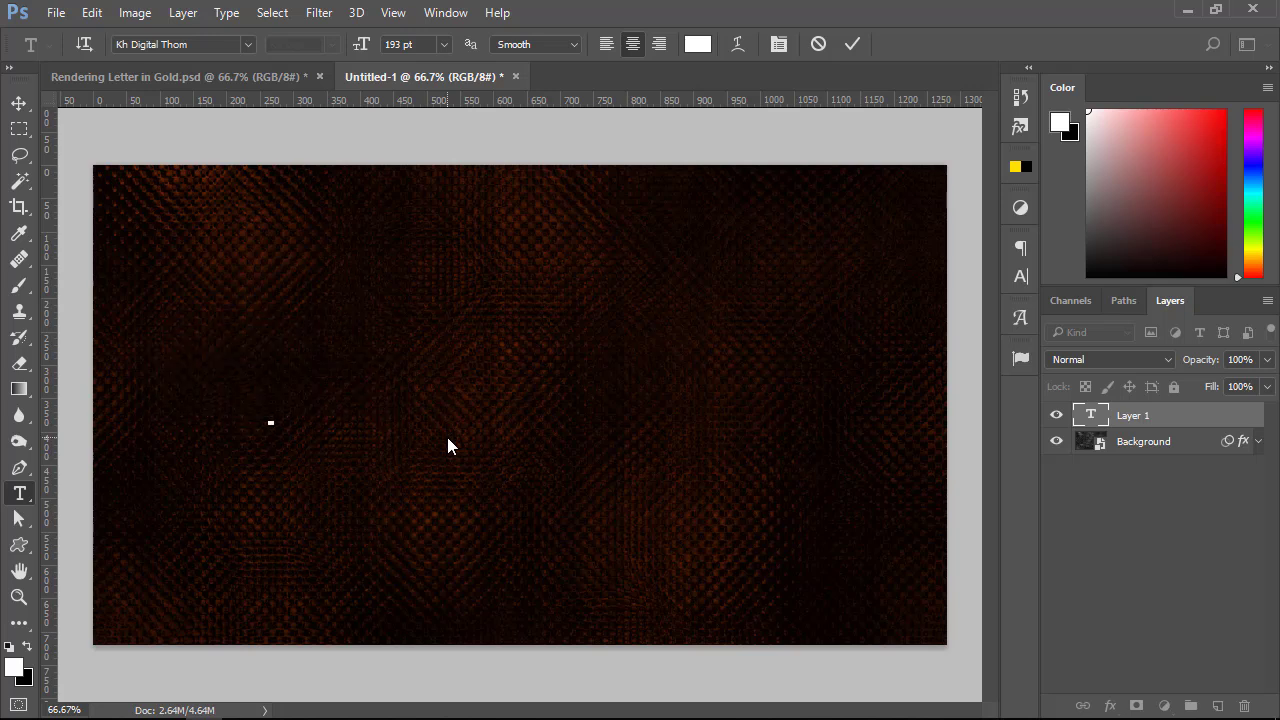
type("សួស្ដ")
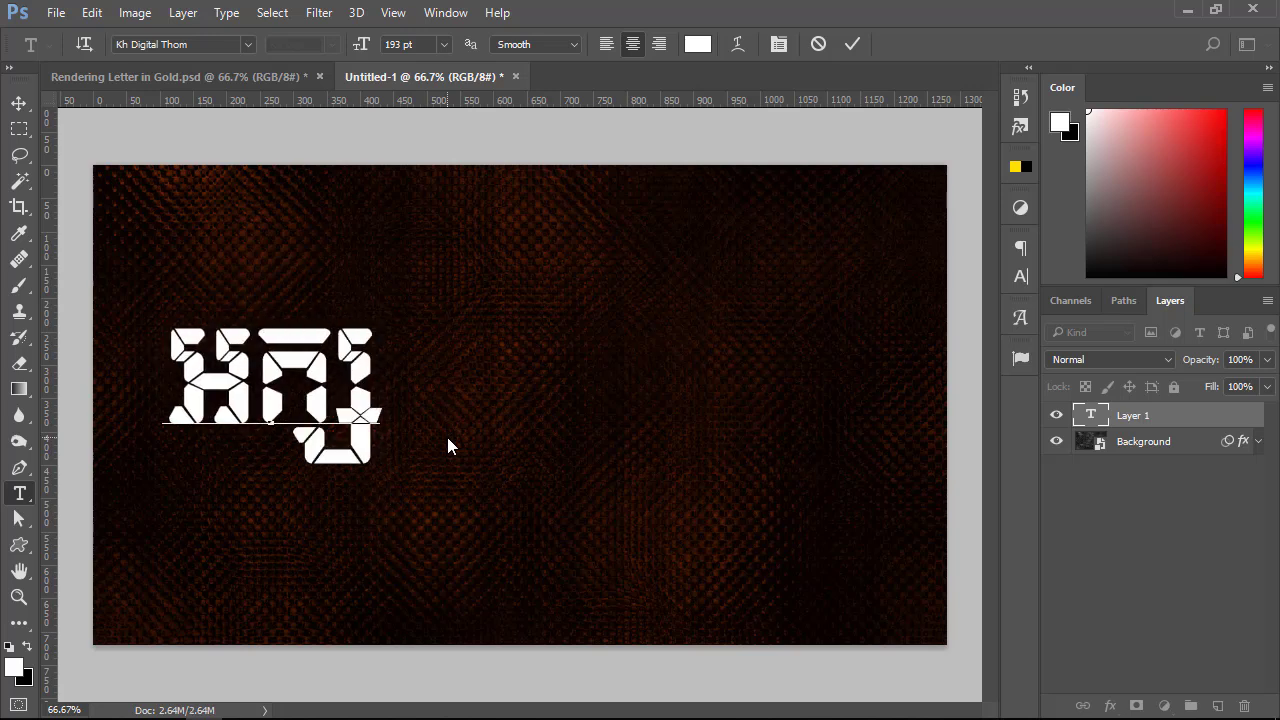
type("ីមកពី")
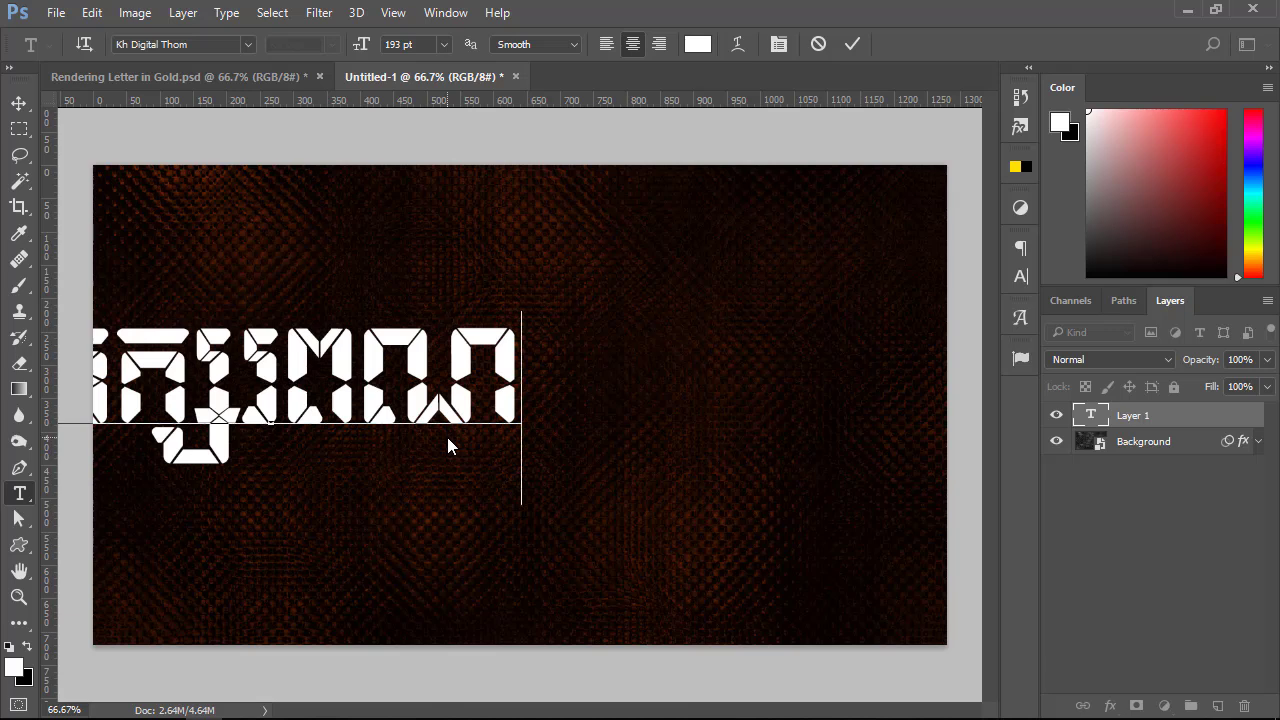
type("ิ่ราช")
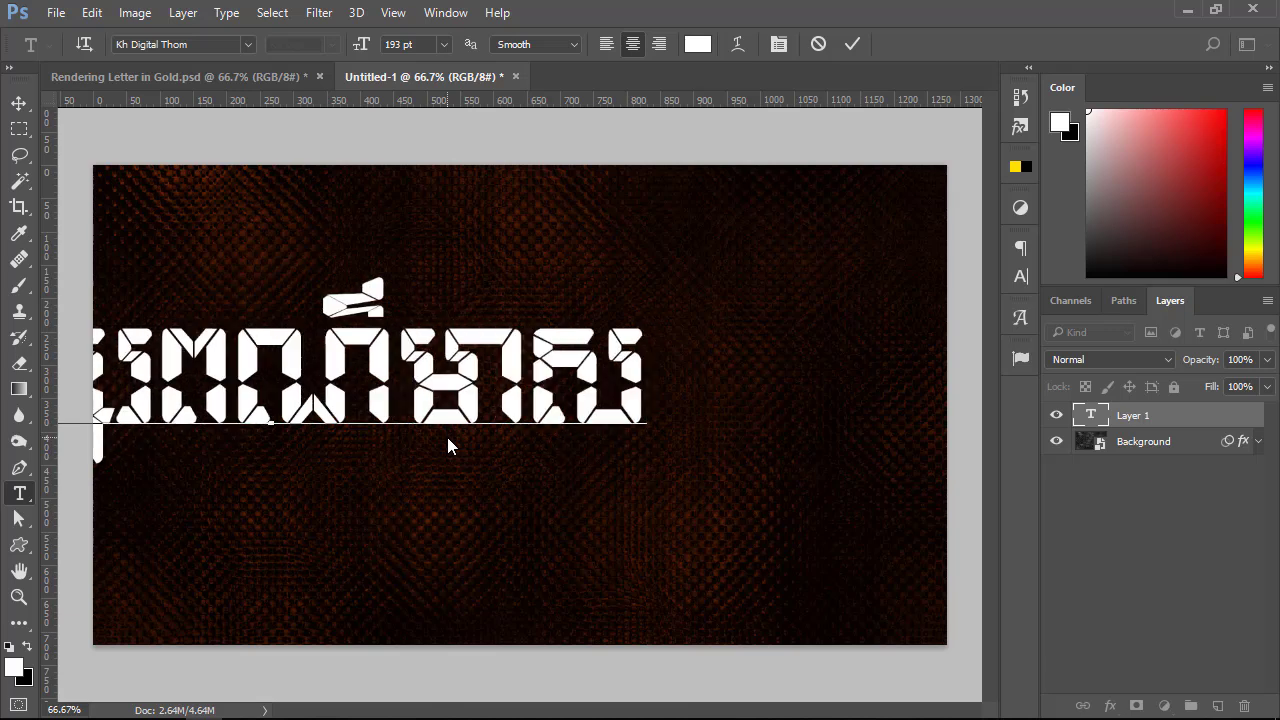
- Move the Khmer text right onto the canvas in Kh Digital Thom and commit it
left_click_drag(565, 520, 800, 553)
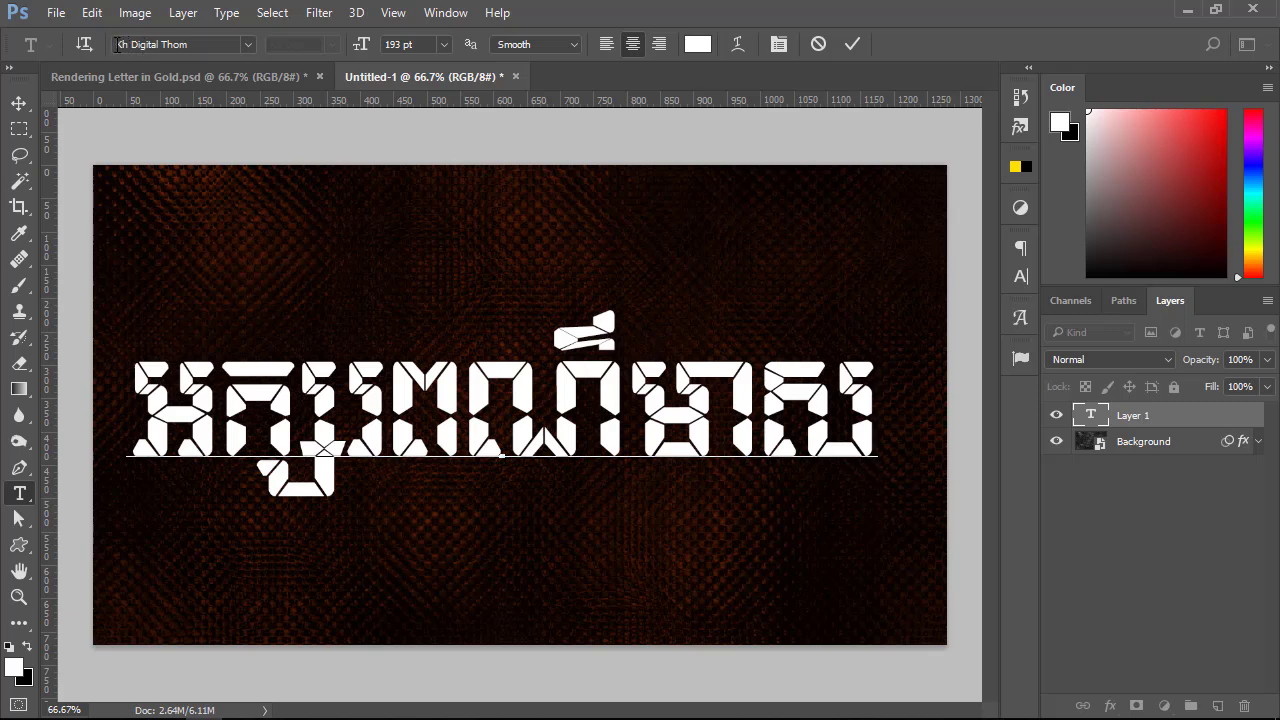
left_click_drag(114, 44, 188, 44)
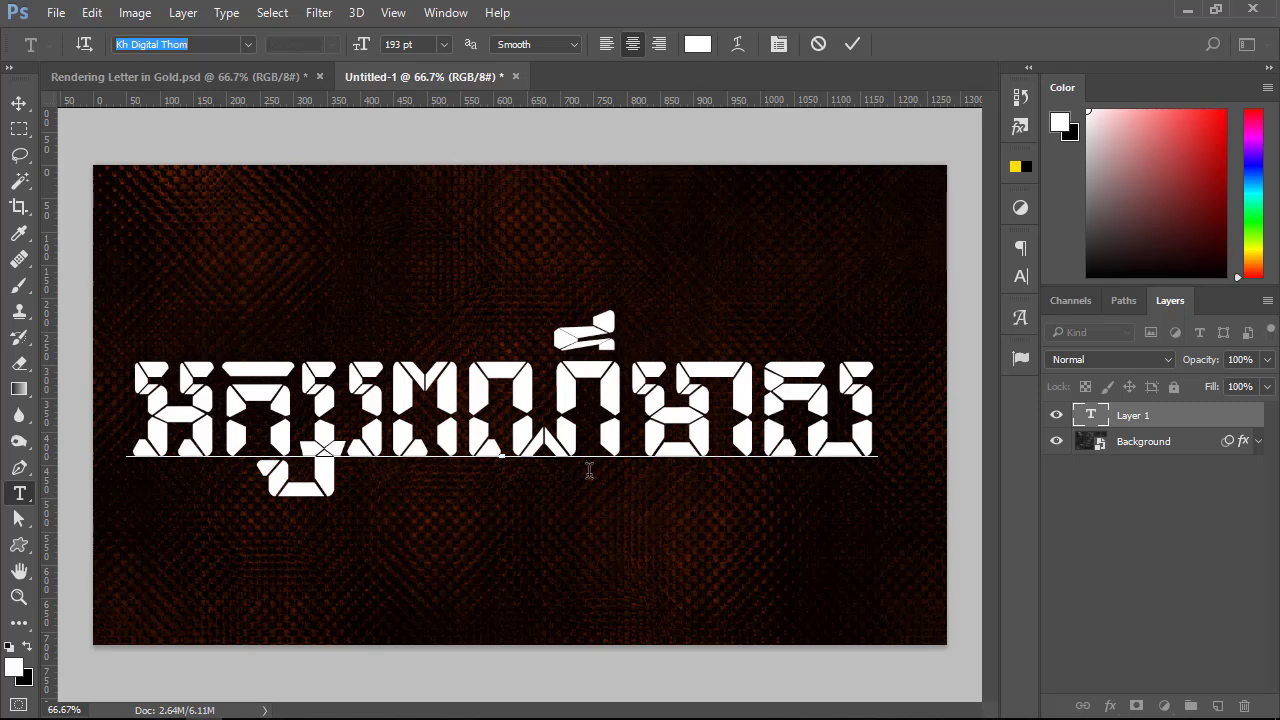
left_click(1096, 501)
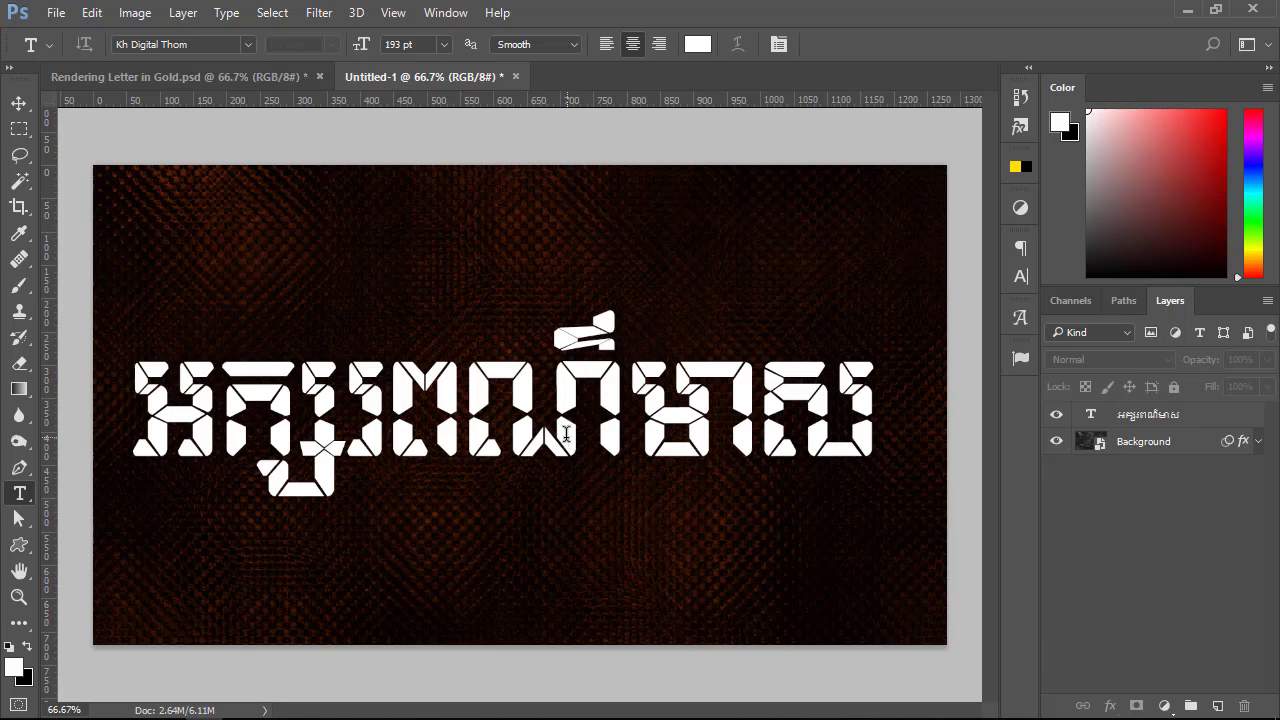
left_click(91, 13)
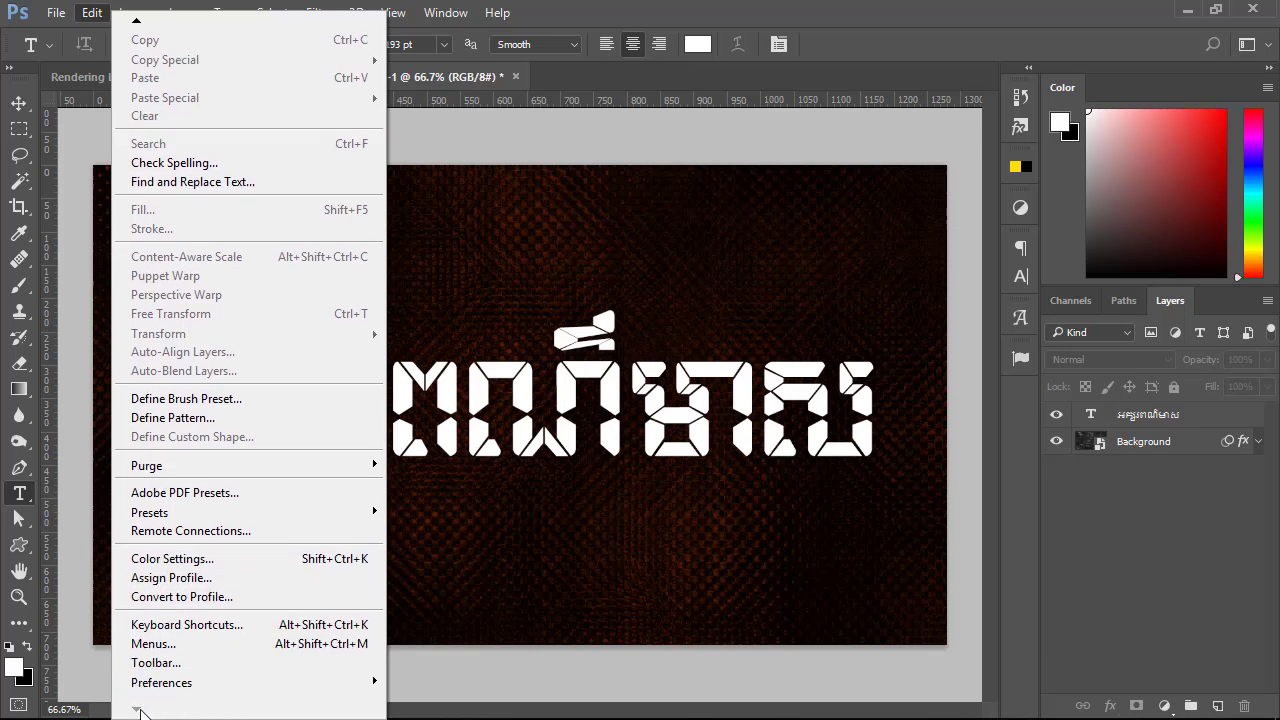
mouse_move(161, 682)
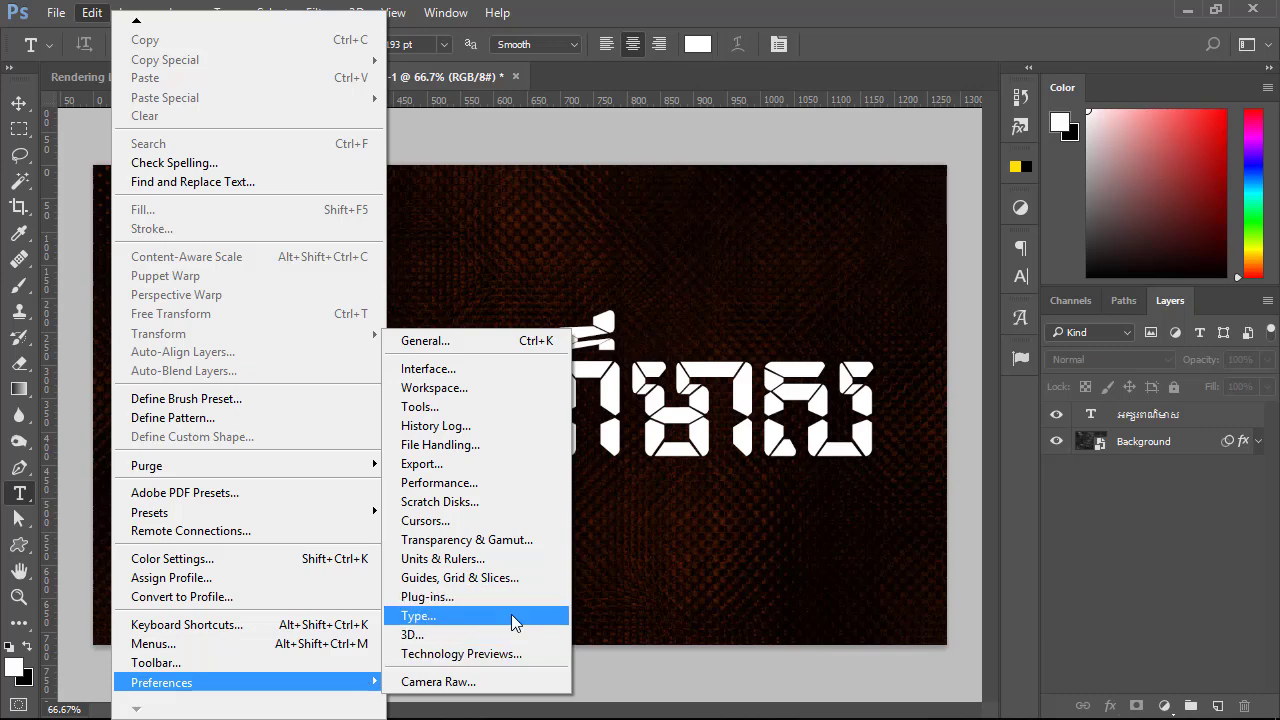
left_click(511, 614)
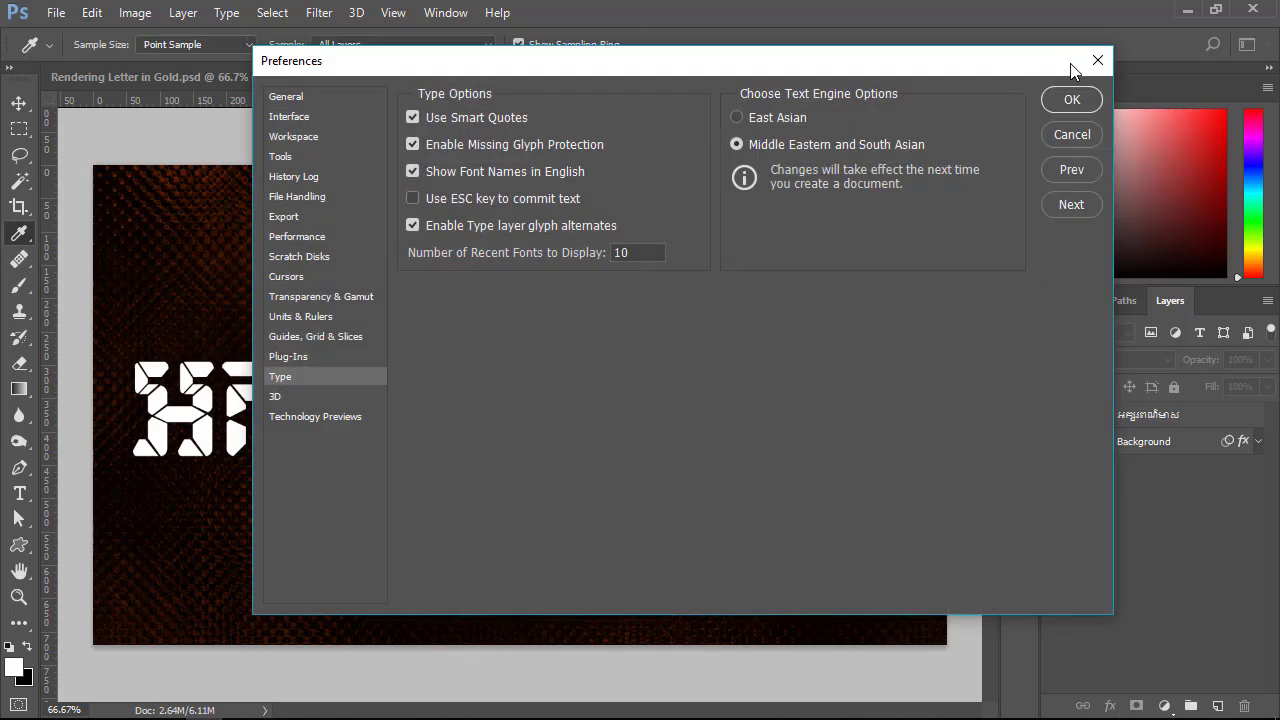
left_click(1096, 61)
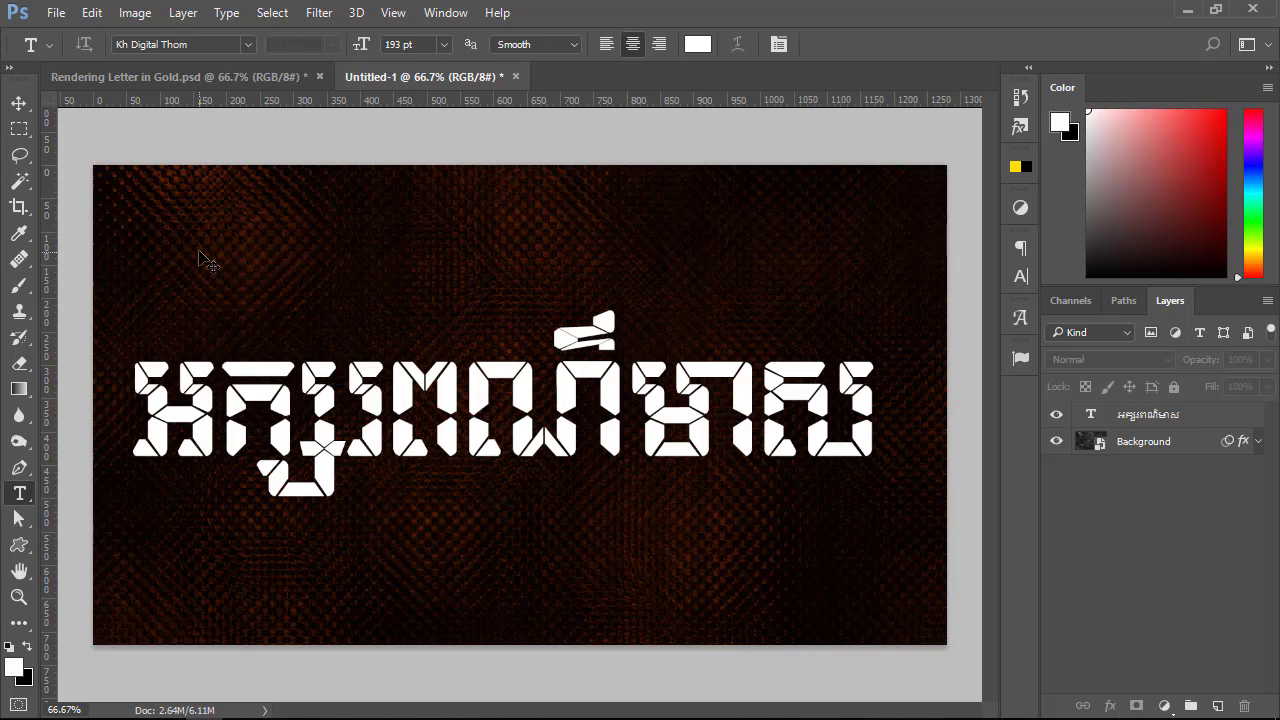
key("ctrl+k")
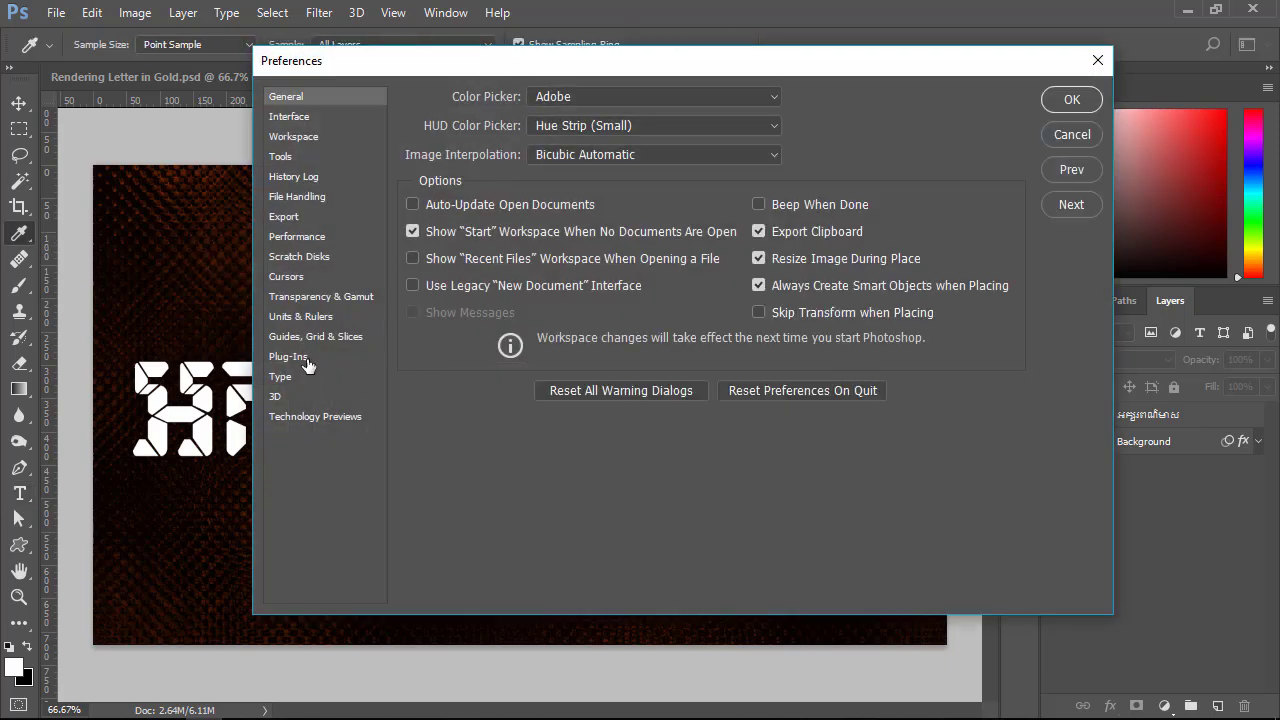
left_click(282, 378)
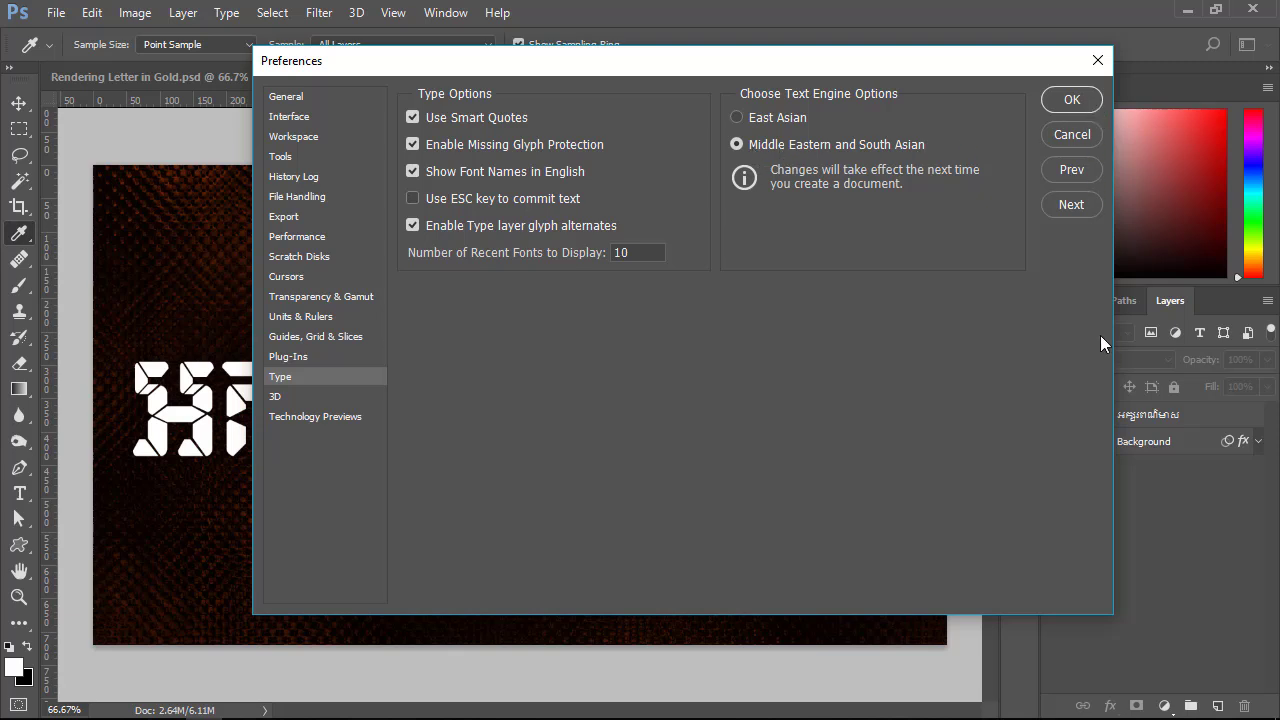
left_click(1065, 104)
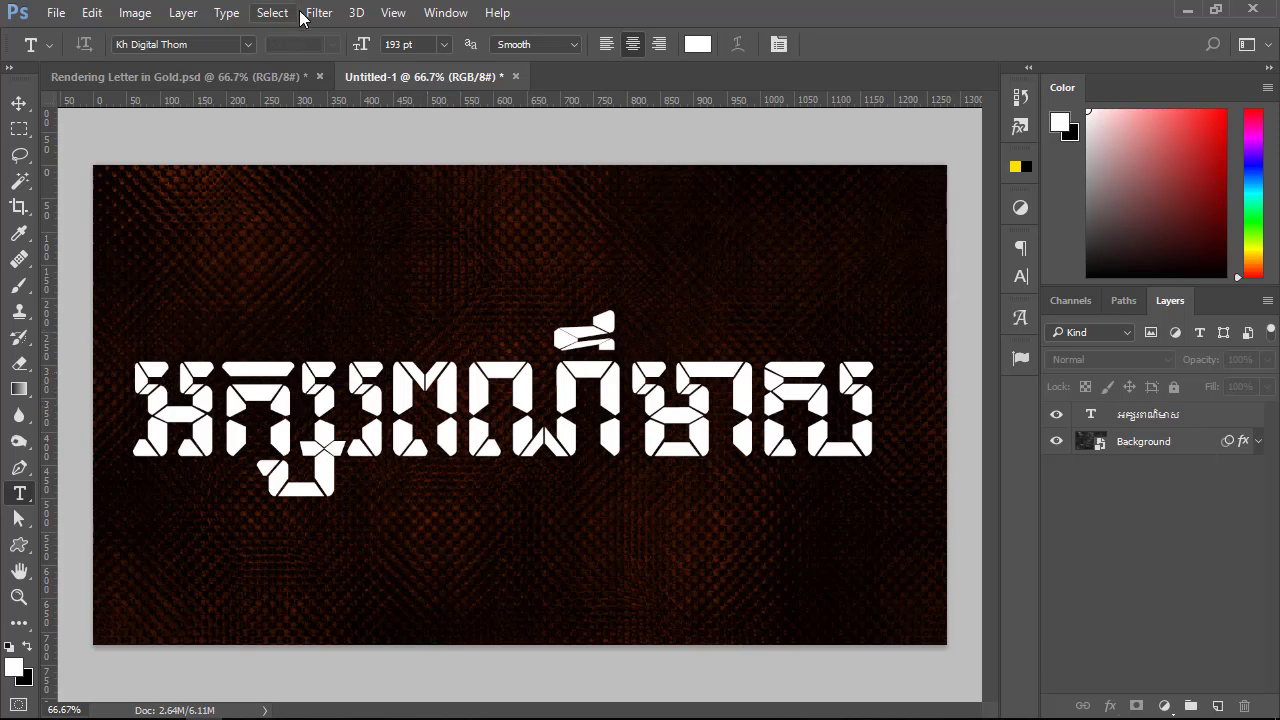
- Centre the white Khmer text horizontally on the canvas, then deselect
left_click(270, 12)
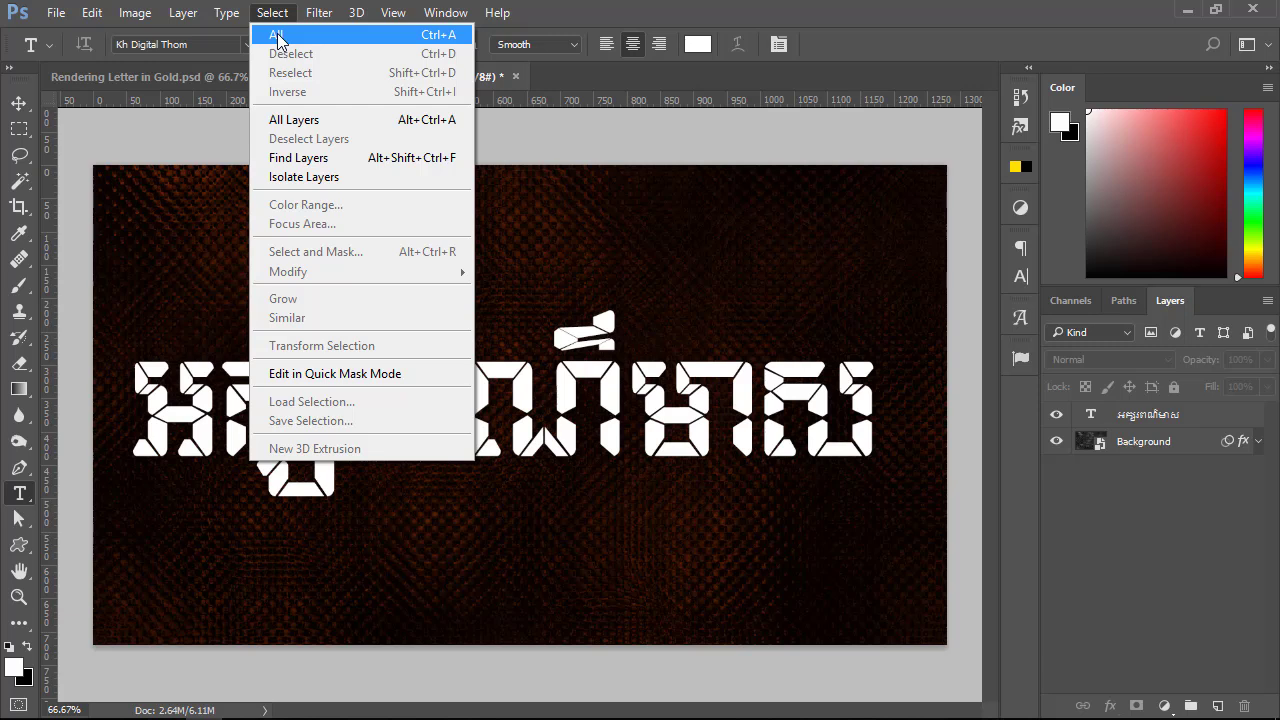
left_click(277, 37)
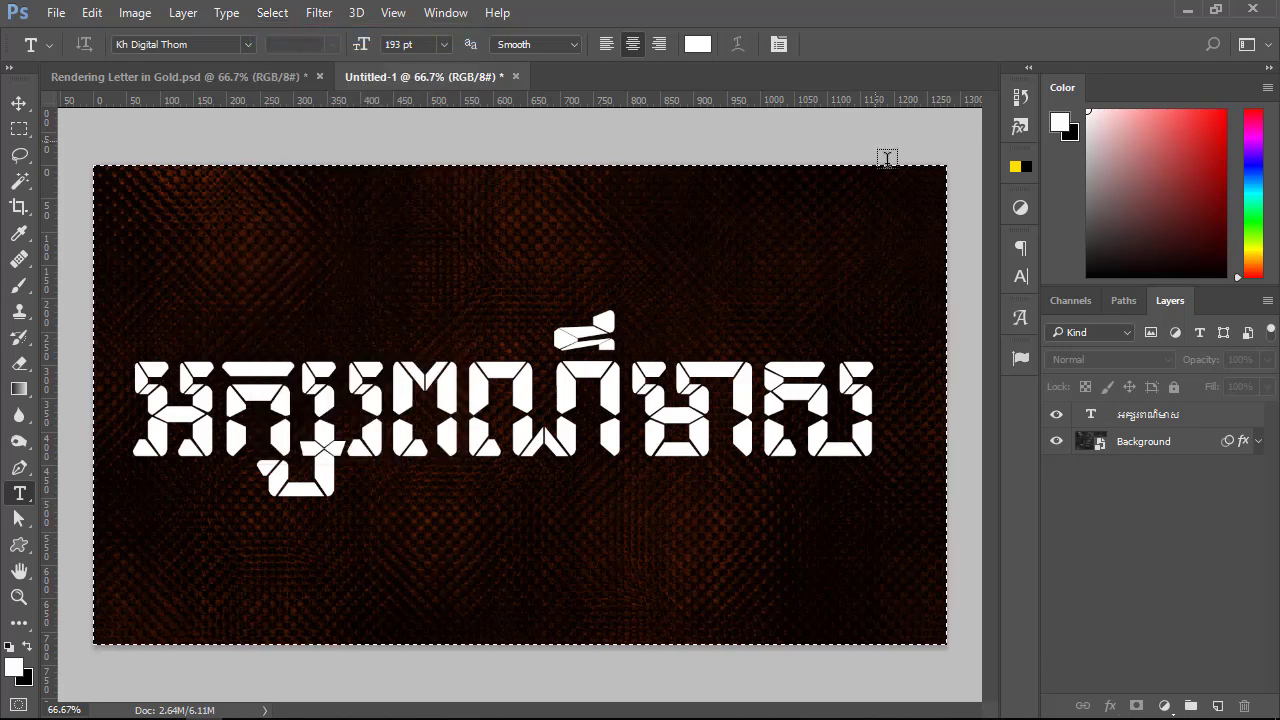
left_click(1163, 420)
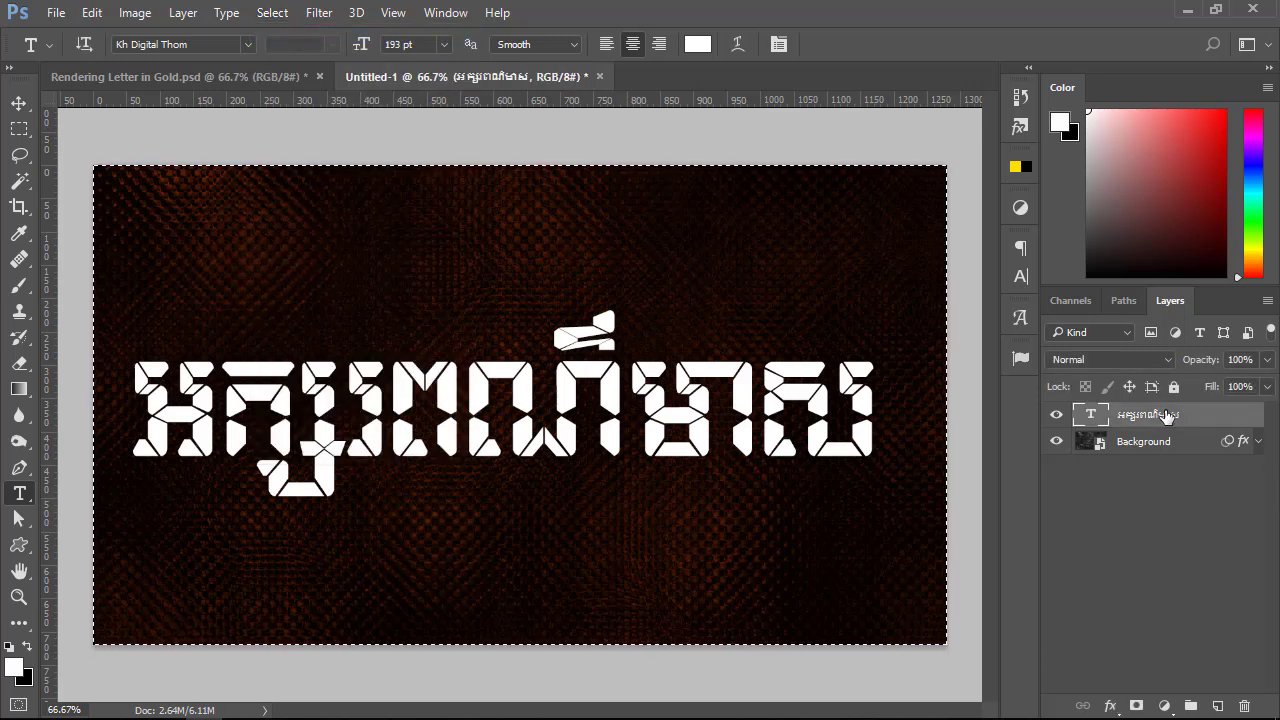
left_click(18, 103)
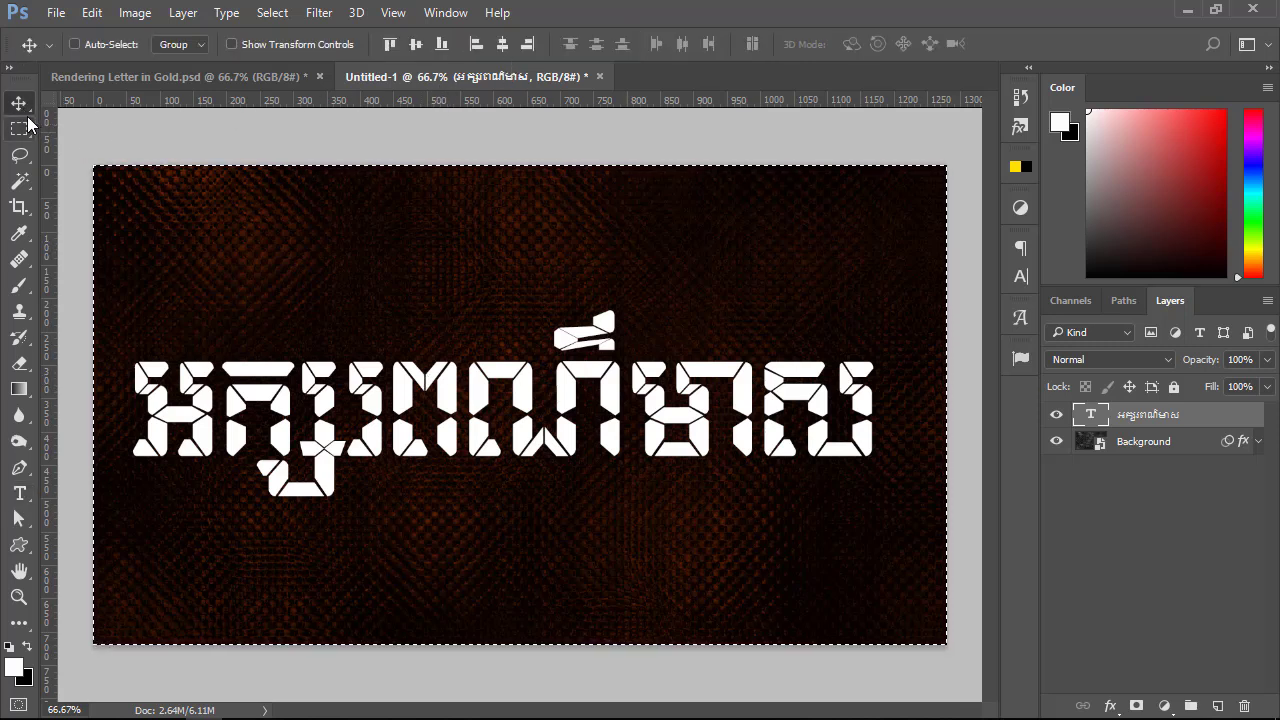
left_click(503, 44)
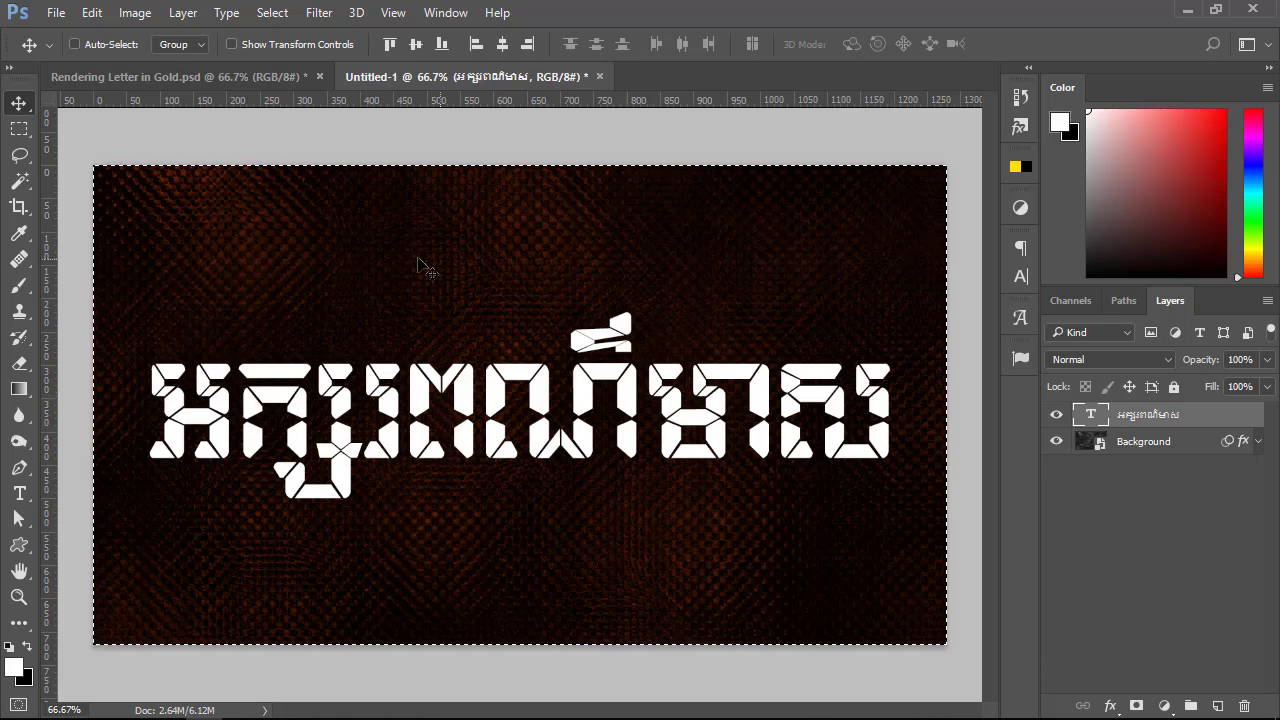
key("ctrl+d")
- Make the gold Khmer layer visible in Rendering Letter in Gold, then reselect Untitled-1's text layer
left_click(280, 12)
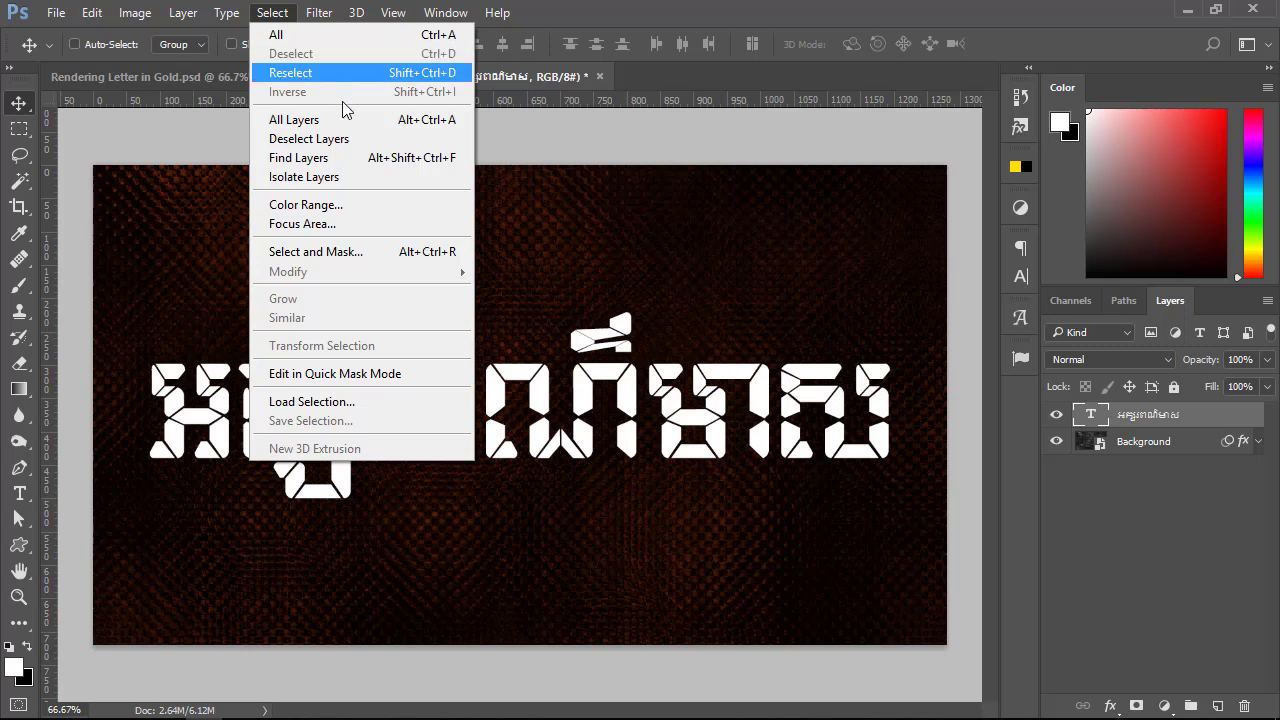
left_click(1147, 555)
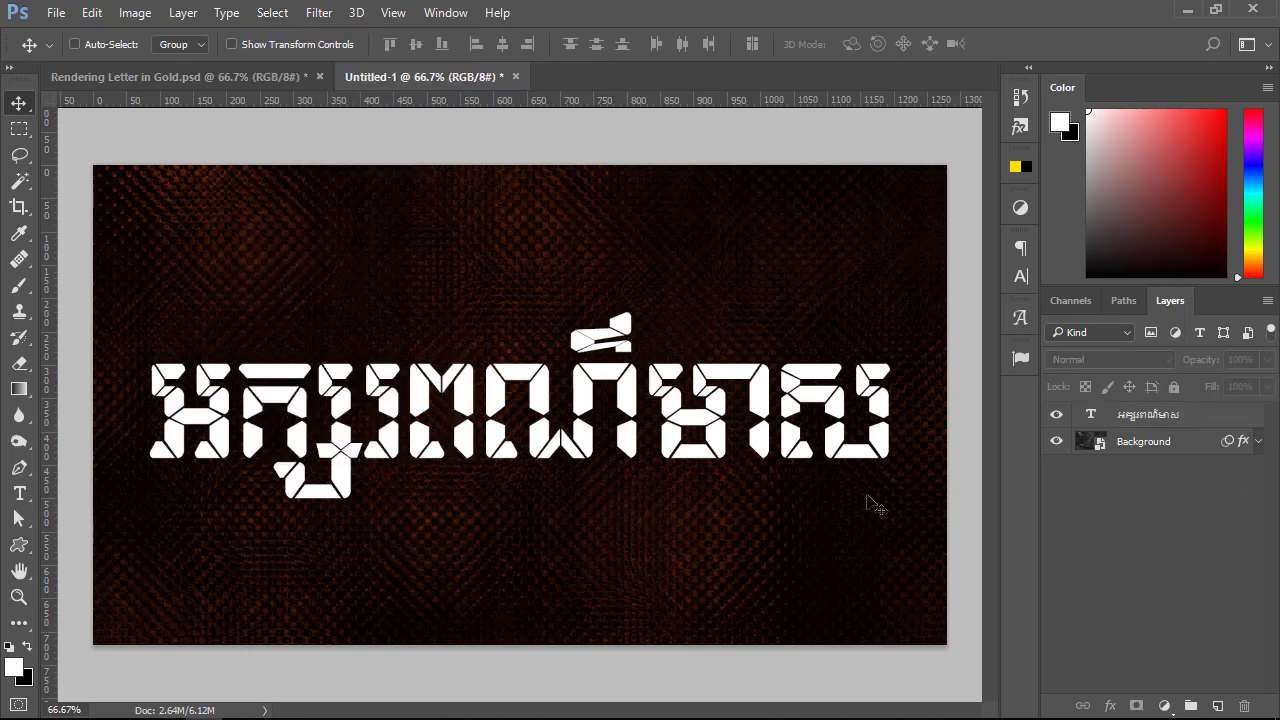
left_click(1133, 416)
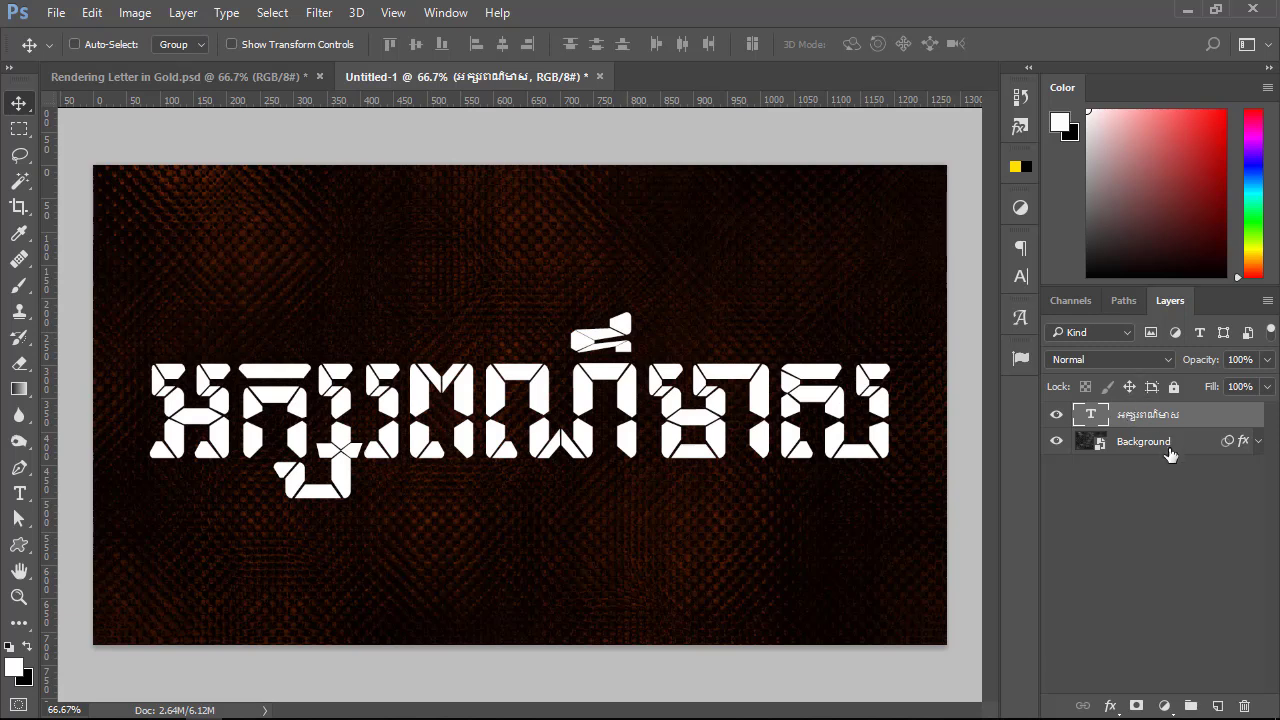
left_click(246, 75)
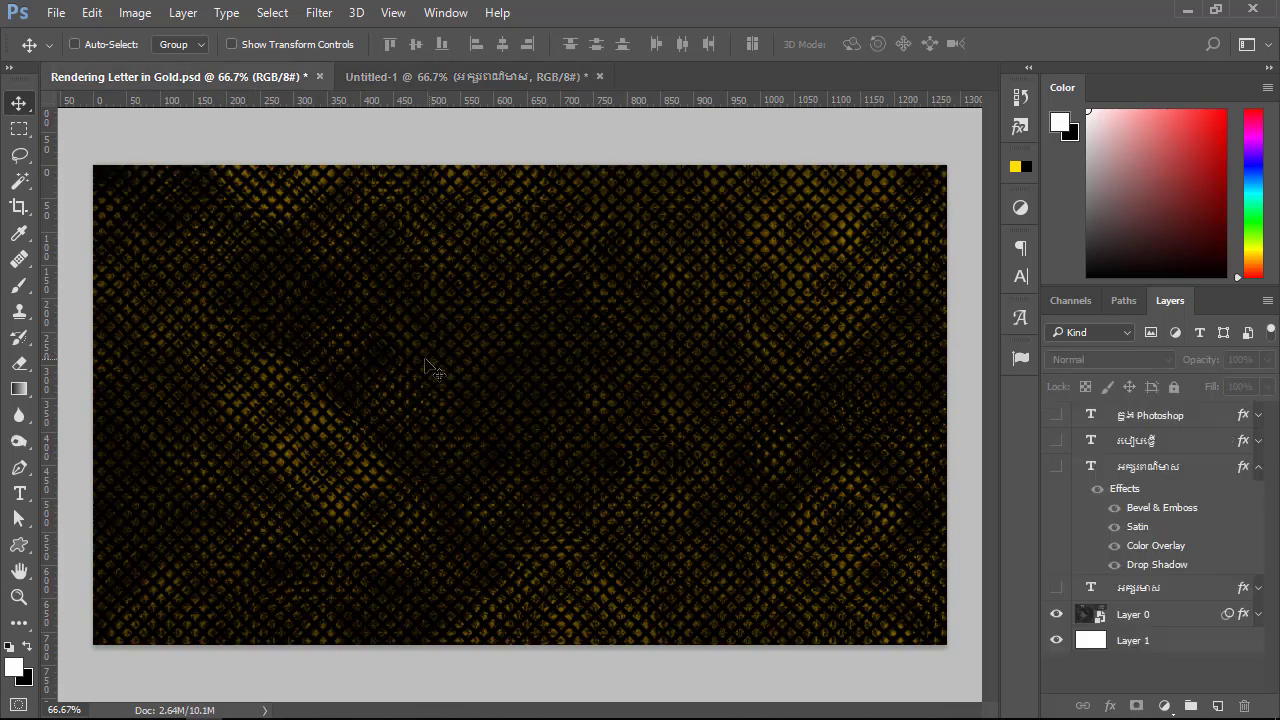
left_click(1056, 466)
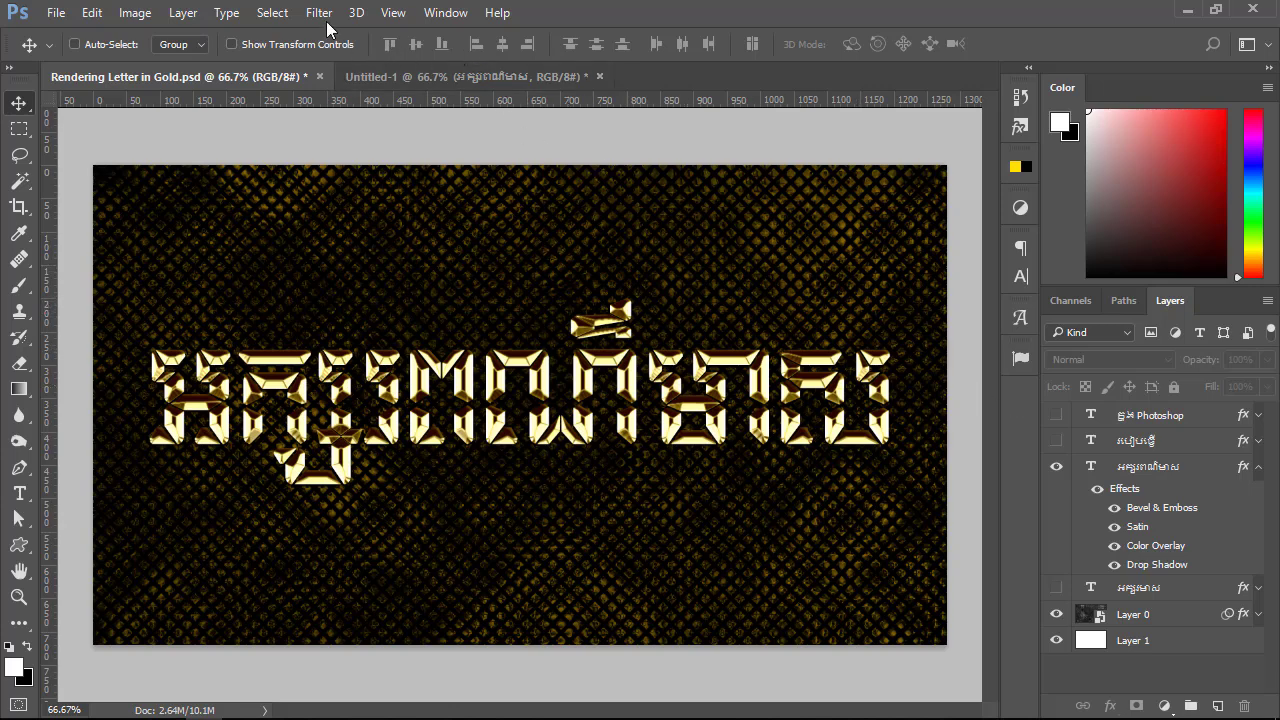
left_click(376, 77)
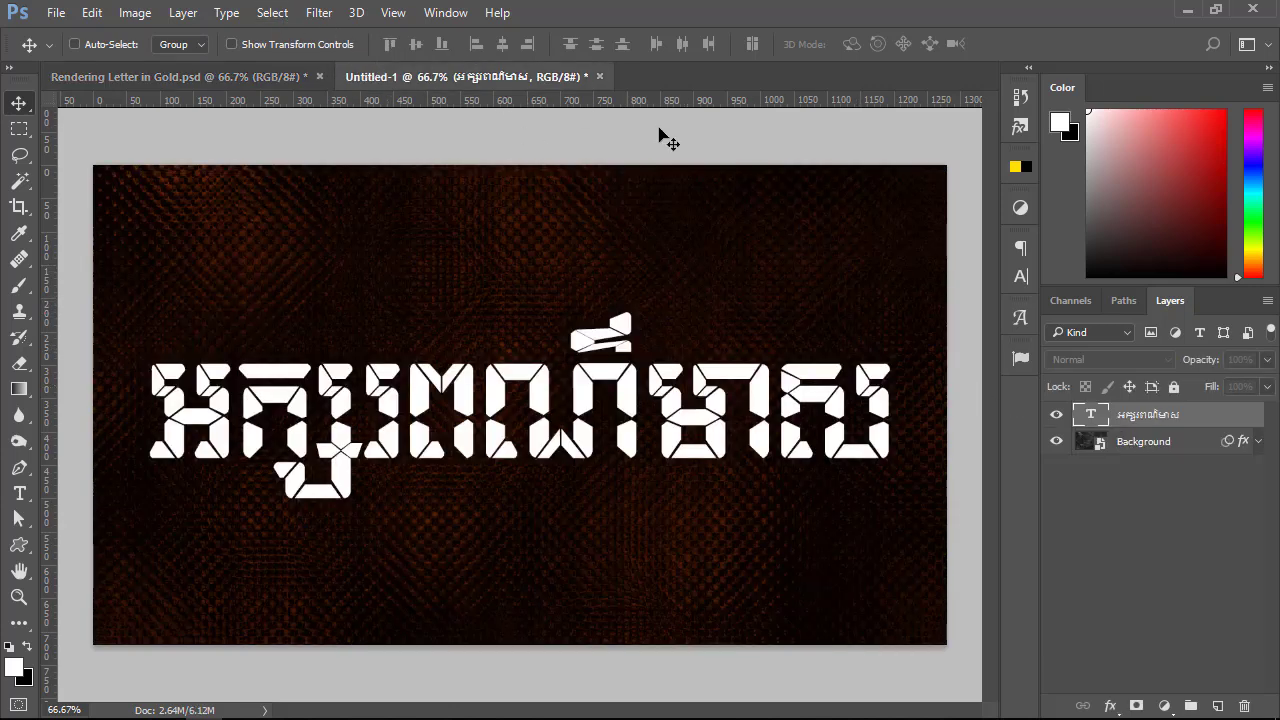
left_click(1134, 420)
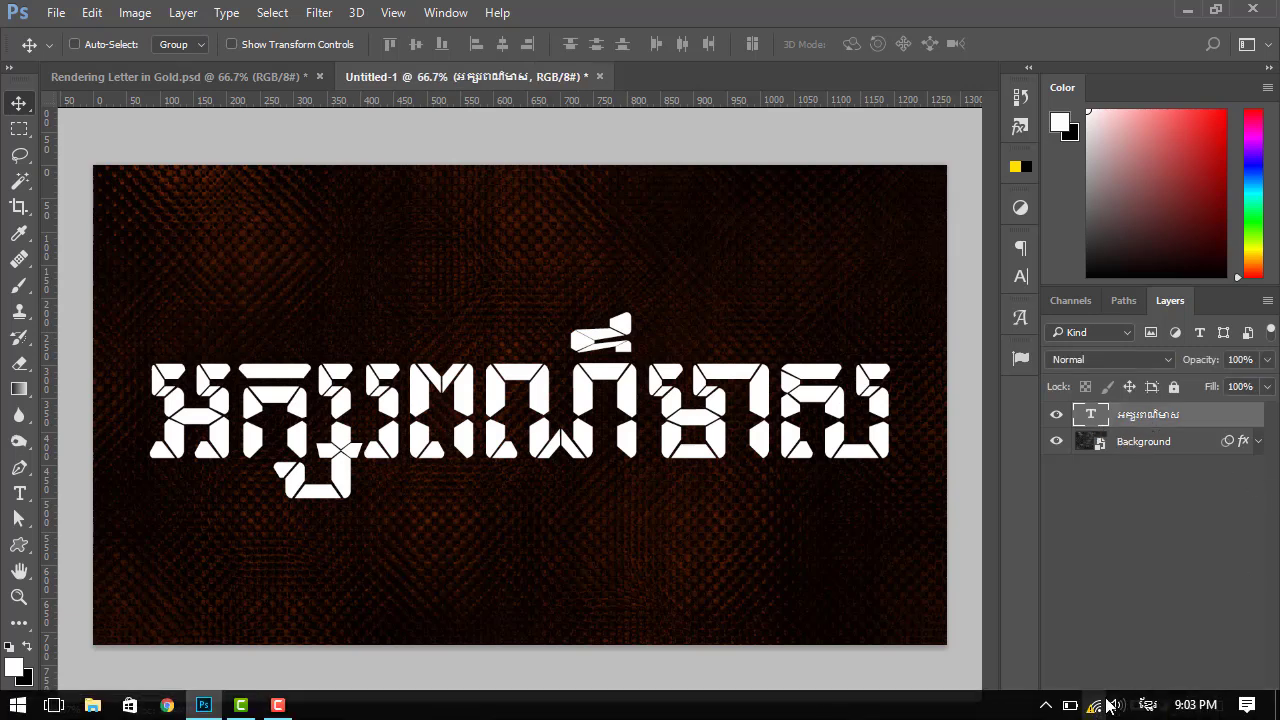
- Add a black Multiply Drop Shadow to the Khmer text: 100% opacity, 3 px distance and size
left_click(1114, 705)
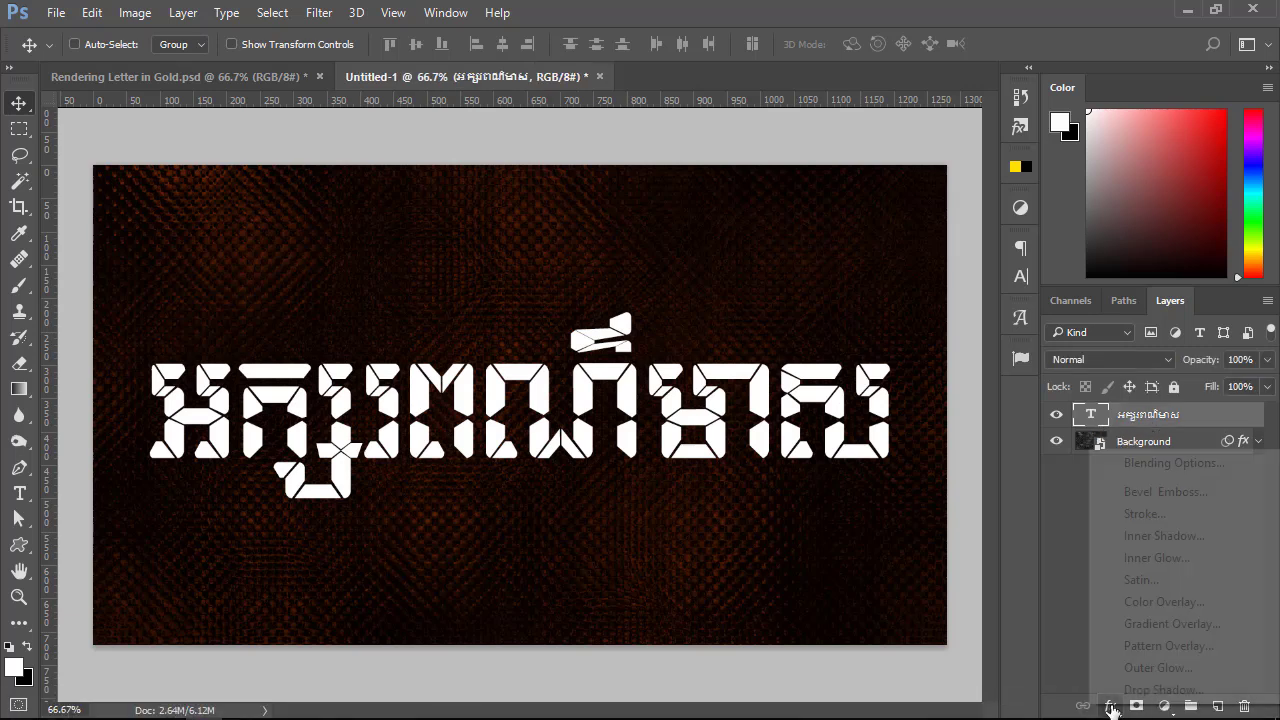
left_click(1137, 690)
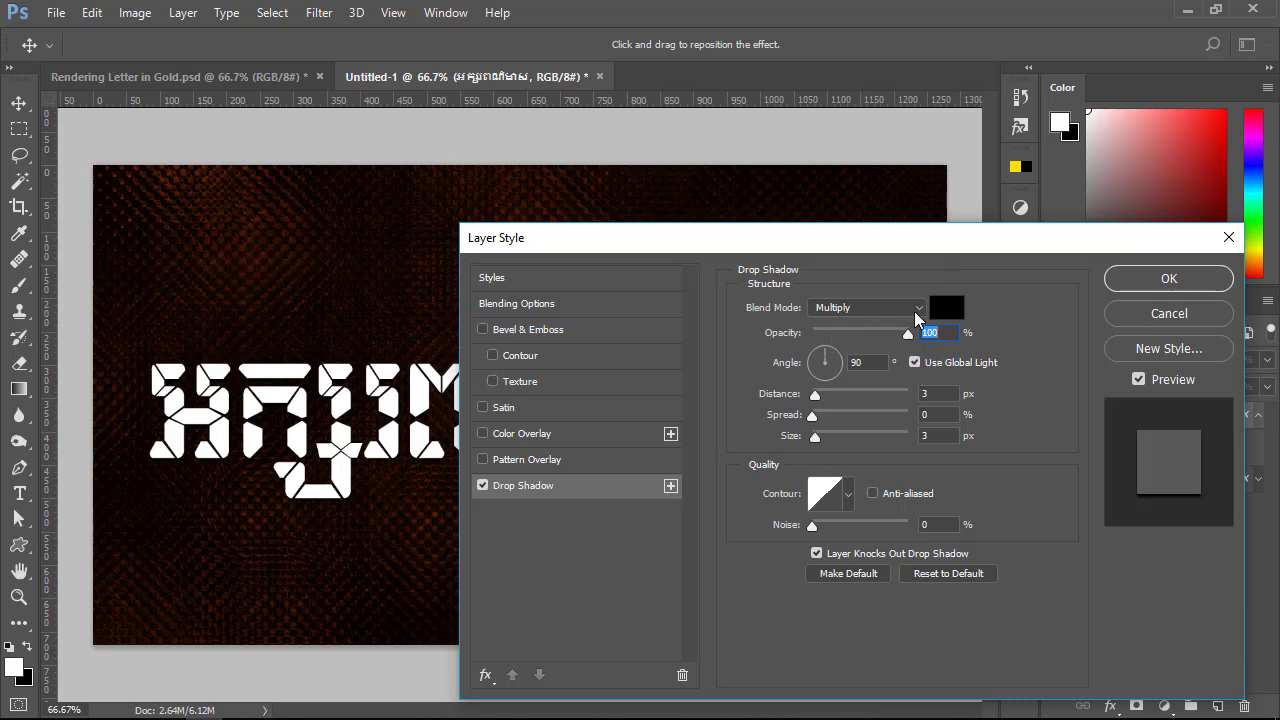
left_click(942, 316)
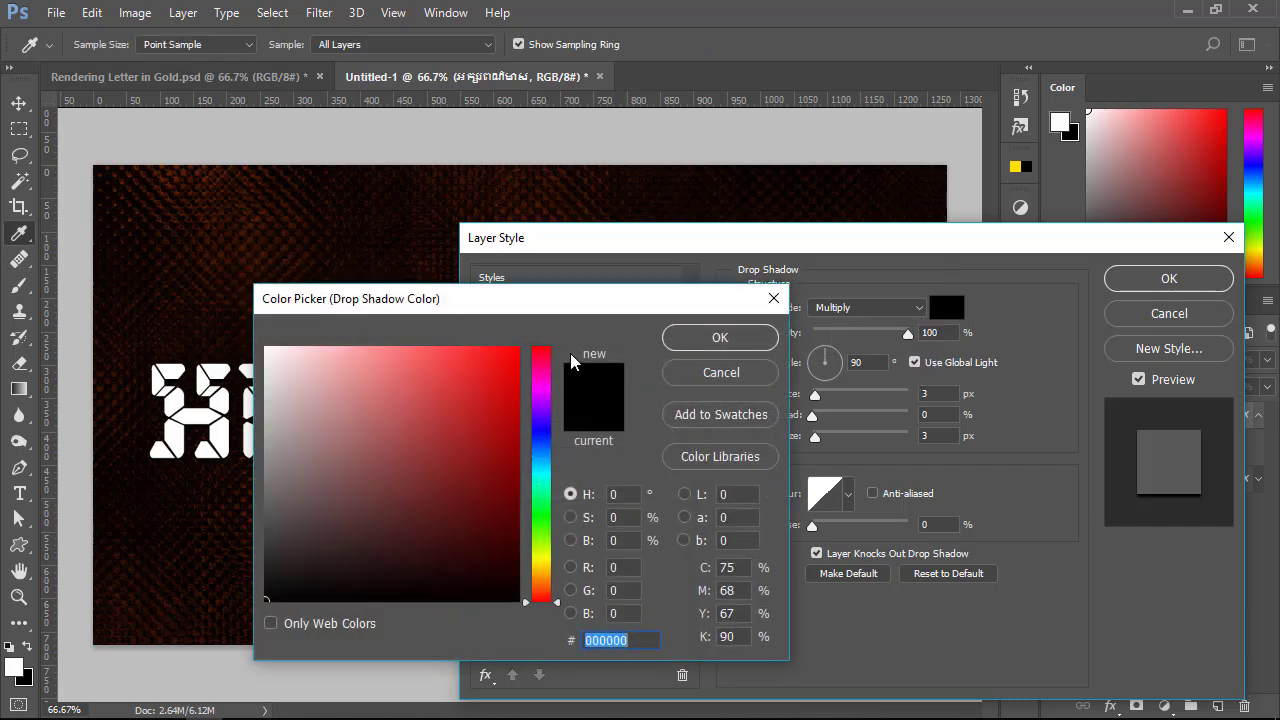
mouse_move(572, 302)
left_mouse_down()
mouse_move(665, 247)
mouse_move(545, 230)
left_mouse_up()
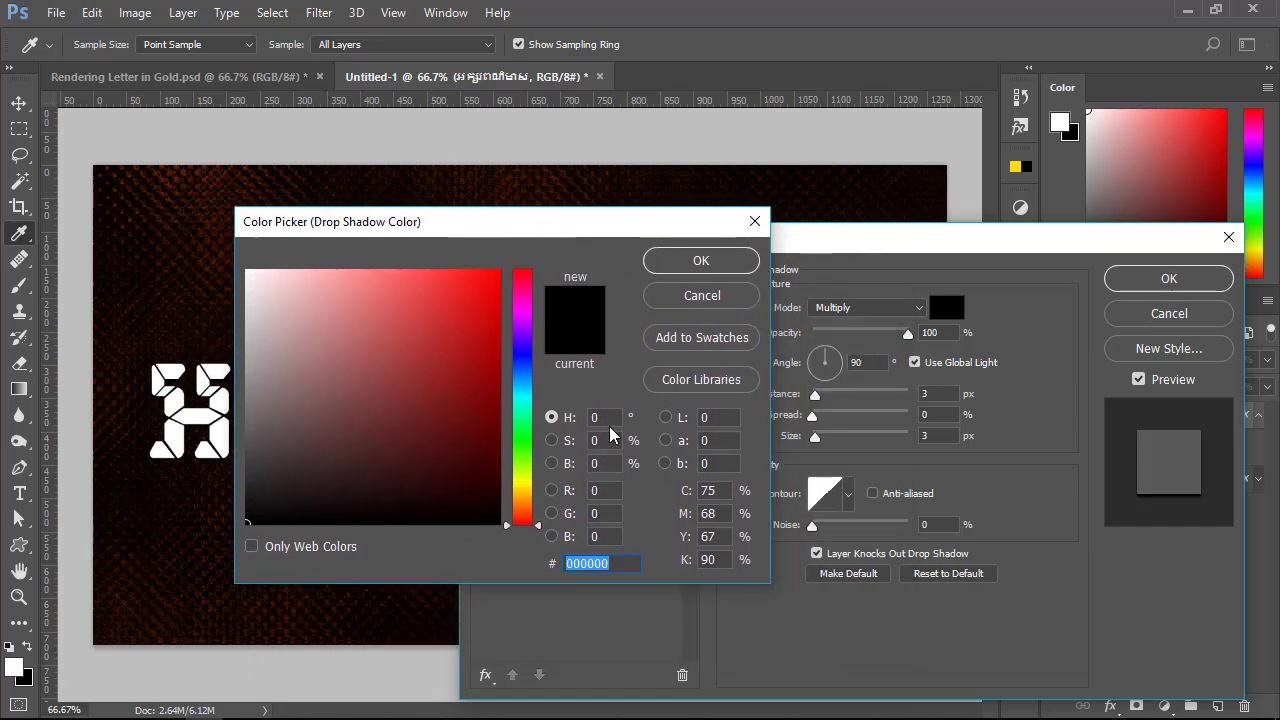
left_click(701, 260)
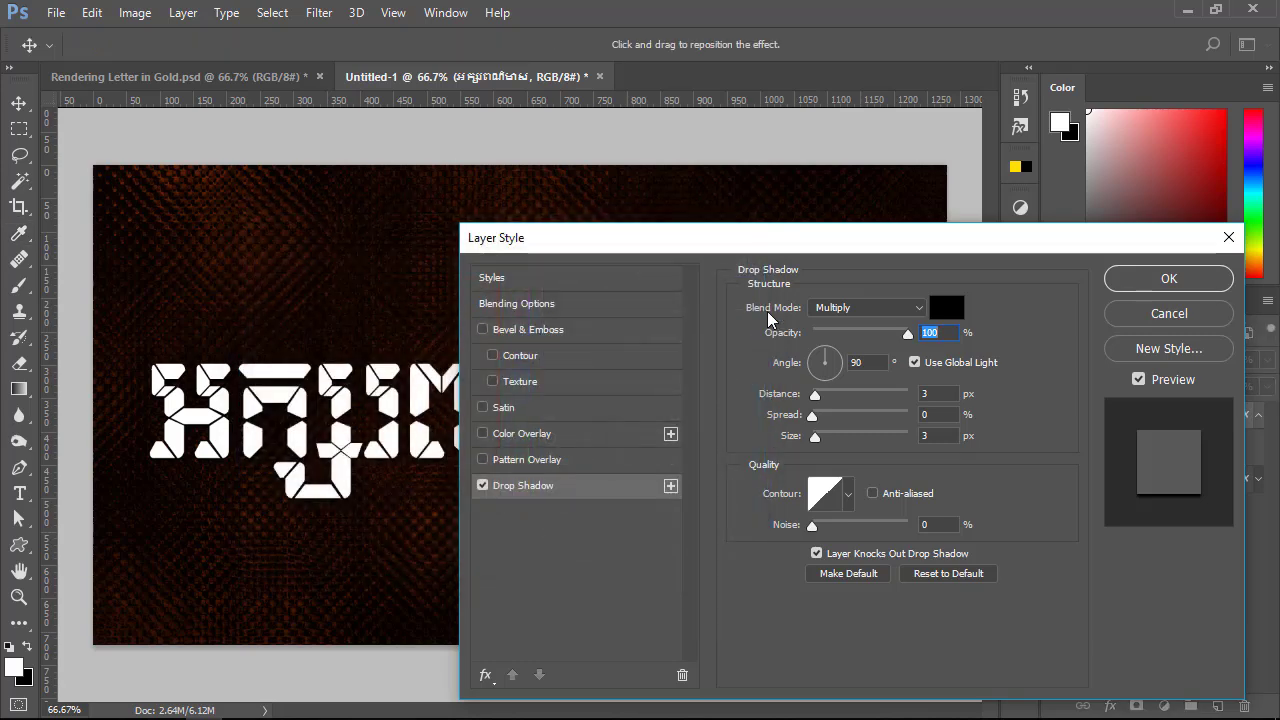
left_click(917, 312)
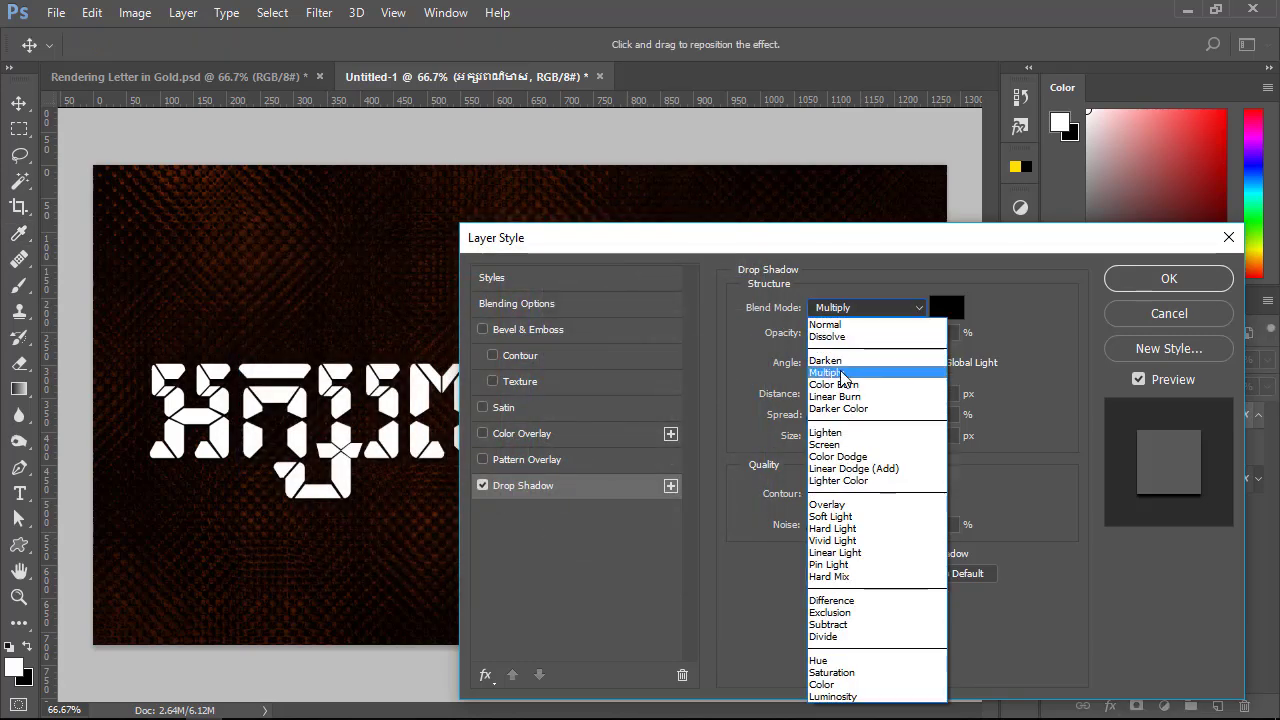
left_click(860, 372)
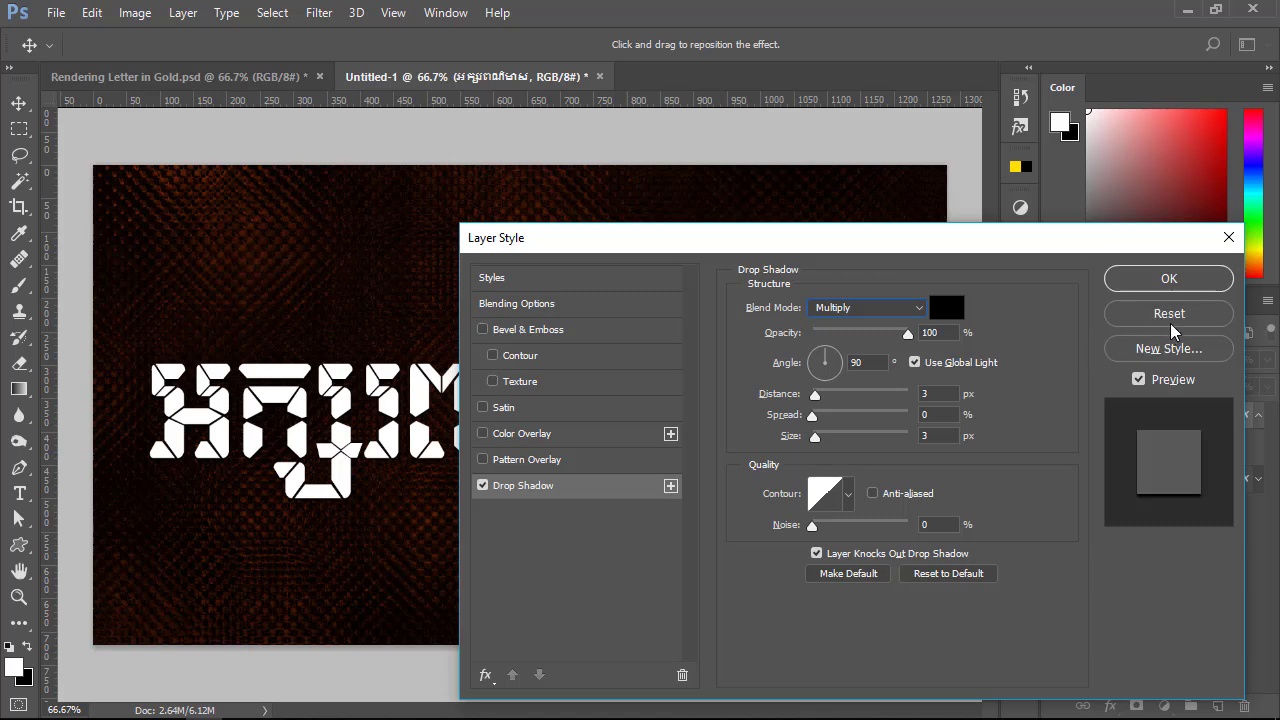
key("Tab")
left_click_drag(749, 246, 583, 223)
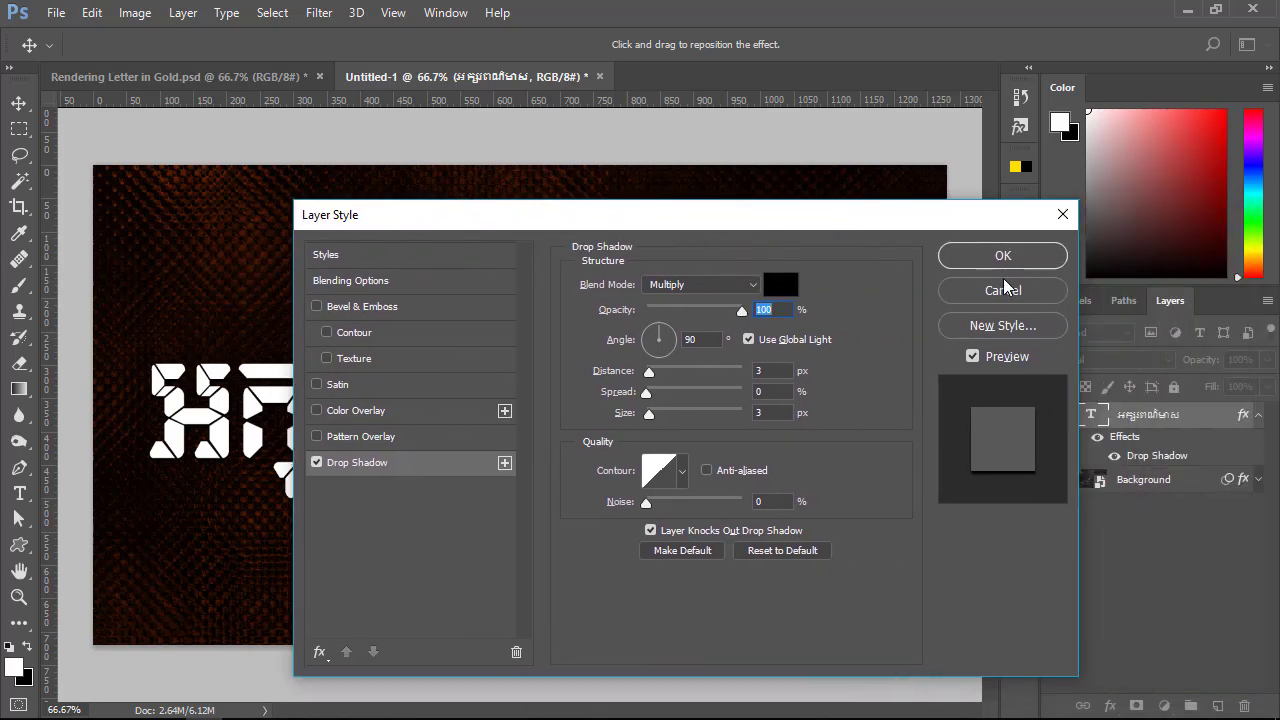
left_click(1003, 256)
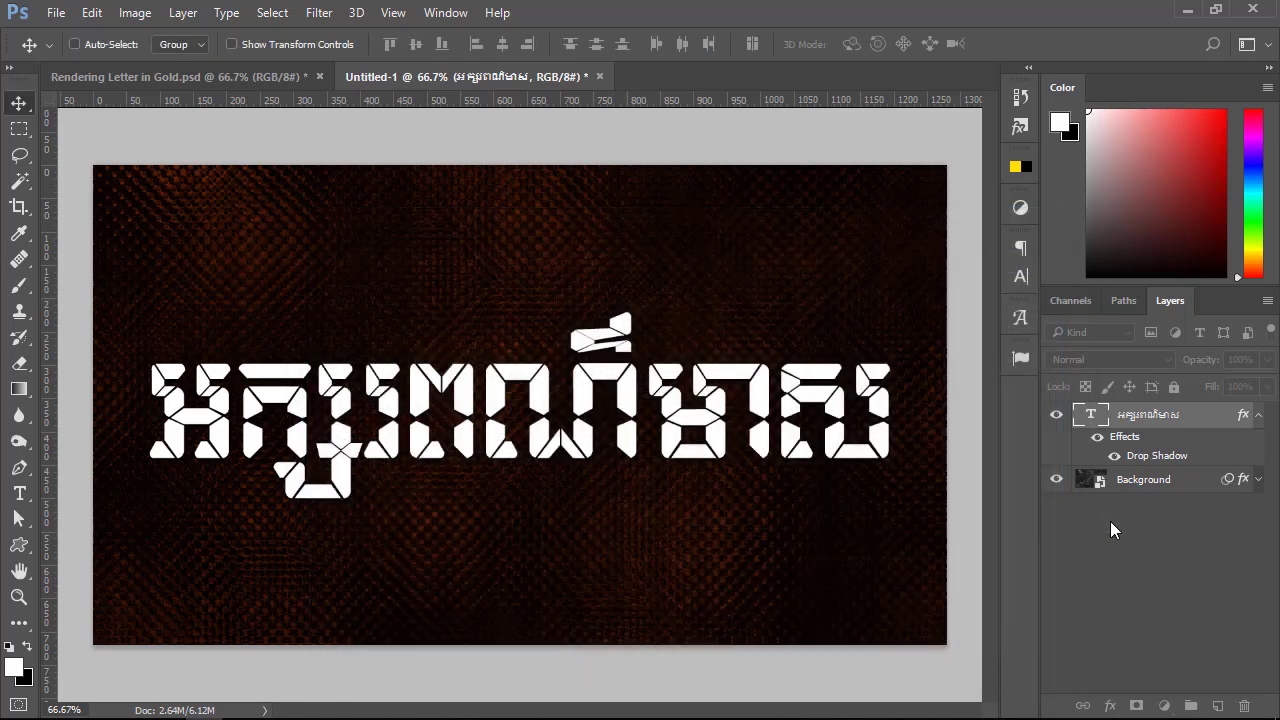
- Hide the rust Background and add a white-filled Layer 1 at the bottom of the stack
left_click(1056, 482)
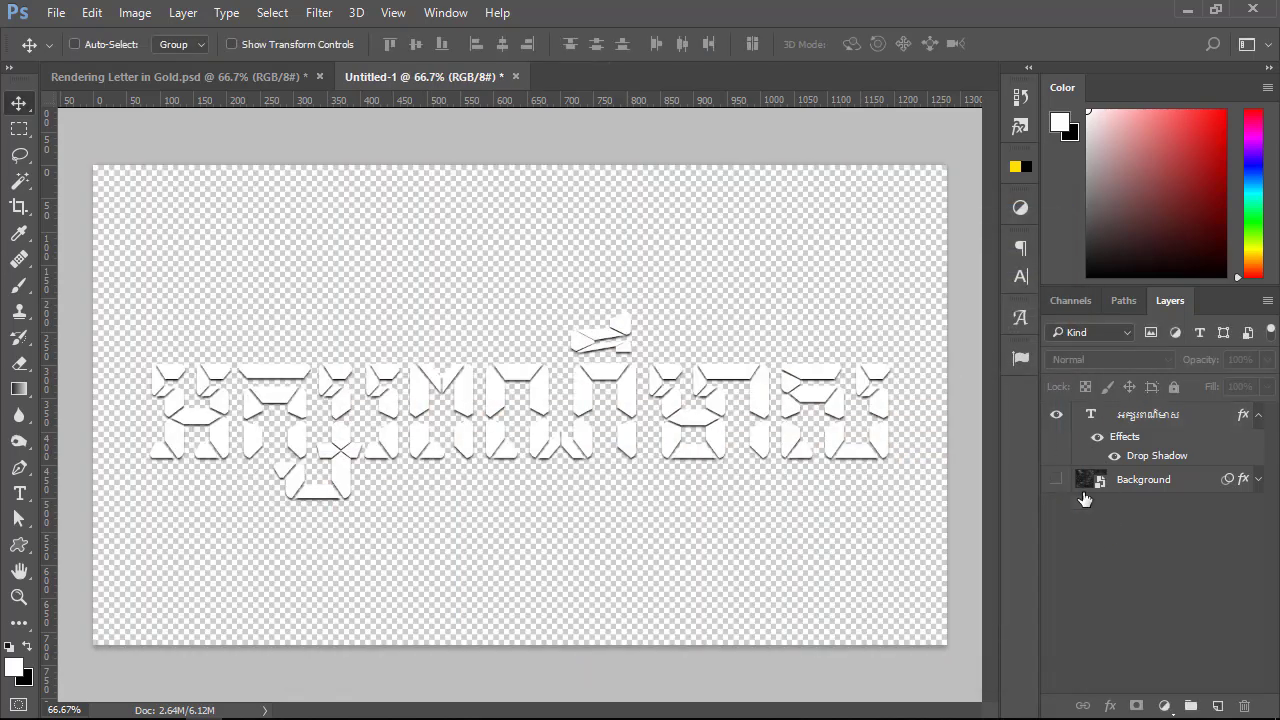
left_click(1217, 707)
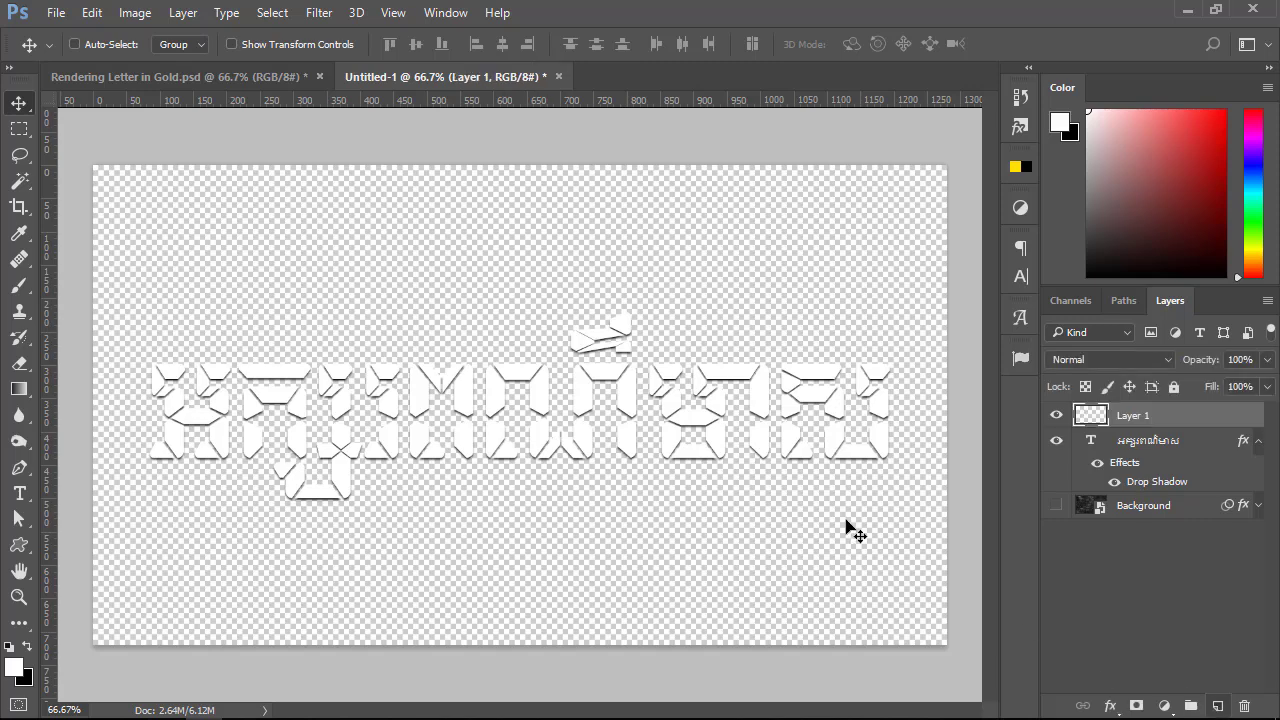
mouse_move(1127, 417)
left_mouse_down()
mouse_move(1133, 505)
mouse_move(1112, 533)
left_mouse_up()
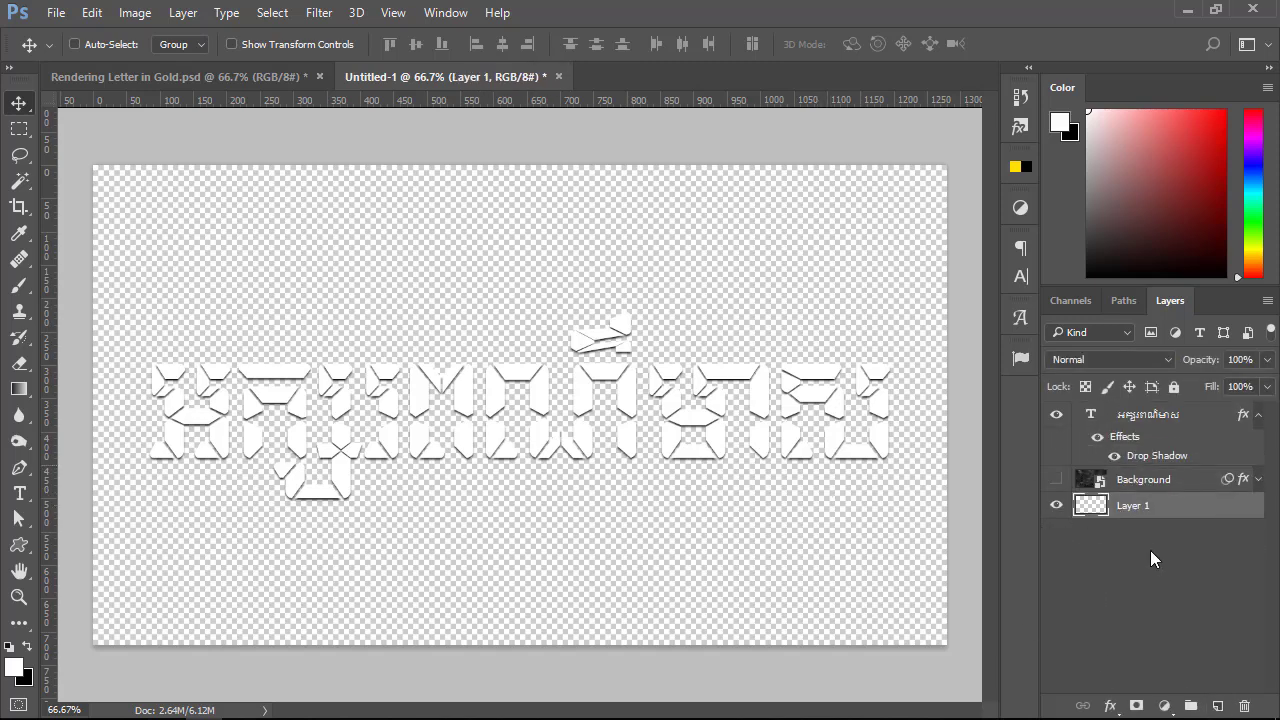
key("alt+BackSpace")
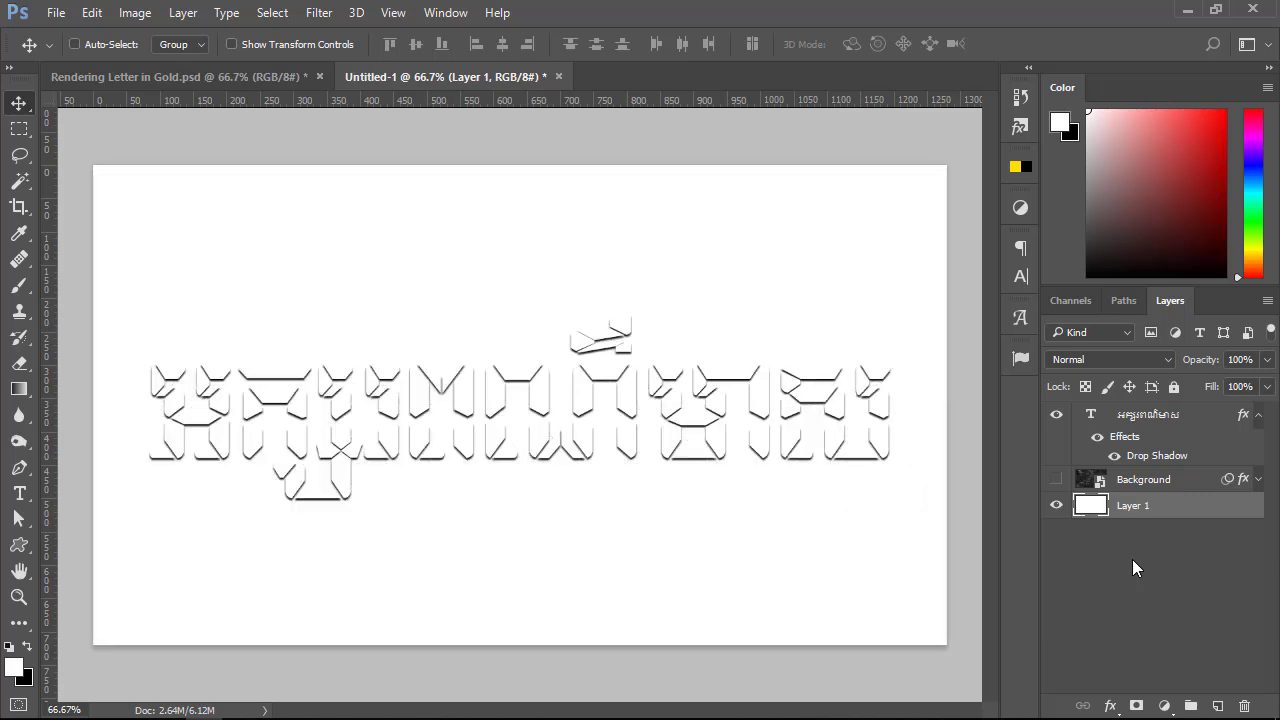
left_click(1132, 559)
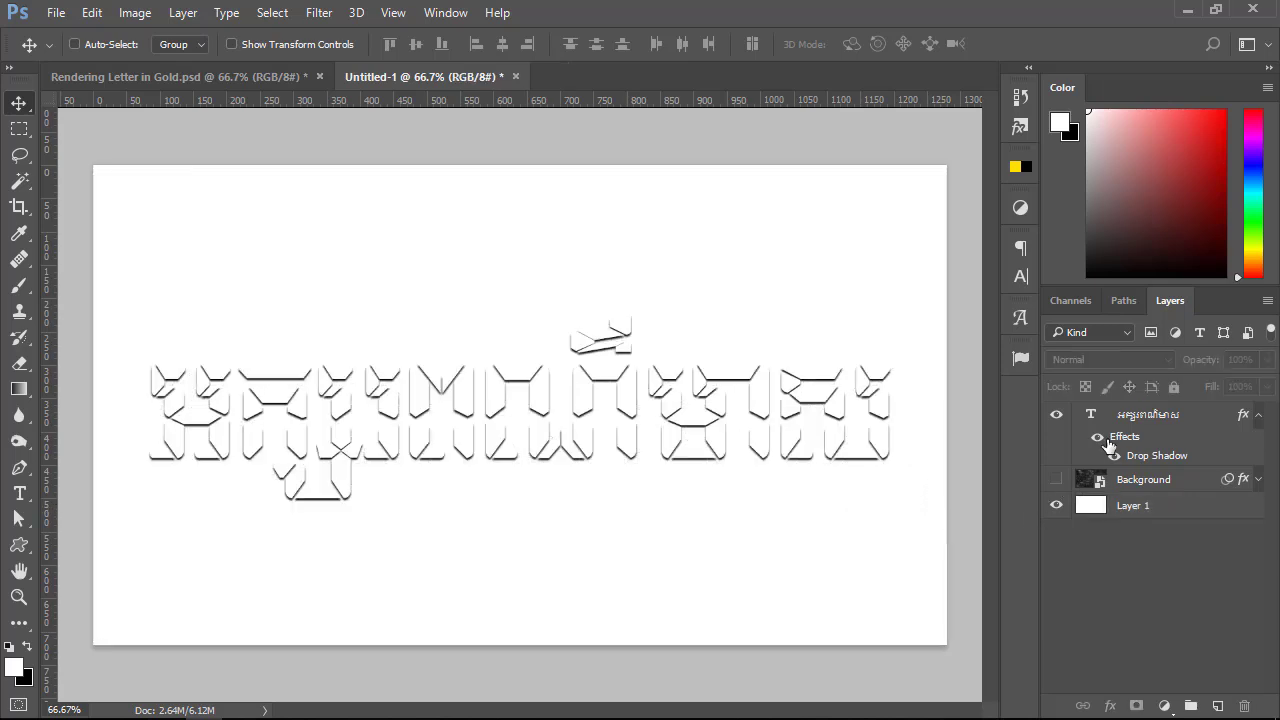
- Toggle the text effects and Background visibility to compare, leaving Background hidden
left_click(1098, 437)
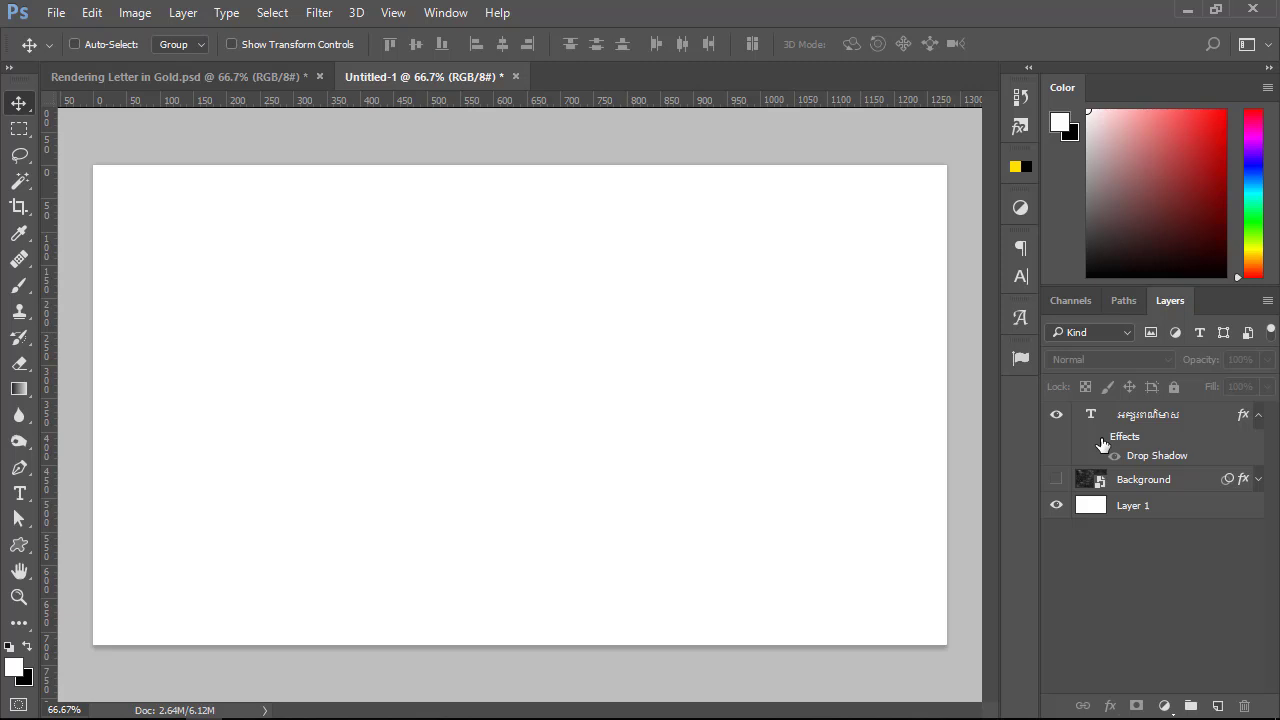
left_click(1099, 438)
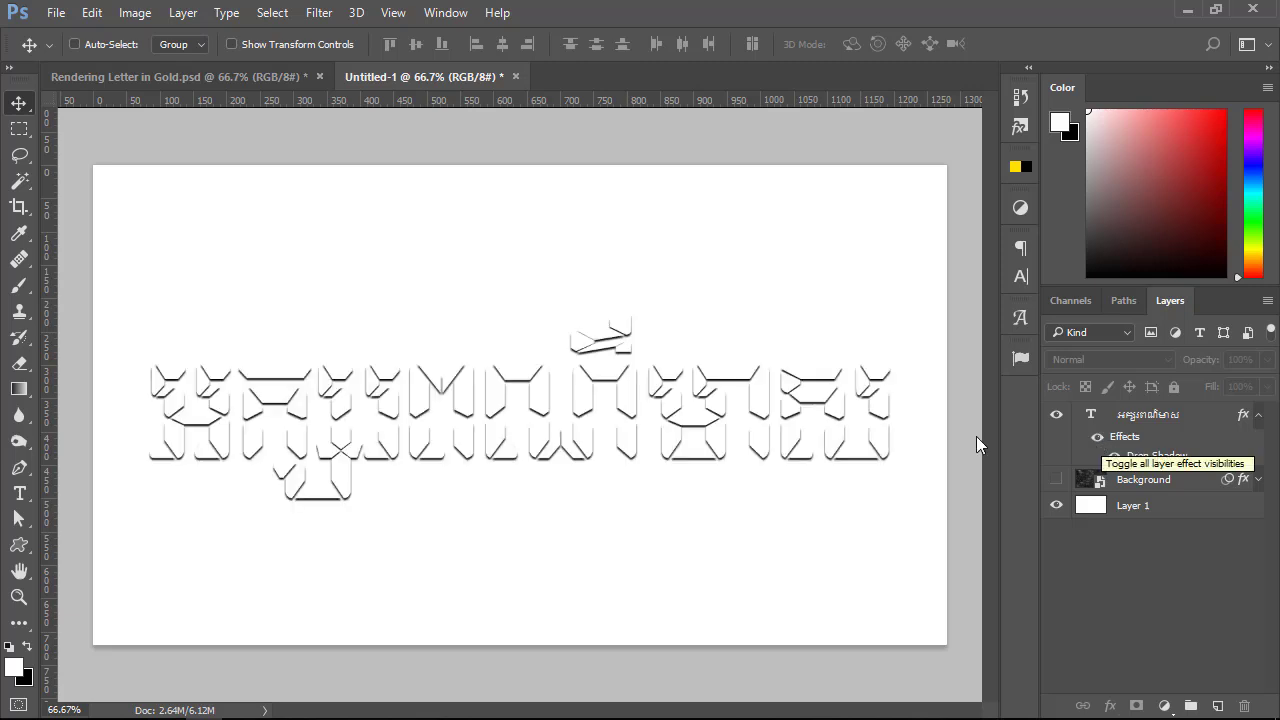
left_click(1056, 480)
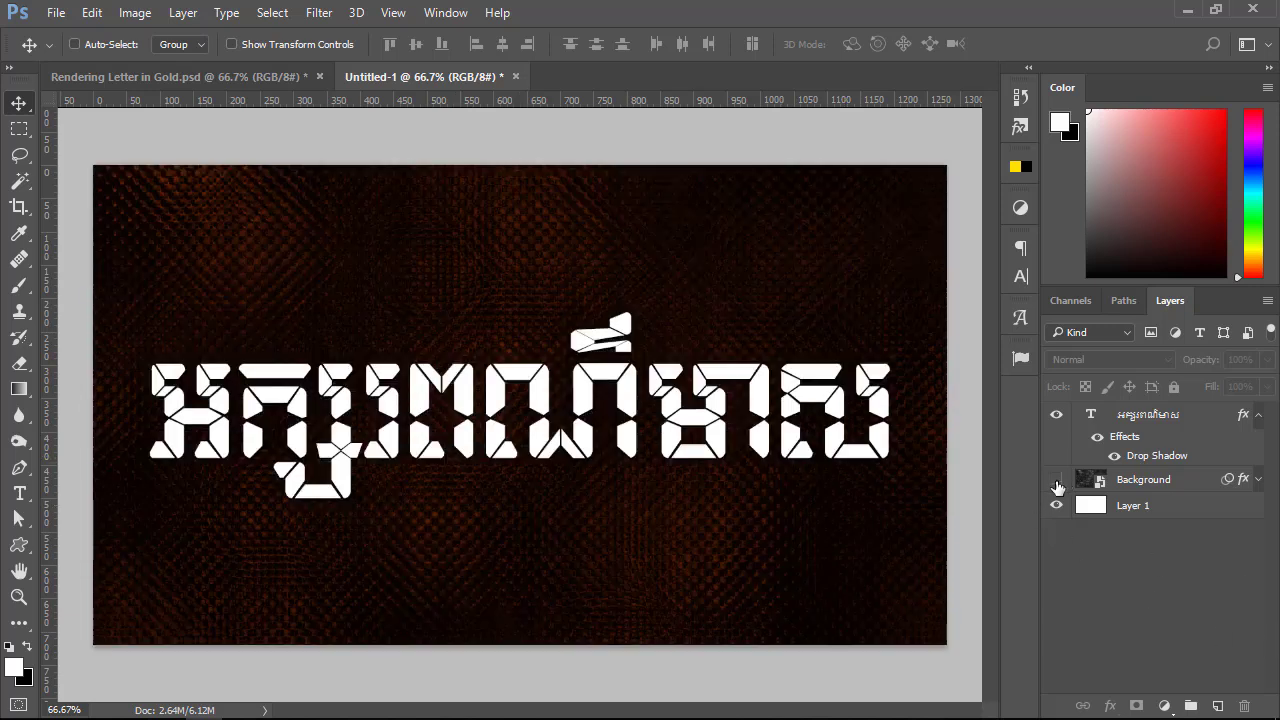
left_click(1056, 480)
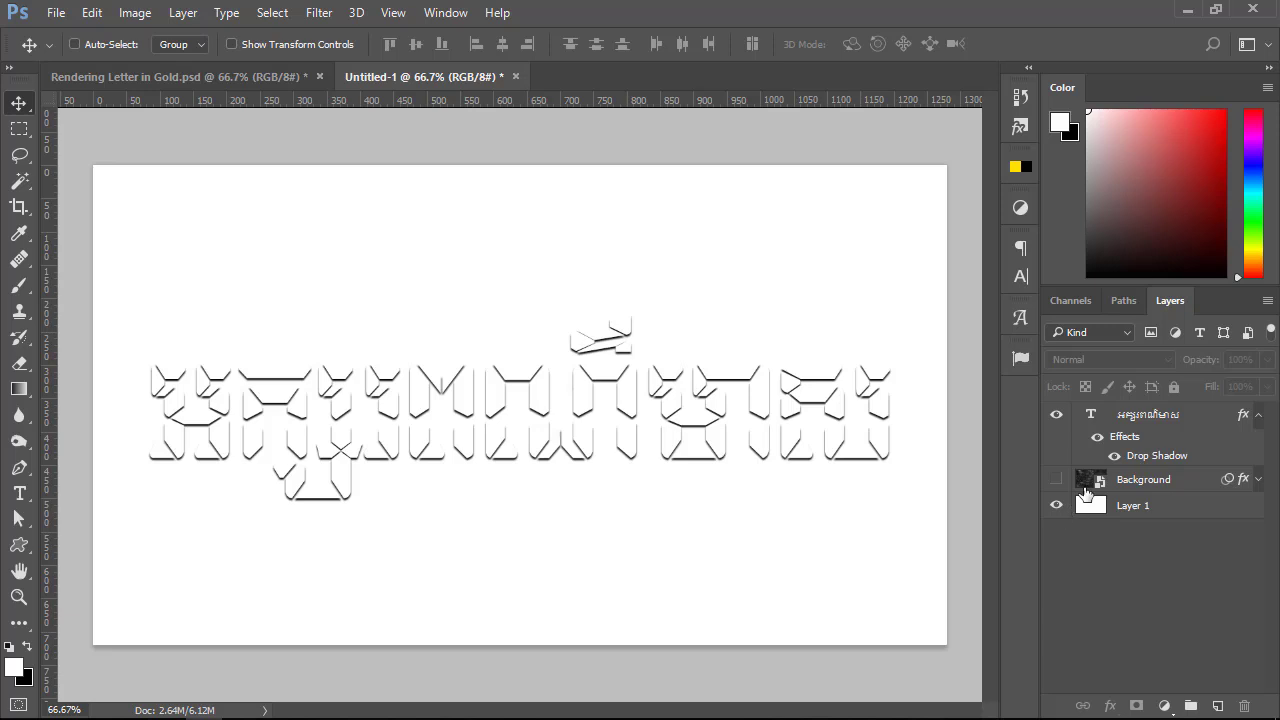
- Add a yellow Multiply Color Overlay at 78% opacity to the Khmer text layer
left_click(1140, 418)
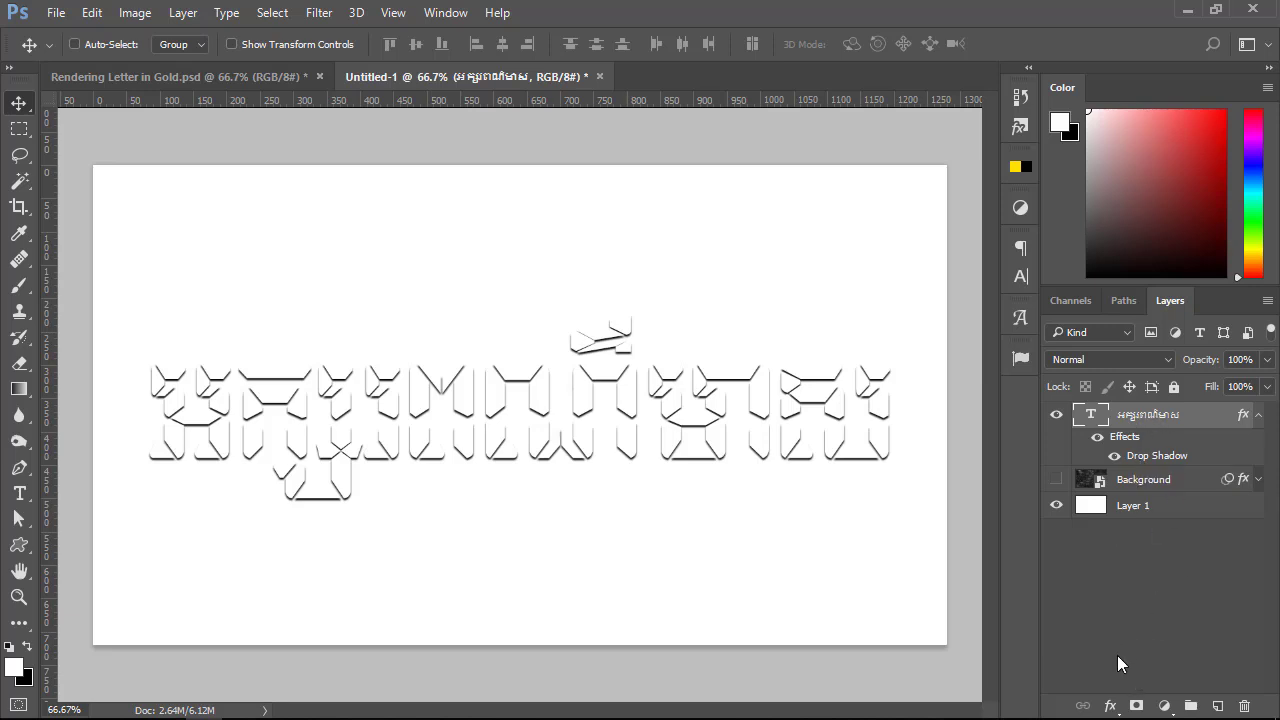
left_click(1110, 706)
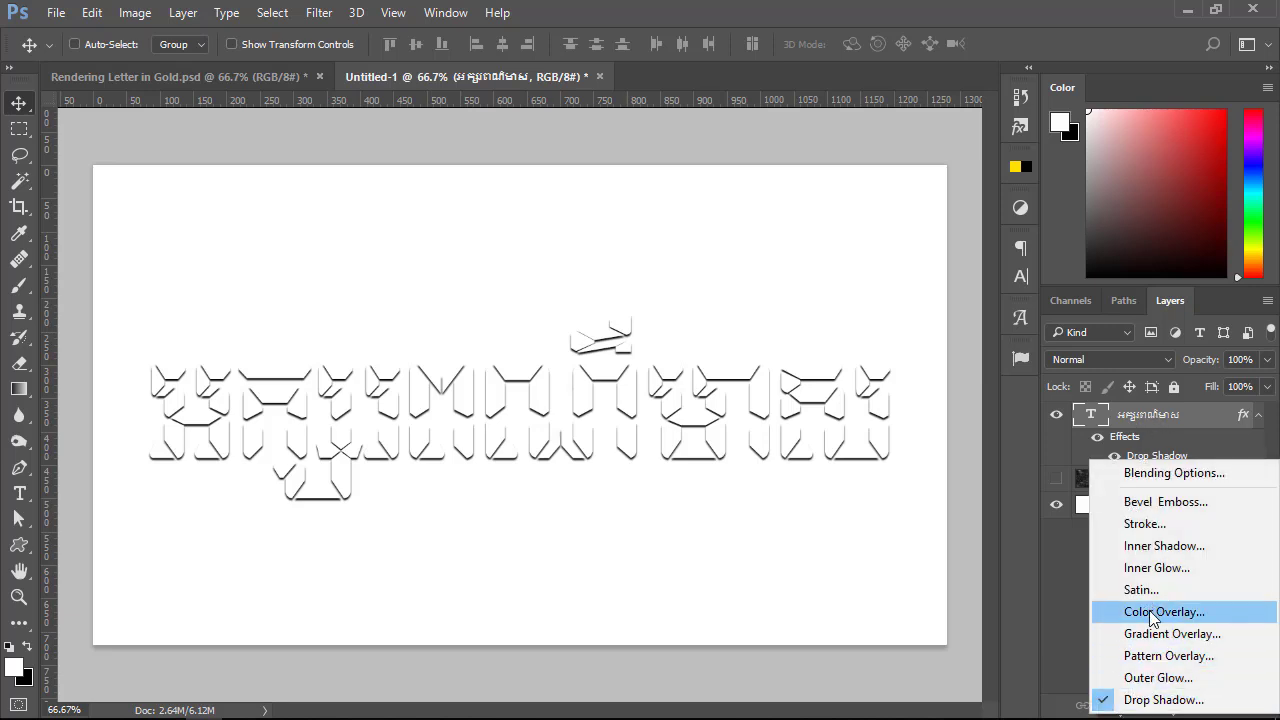
key("Escape")
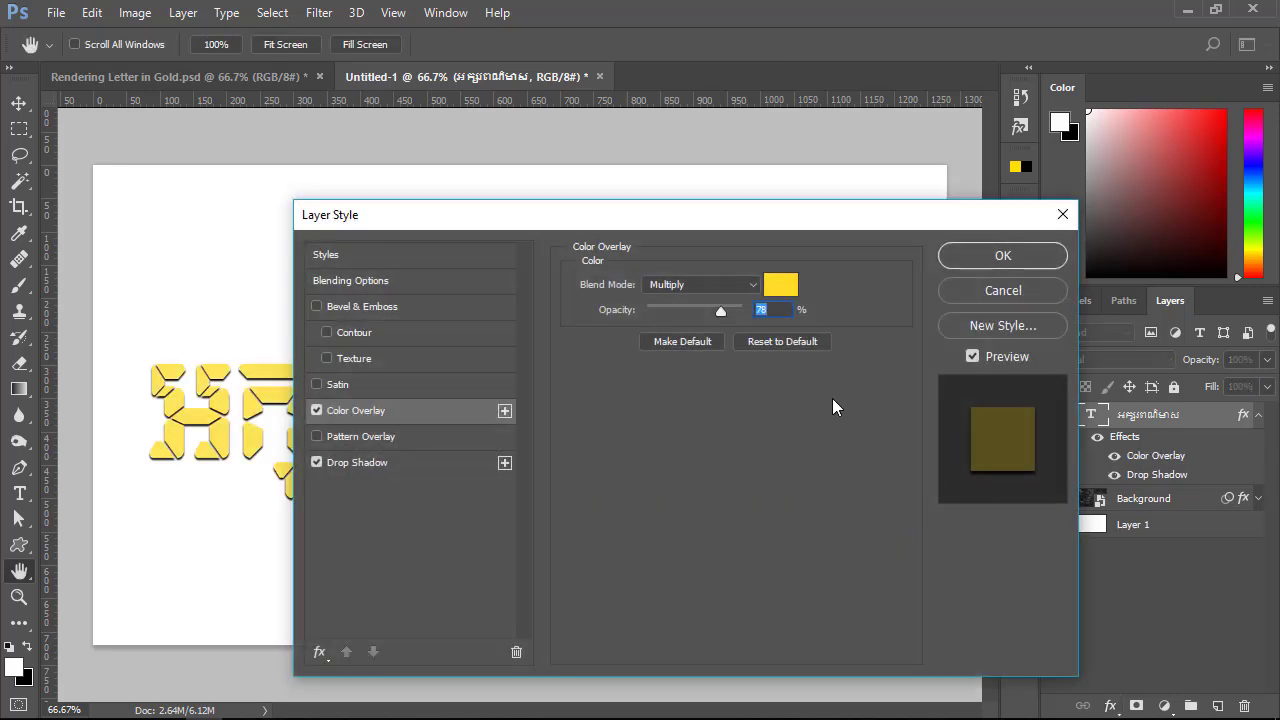
left_click_drag(580, 215, 665, 188)
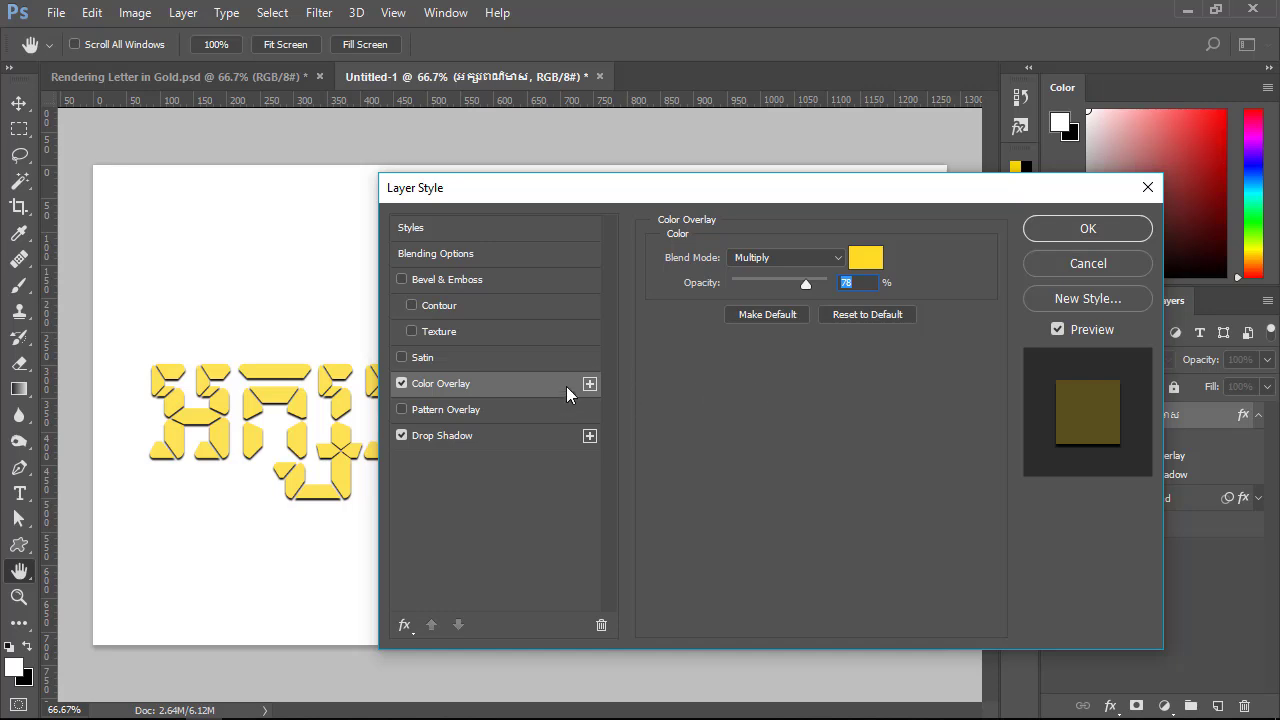
- Keep the overlay colour at yellow ffdb26 after checking its HSB and hex values
left_click(864, 260)
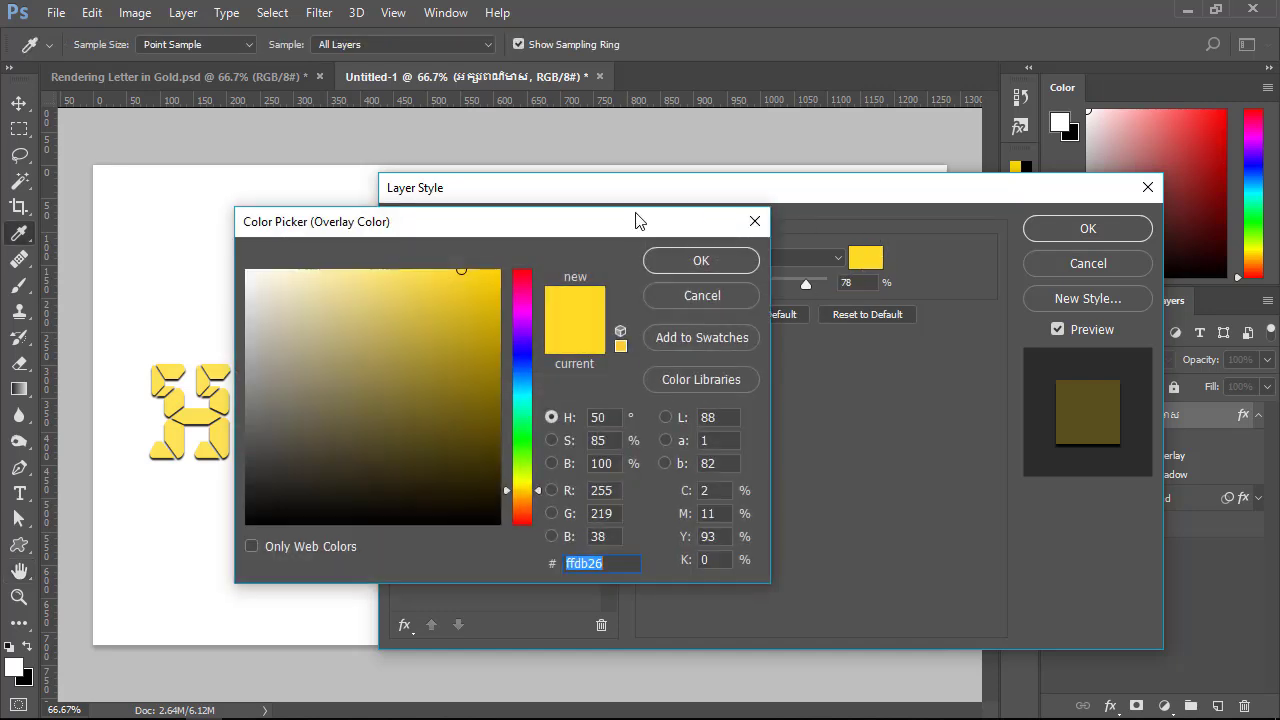
left_click_drag(638, 220, 920, 224)
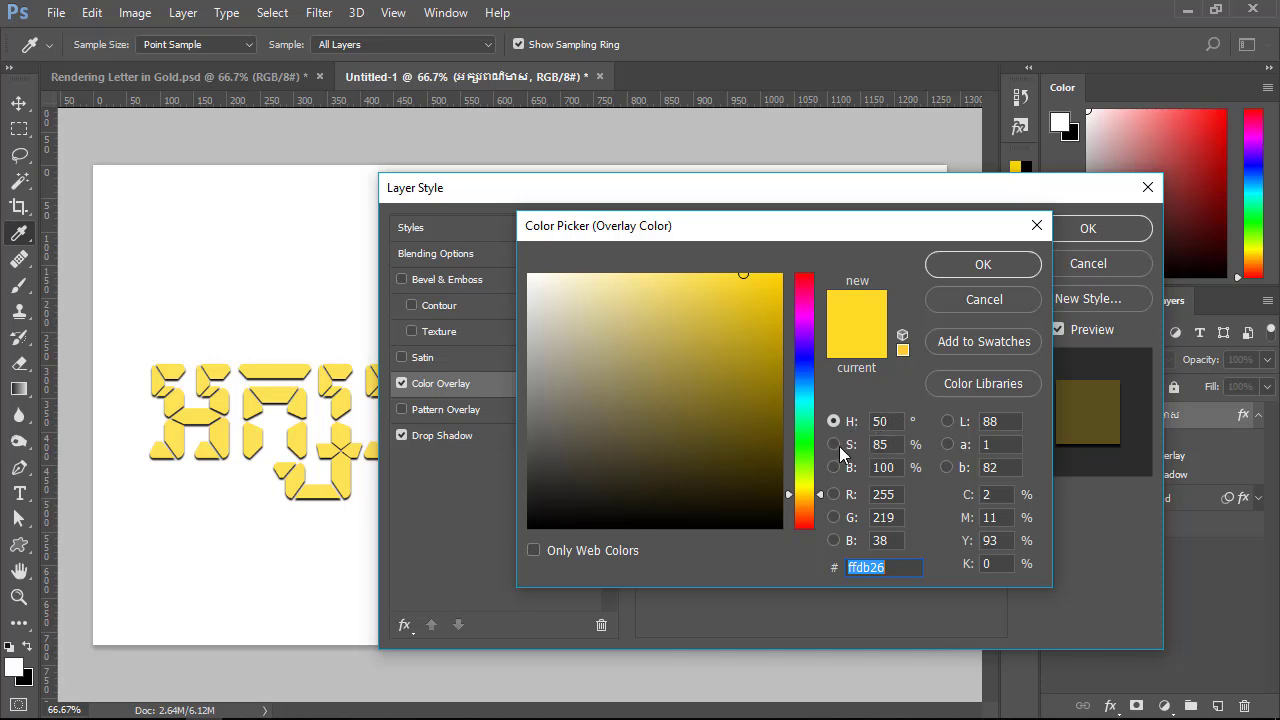
double_click(879, 446)
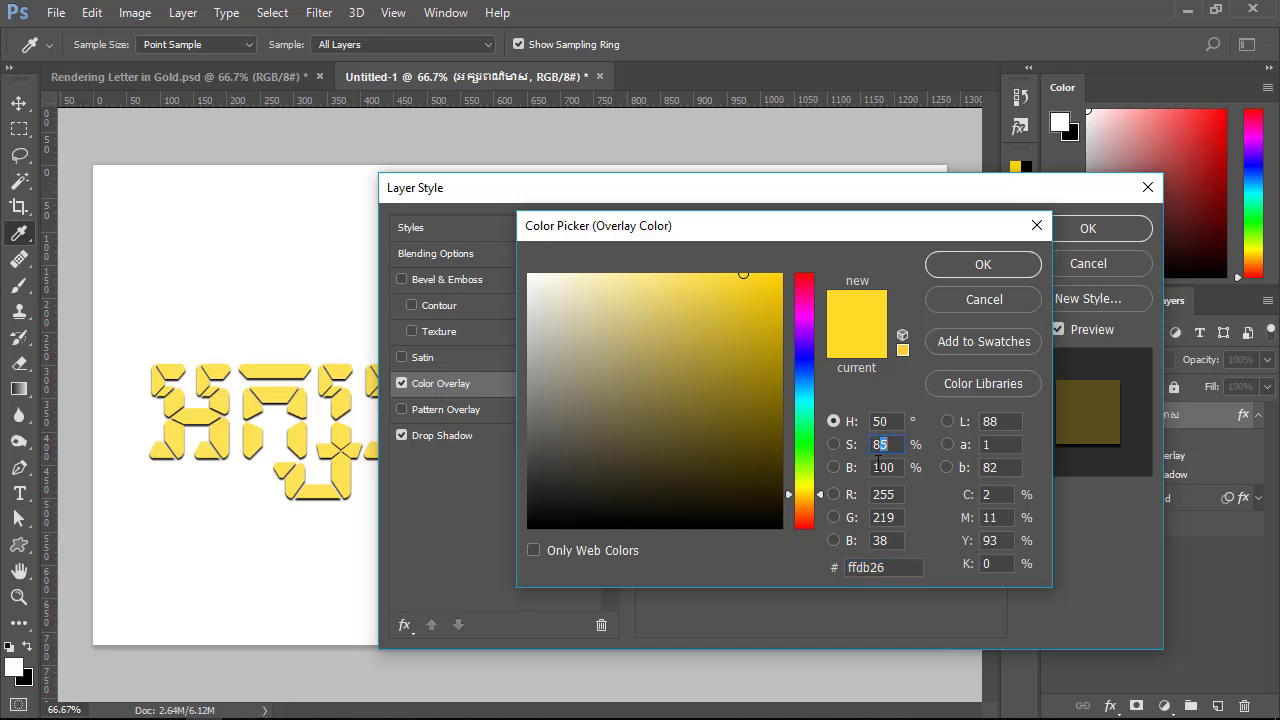
double_click(874, 468)
left_click_drag(886, 567, 843, 573)
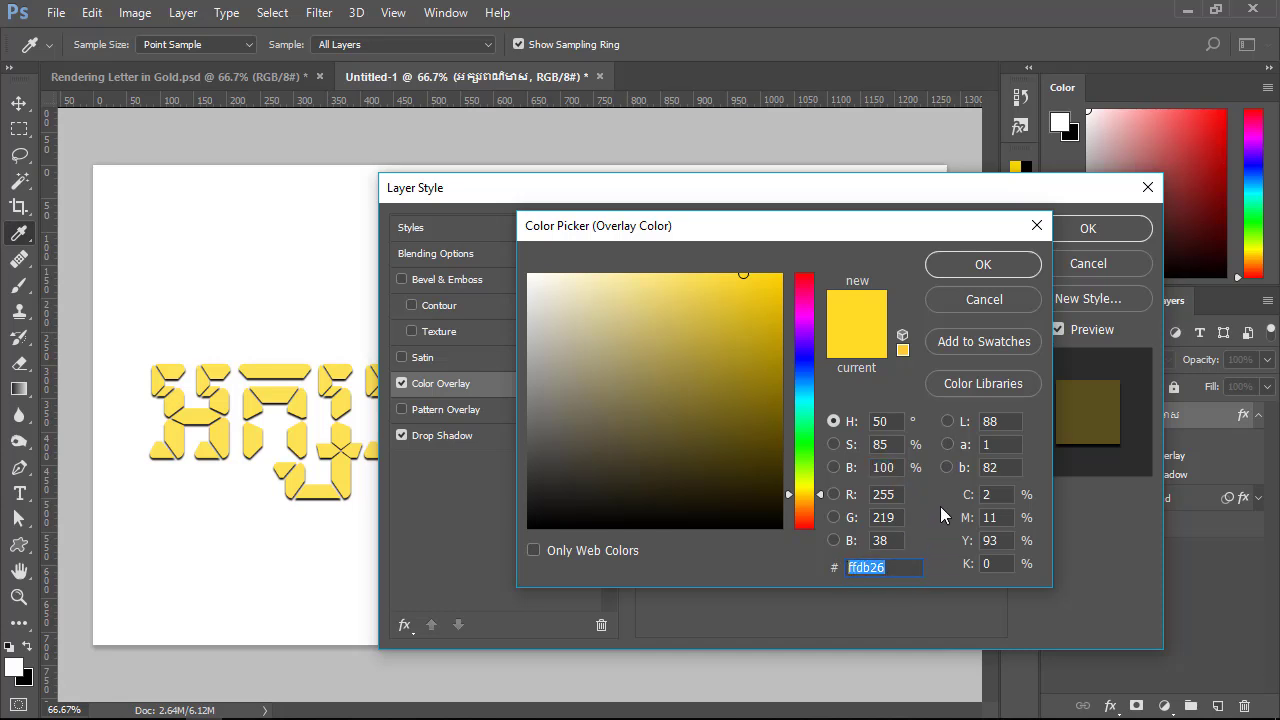
left_click(994, 268)
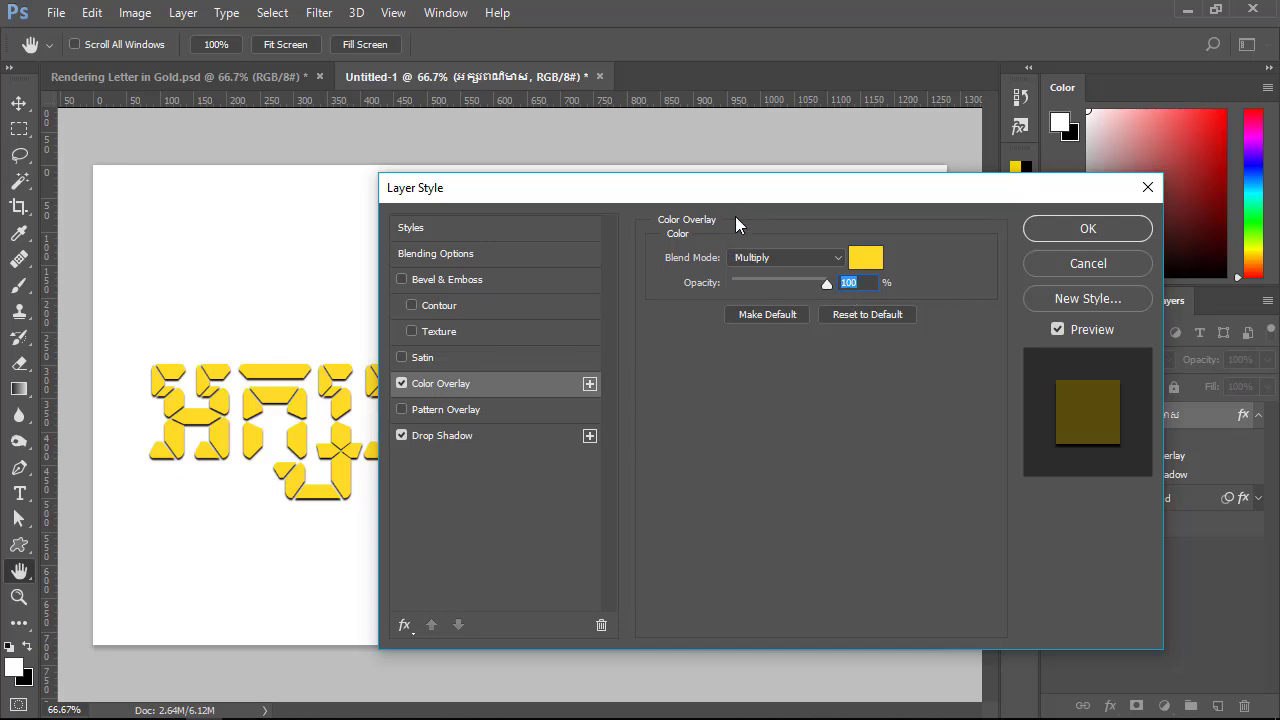
- Lower the text's Color Overlay opacity to 35% and apply it
left_click_drag(735, 188, 848, 184)
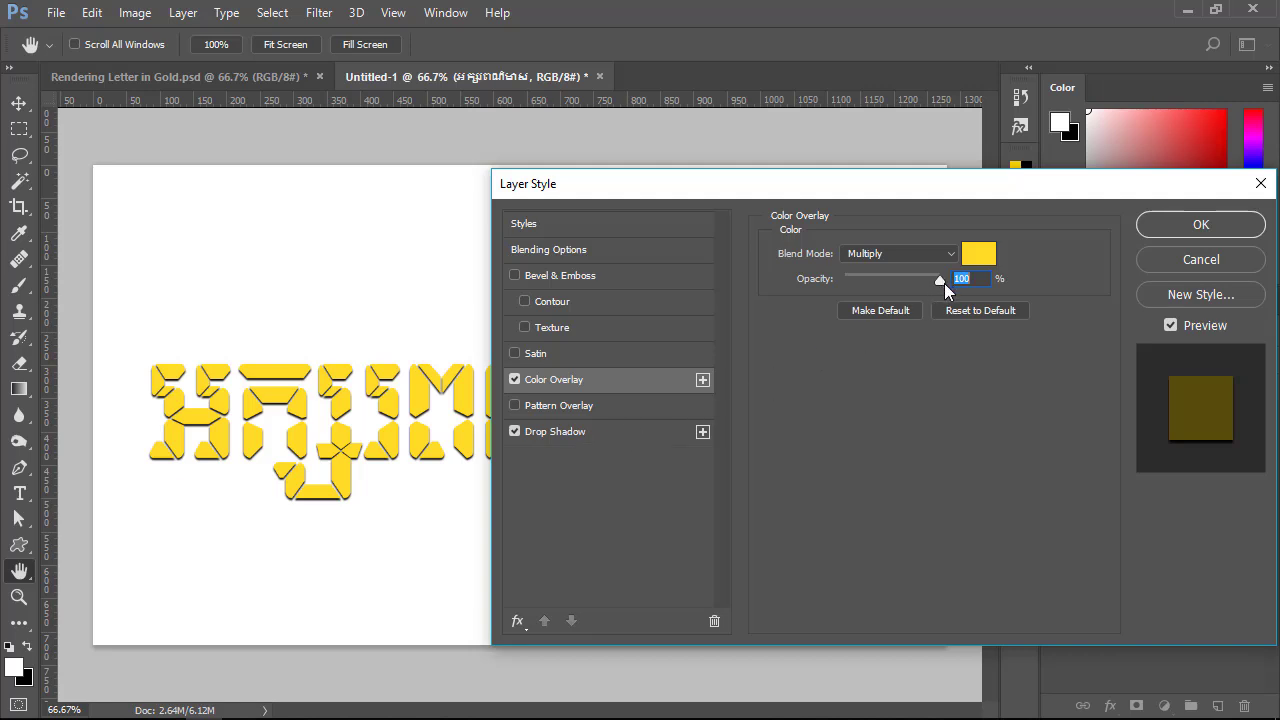
left_click_drag(938, 283, 901, 283)
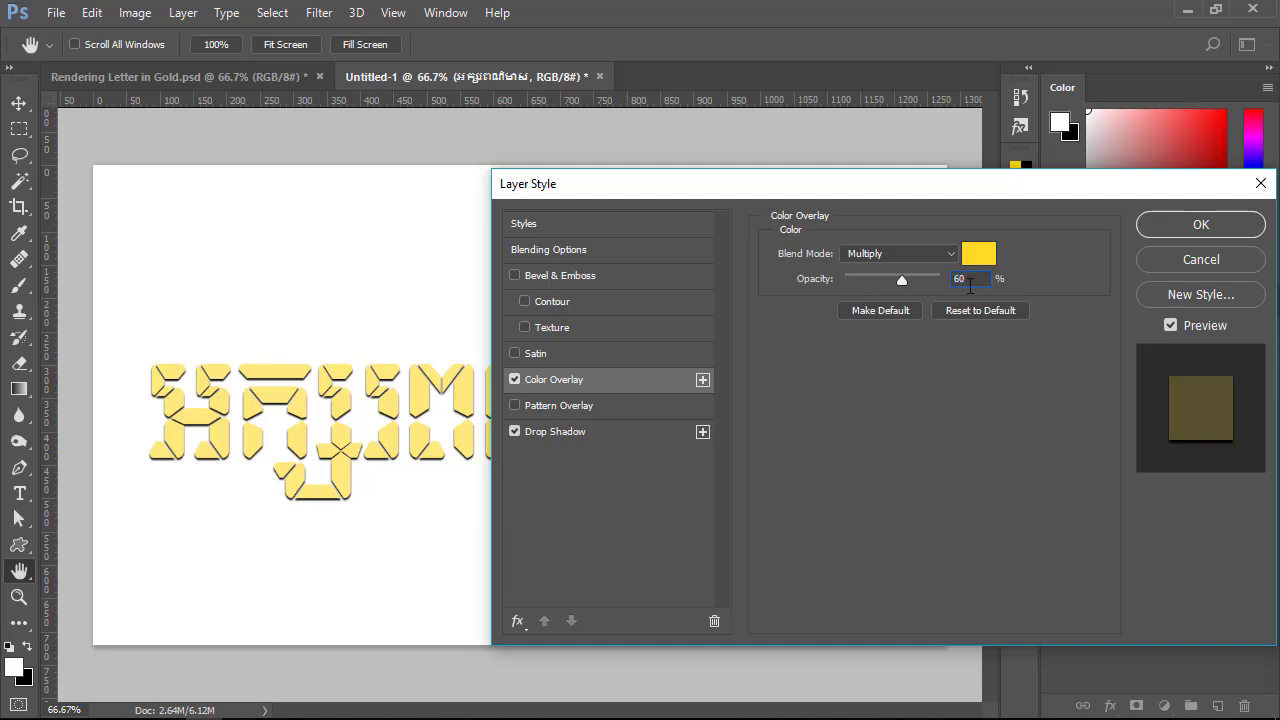
type("0")
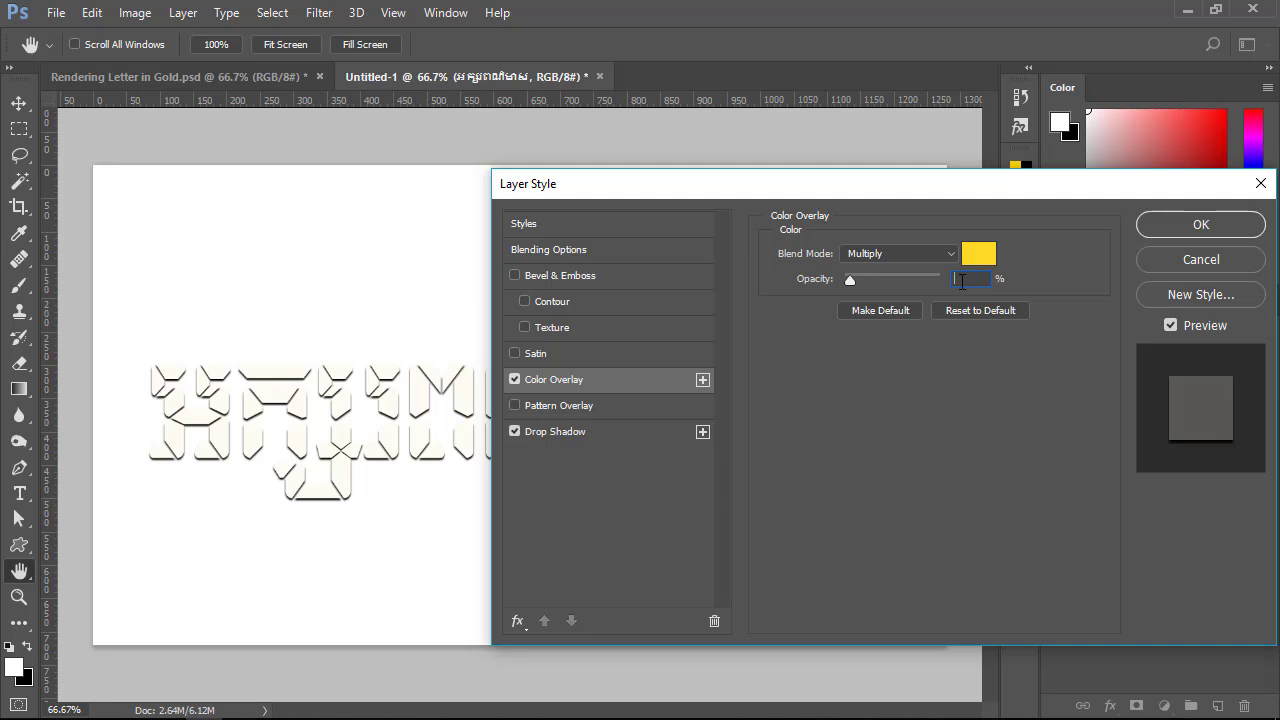
left_click_drag(852, 280, 867, 280)
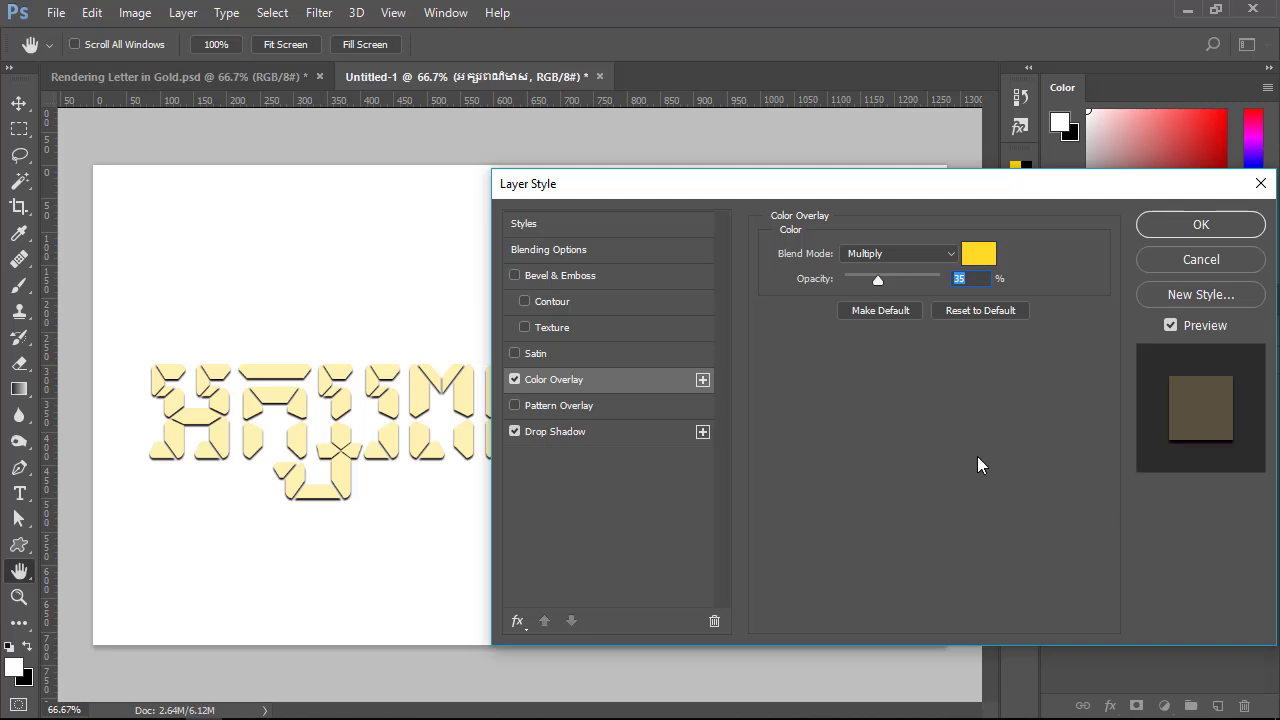
left_click(1229, 226)
- Compare with Rendering Letter in Gold, return to Untitled-1, and bring up the layer effects list
left_click(228, 80)
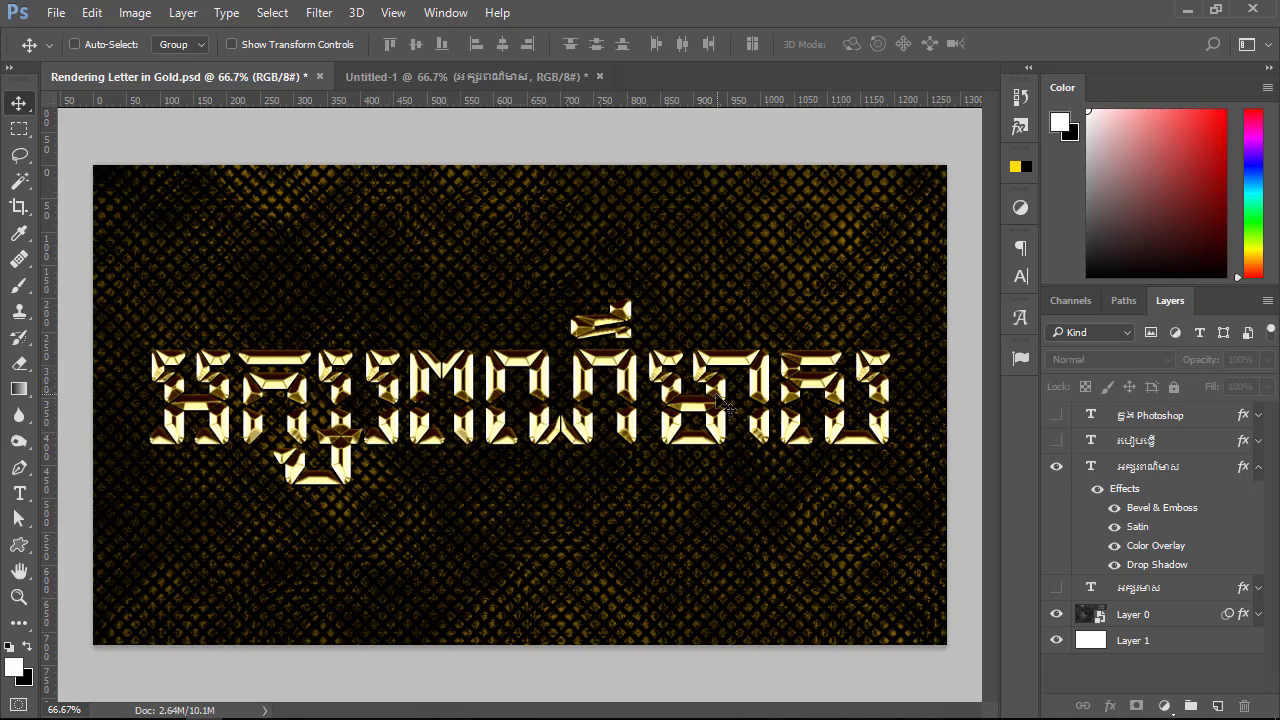
left_click(497, 72)
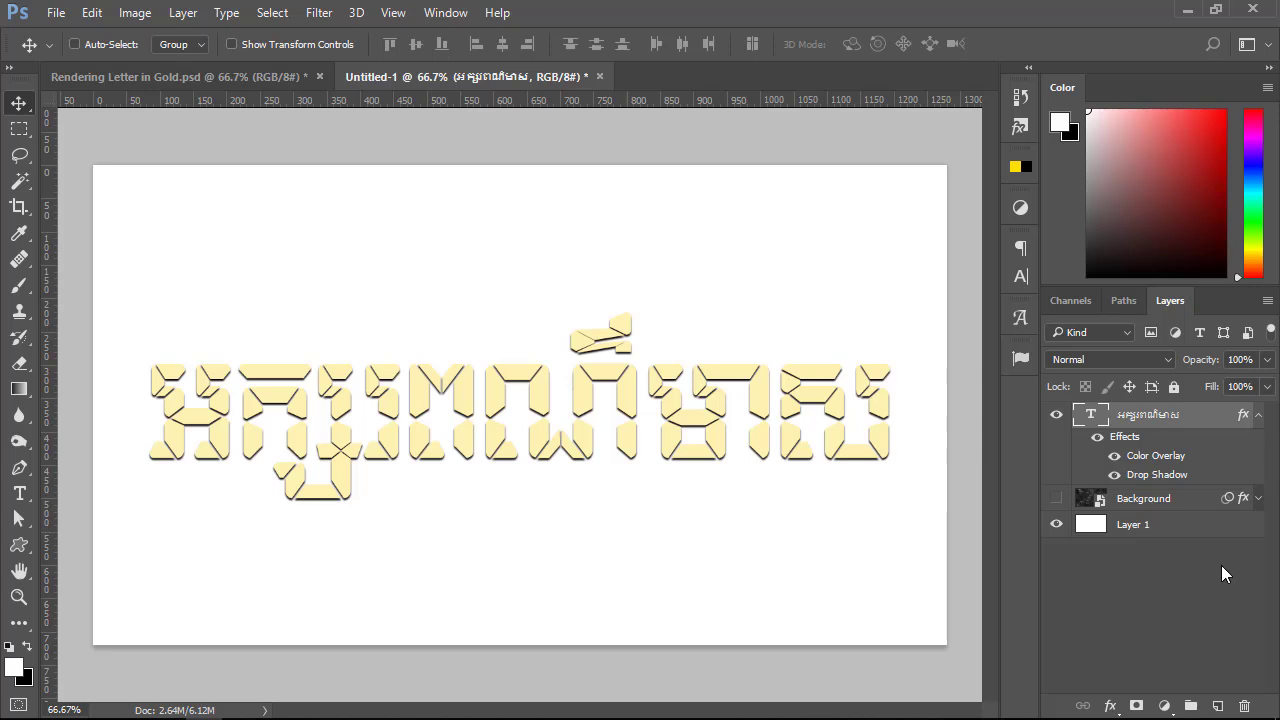
left_click(1110, 706)
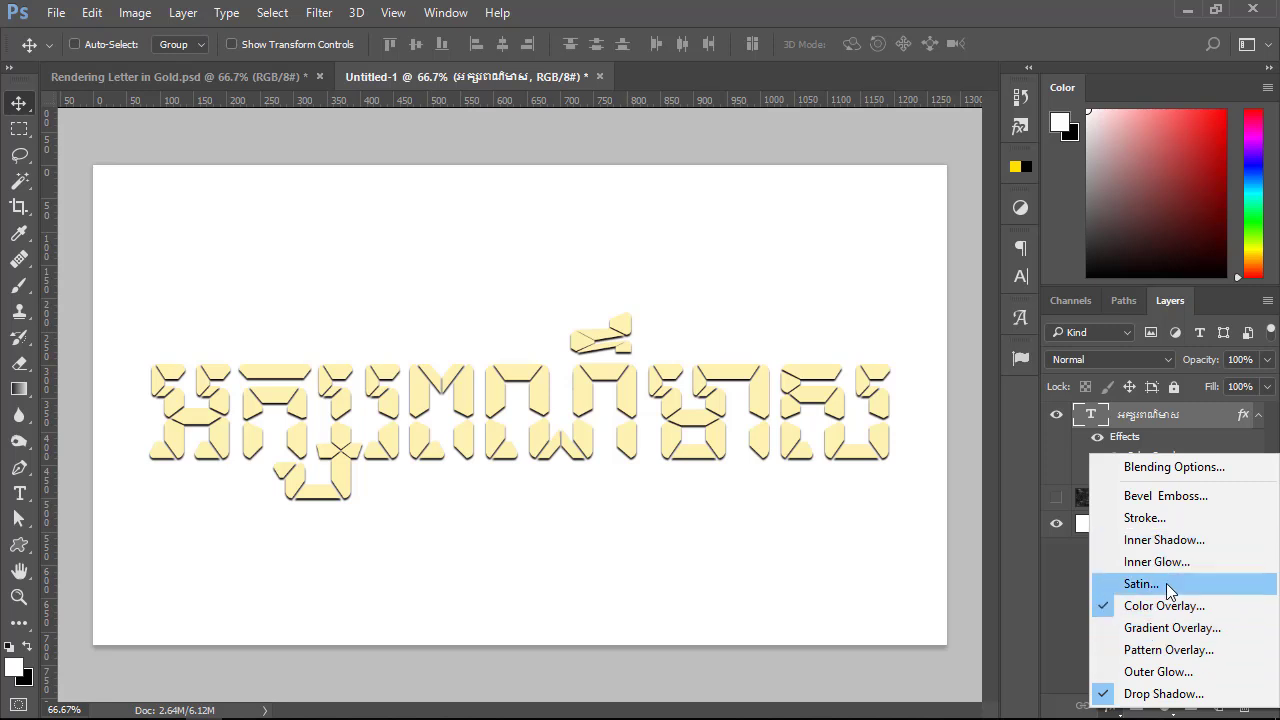
- Add Bevel & Emboss with Inner Bevel, Chisel Hard, 250% depth, 11 px size, direction Down
left_click(1162, 501)
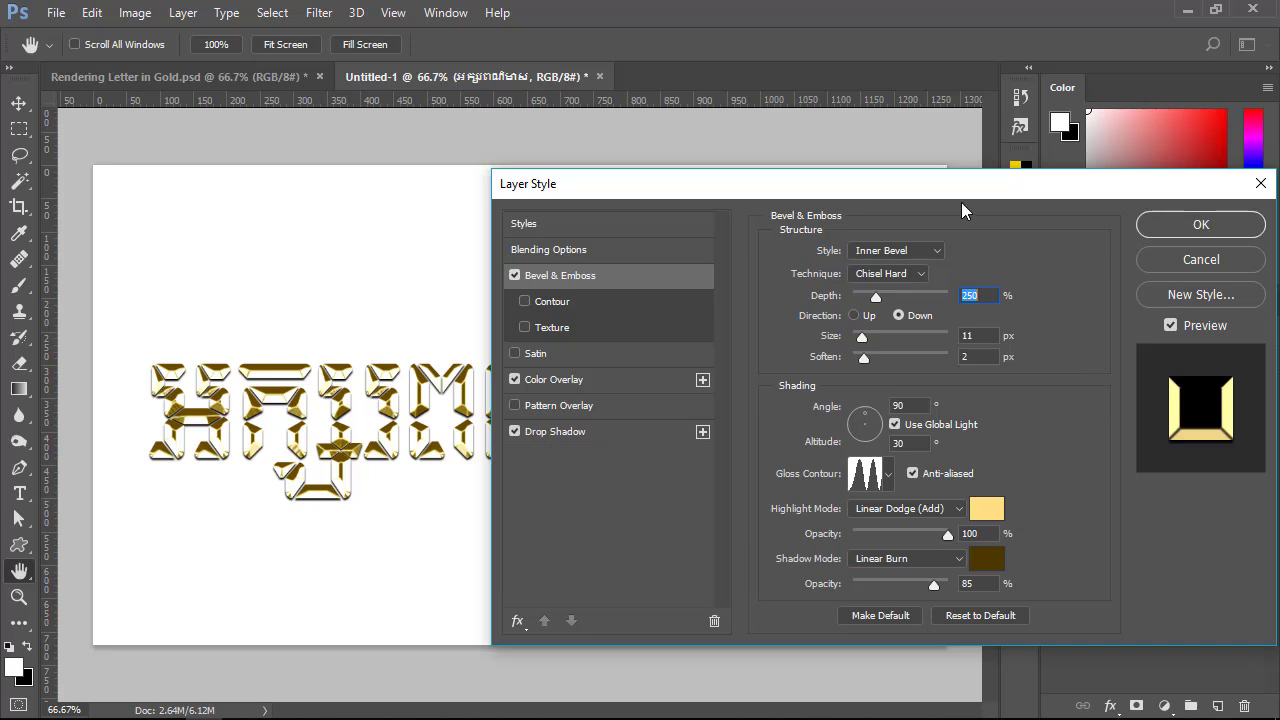
mouse_move(738, 190)
left_mouse_down()
mouse_move(674, 194)
mouse_move(717, 171)
left_mouse_up()
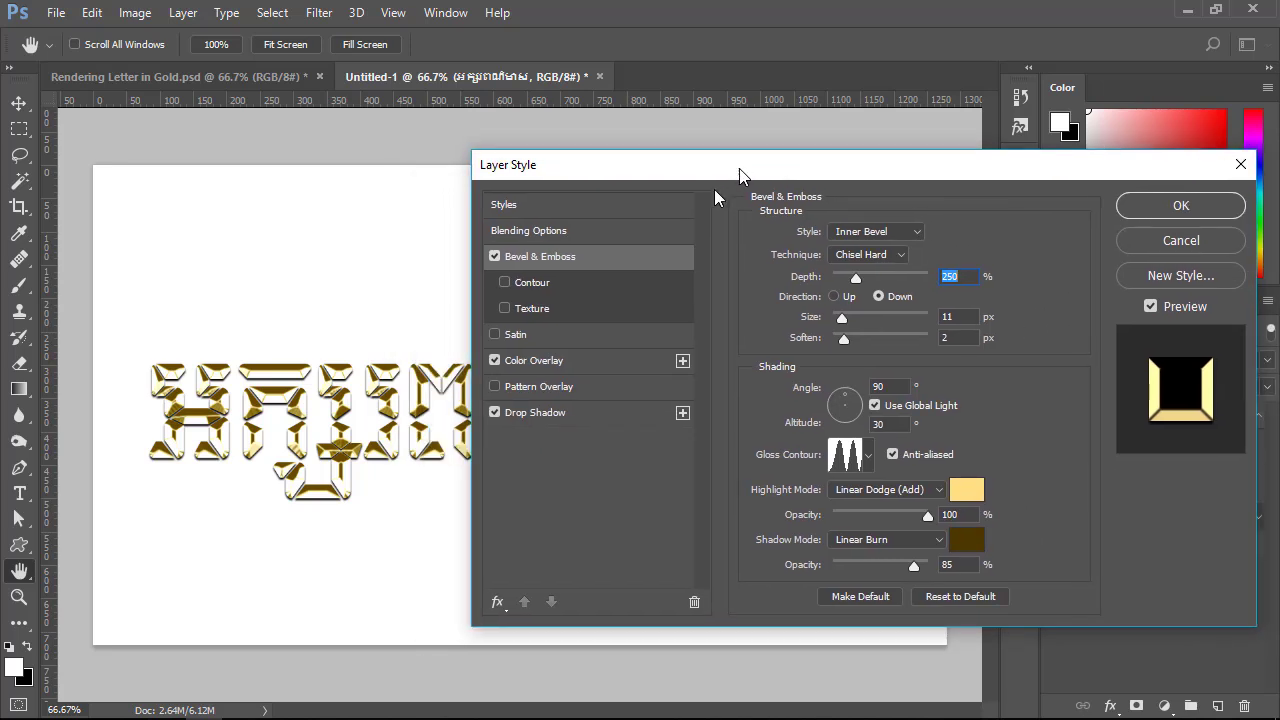
left_click(880, 232)
left_click(869, 257)
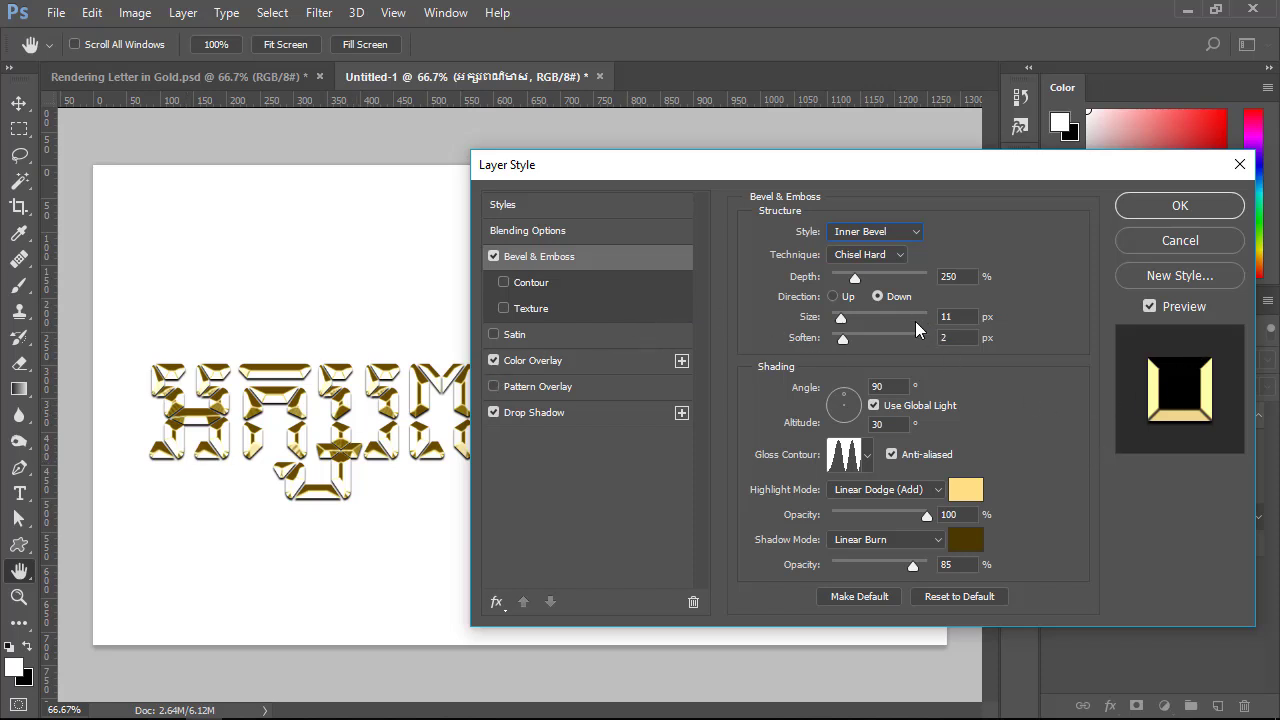
left_click(832, 296)
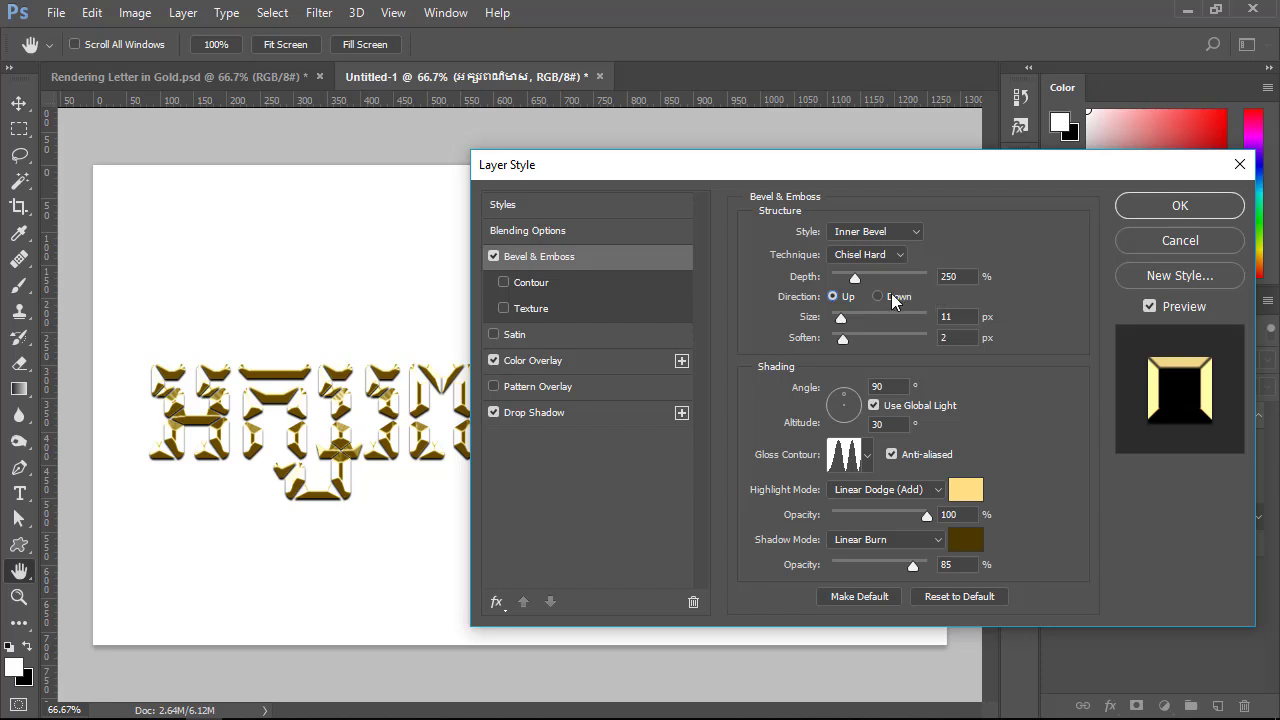
left_click(878, 296)
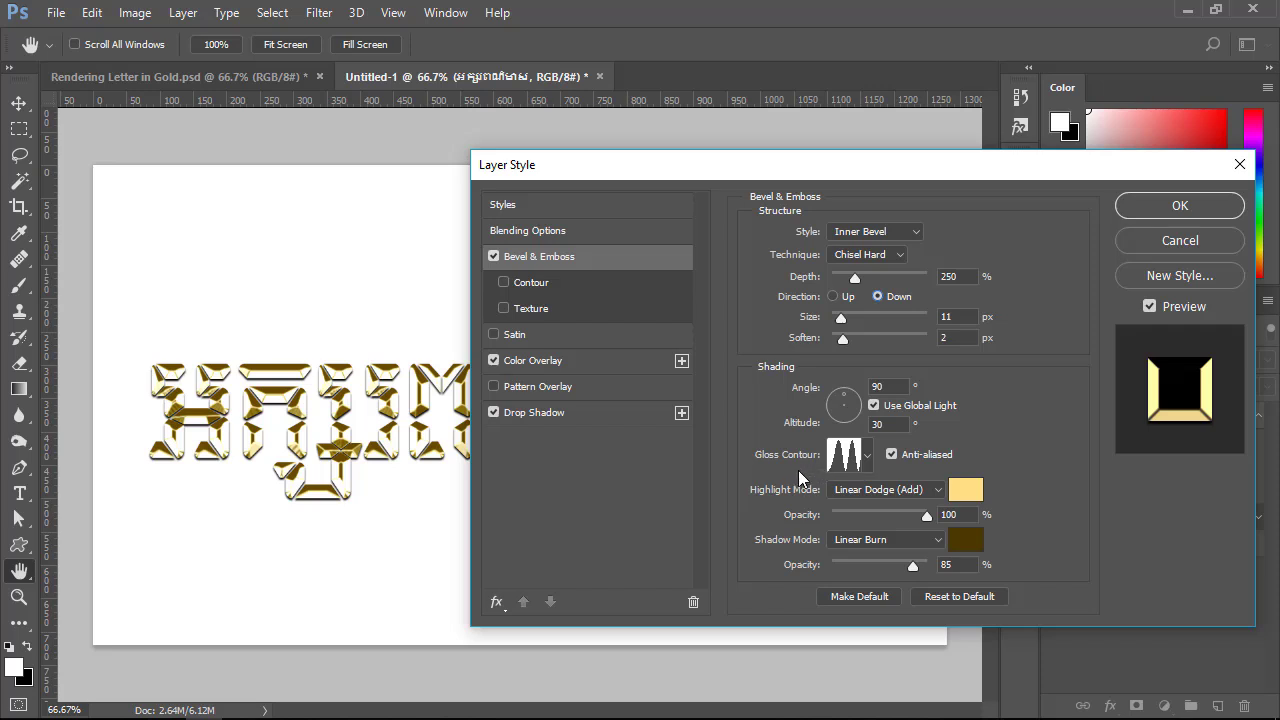
- Browse the gloss contour presets and apply the Linear gloss contour
left_click(867, 458)
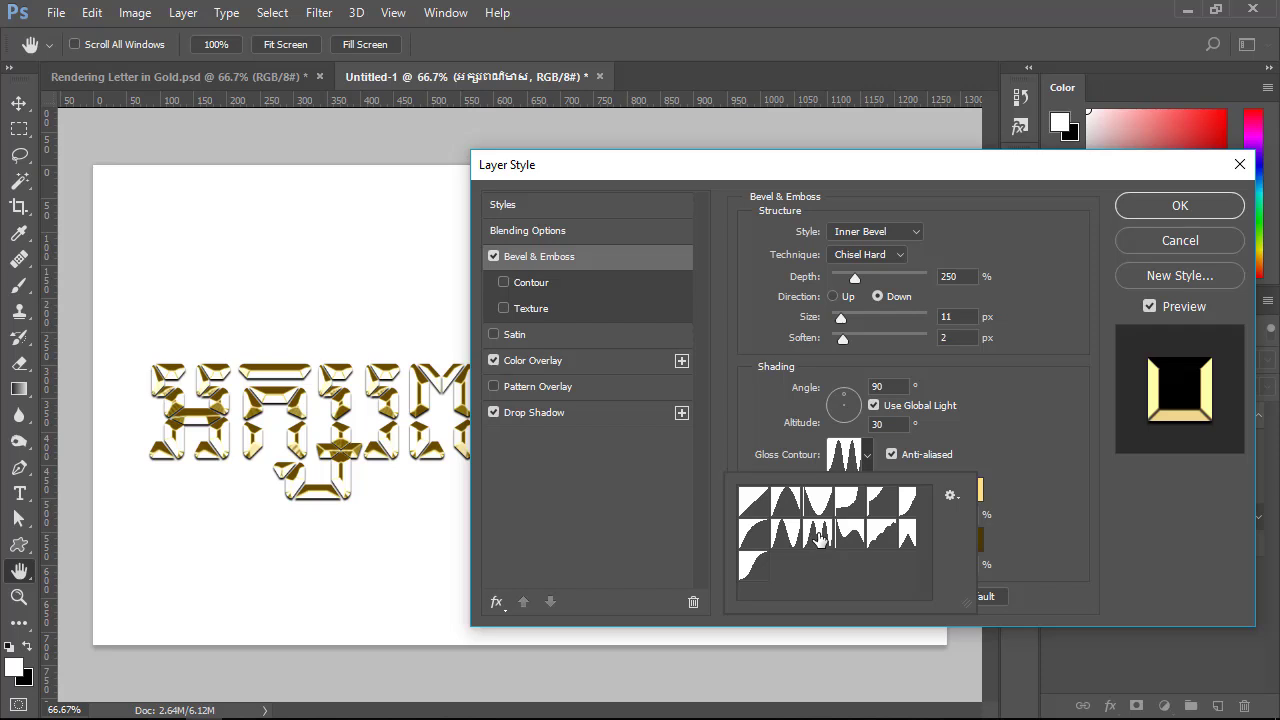
left_click(991, 432)
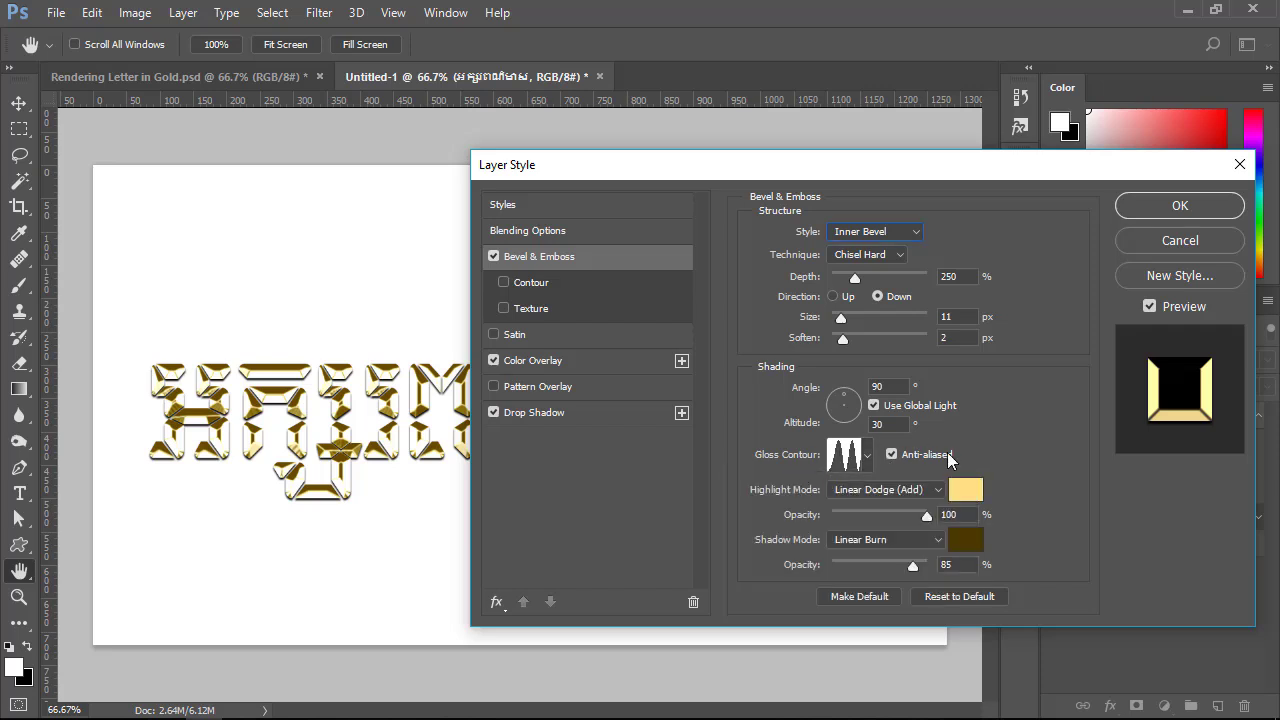
left_click(868, 456)
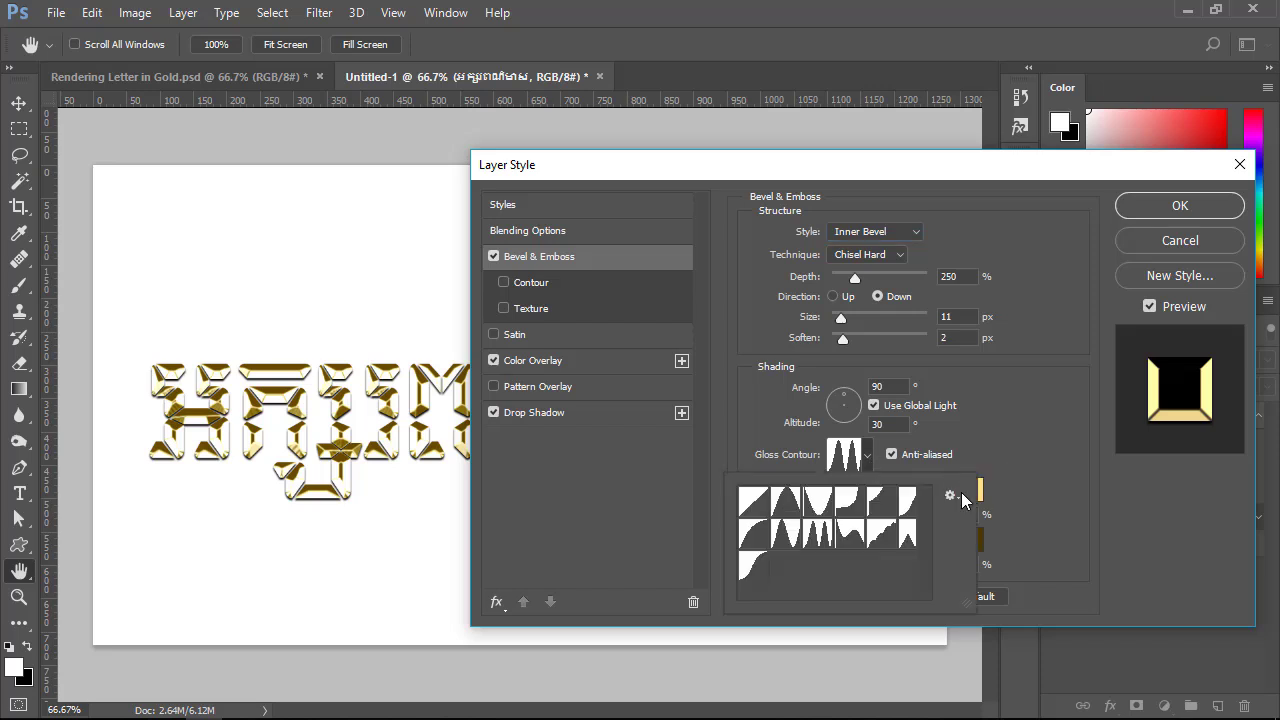
left_click(1010, 430)
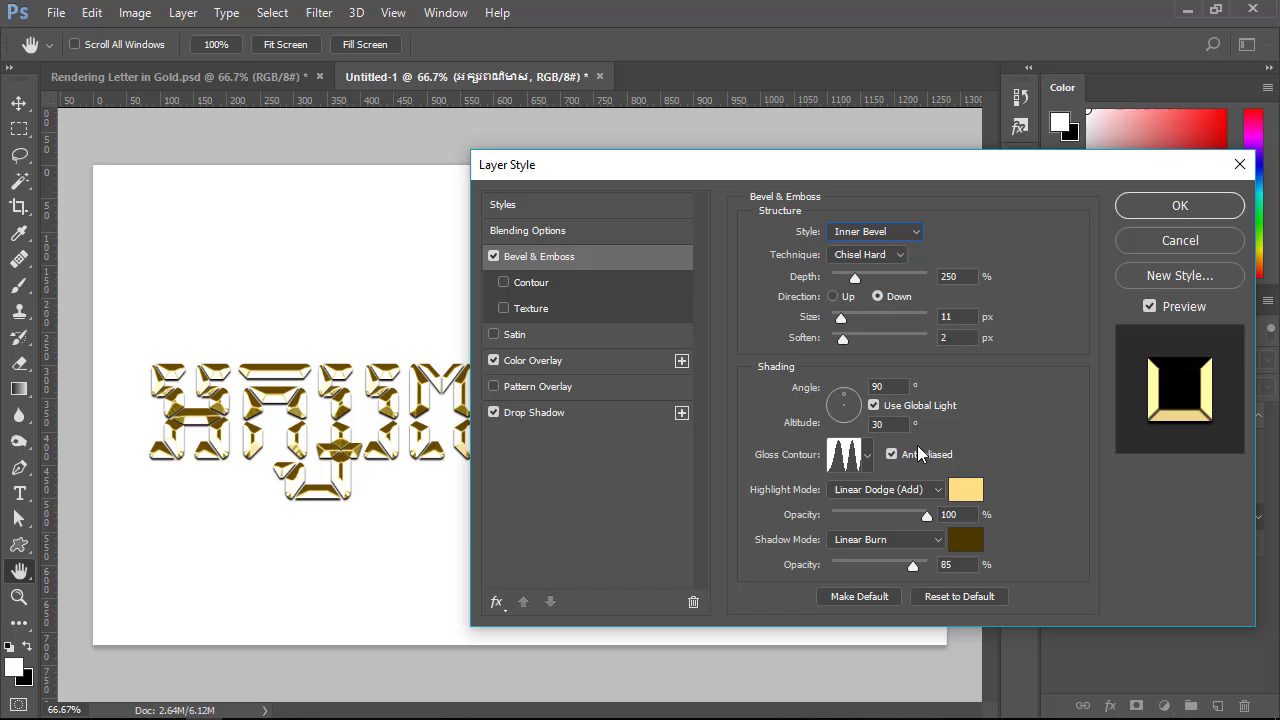
left_click(868, 456)
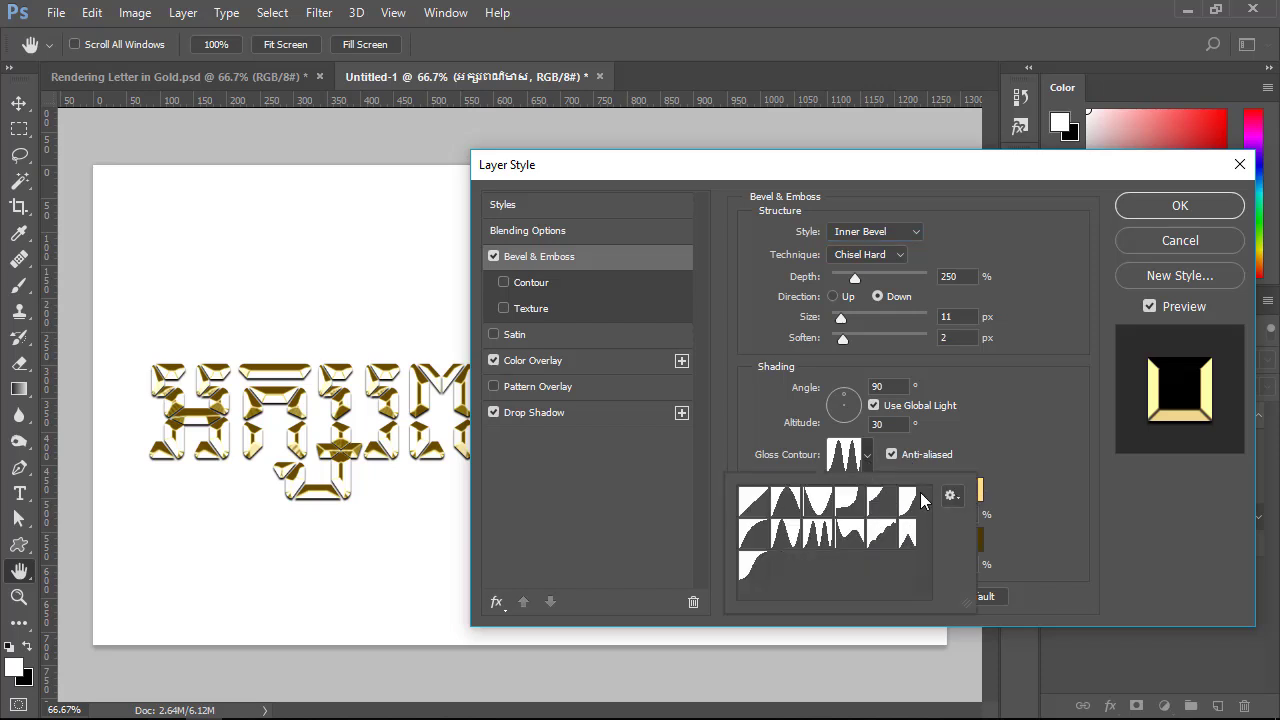
left_click(951, 498)
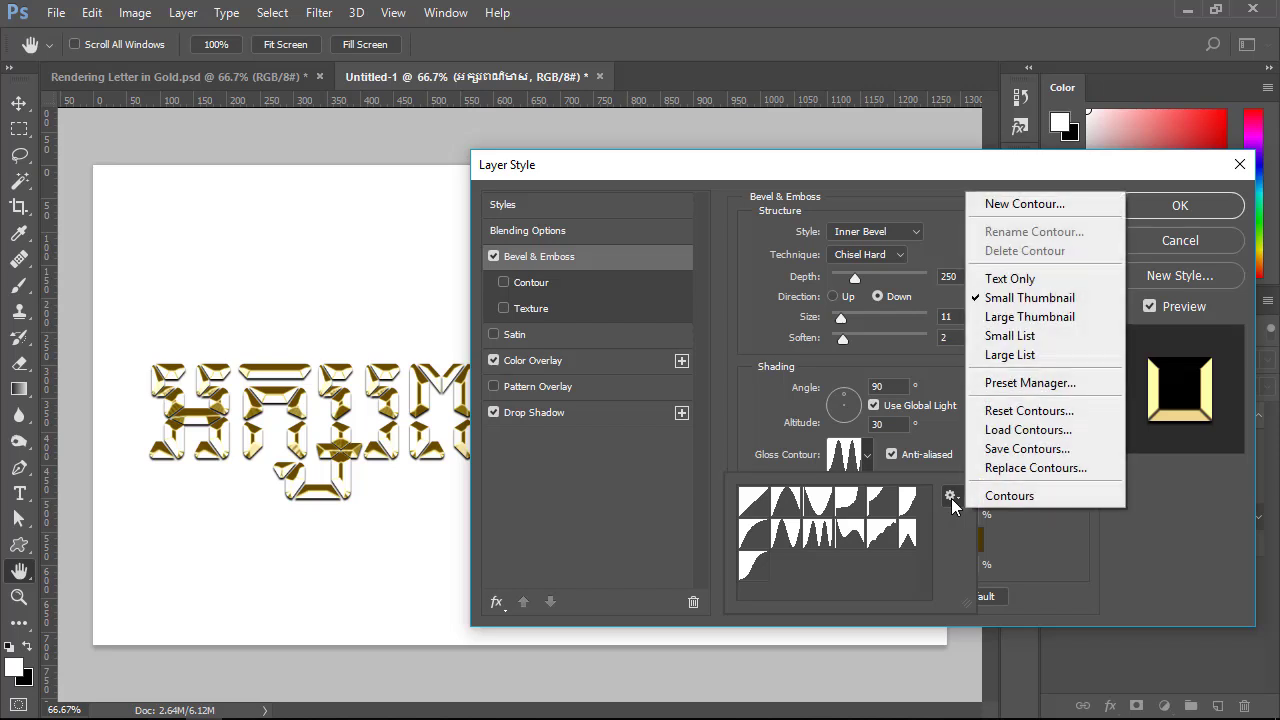
left_click(1062, 540)
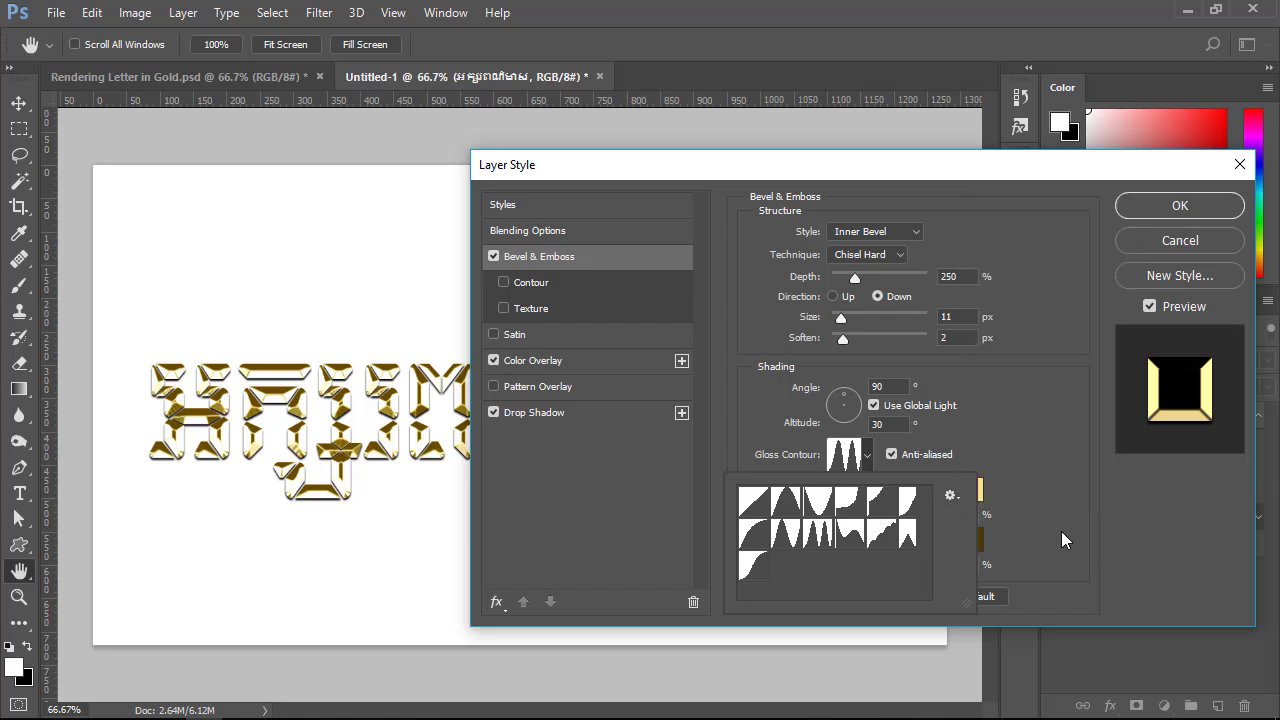
left_click(844, 458)
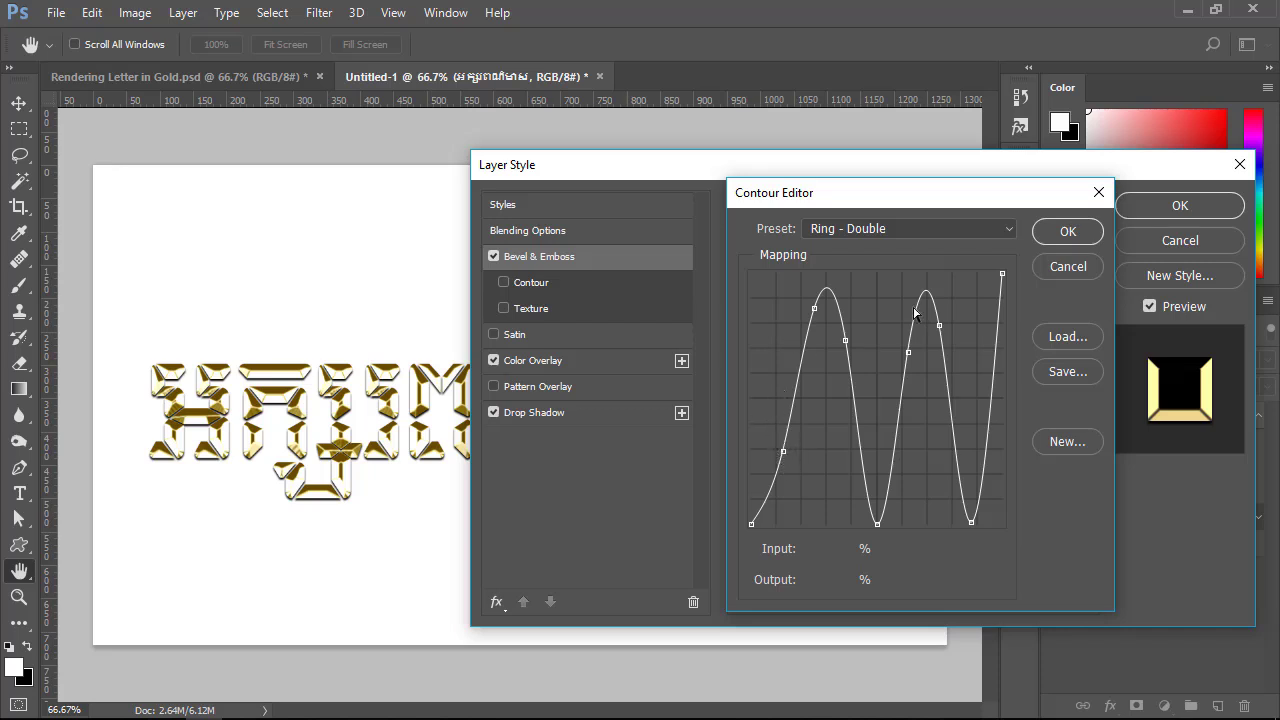
left_click(1069, 267)
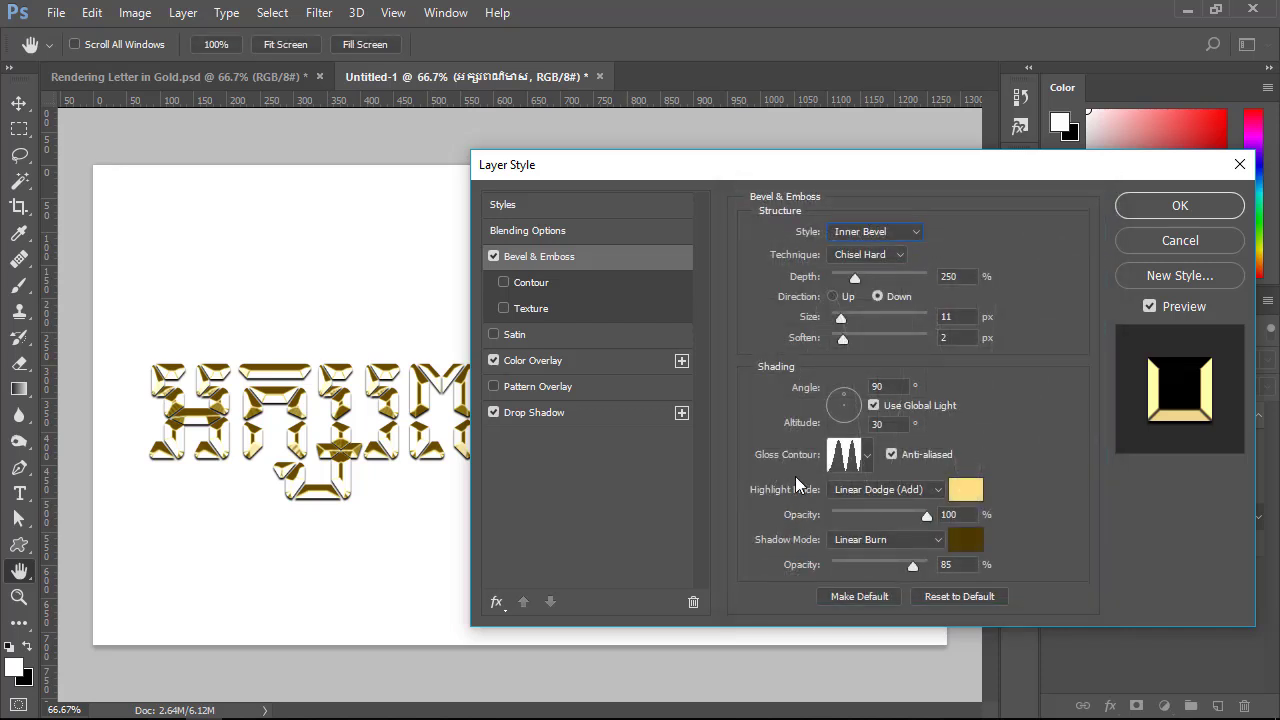
left_click(868, 456)
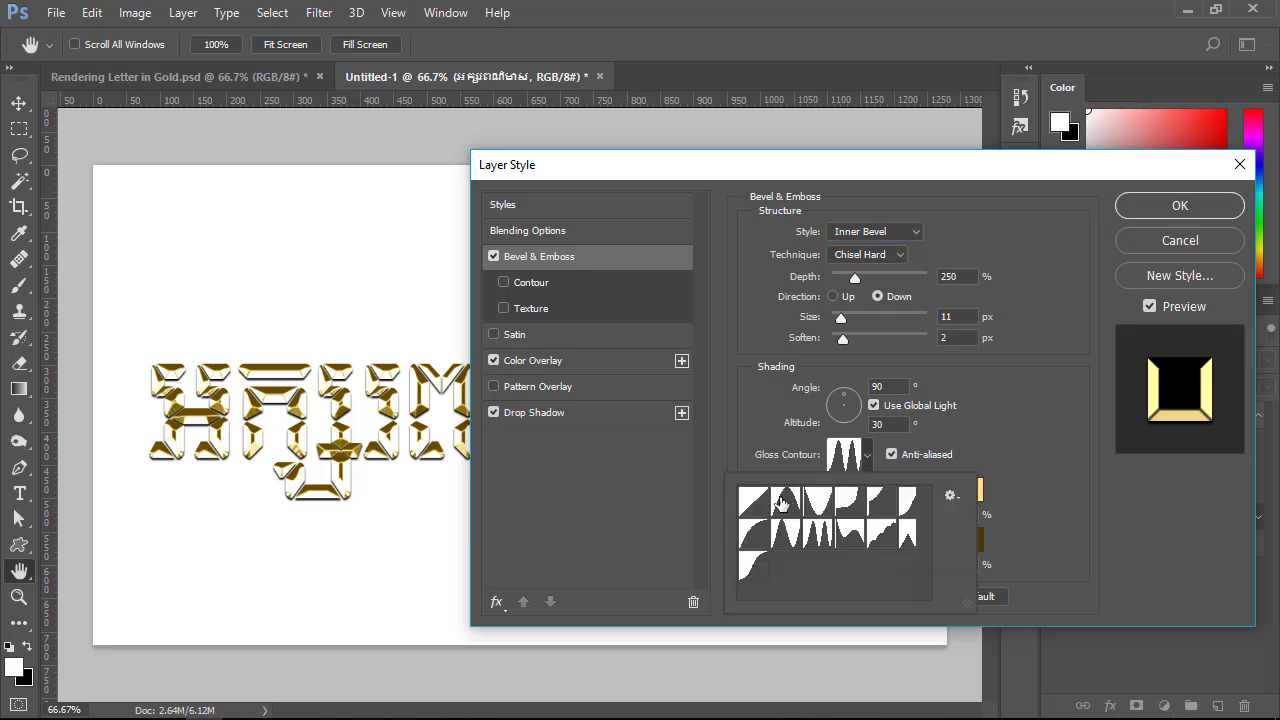
left_click(748, 509)
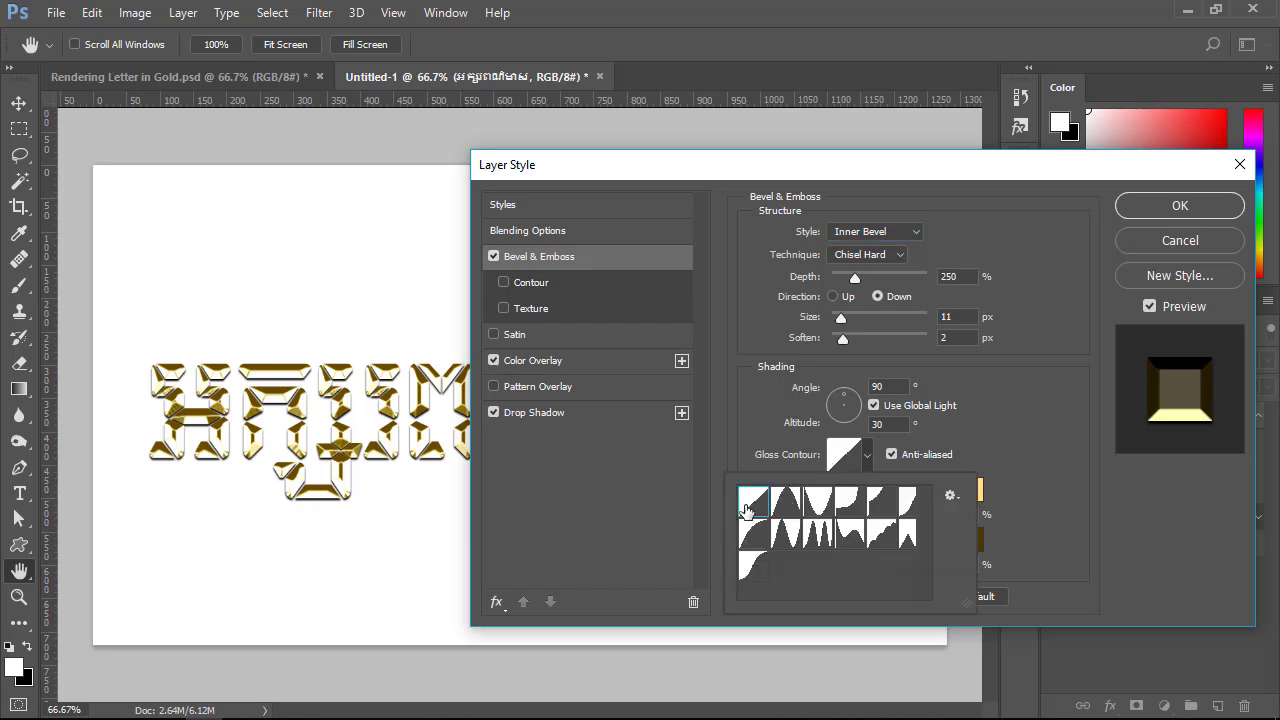
left_click(1026, 411)
- Sketch a custom gloss contour curve in the Contour Editor, then discard it
left_click(853, 458)
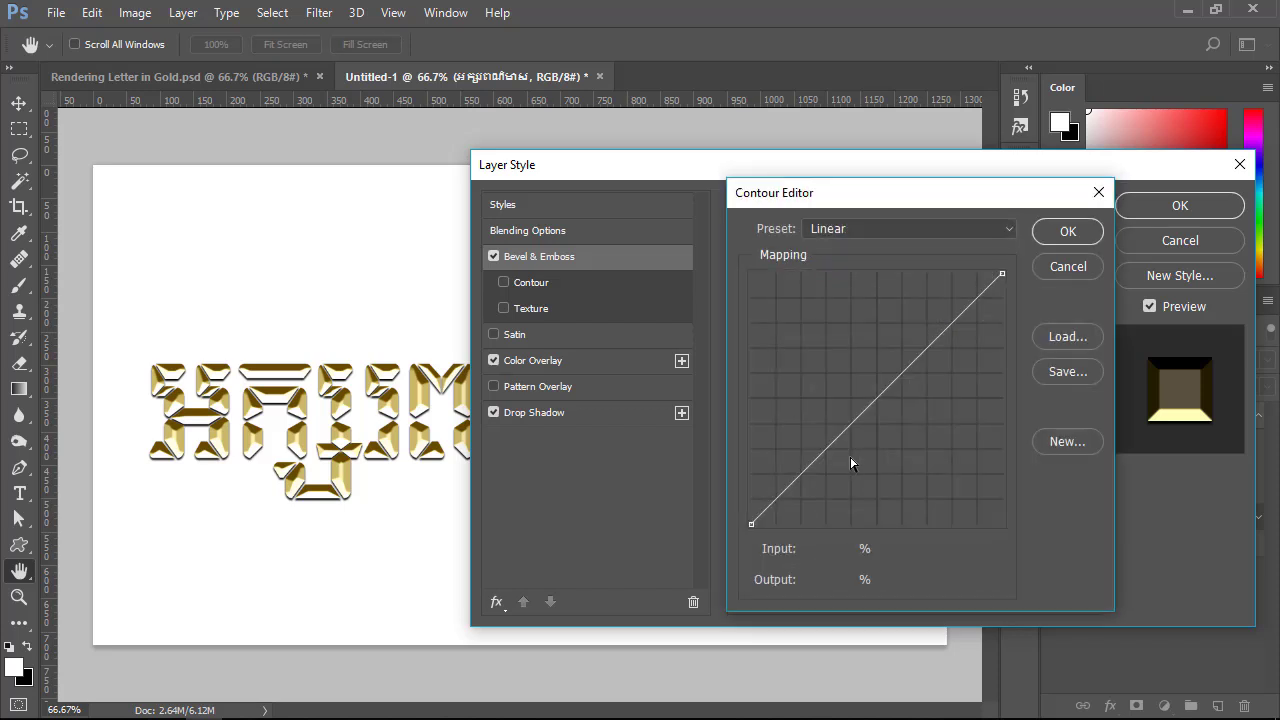
mouse_move(803, 460)
left_mouse_down()
mouse_move(814, 436)
mouse_move(786, 358)
mouse_move(782, 387)
left_mouse_up()
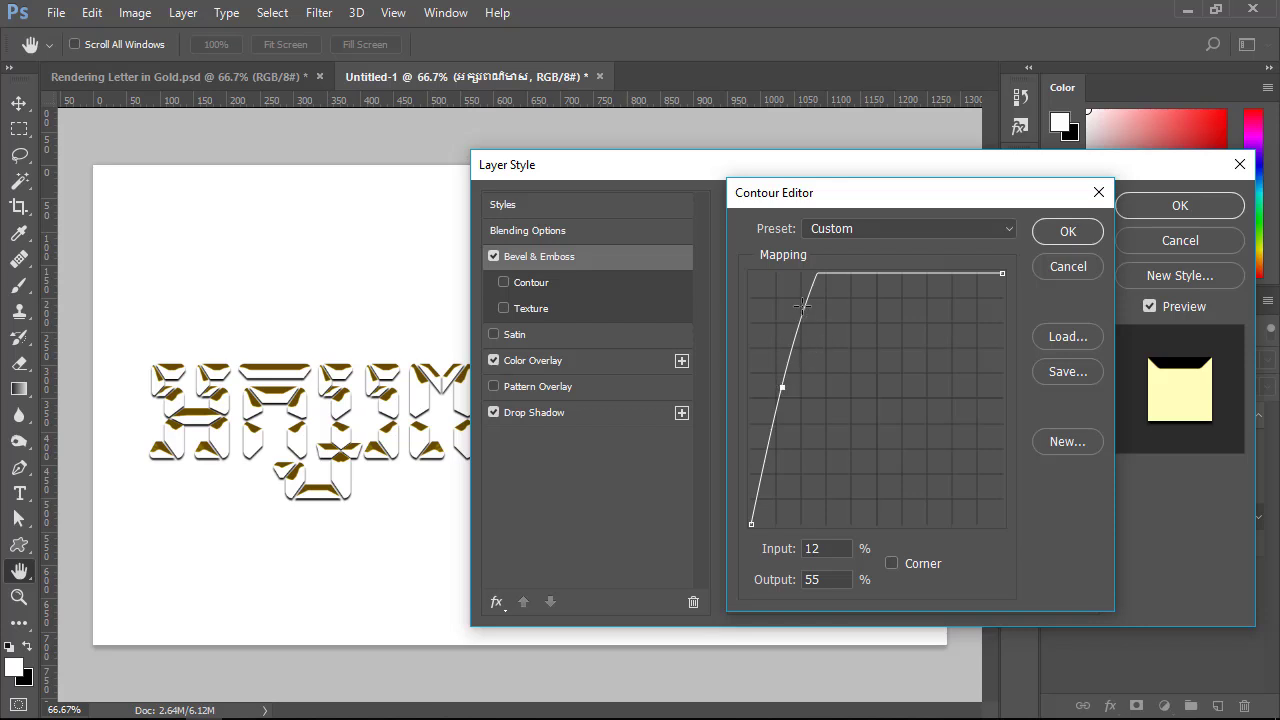
left_click_drag(803, 305, 810, 316)
left_click_drag(844, 276, 847, 401)
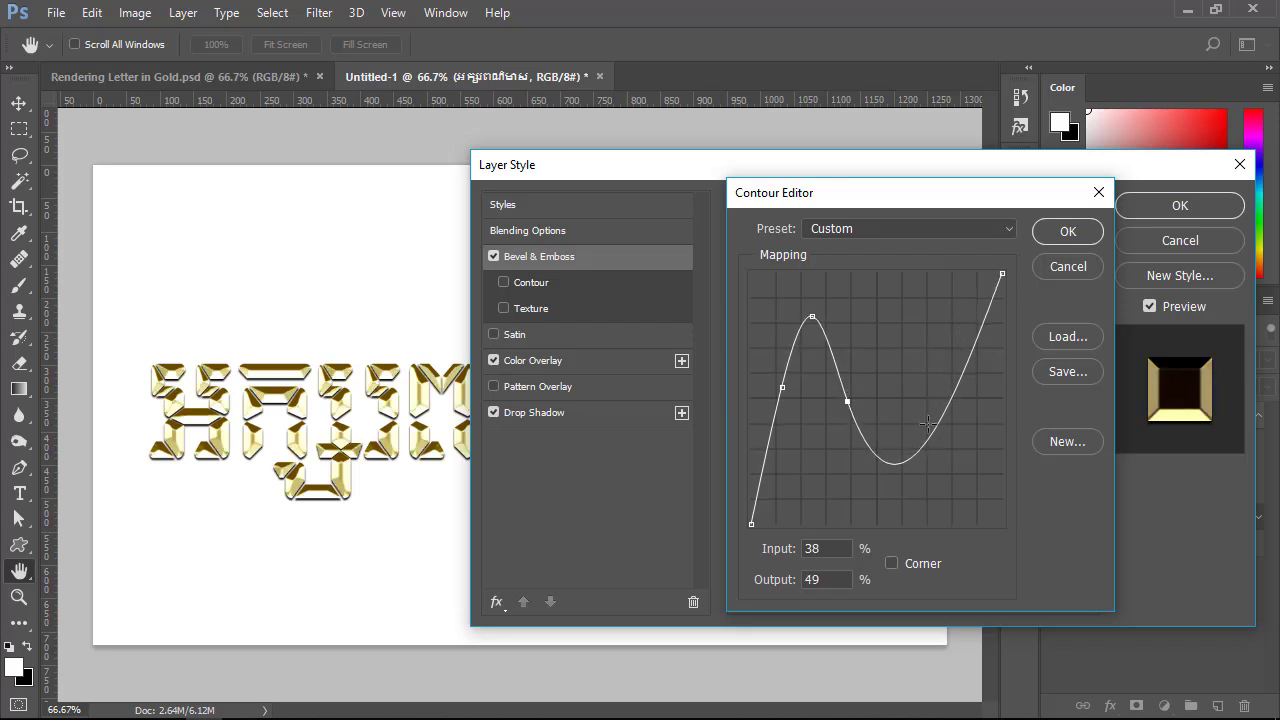
left_click(894, 462)
mouse_move(894, 462)
left_mouse_down()
mouse_move(902, 485)
mouse_move(886, 496)
mouse_move(927, 435)
mouse_move(907, 414)
left_mouse_up()
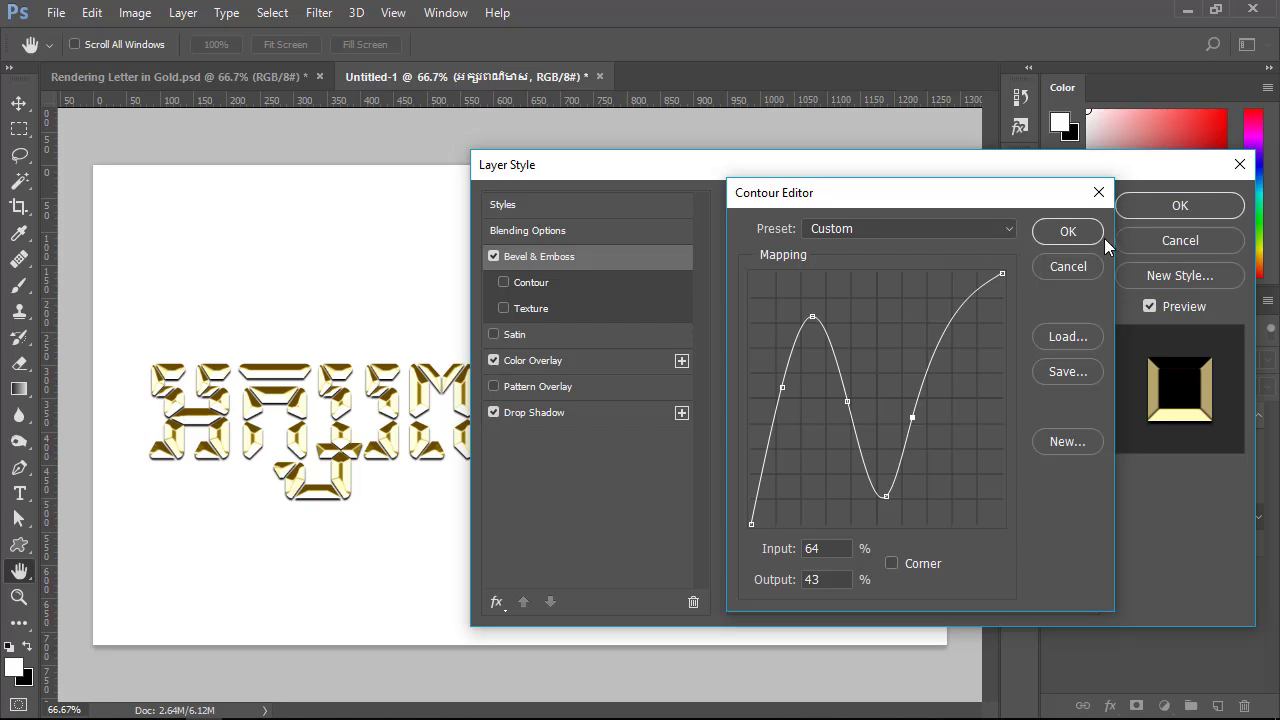
left_click(1080, 268)
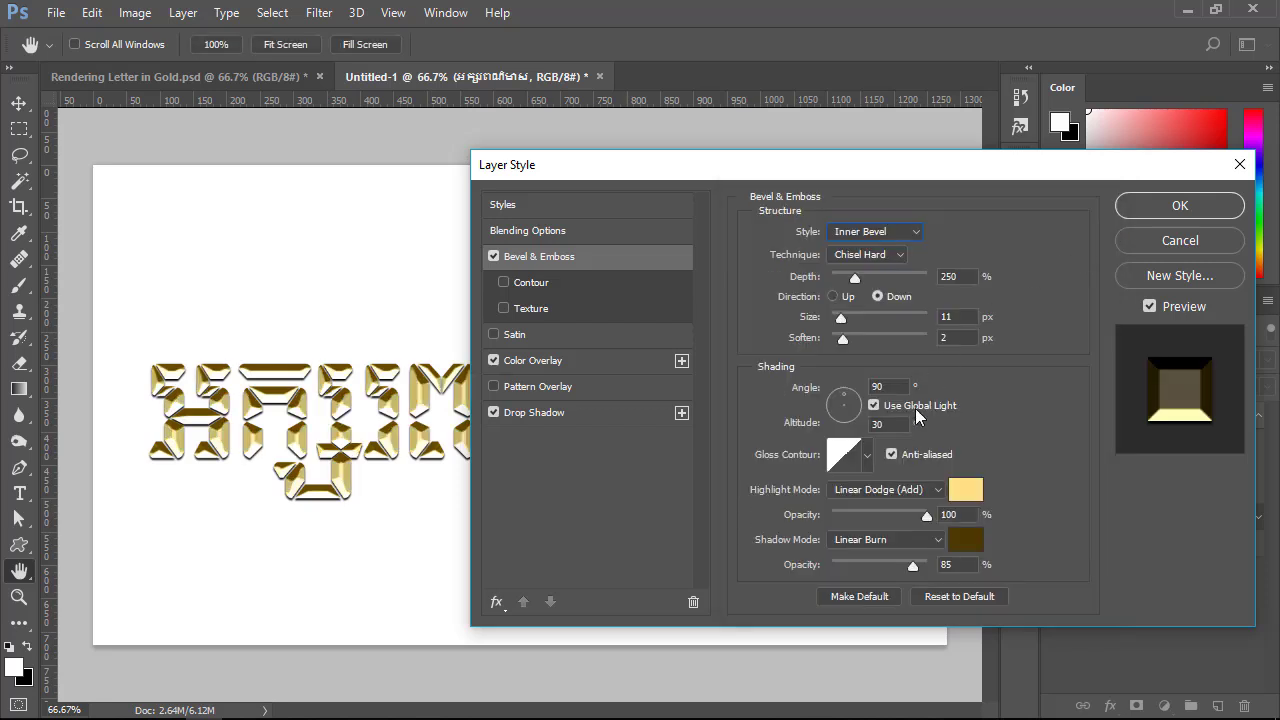
- Set the bevel's gloss contour to the Ring - Double preset
left_click(870, 454)
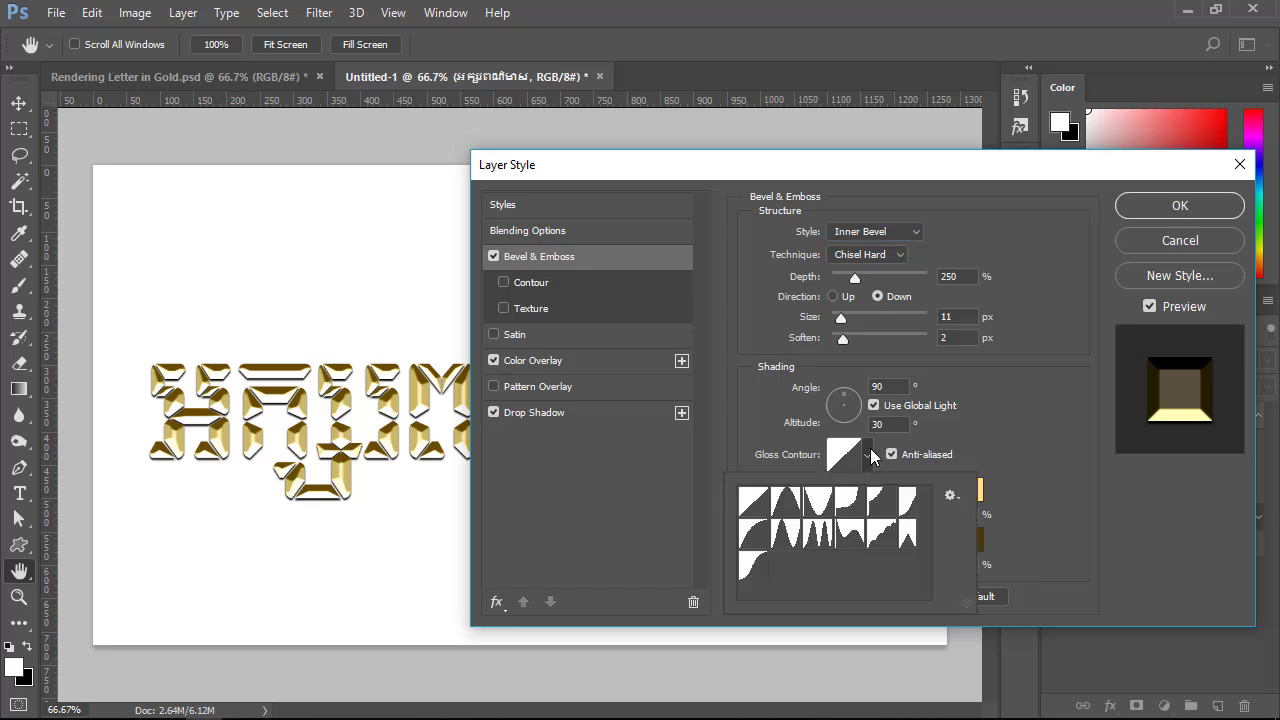
left_click(822, 540)
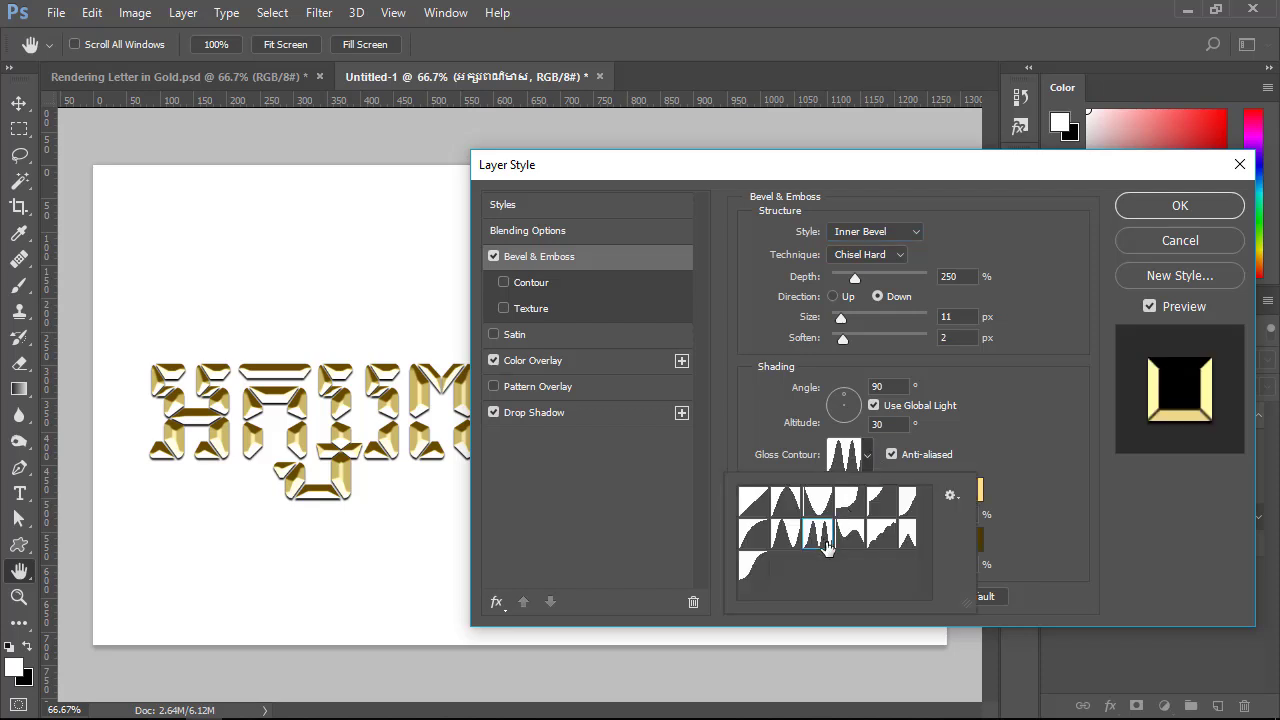
left_click(1026, 405)
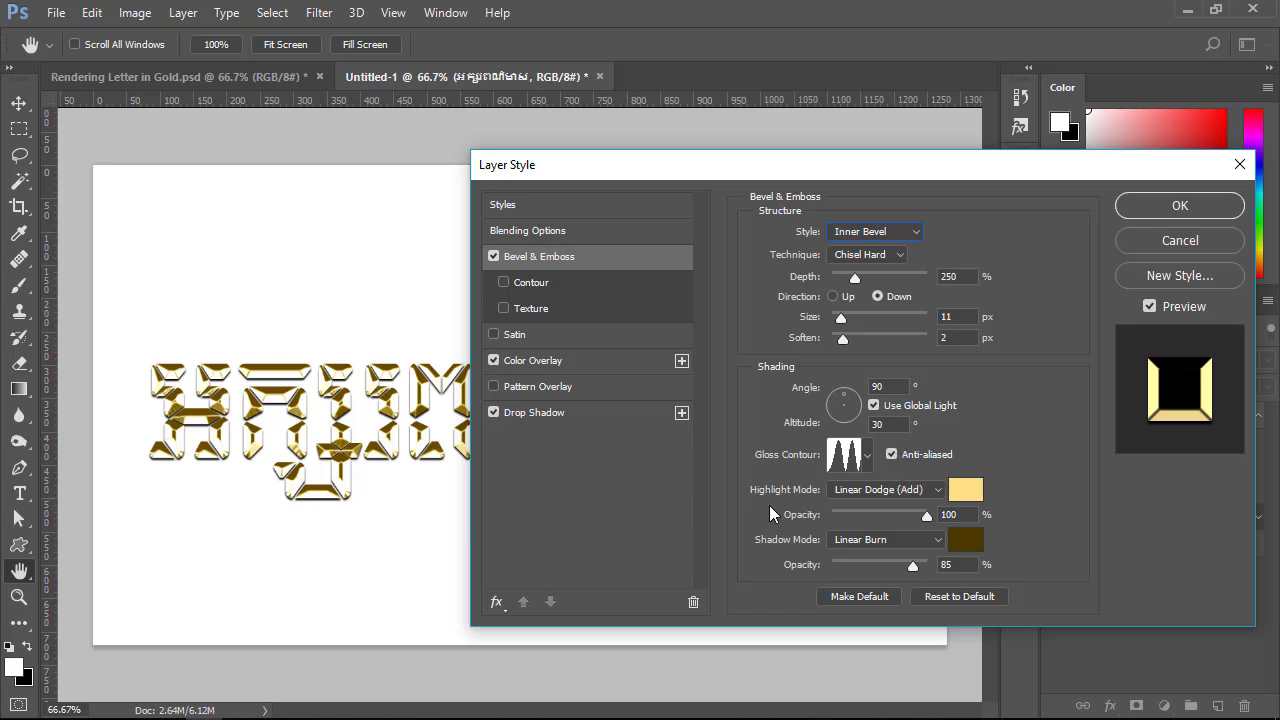
left_click(963, 492)
left_click_drag(886, 220, 932, 143)
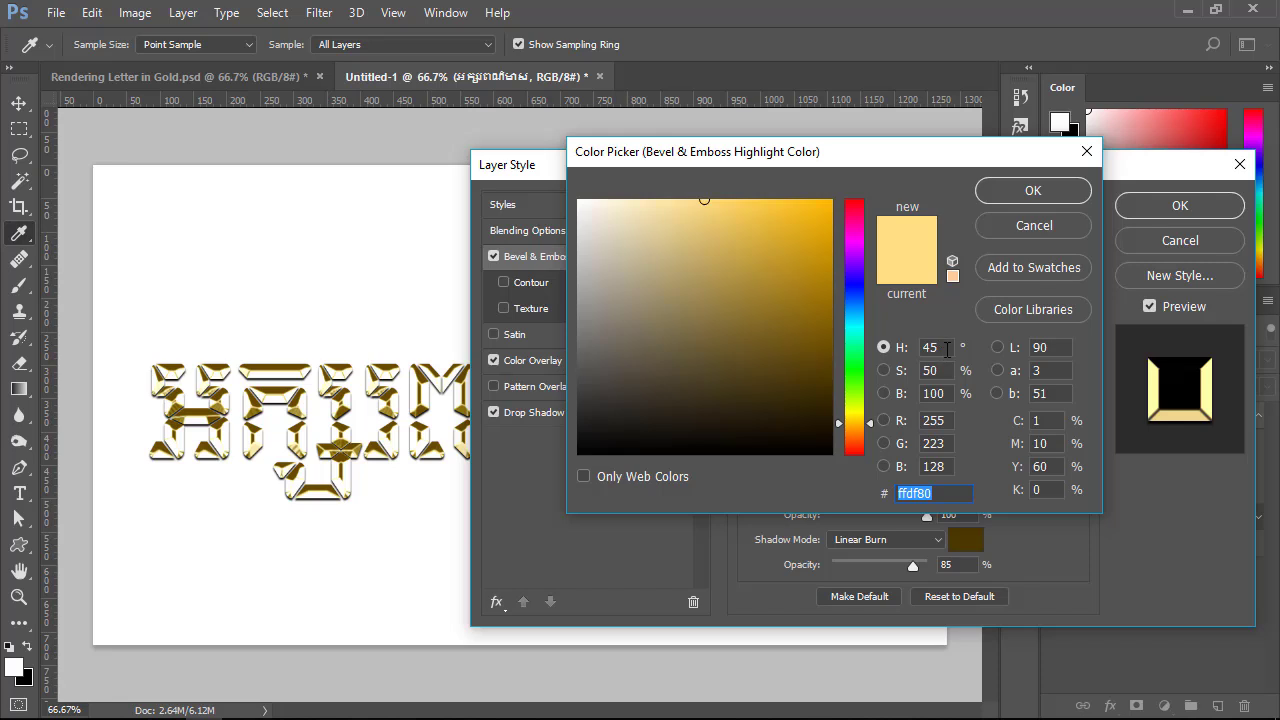
mouse_move(944, 371)
left_mouse_down()
mouse_move(922, 370)
mouse_move(924, 394)
left_mouse_up()
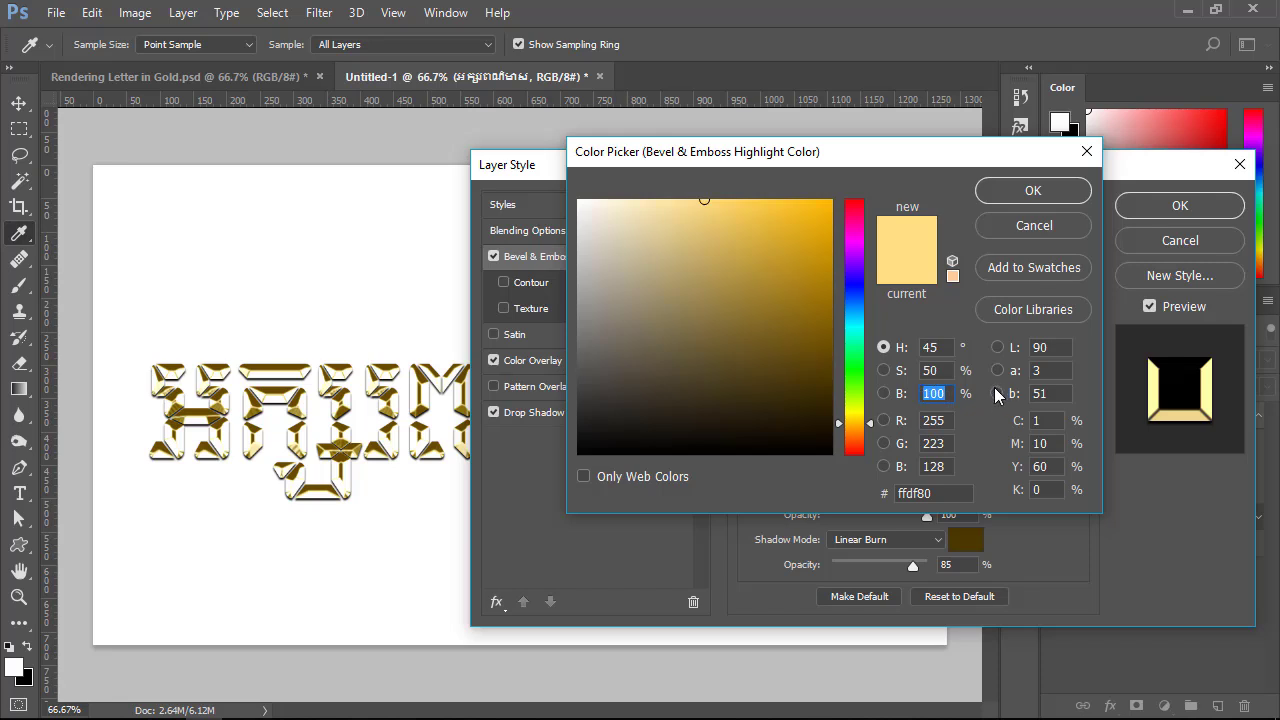
left_click(1031, 191)
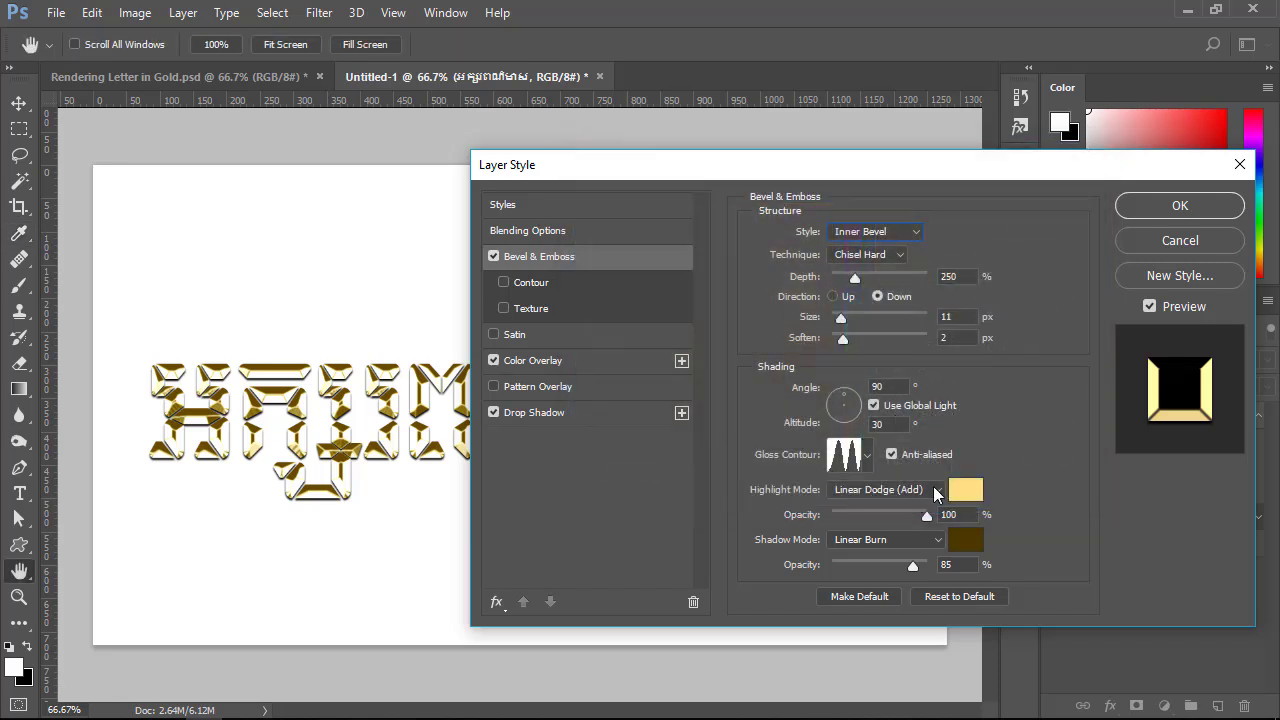
left_click(935, 490)
left_click(896, 254)
double_click(950, 515)
left_click(966, 548)
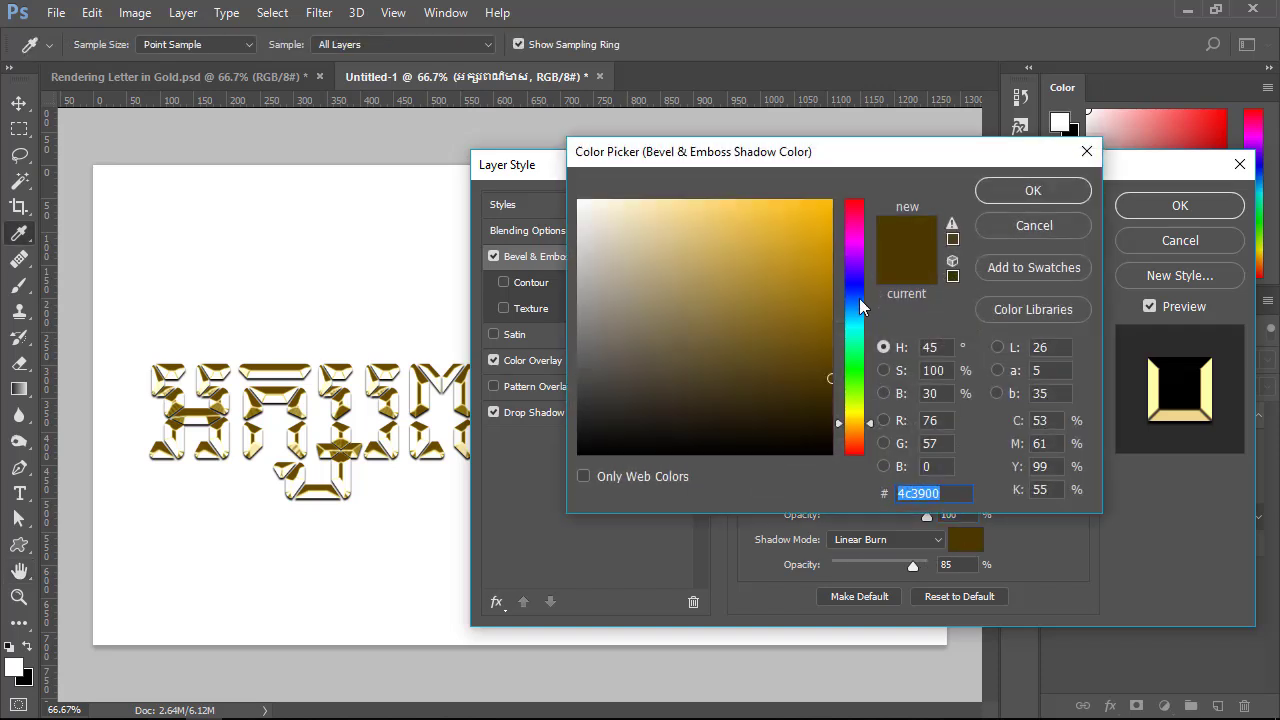
double_click(926, 347)
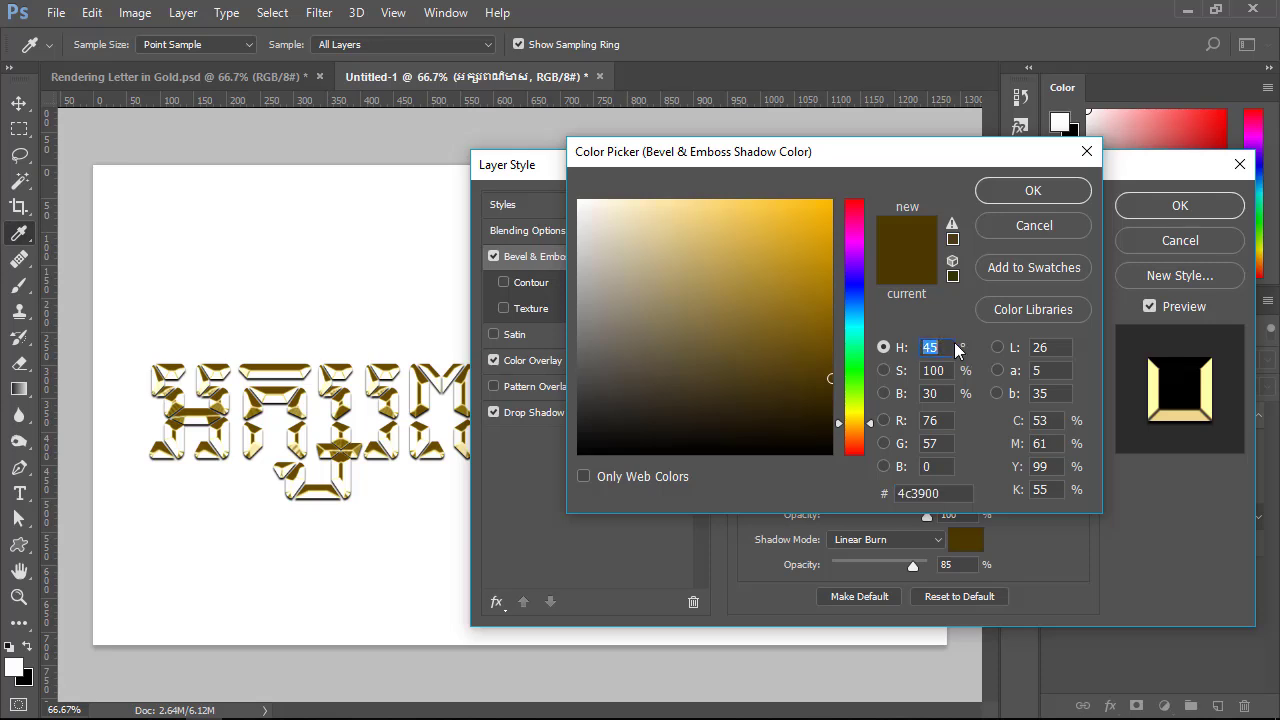
left_click(945, 371)
left_click(1036, 191)
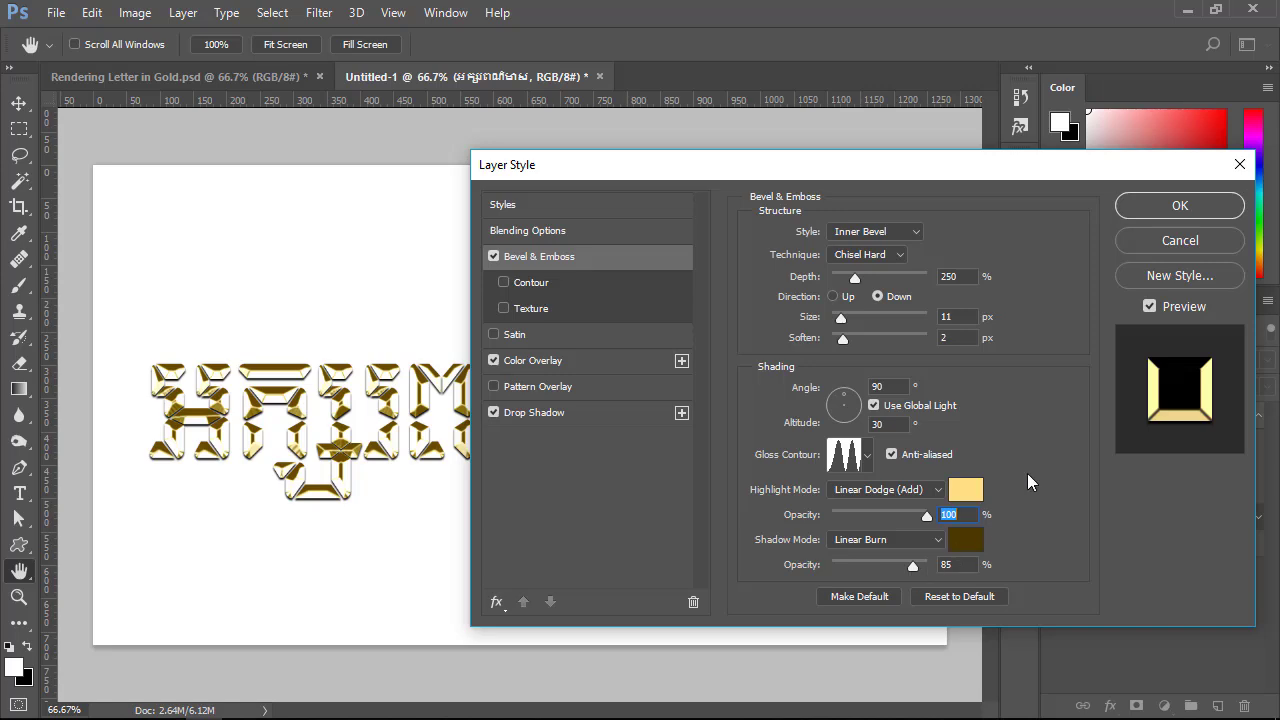
- Apply the bevel style, hide Layer 0 in Rendering Letter in Gold.psd, then return to Untitled-1
left_click(1166, 209)
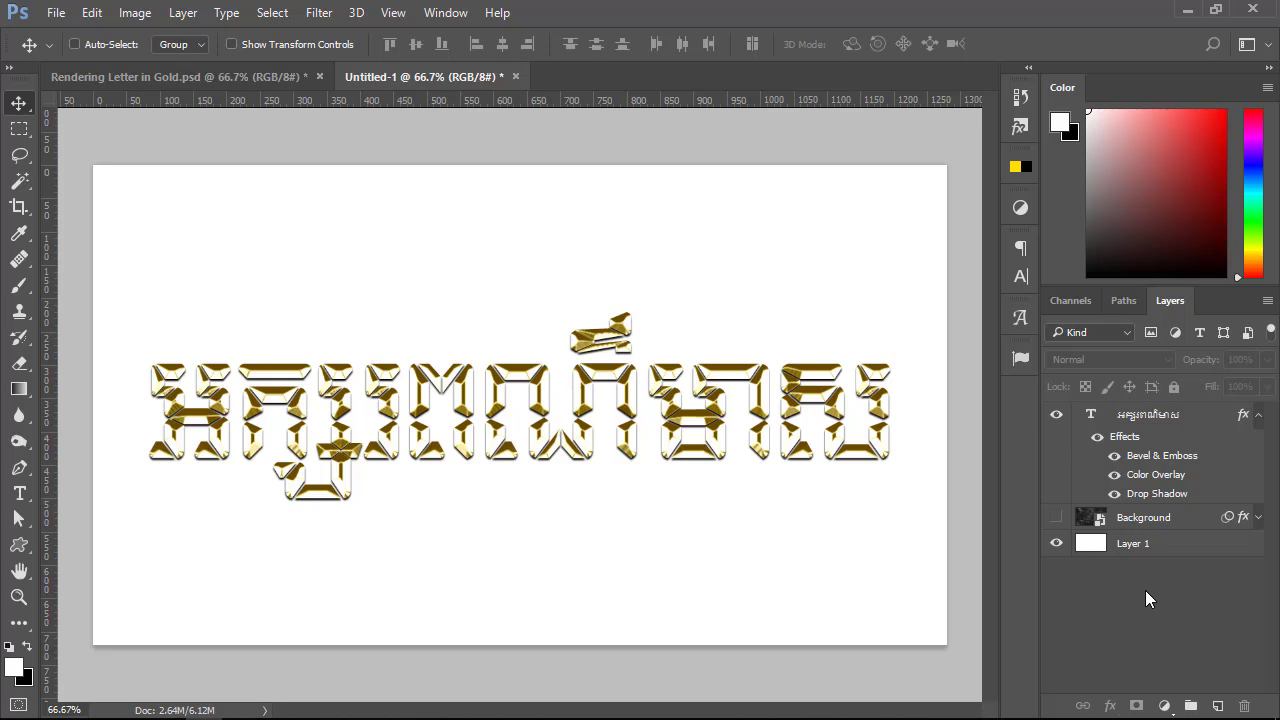
left_click(268, 74)
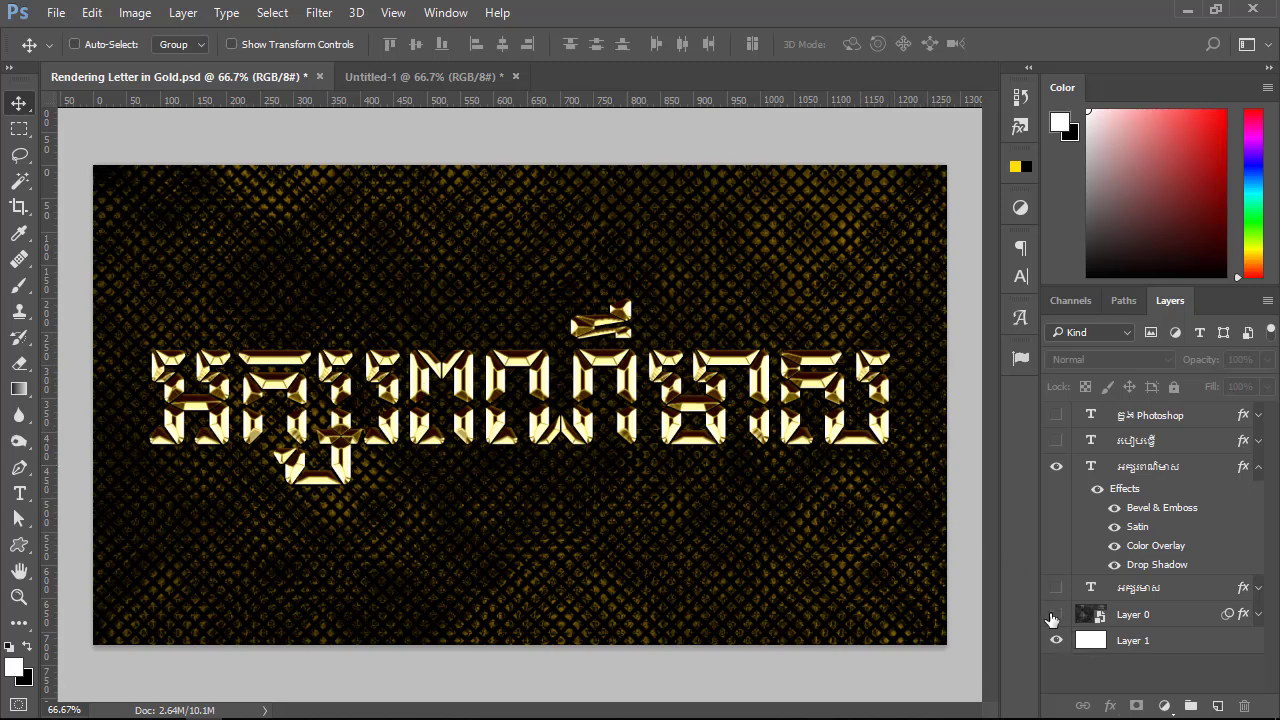
left_click(1056, 614)
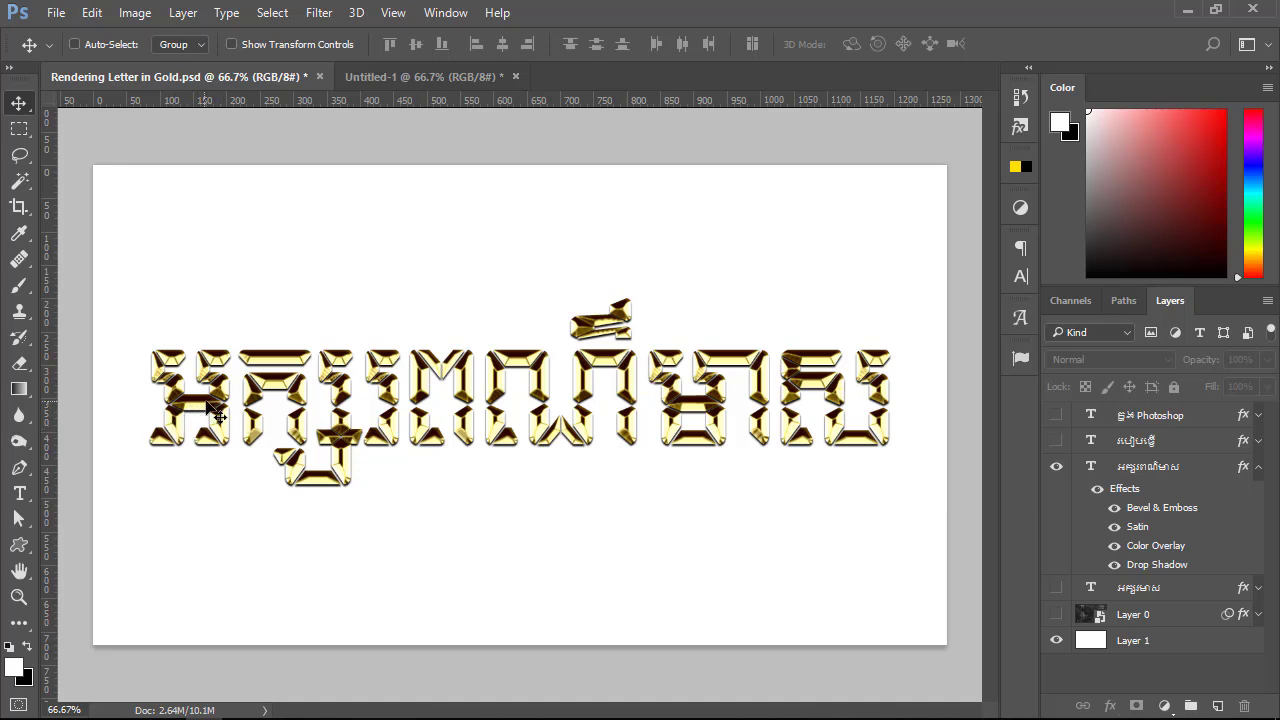
left_click(402, 77)
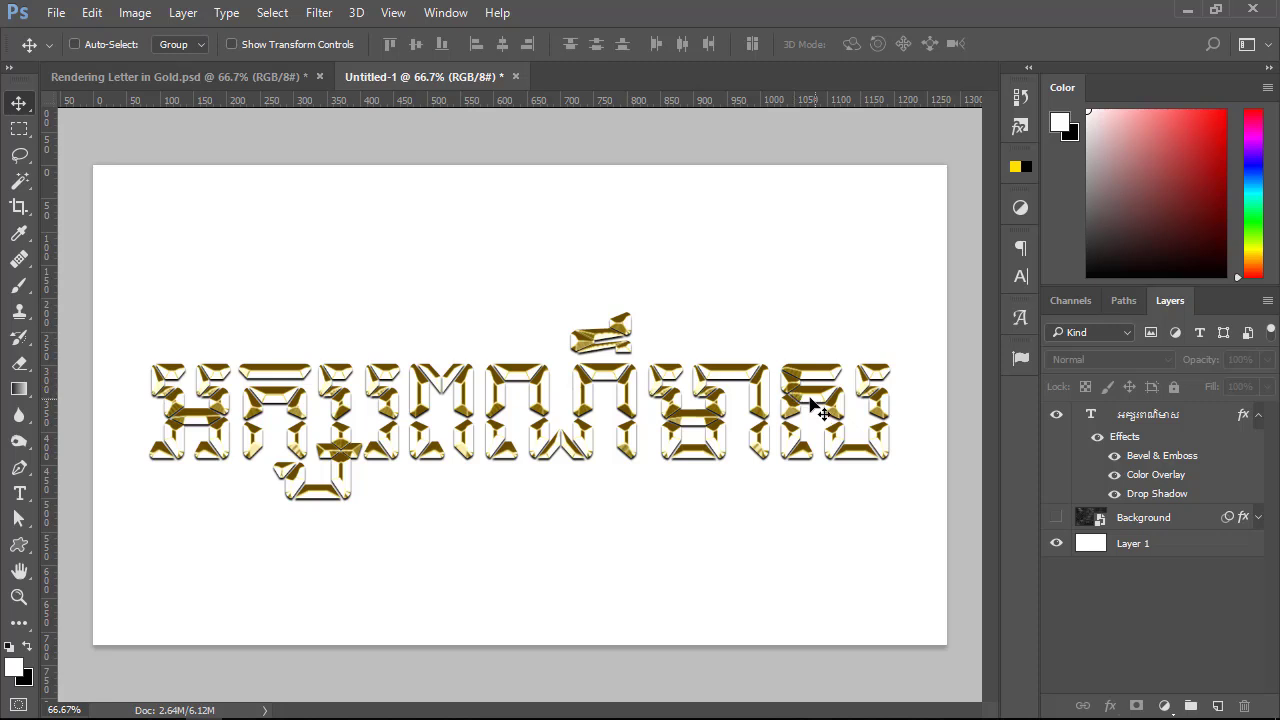
- Add a Satin effect to the Khmer text layer with an olive colour and adjusted opacity
left_click(1210, 416)
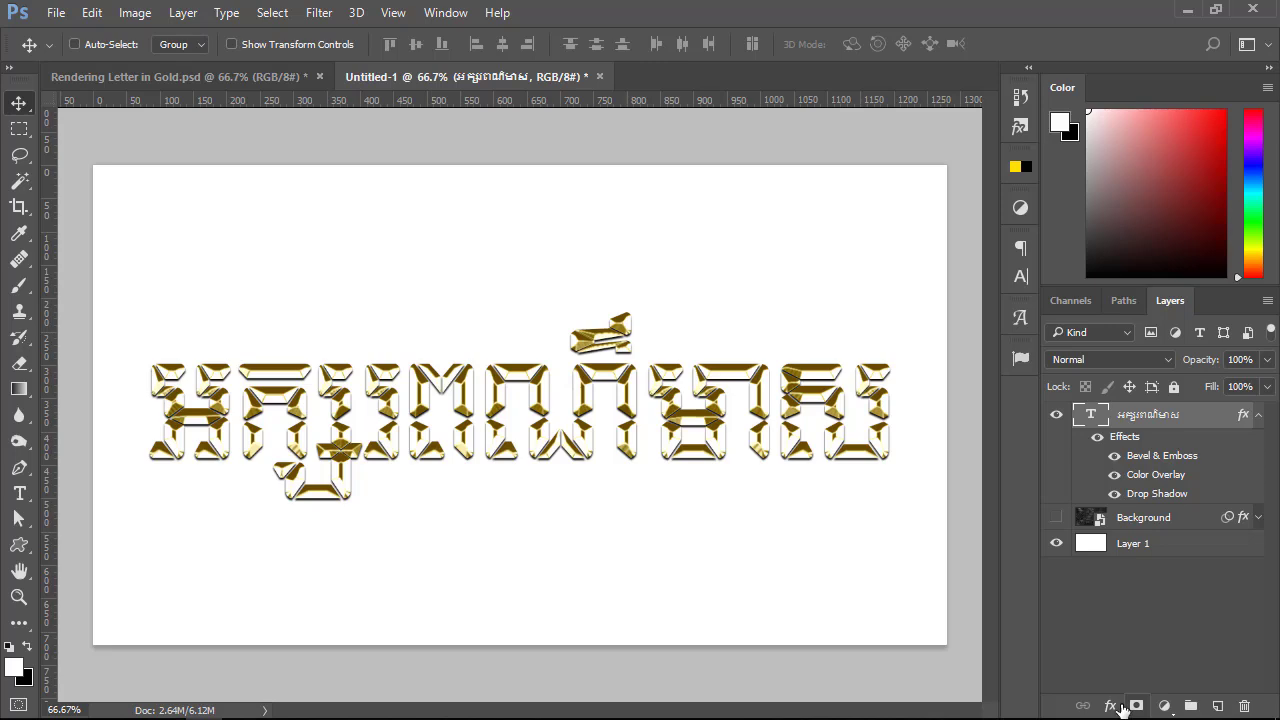
left_click(1110, 706)
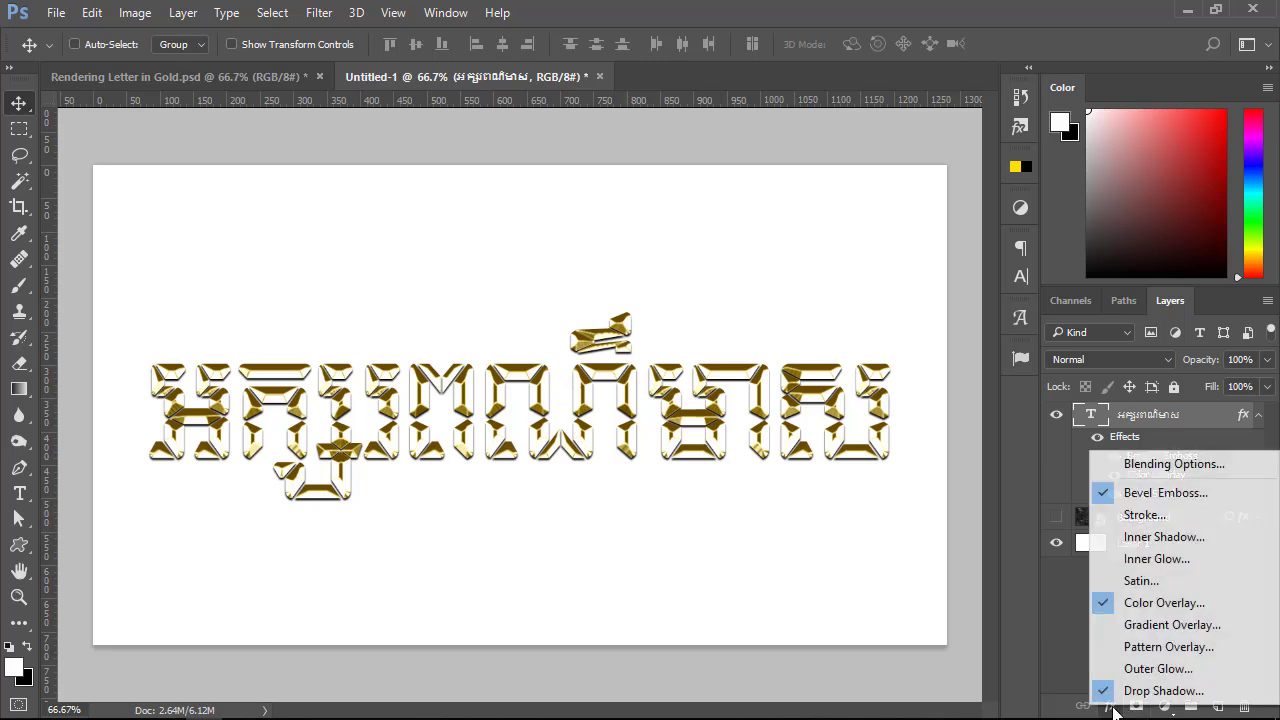
left_click(1150, 580)
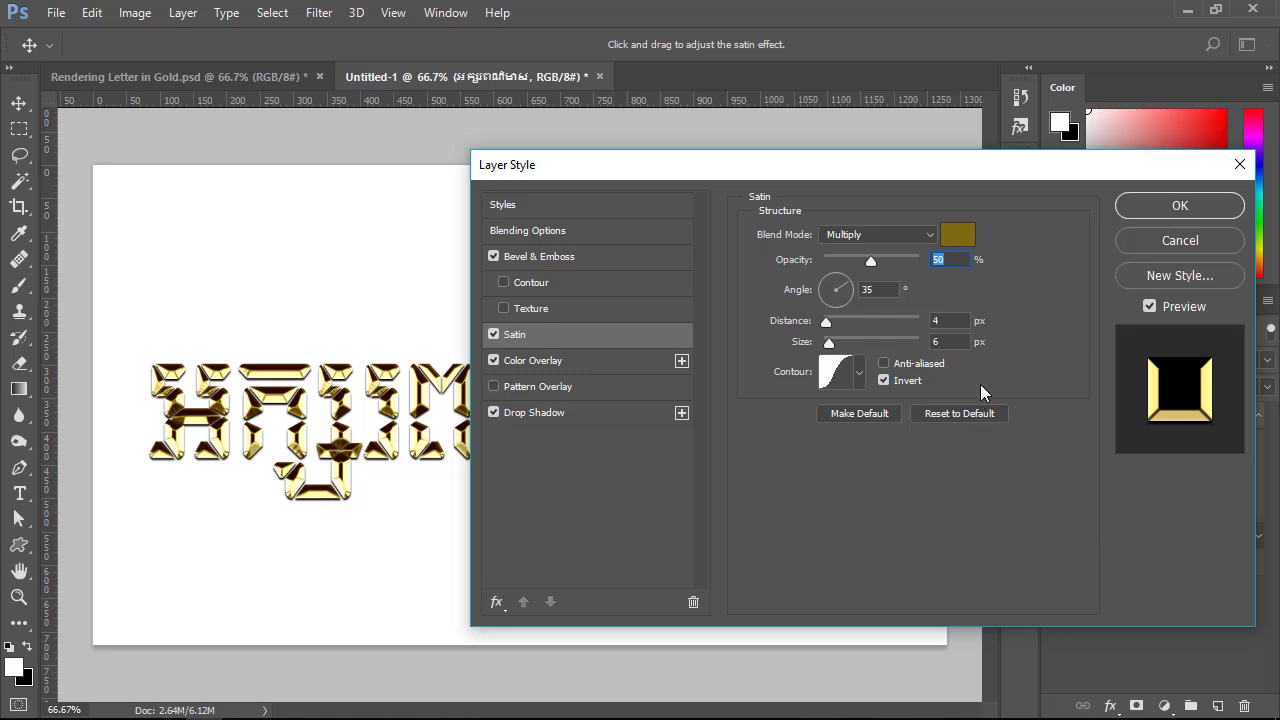
left_click(957, 234)
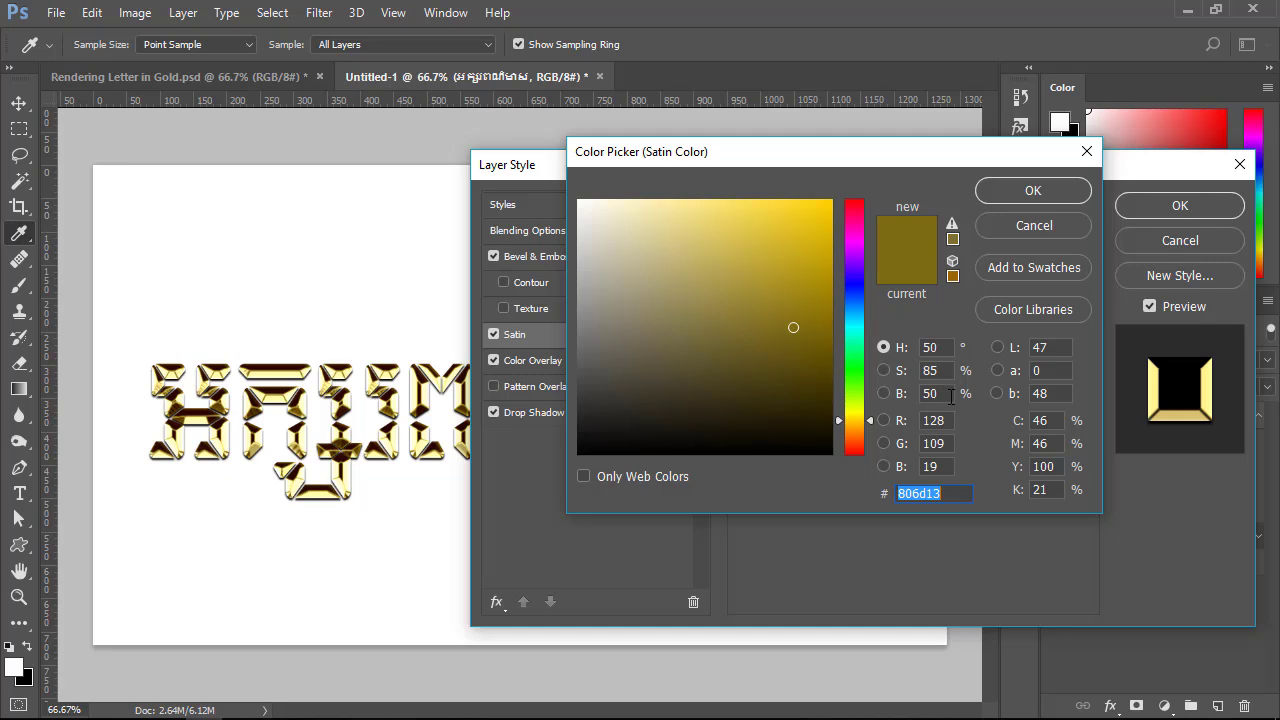
left_click(1033, 190)
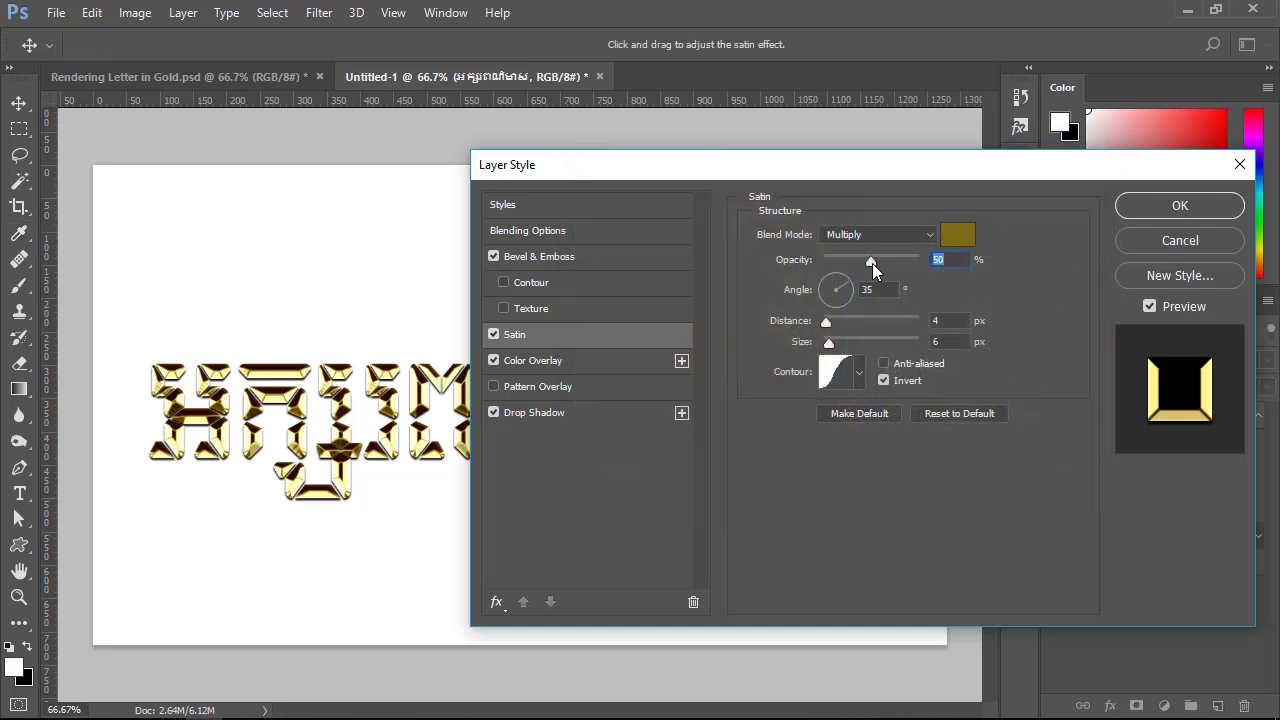
mouse_move(870, 263)
left_mouse_down()
mouse_move(904, 262)
mouse_move(864, 274)
mouse_move(876, 259)
left_mouse_up()
- Drag the satin sheen on the canvas until it reads 40° angle and 155 px distance
left_click_drag(700, 170, 746, 173)
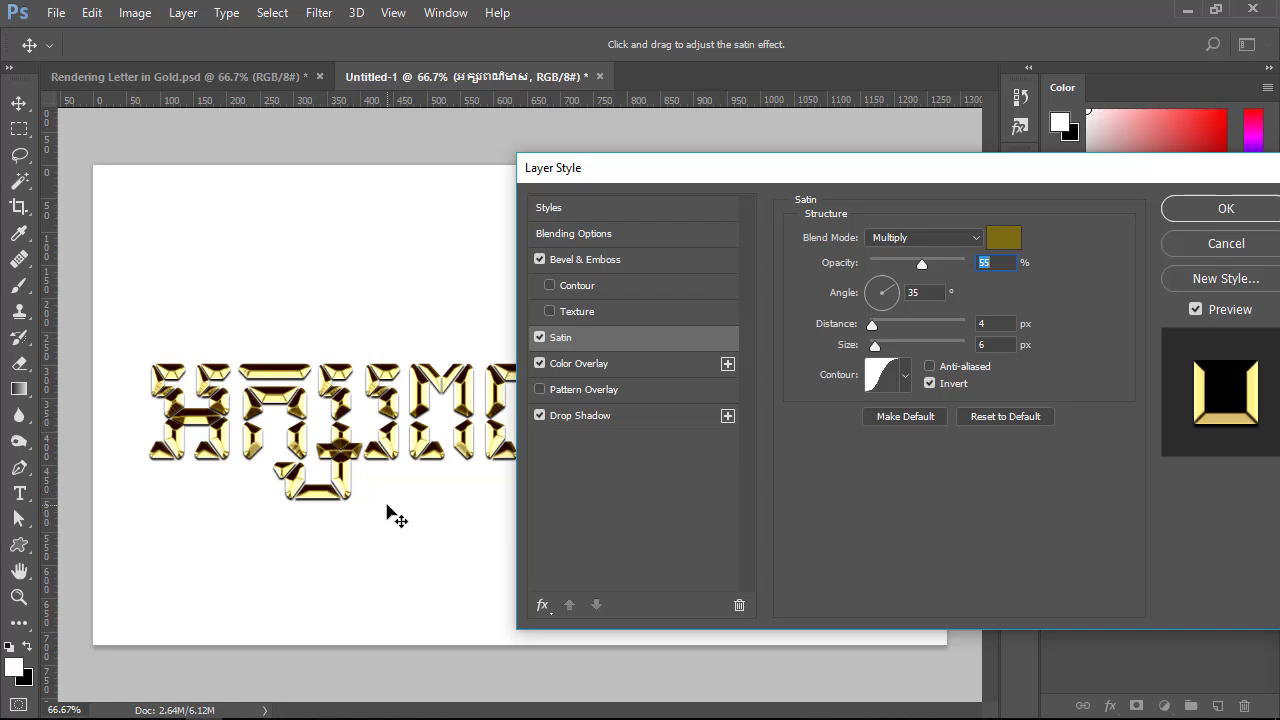
left_click_drag(393, 494, 343, 529)
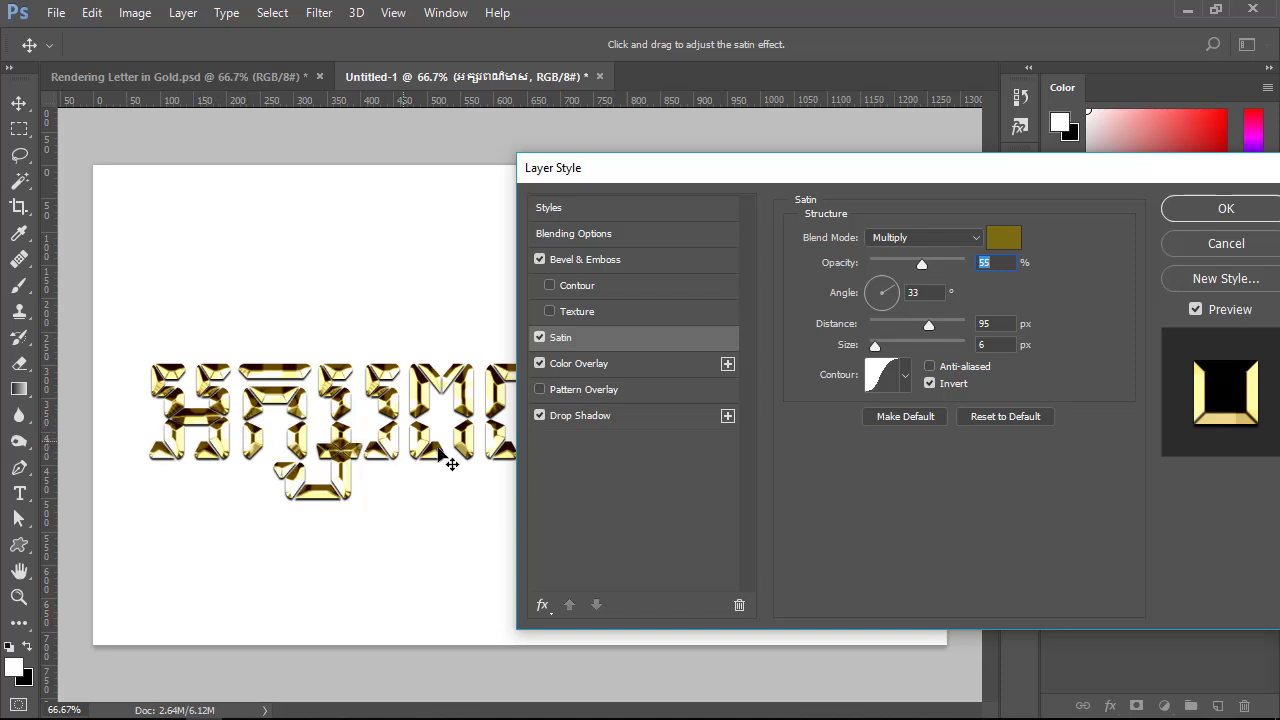
mouse_move(435, 502)
left_mouse_down()
mouse_move(375, 472)
mouse_move(431, 431)
left_mouse_up()
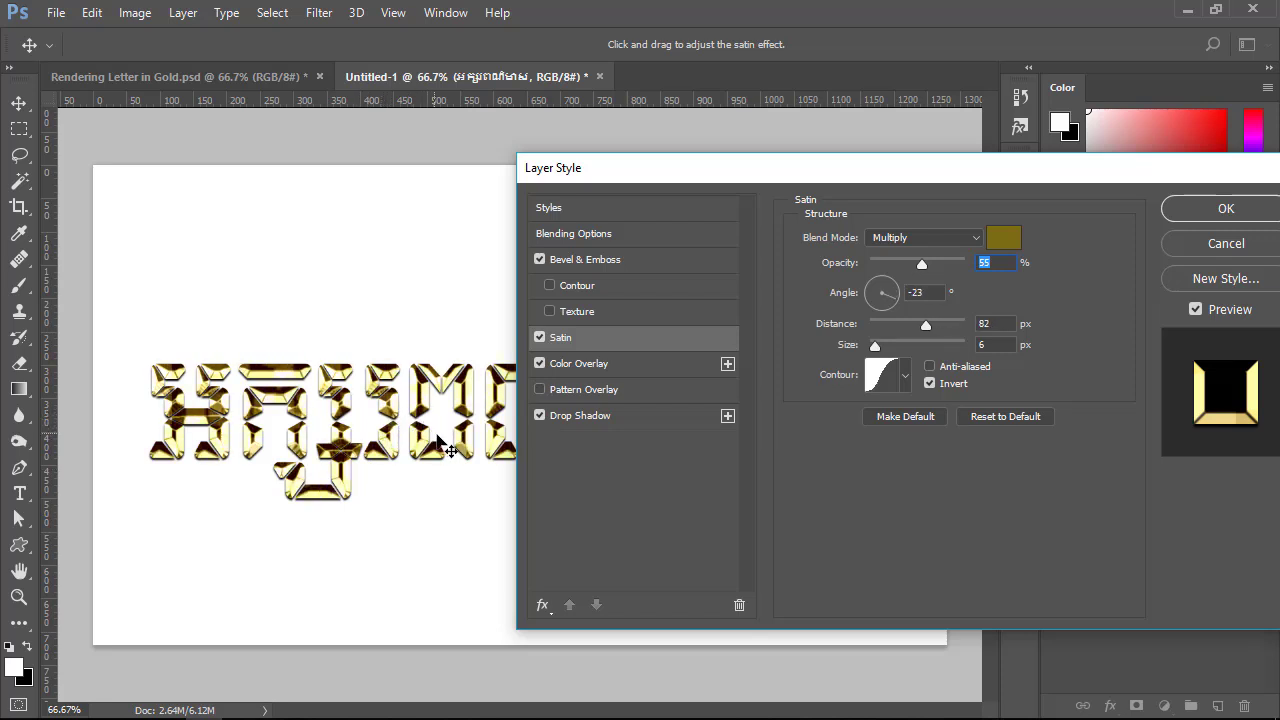
mouse_move(430, 428)
left_mouse_down()
mouse_move(457, 471)
mouse_move(427, 511)
left_mouse_up()
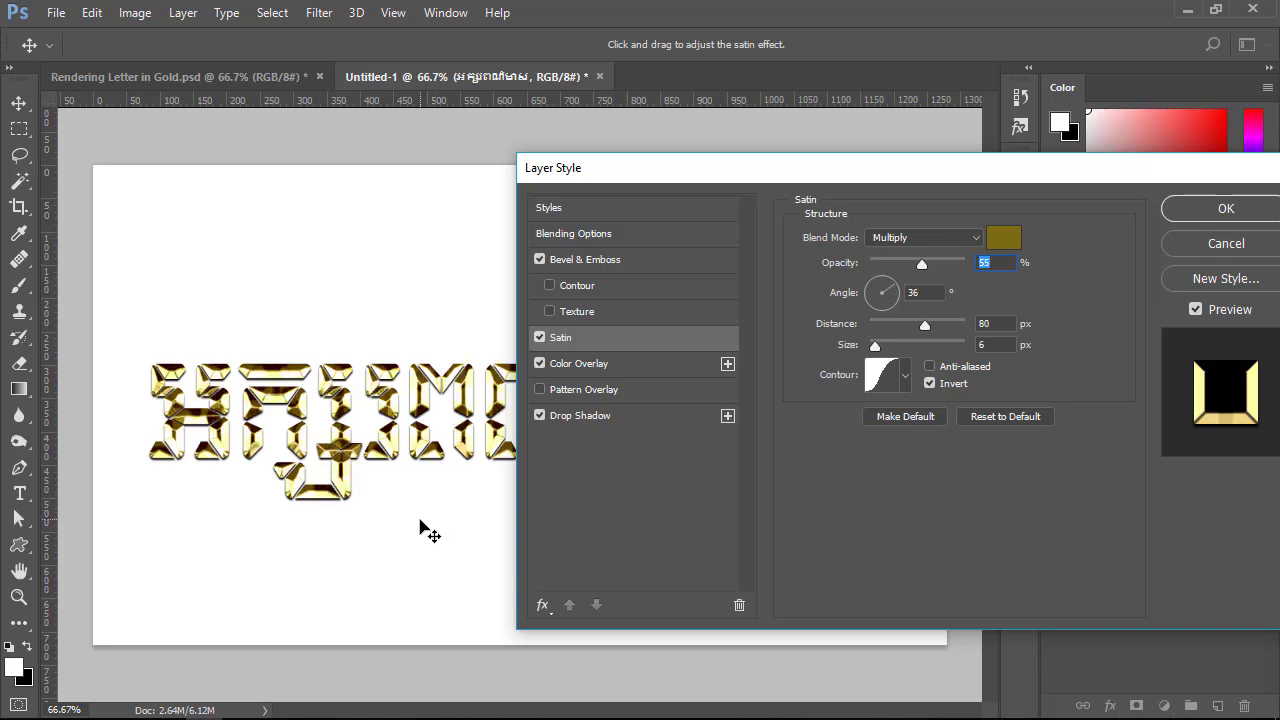
left_click_drag(427, 511, 470, 440)
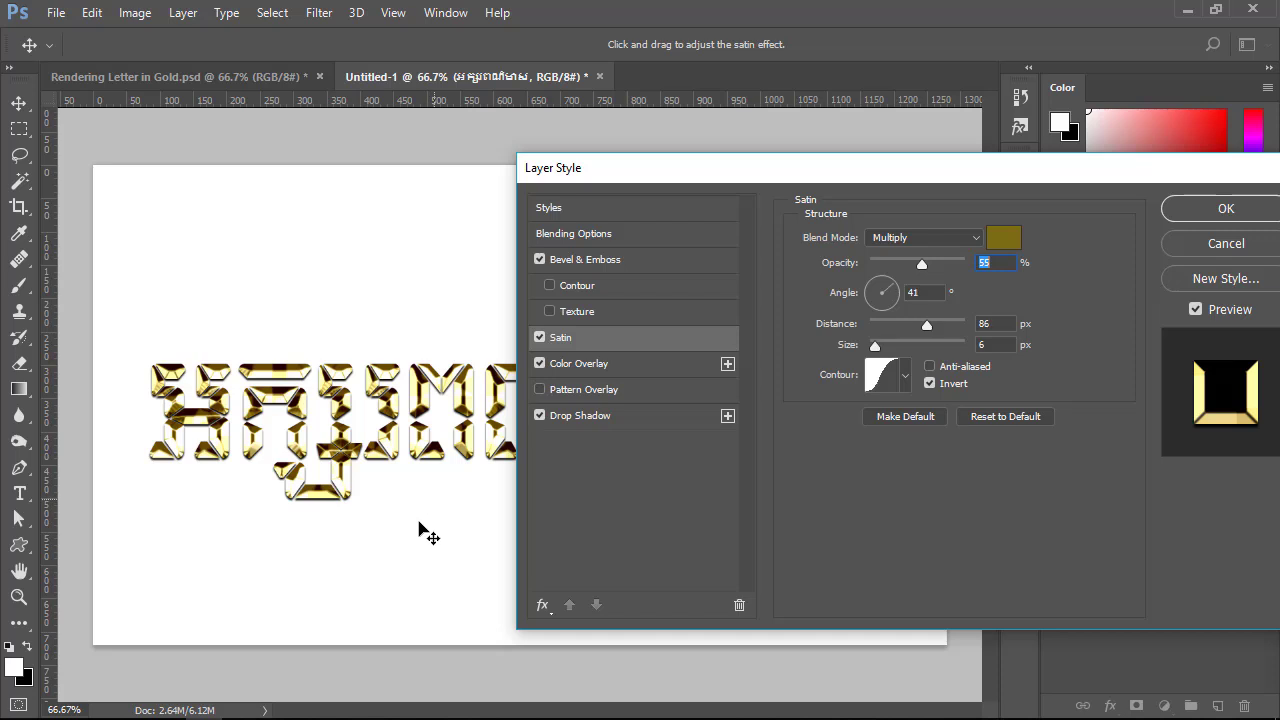
mouse_move(423, 529)
left_mouse_down()
mouse_move(400, 537)
mouse_move(516, 522)
left_mouse_up()
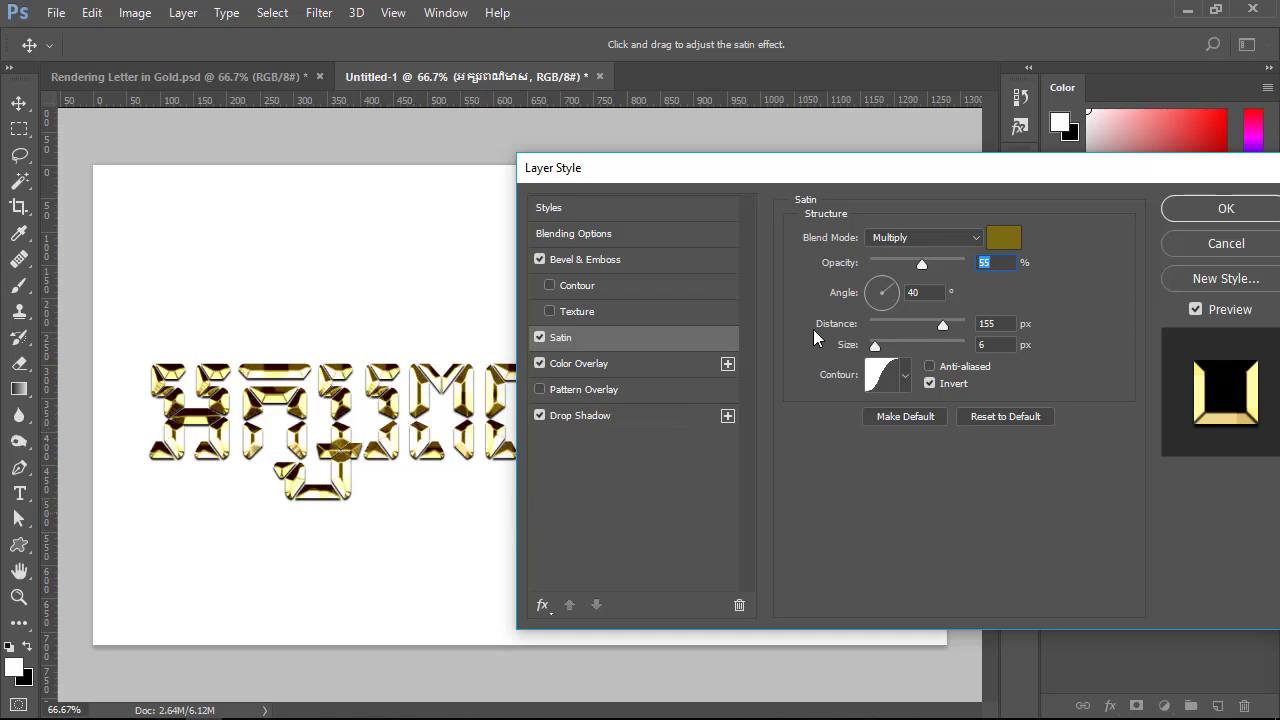
- Set the satin to a 31° angle and 5 px distance
left_click(917, 299)
type("32")
left_click_drag(895, 292, 899, 293)
mouse_move(899, 292)
left_mouse_down()
mouse_move(917, 320)
mouse_move(874, 321)
left_mouse_up()
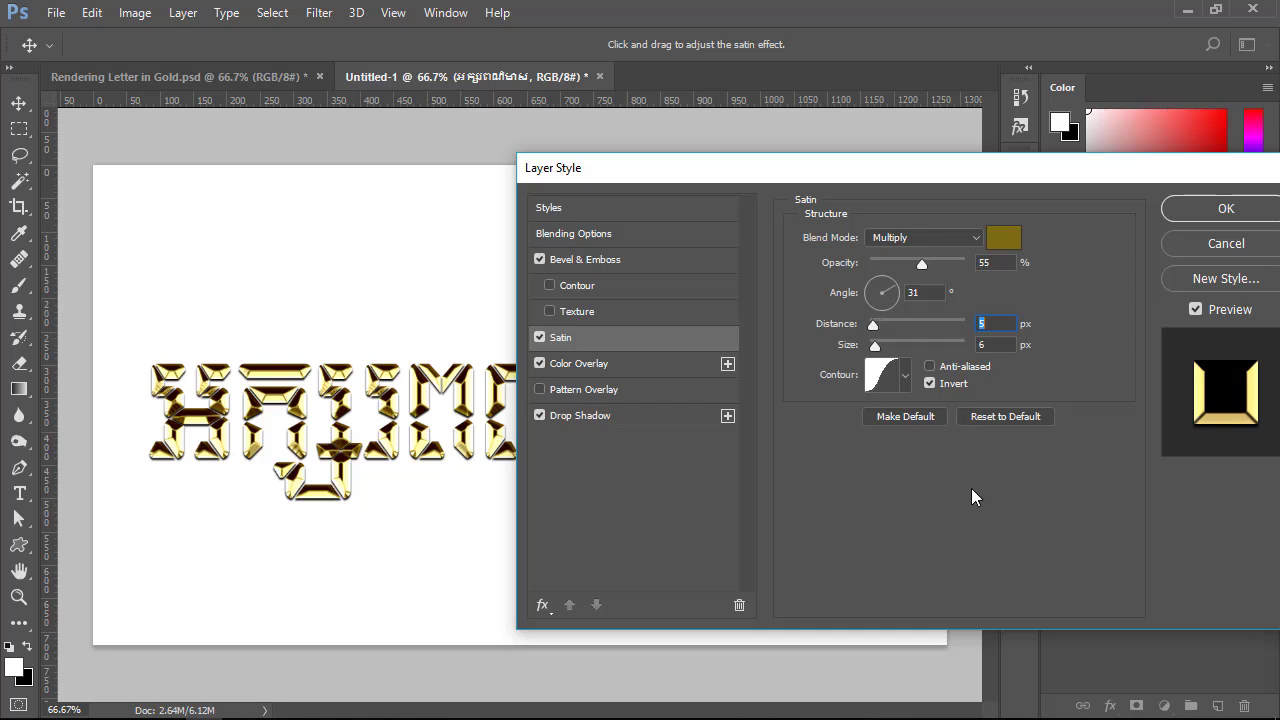
- Choose a different satin contour preset and apply the layer effects
left_click(906, 378)
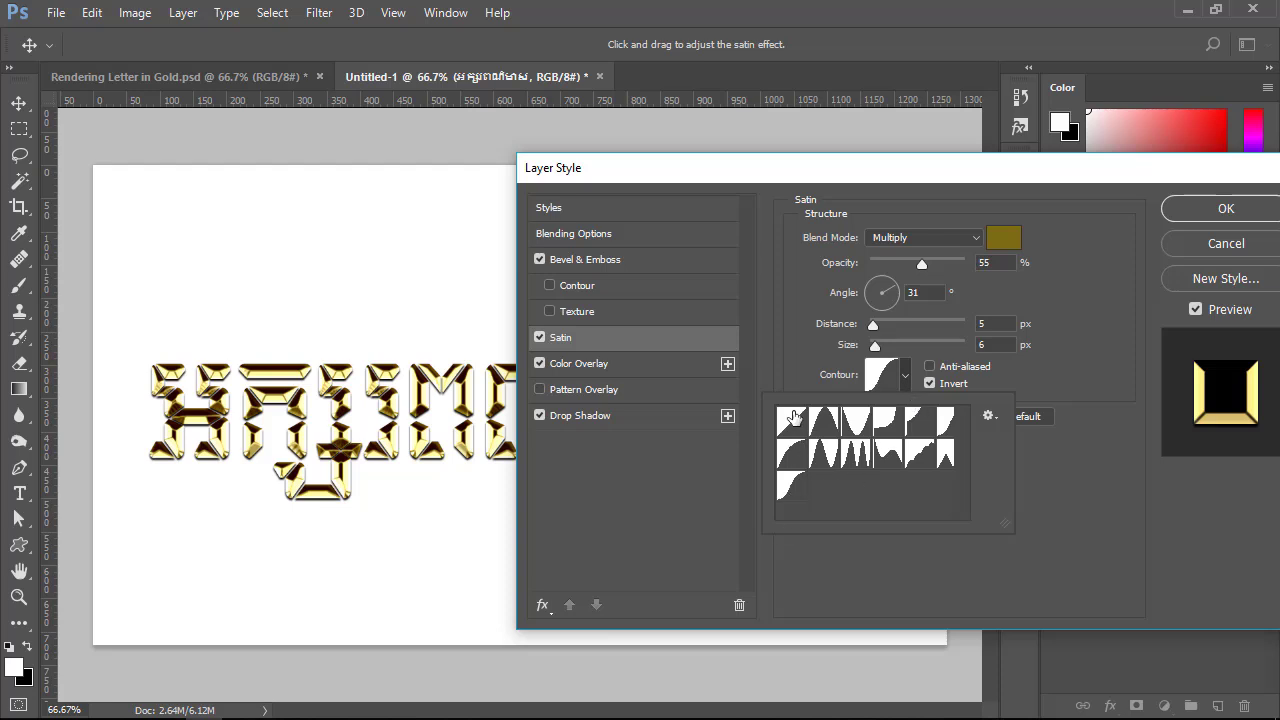
left_click(884, 378)
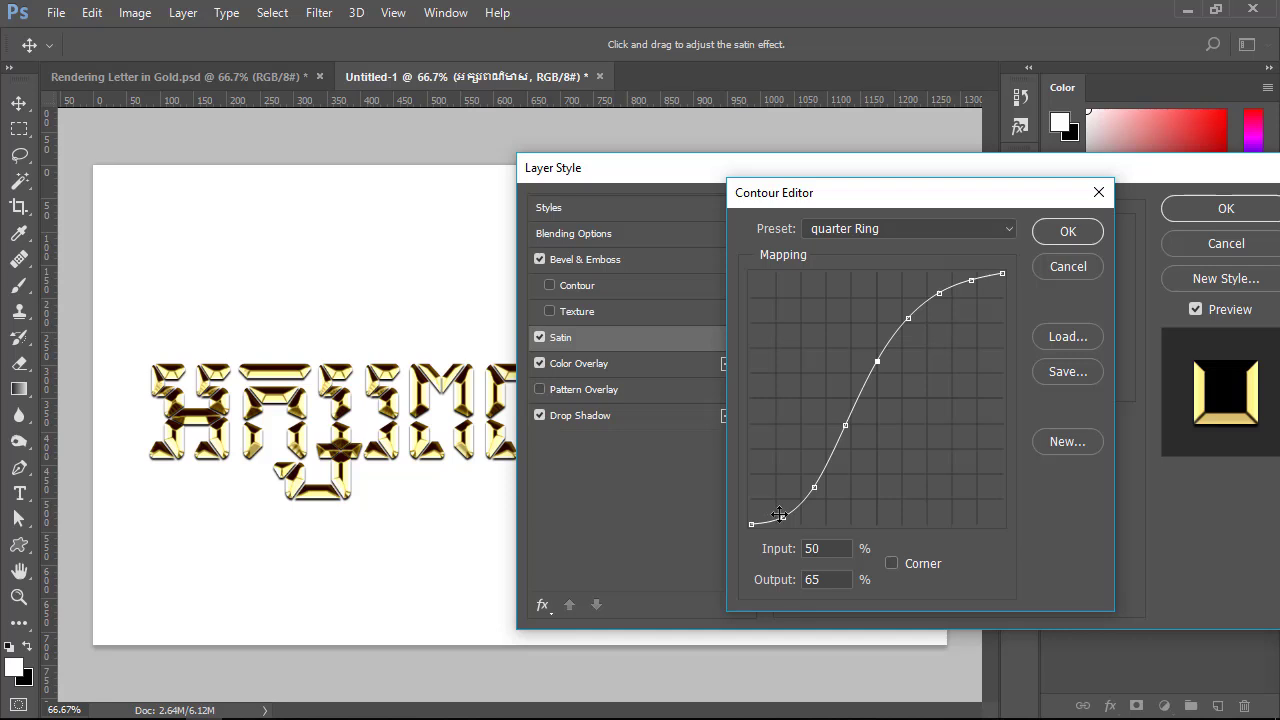
left_click(1069, 231)
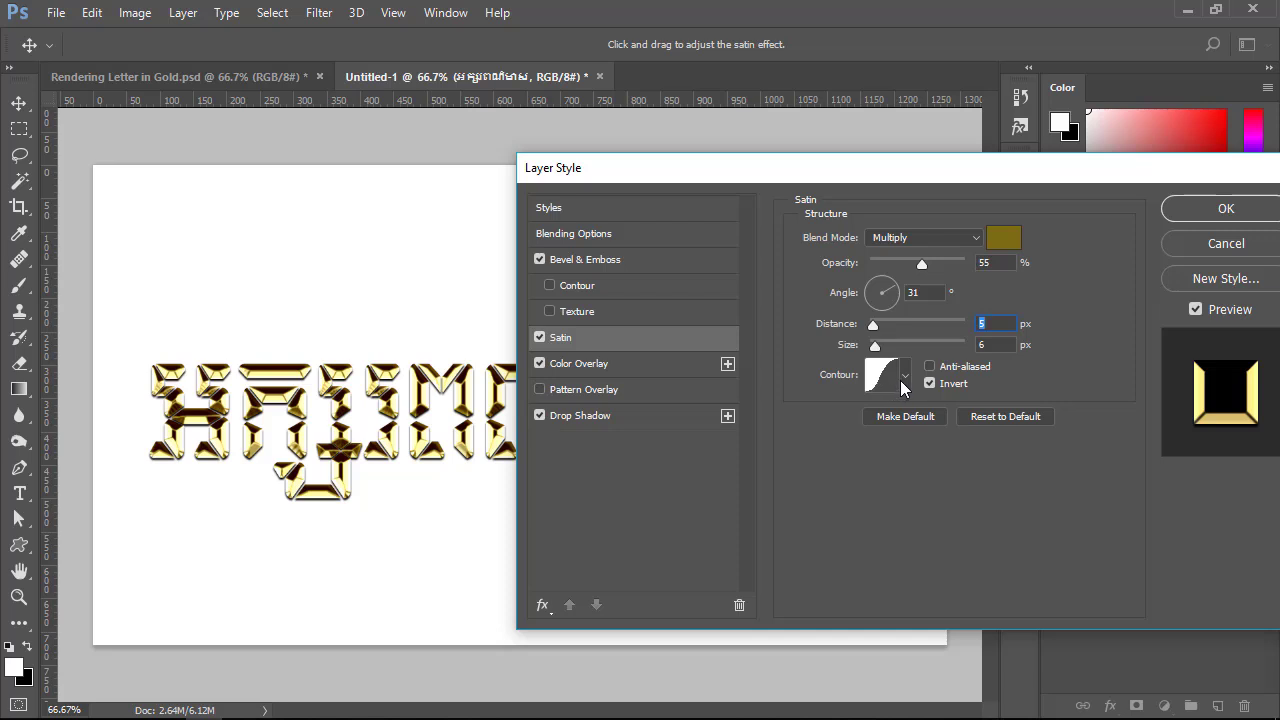
left_click(905, 376)
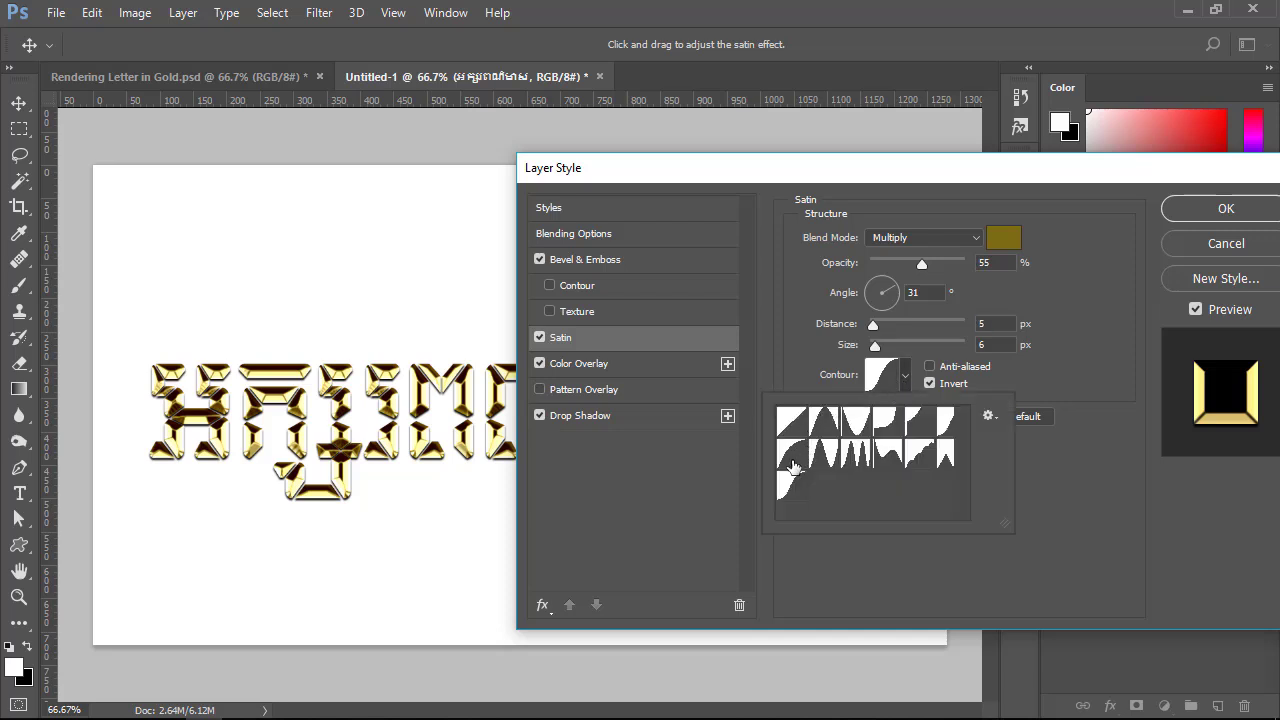
left_click(792, 457)
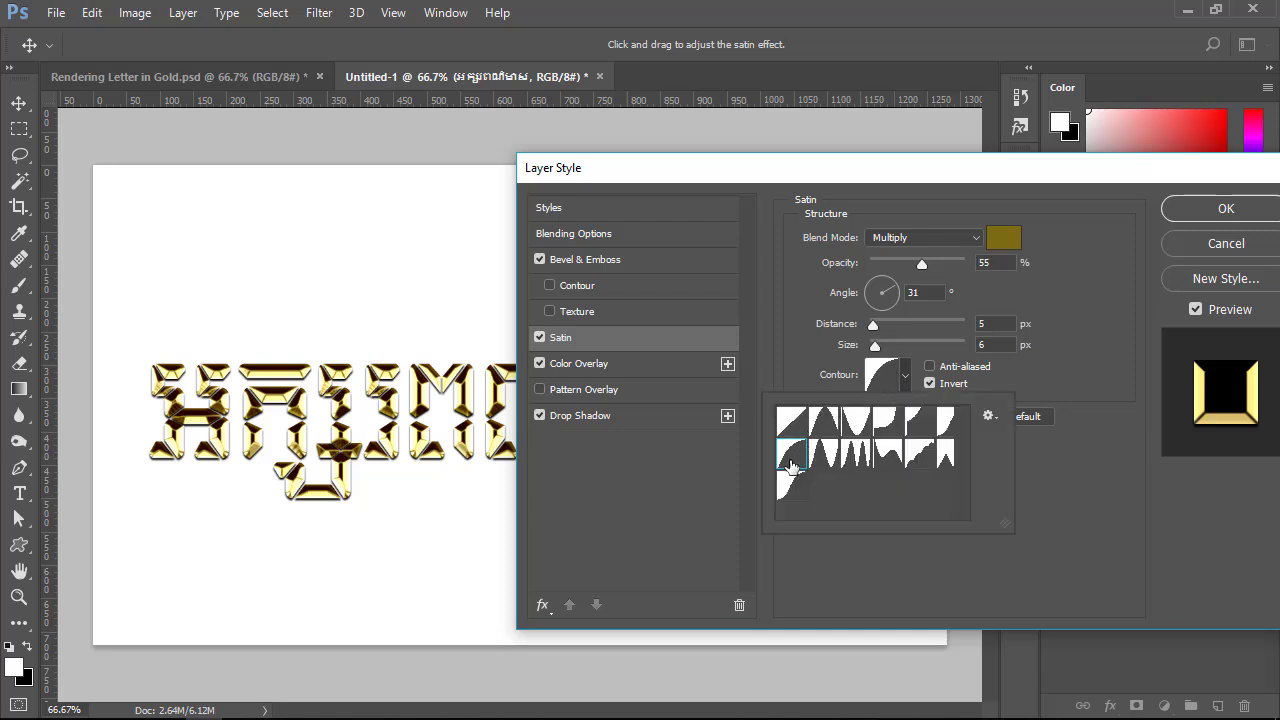
left_click(1092, 371)
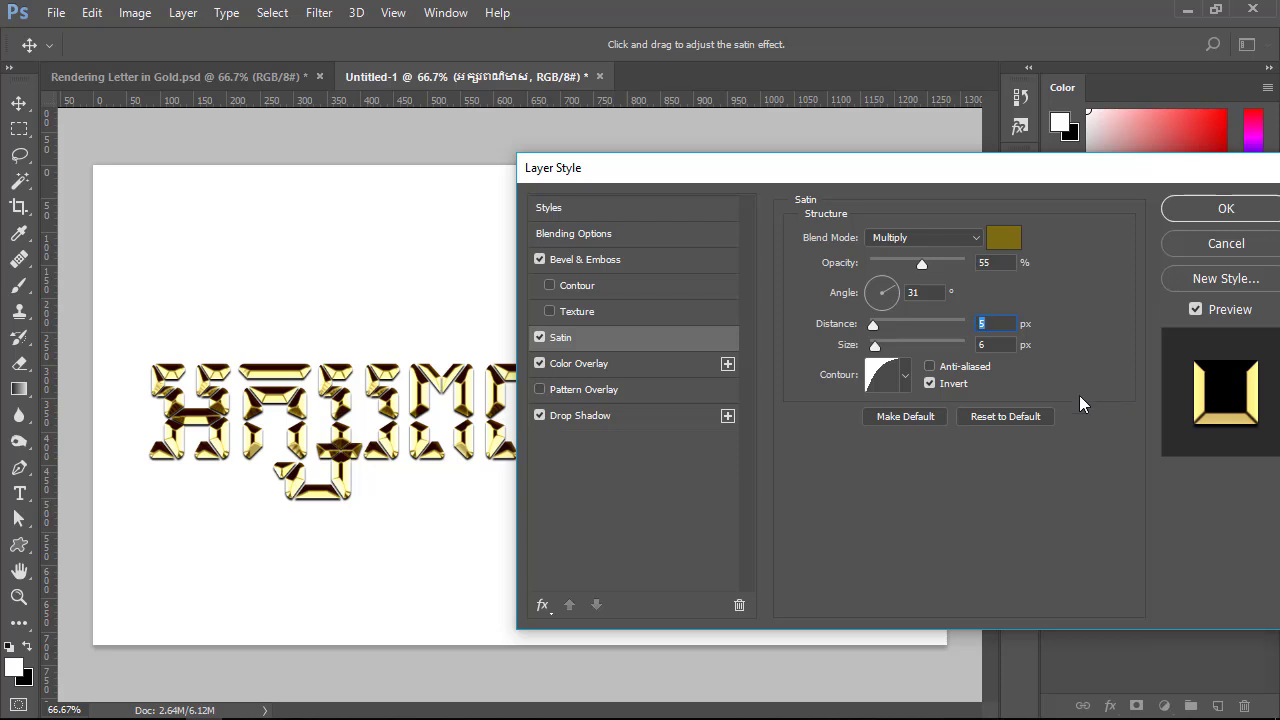
left_click(1220, 210)
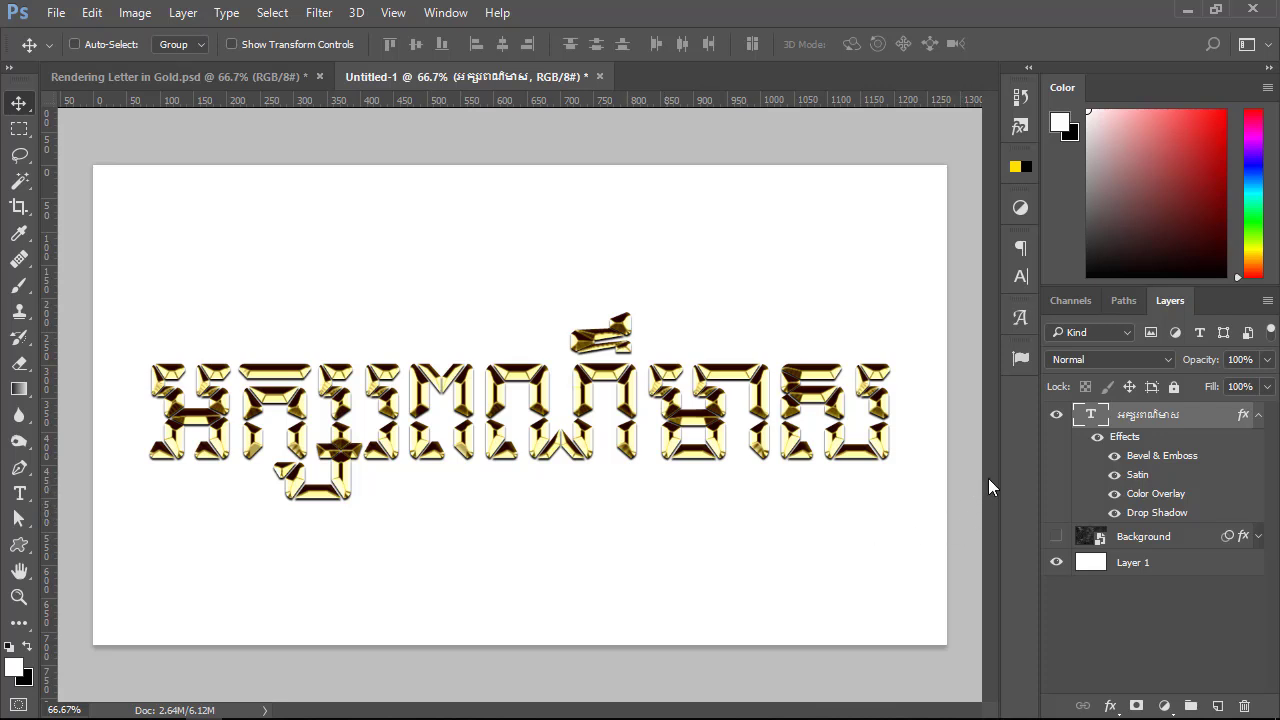
- Turn on the Background layer so the dark rust-woven texture shows behind the text
left_click(1056, 537)
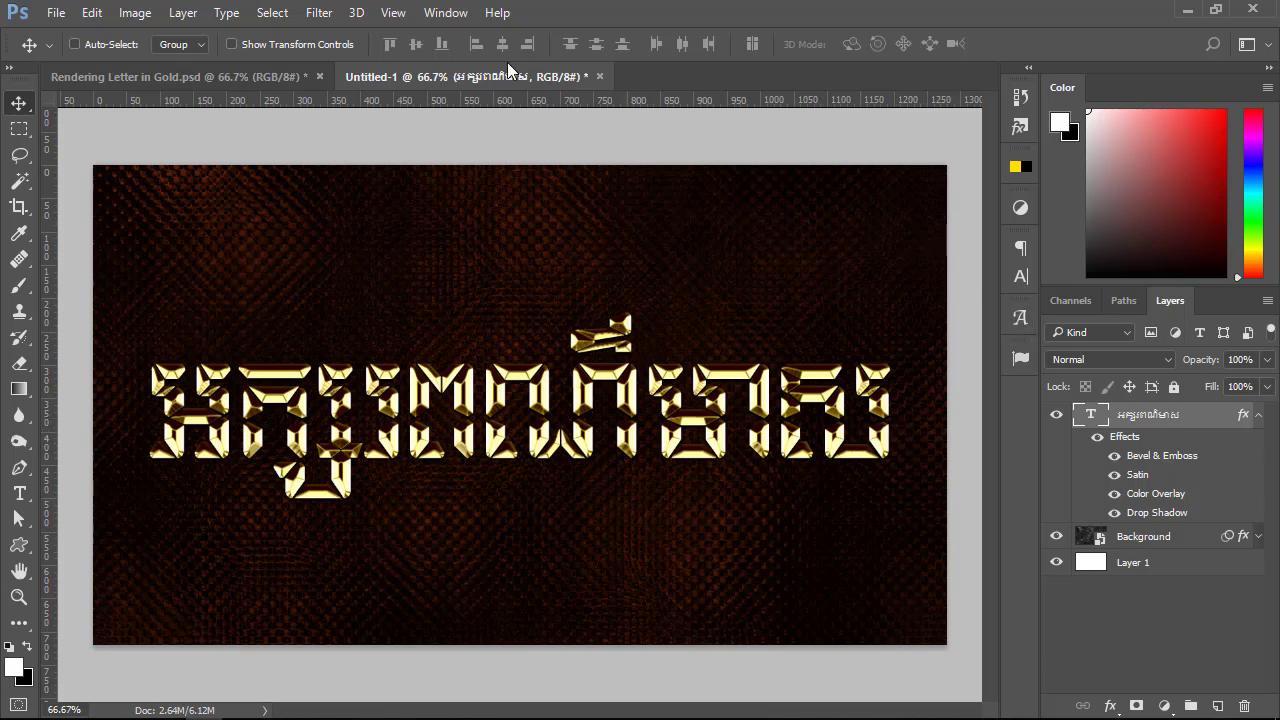
- Show the Styles panel from the Window menu, then hide and reshow the text layer's effects
left_click(437, 16)
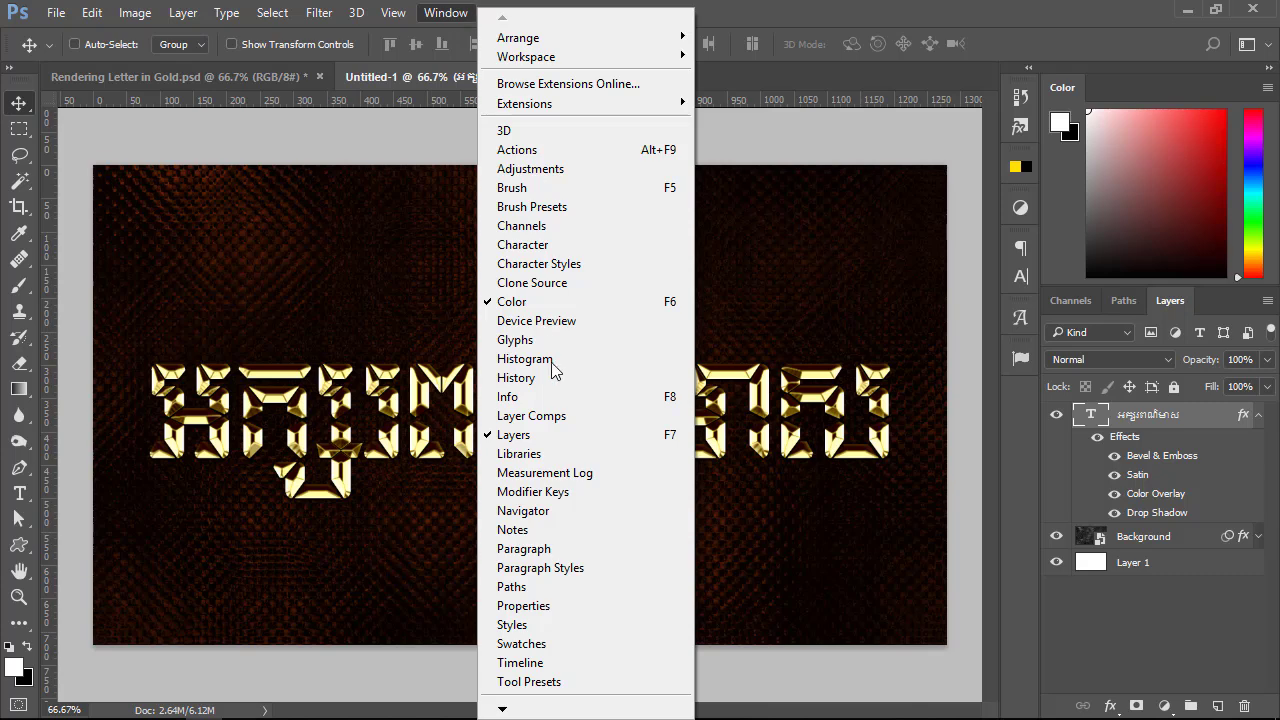
left_click(514, 626)
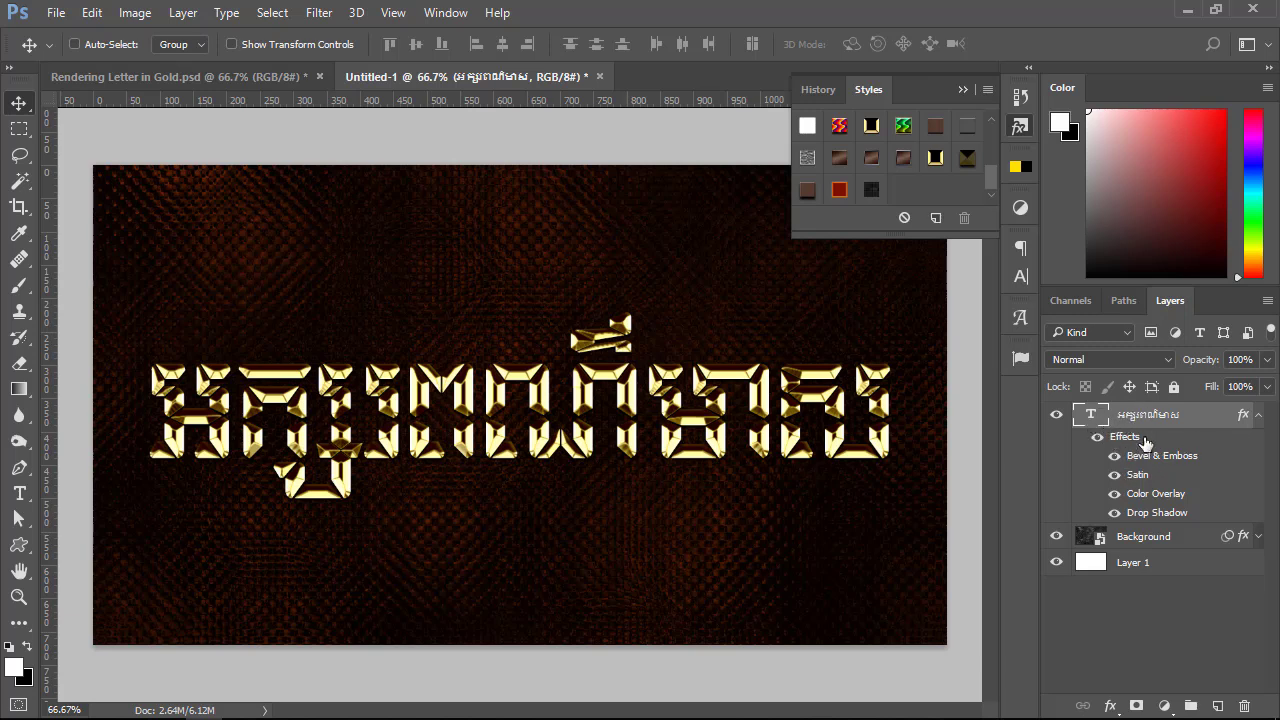
left_click(1098, 439)
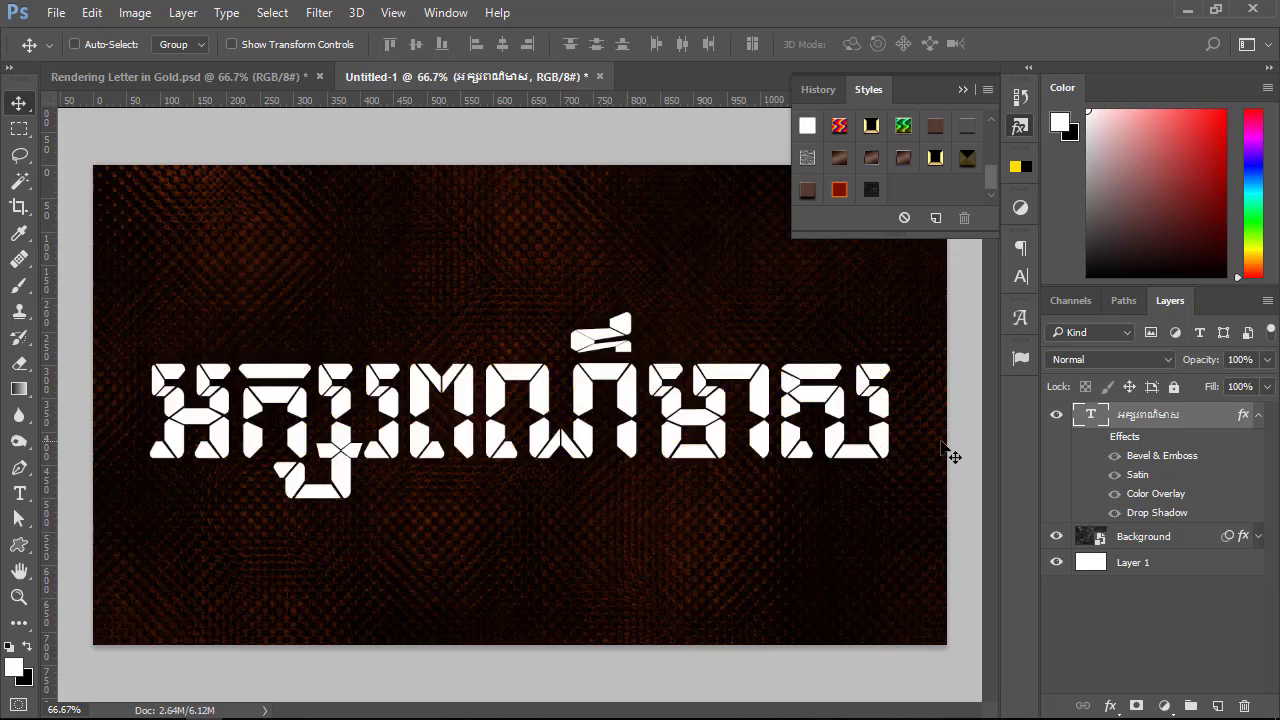
left_click(1097, 437)
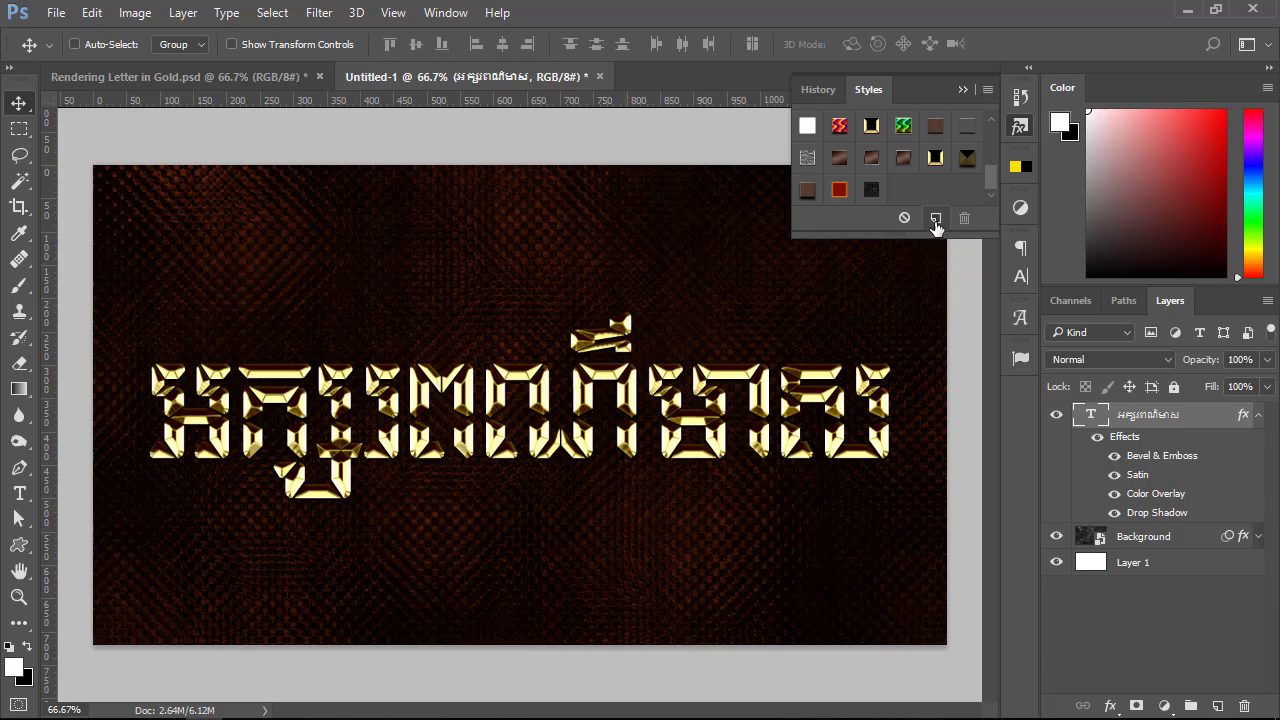
left_click(935, 220)
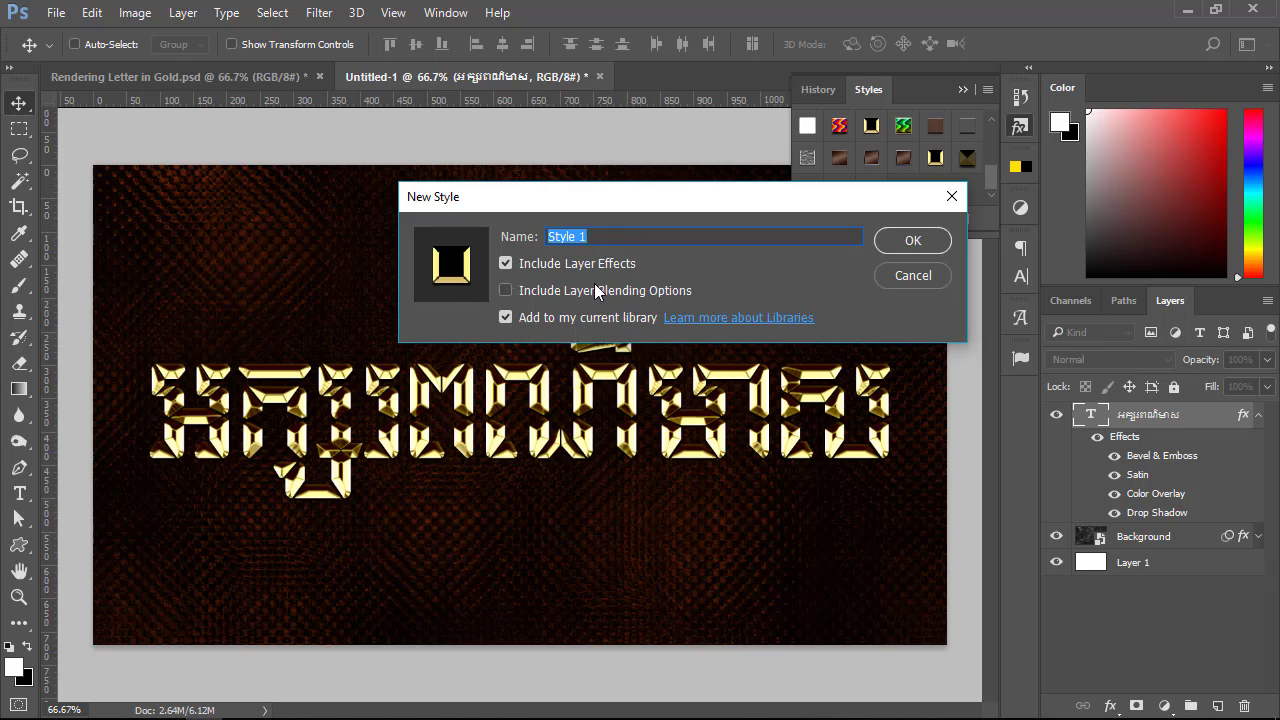
left_click(510, 318)
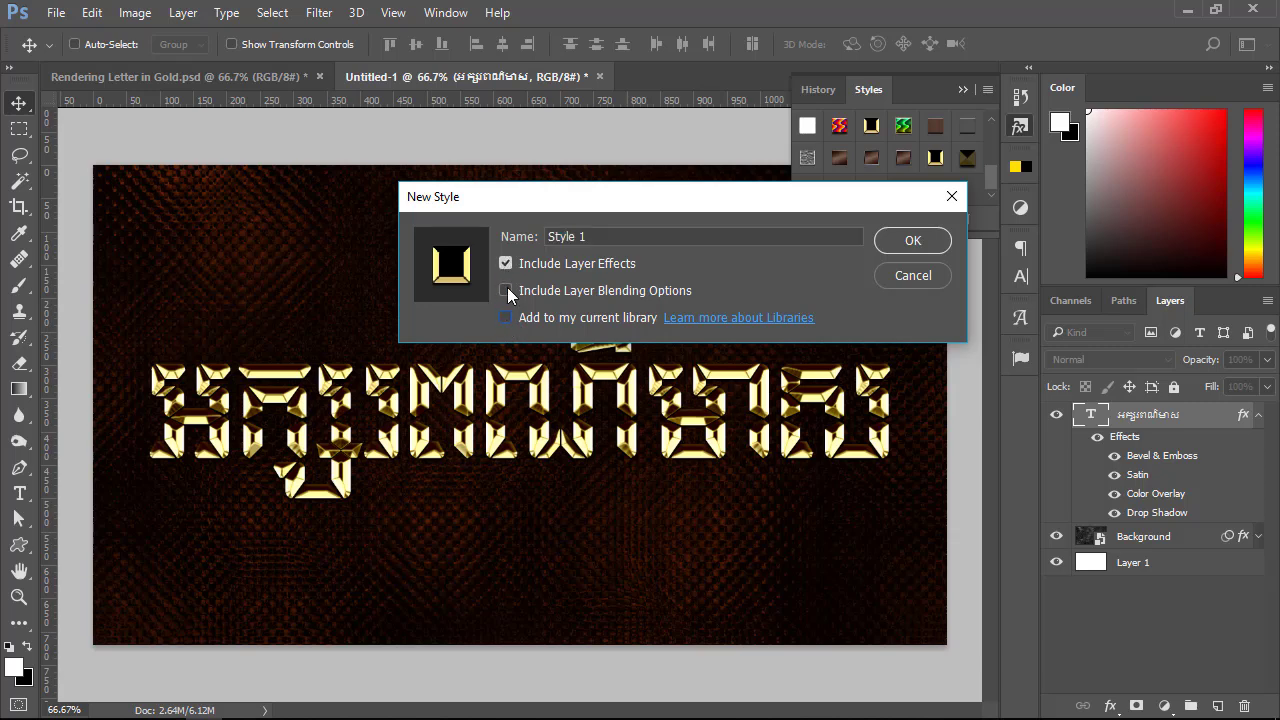
left_click(506, 290)
left_click(911, 276)
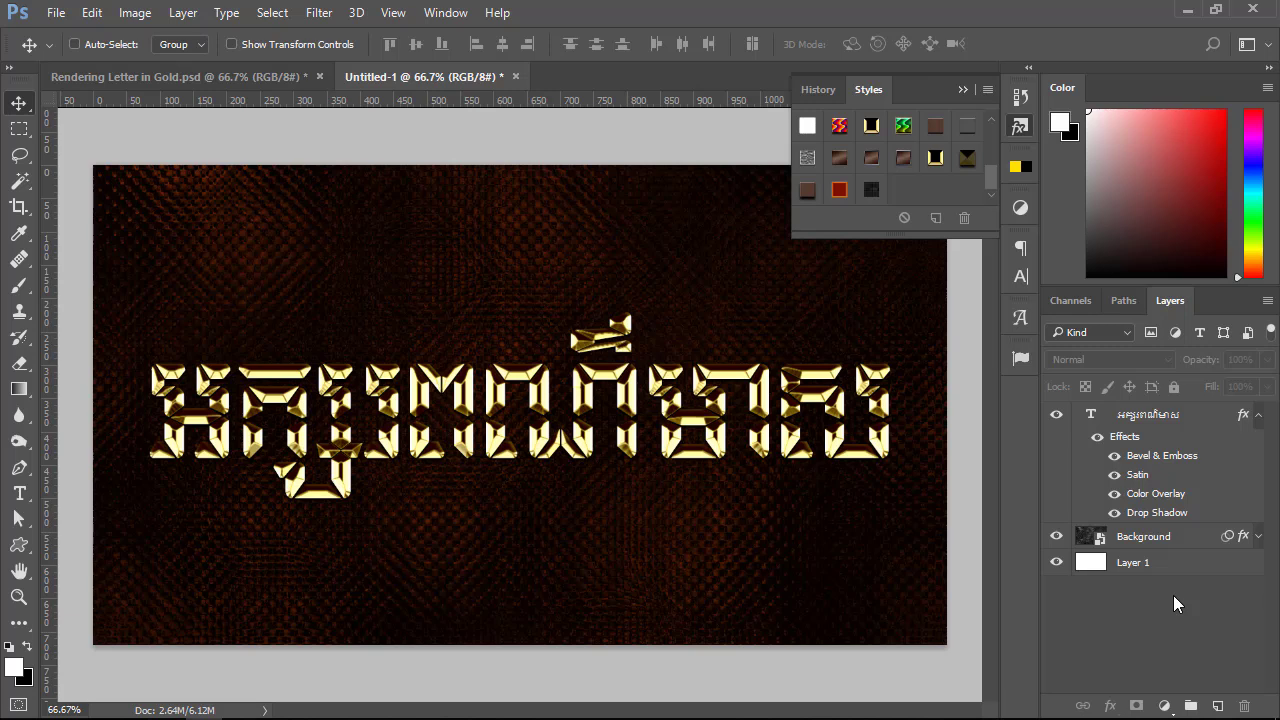
left_click(1141, 418)
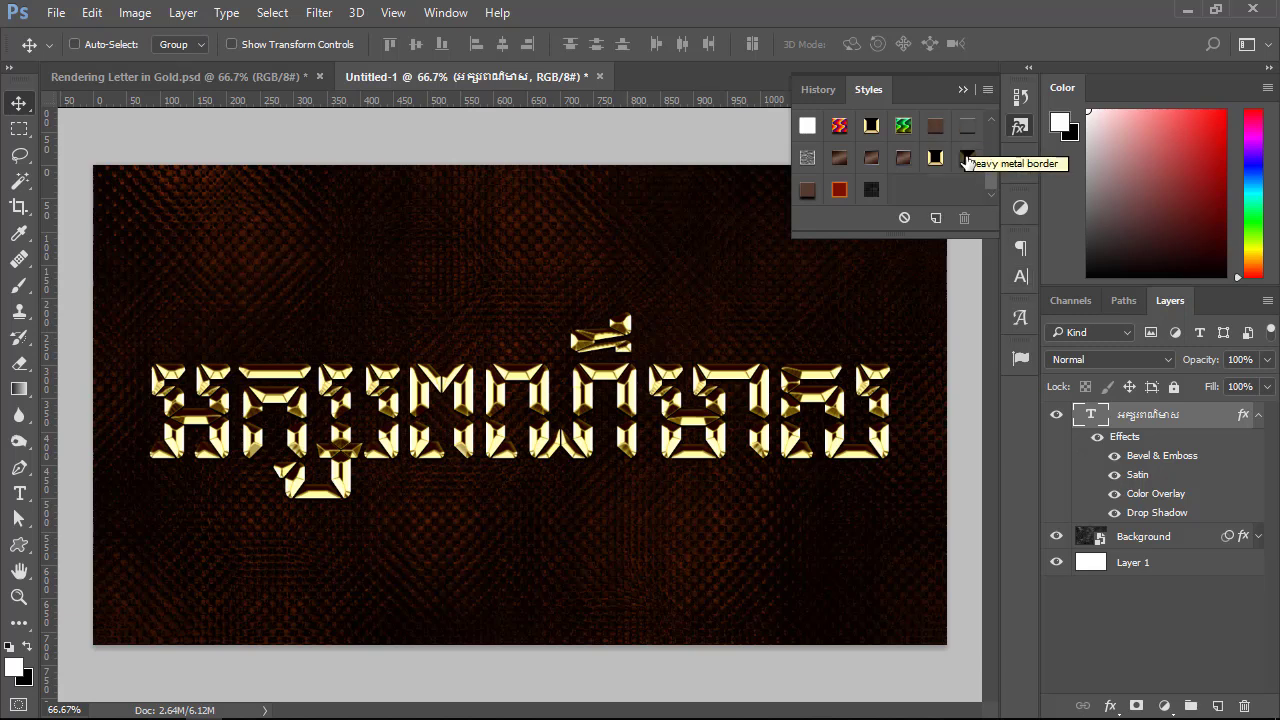
- Try a dark embossed and a gold preset, ending on the dark grey pattern style
left_click(935, 126)
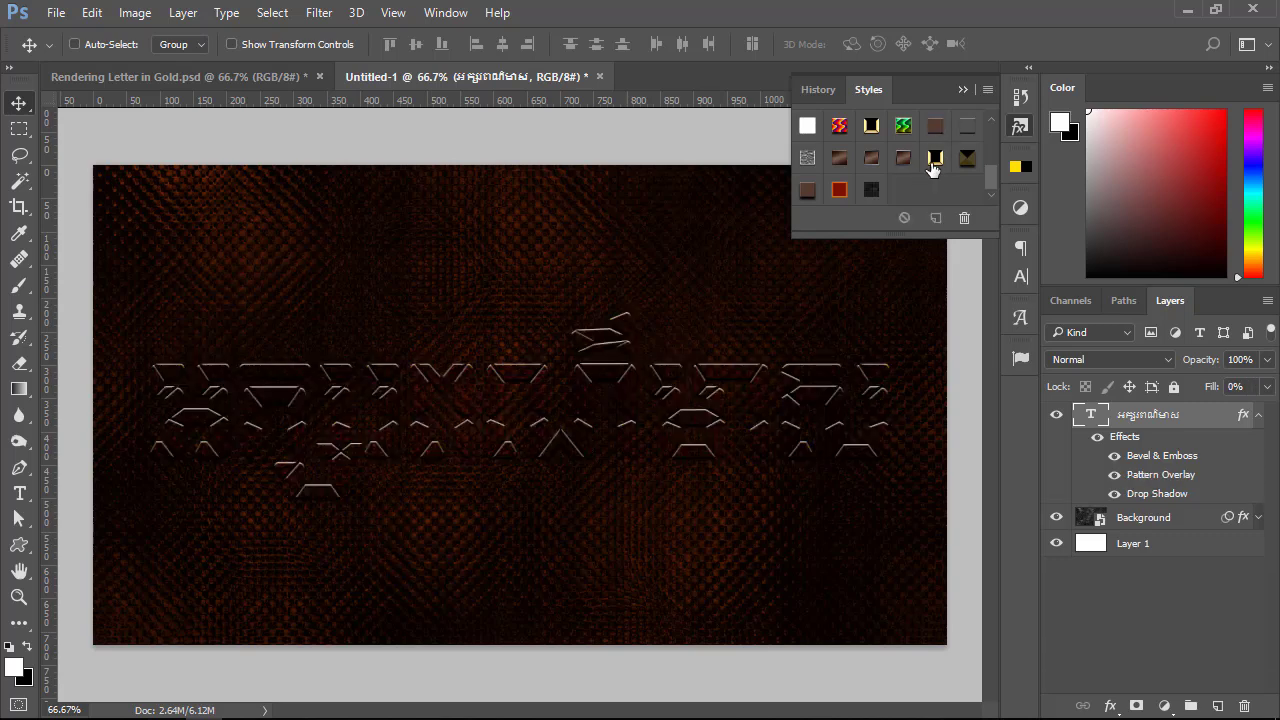
left_click(933, 160)
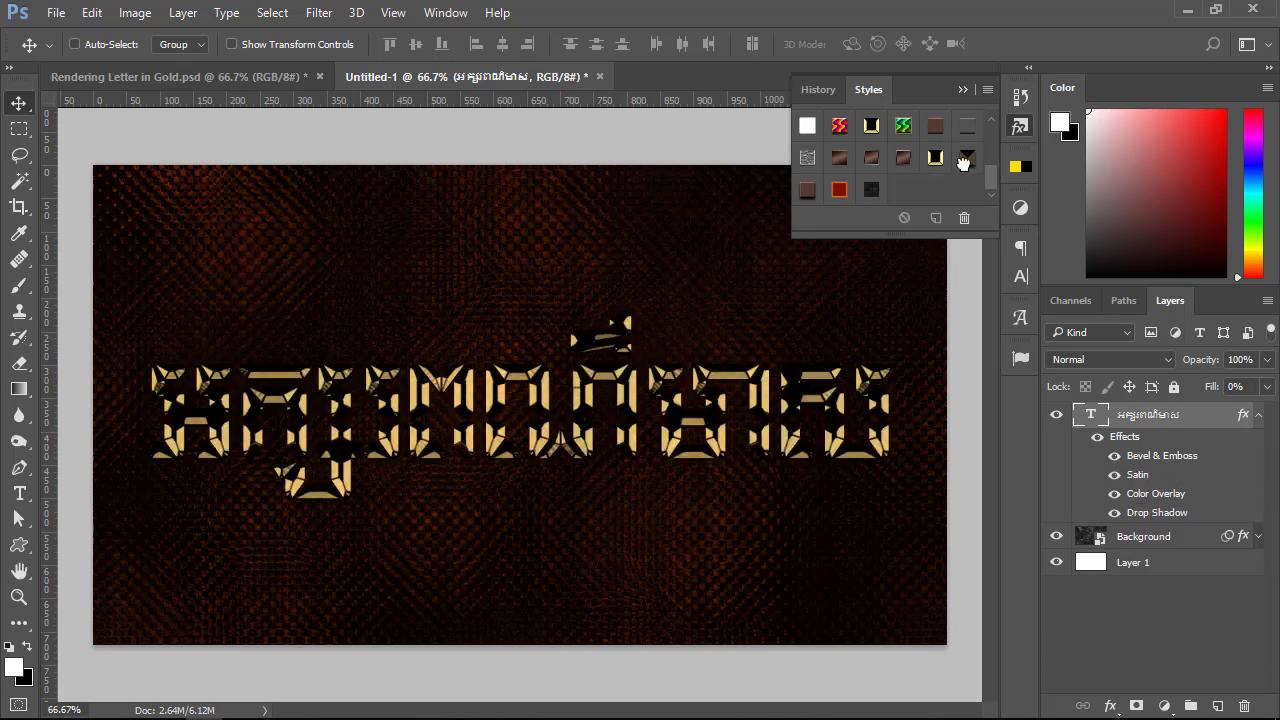
left_click(873, 190)
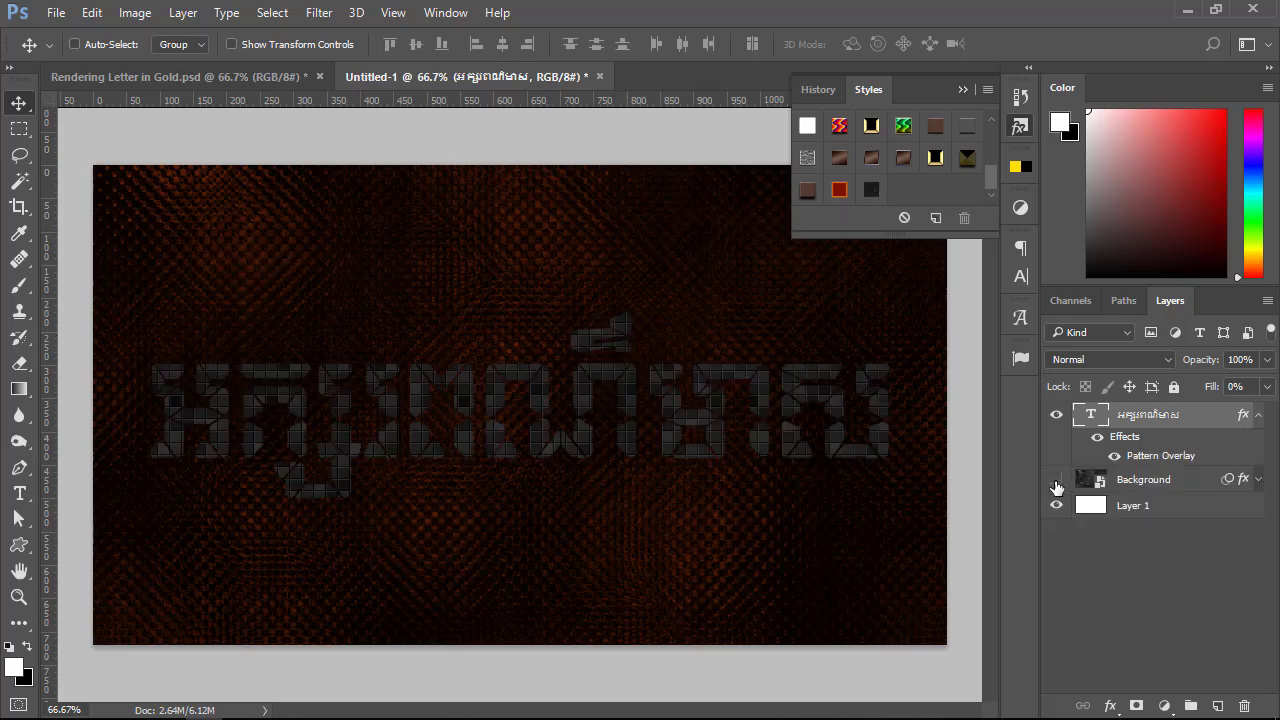
- Hide the Background and try several preset styles, ending on the purple-blue gradient emboss
left_click(1056, 479)
left_click(807, 192)
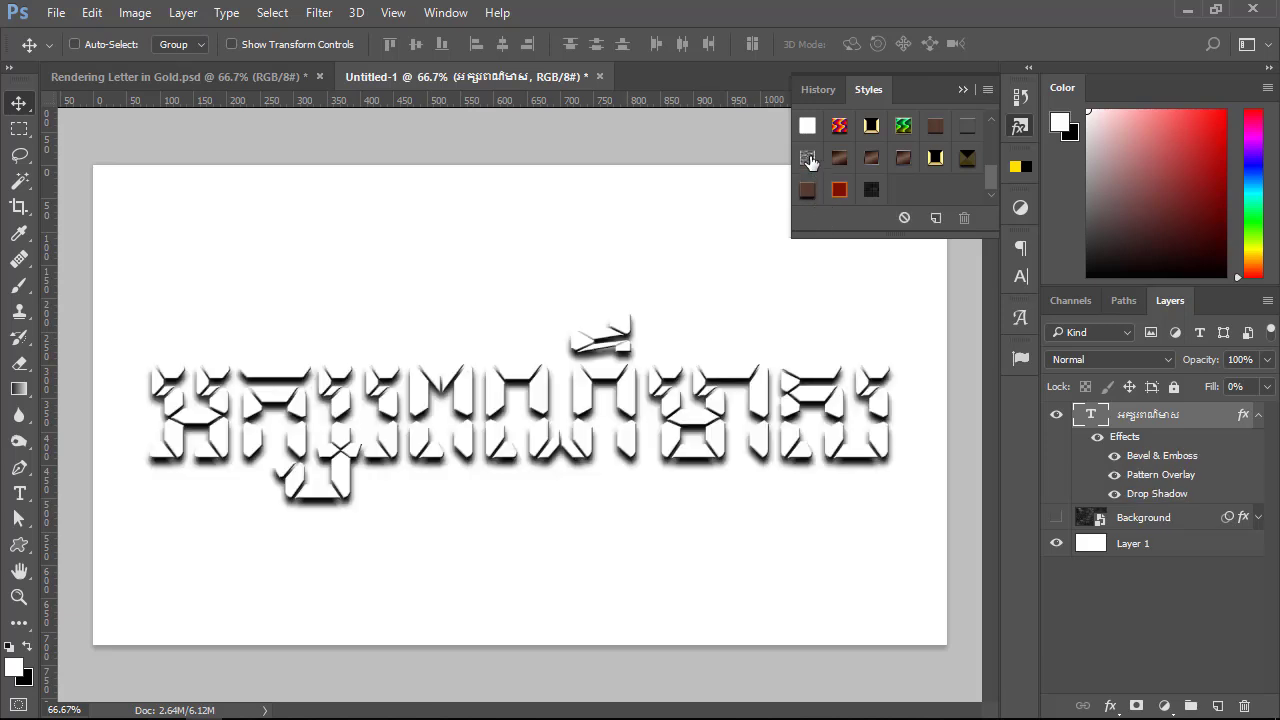
left_click(808, 158)
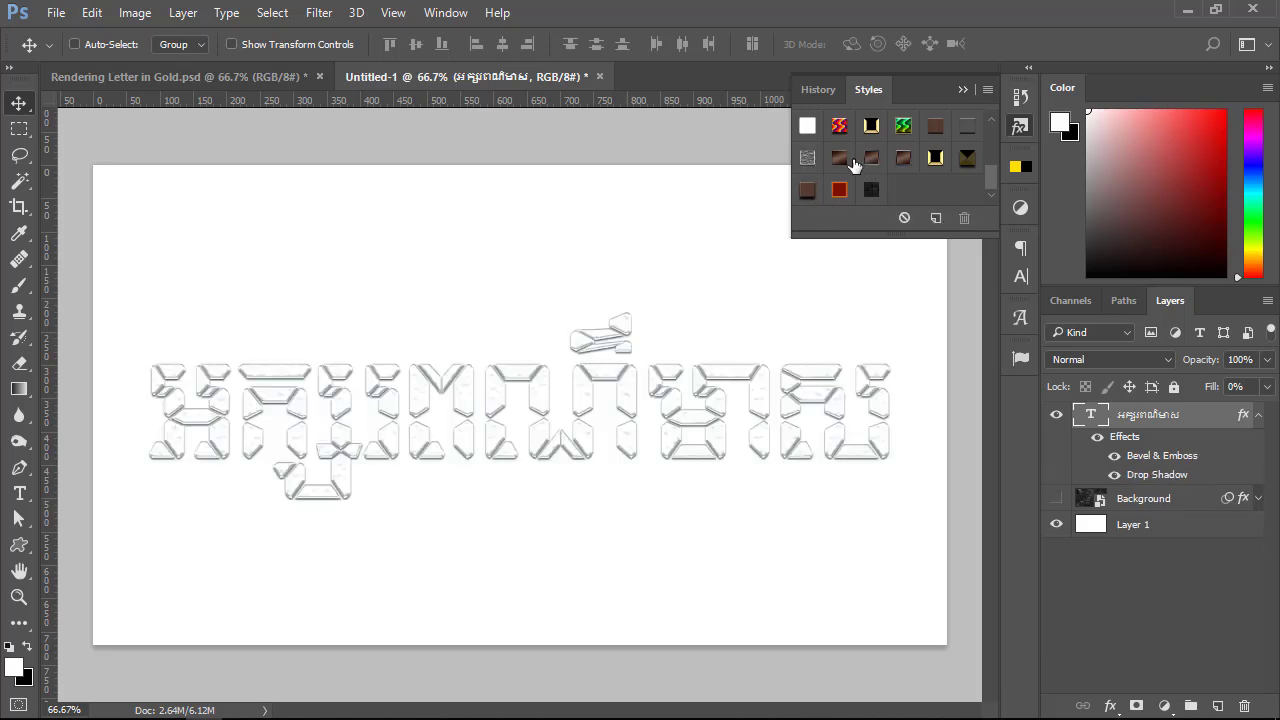
left_click(840, 158)
left_click(840, 127)
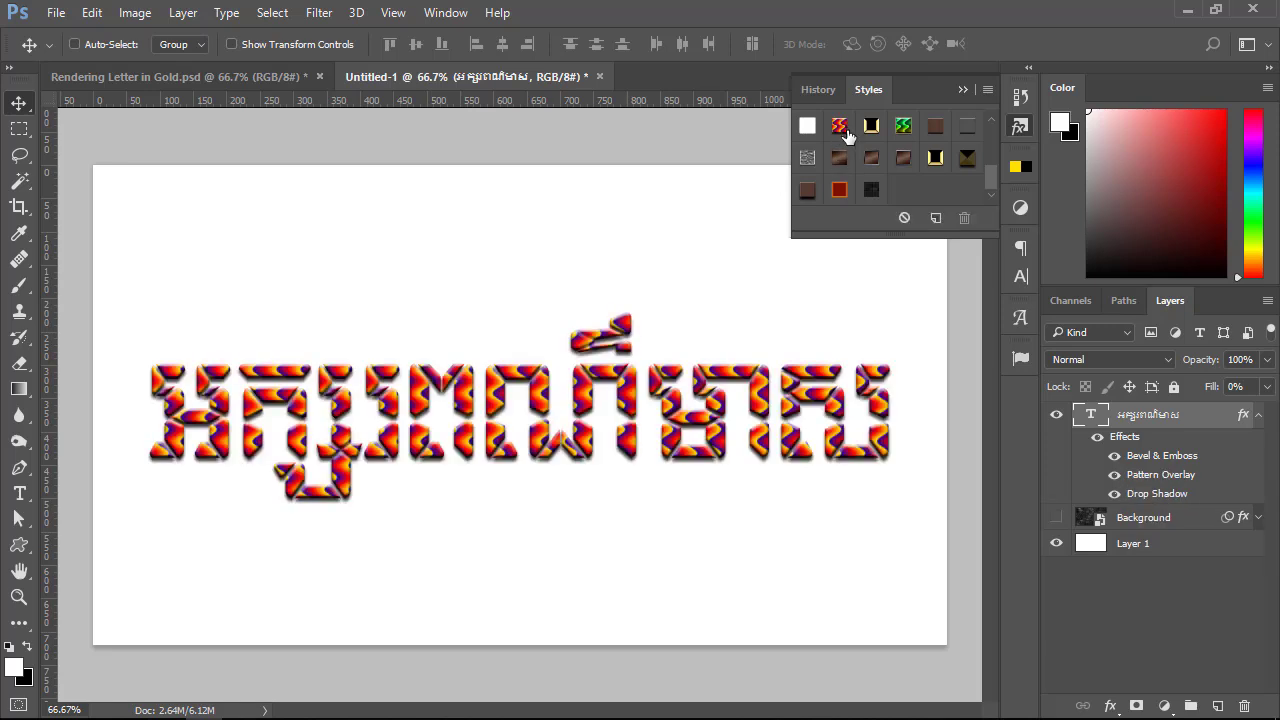
left_click_drag(992, 176, 992, 159)
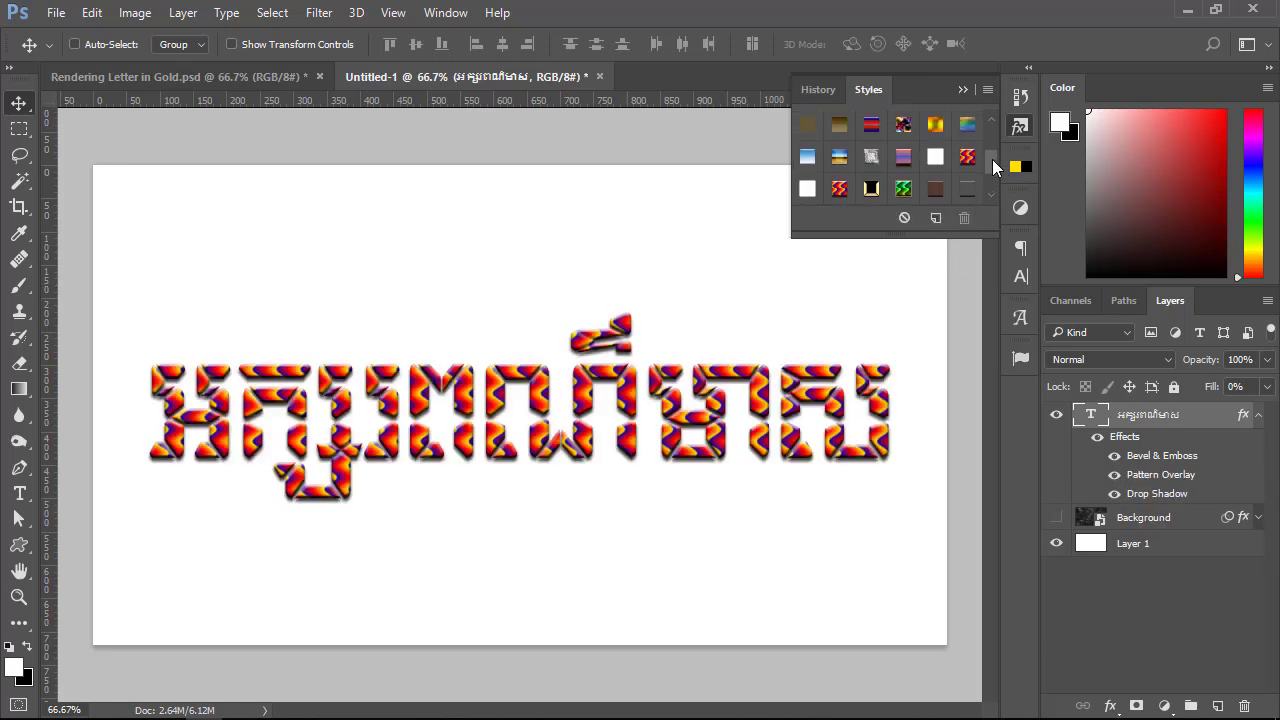
left_click(904, 166)
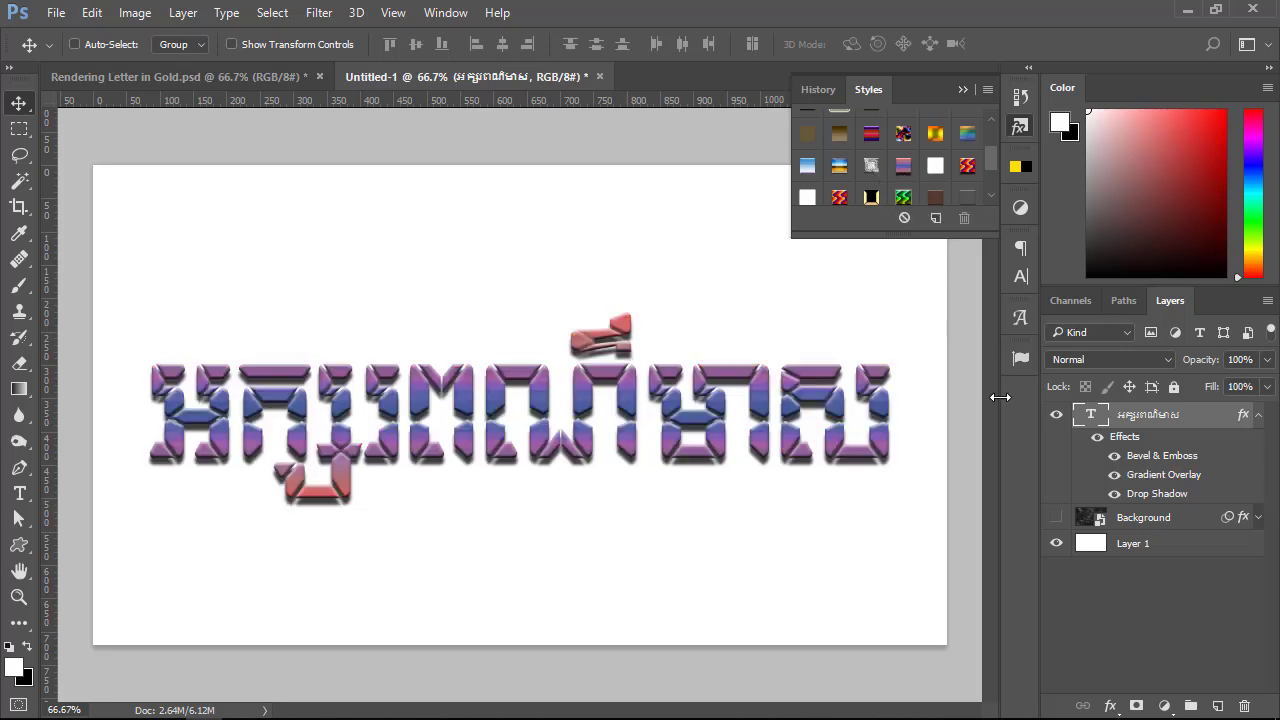